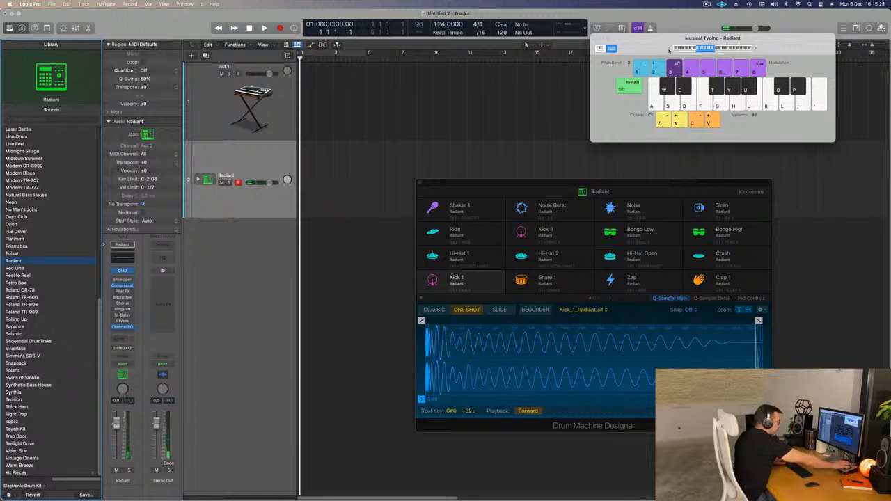
Audition the Pulsar and Radiant kicks, keep the Radiant kit and expand its track to look through the individual drum subtracks.
key(a)
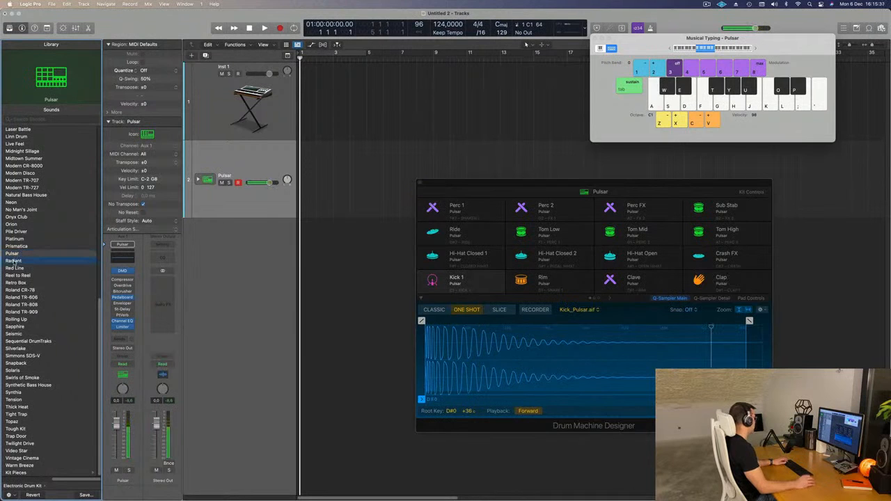
key(a)
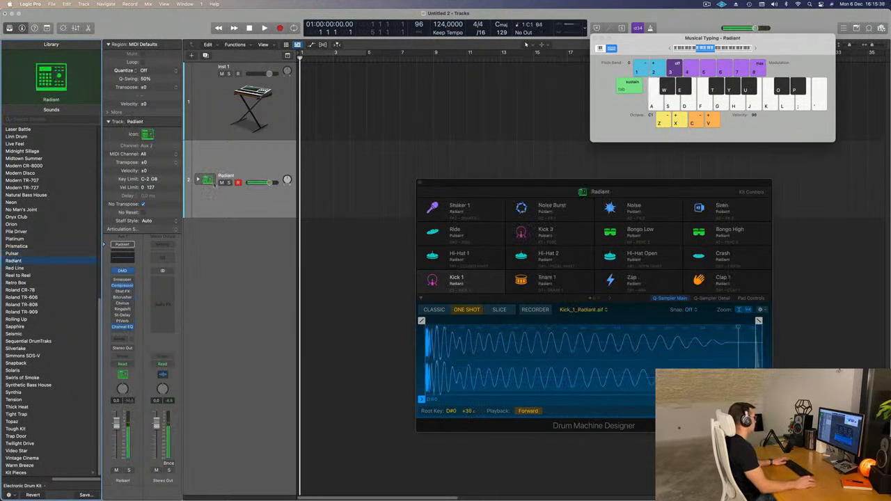
click(197, 179)
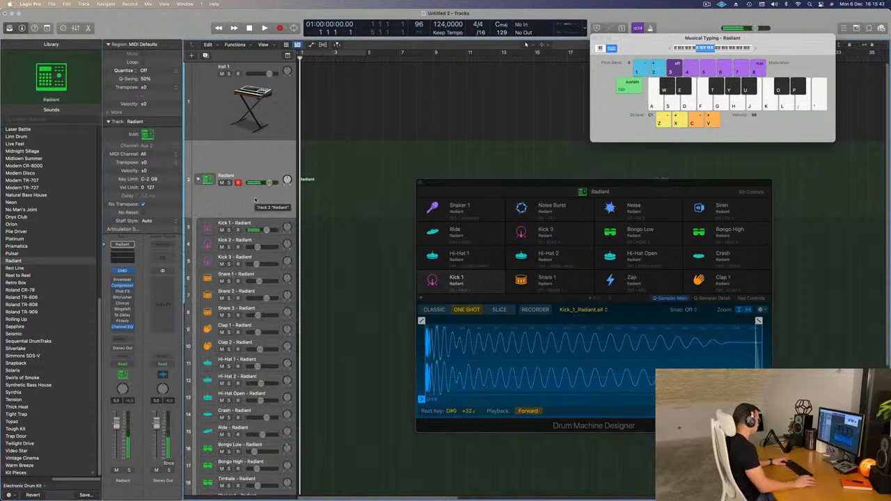
scroll(233, 331, down, 5)
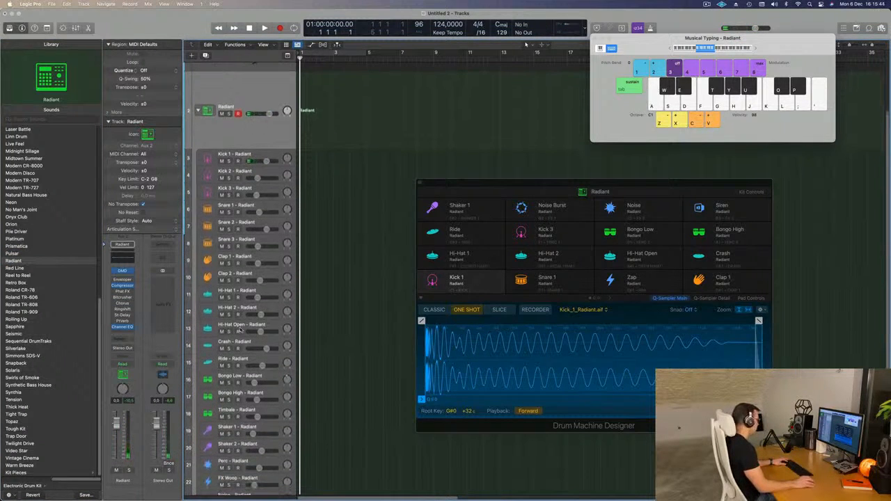
scroll(239, 331, down, 3)
scroll(238, 327, up, 8)
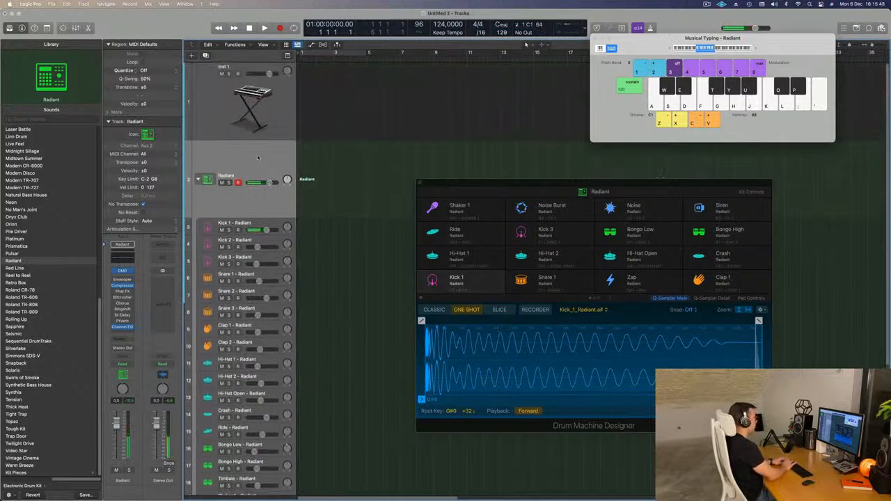
Record a one-bar pattern of kick hits on the Radiant track starting at bar 1.
key(r)
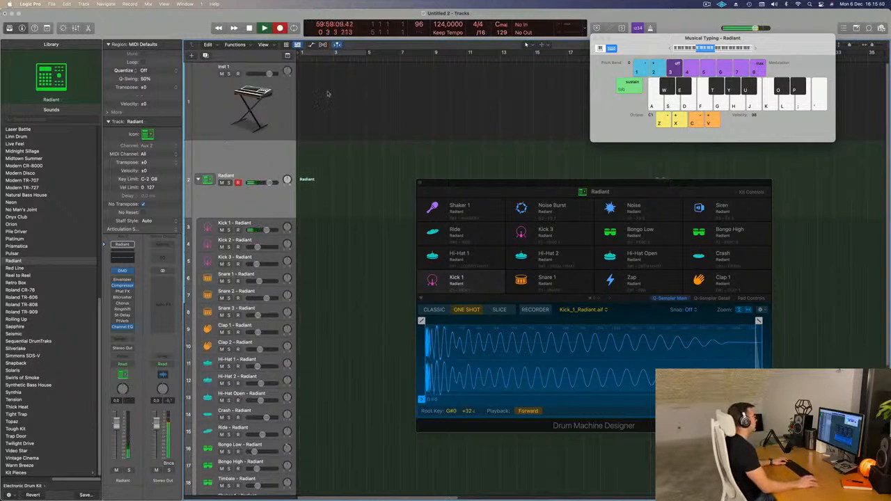
key(a)
key(space)
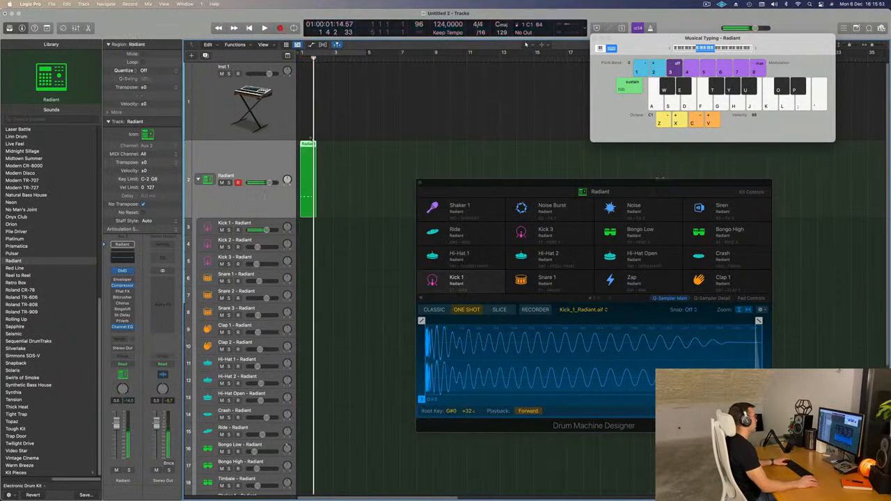
Open the recorded region in the Piano Roll and quantize its kick notes to 1/16 notes.
double_click(309, 146)
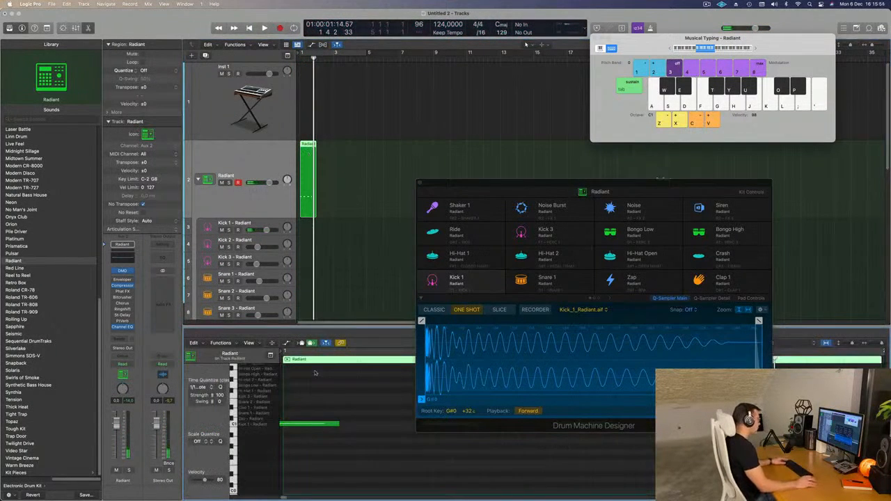
drag(531, 184, 739, 13)
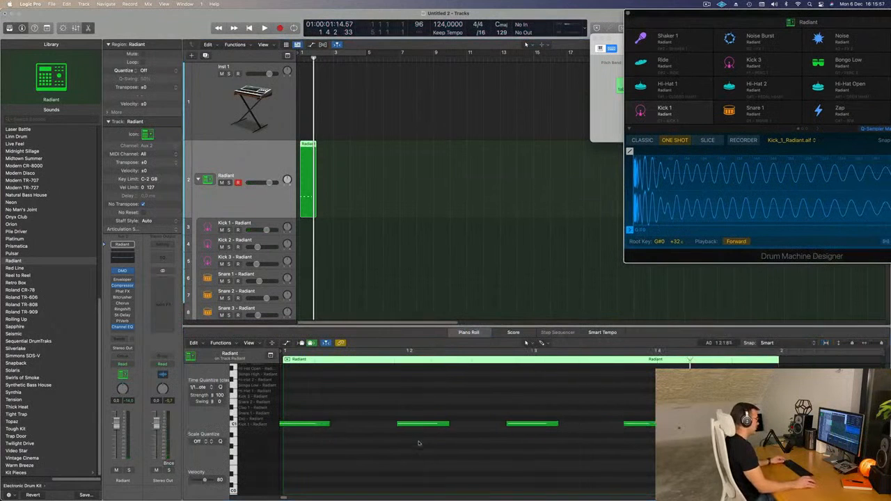
key(Right)
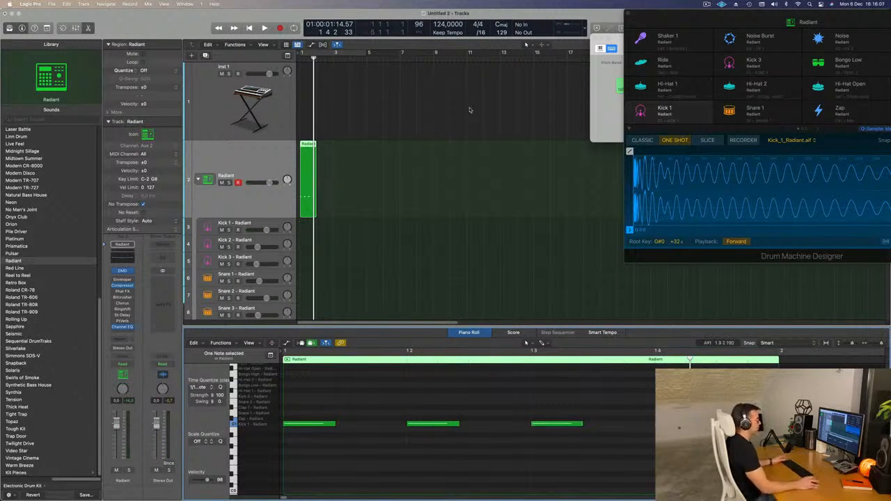
drag(633, 23, 497, 23)
key(space)
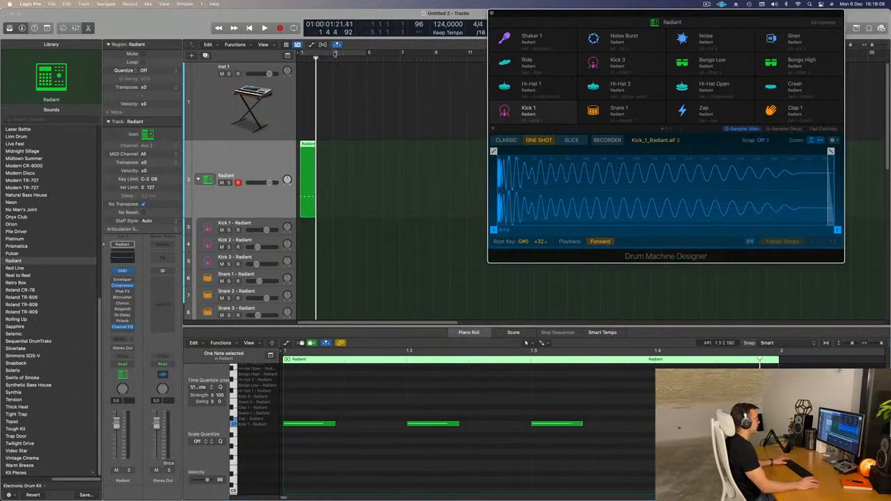
Set the cycle range to bars 1 to 5, repeat the kick region three times and play the loop.
click(335, 53)
click(287, 178)
key(super+r)
key(super+r)
key(super+r)
key(space)
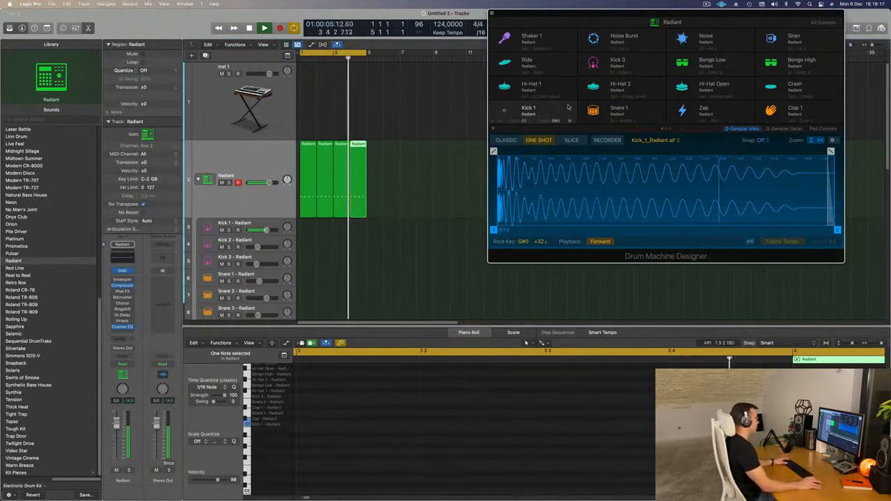
Move the four kick regions from the Radiant track onto the Kick 1 subtrack.
key(space)
drag(375, 185, 309, 224)
key(space)
Select the kick notes in the Piano Roll, transpose them down eight semitones to E0 and play the result.
drag(316, 403, 851, 456)
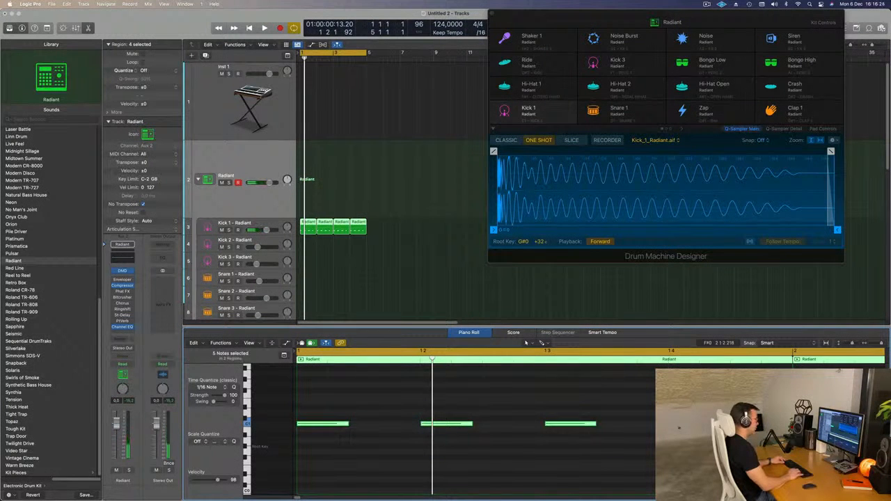
key(alt+Down)
key(alt+Down)
key(alt+Down)
key(alt+Down)
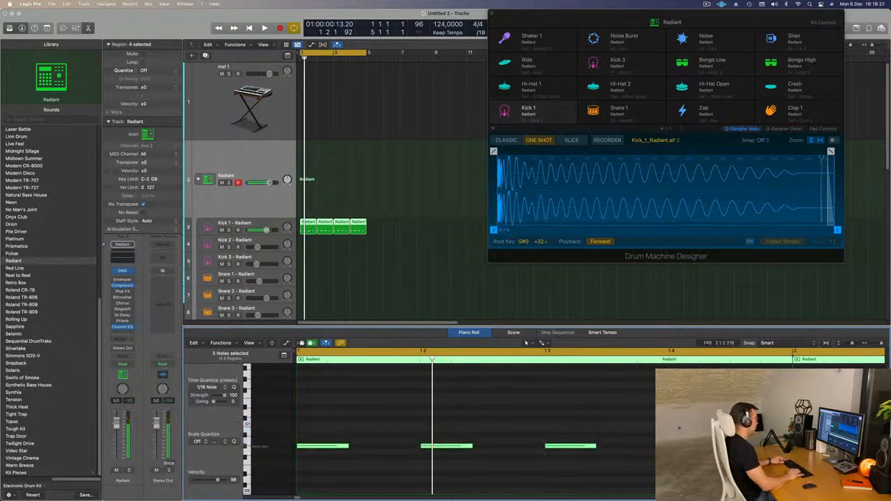
key(alt+Down)
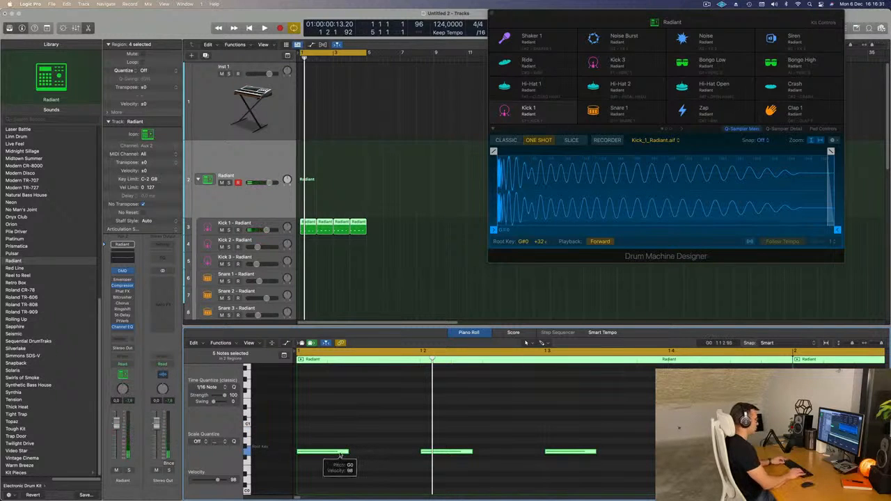
key(alt+Down)
key(alt+Down)
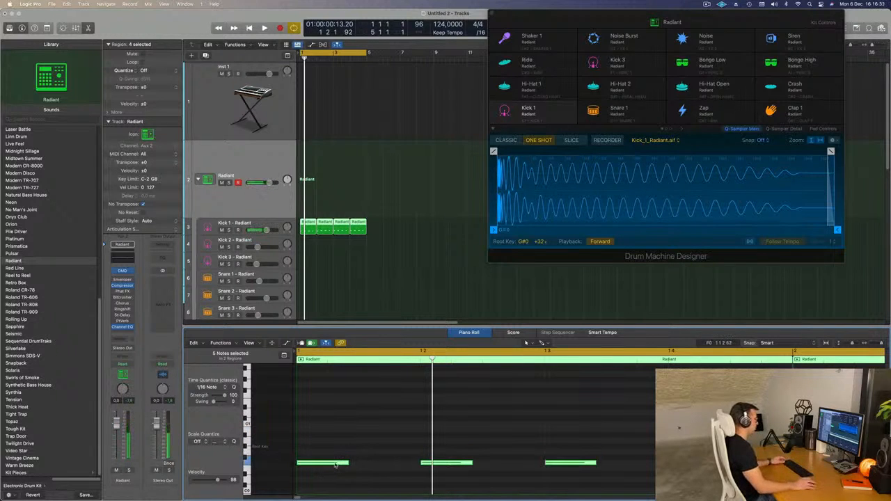
drag(334, 465, 334, 471)
key(space)
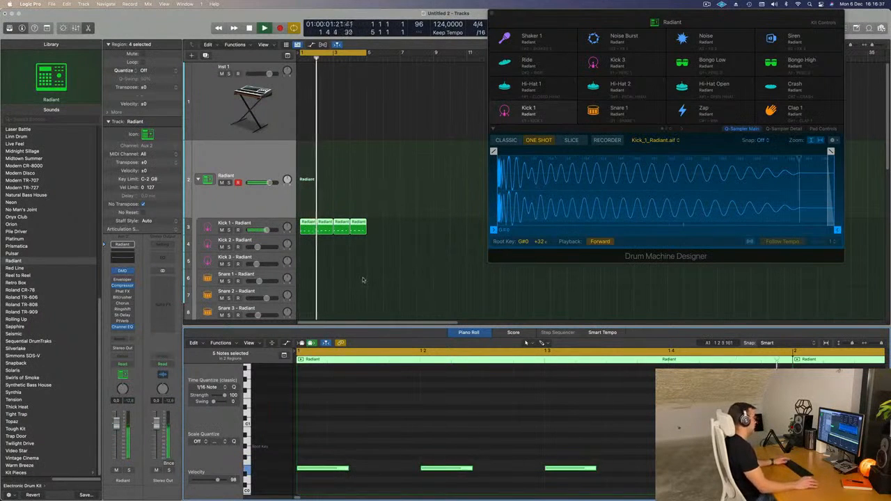
Replace the last three Kick 1 regions with three repeats of the retuned first region and play the loop.
click(380, 224)
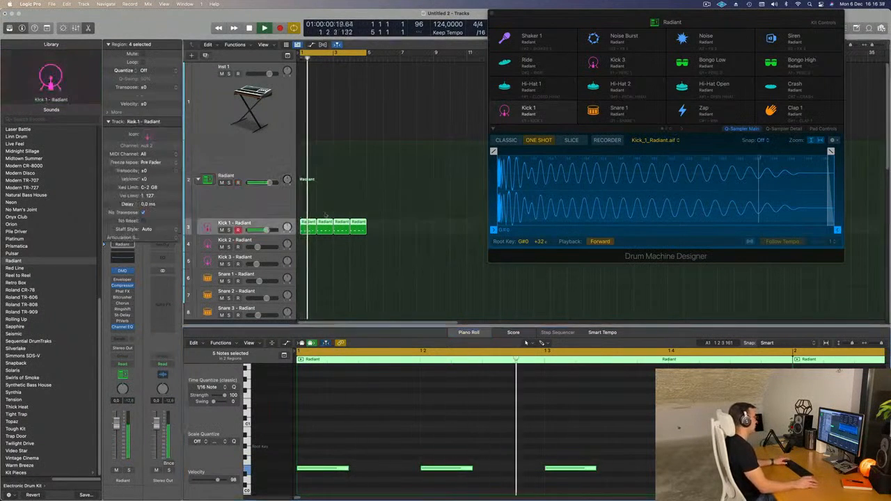
key(space)
click(381, 229)
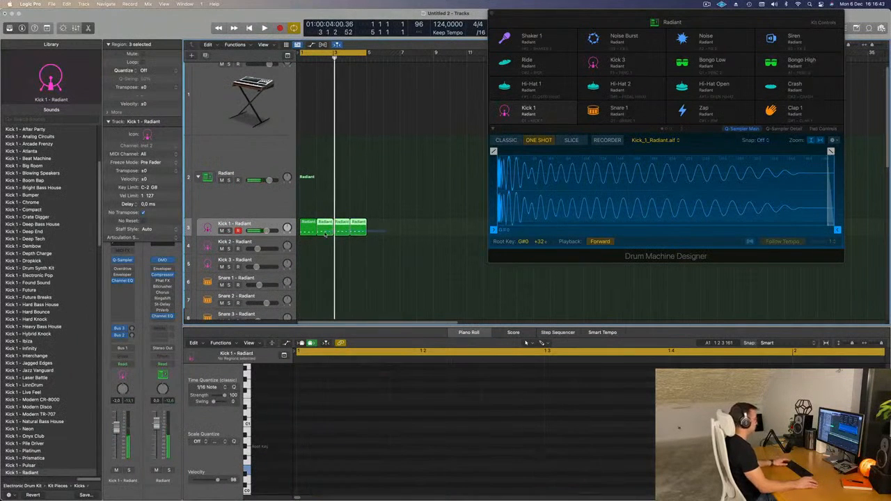
key(Delete)
click(303, 230)
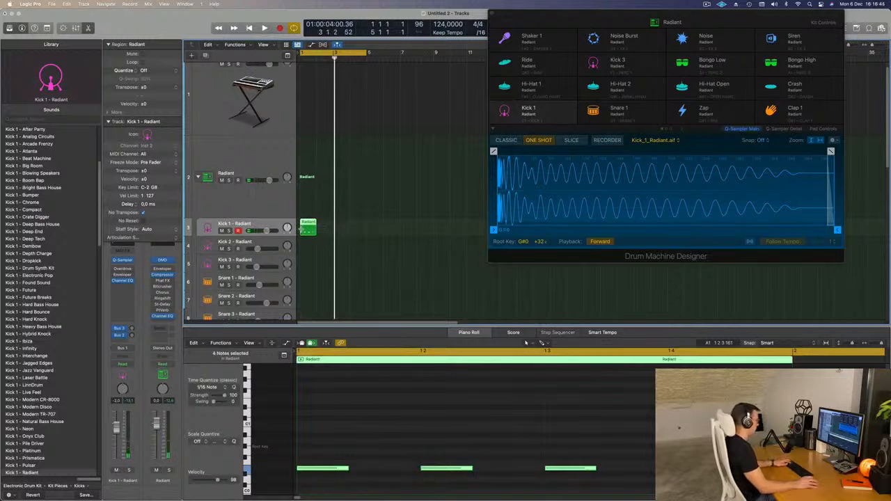
key(super+r)
key(super+r)
key(super+r)
key(space)
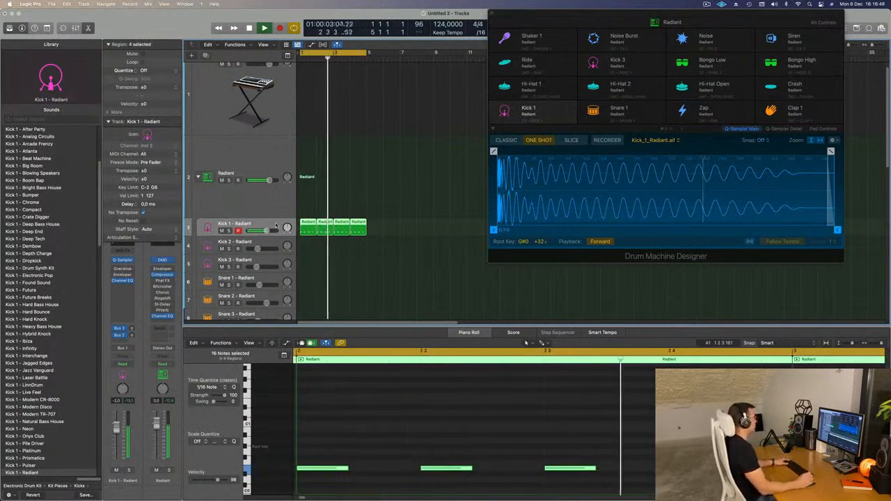
Open the Kick 1 track's Quick Sampler and arrange the plug-in windows while the kick loop plays.
drag(534, 112, 442, 129)
key(space)
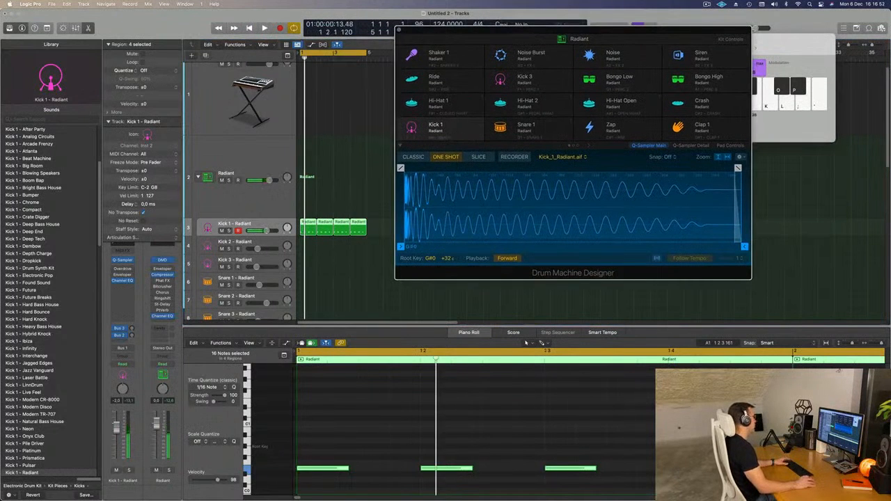
key(space)
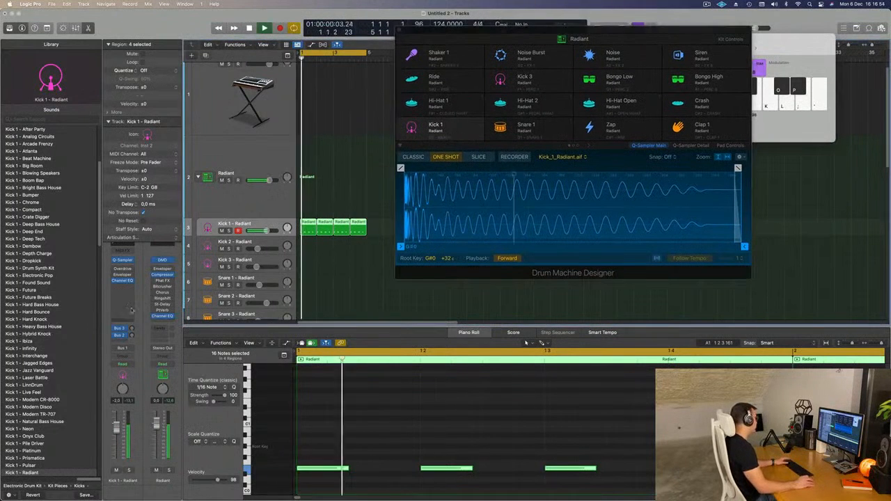
click(124, 260)
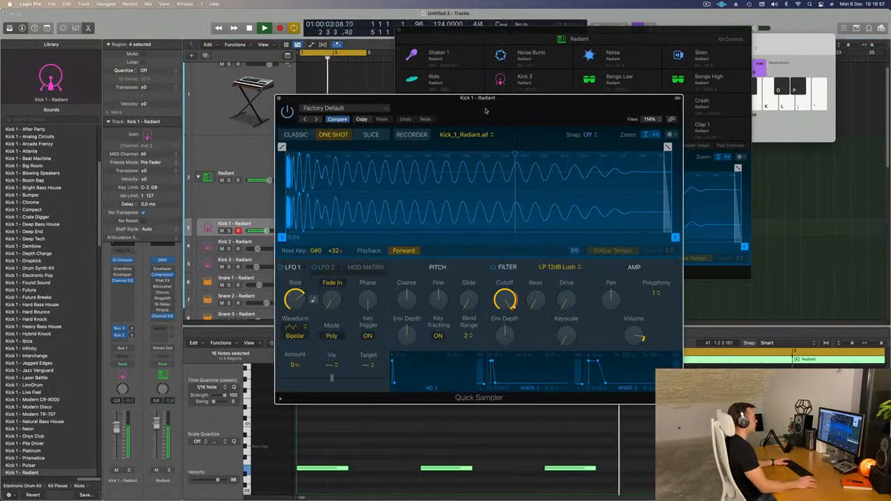
drag(483, 114, 548, 98)
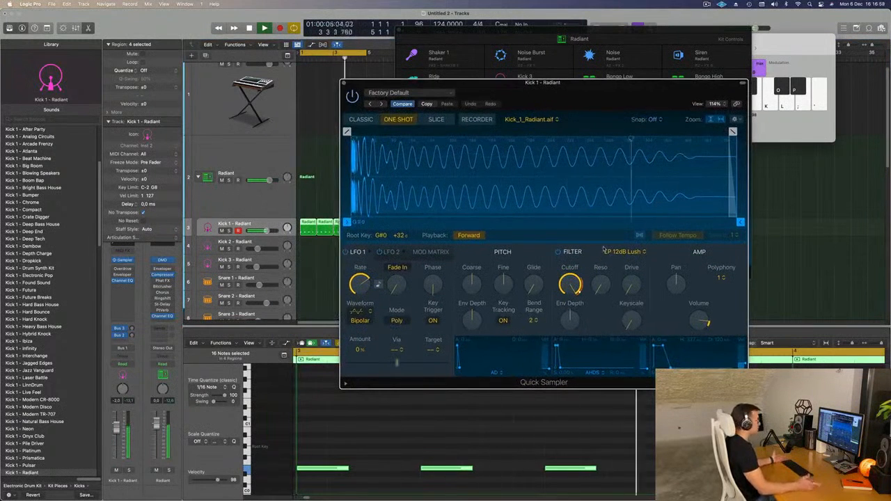
Add a little filter drive and set the polyphony to Mono in the kick's Quick Sampler, trying cutoff and coarse pitch changes.
drag(570, 288, 571, 312)
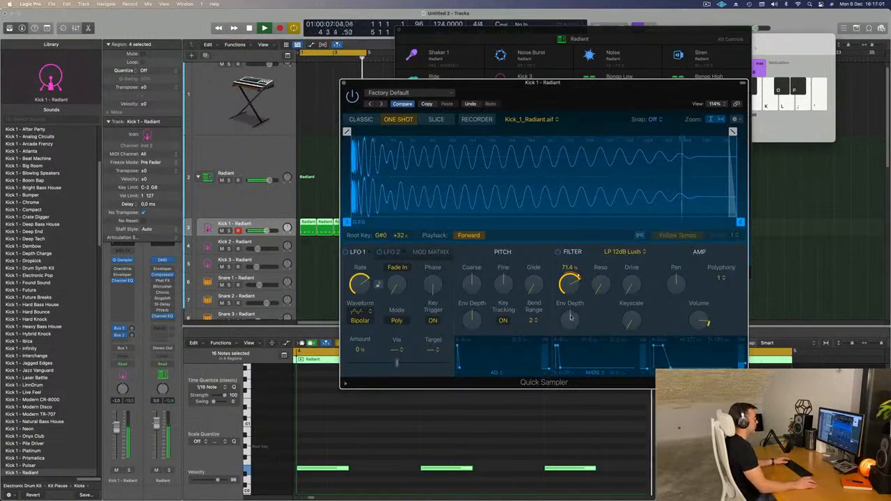
drag(630, 286, 628, 278)
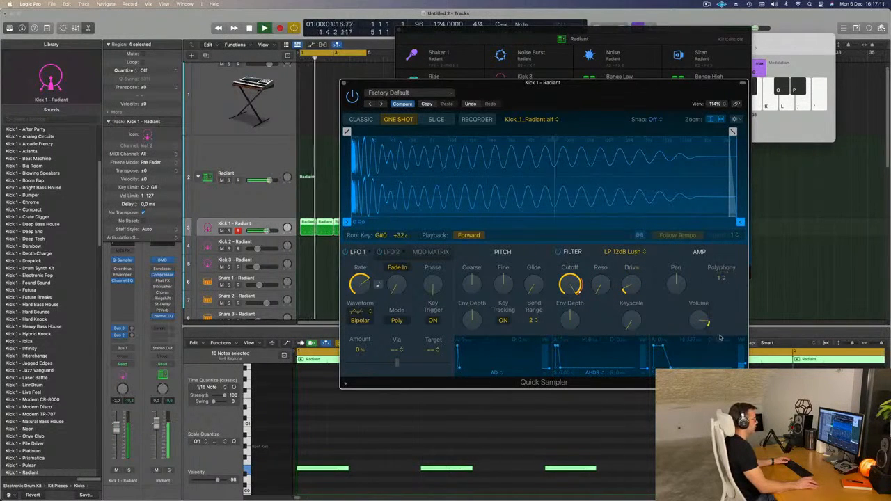
click(721, 279)
click(719, 303)
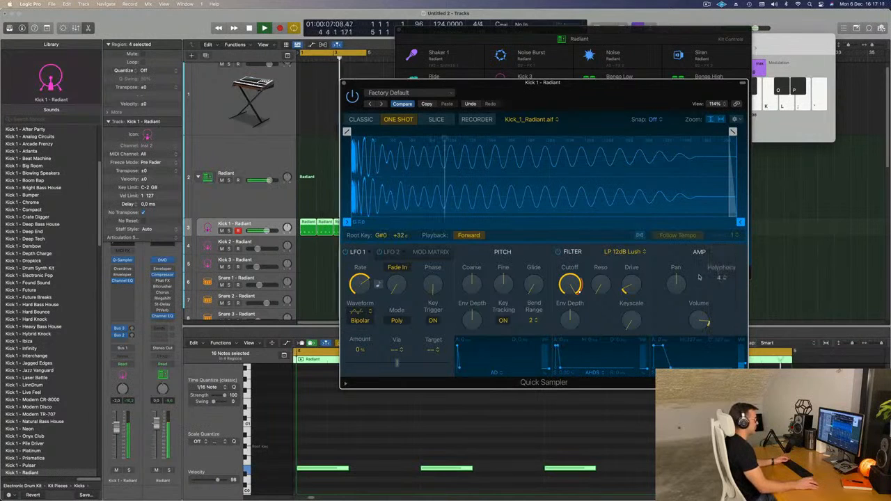
drag(595, 88, 603, 71)
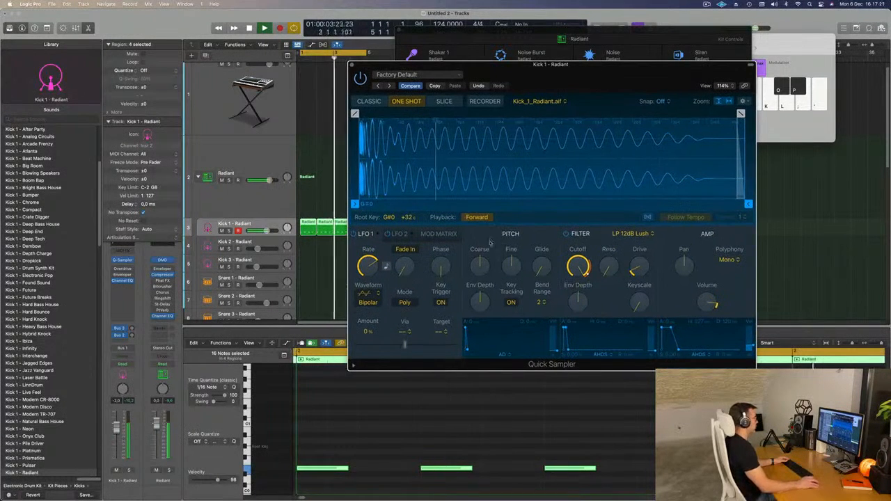
drag(479, 264, 511, 275)
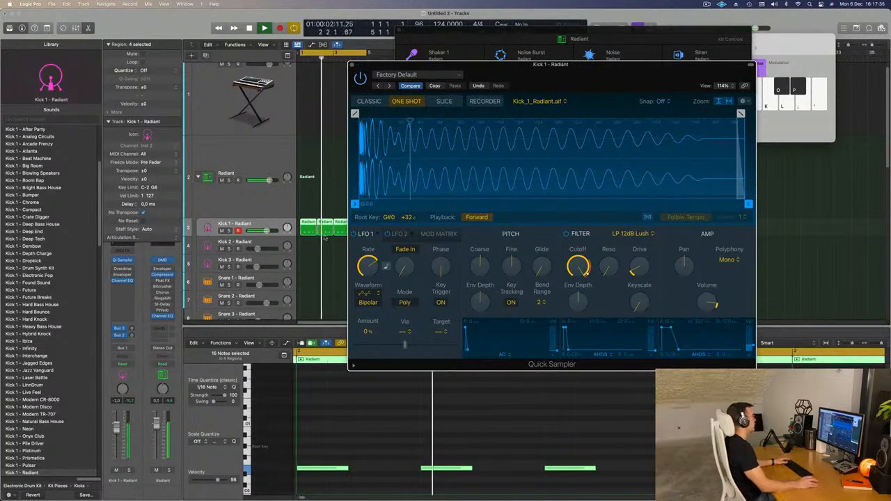
Move Quick Sampler aside, close Drum Machine Designer and enlarge the first four bars of the arrangement.
click(344, 156)
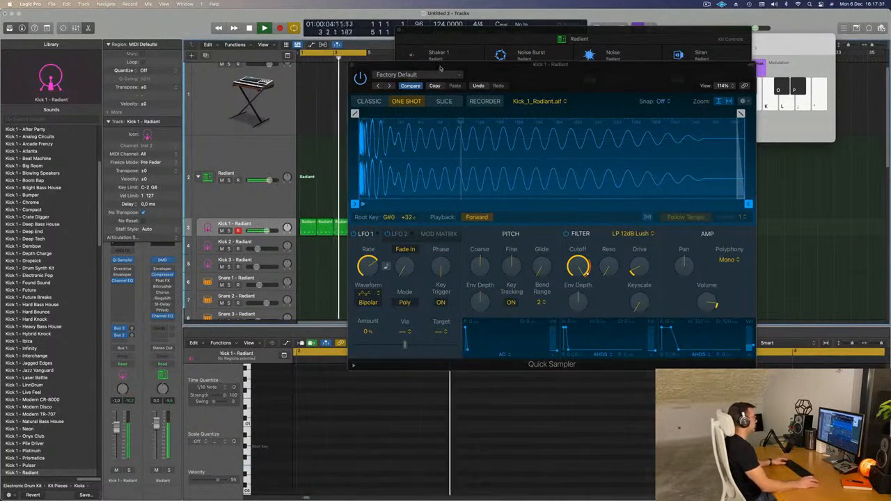
drag(436, 64, 886, 60)
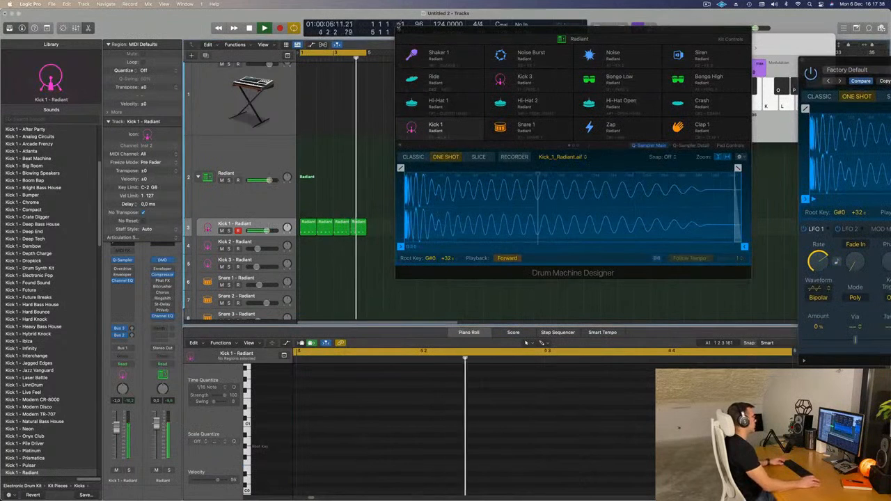
click(415, 273)
key(super+w)
scroll(381, 265, up, 5)
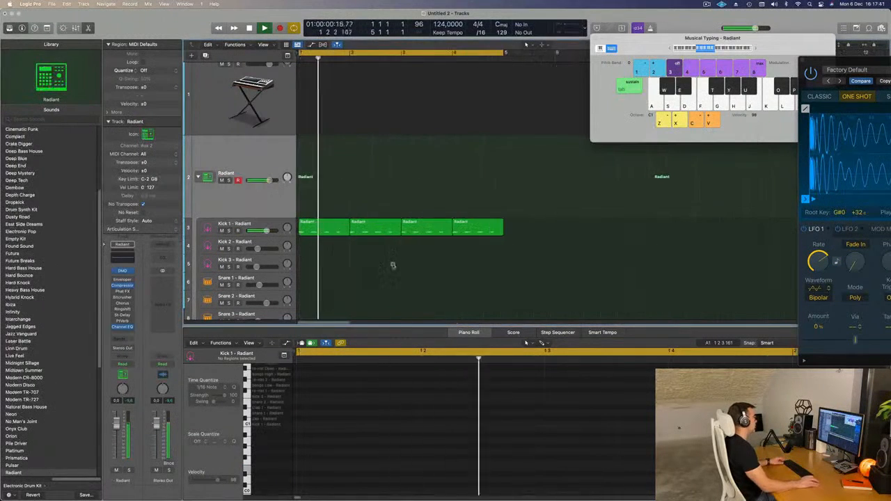
Copy the first kick region to bar 1 of the Hi-Hat 1 subtrack, transpose its notes upward and play it.
click(320, 228)
scroll(315, 240, down, 5)
drag(333, 158, 315, 418)
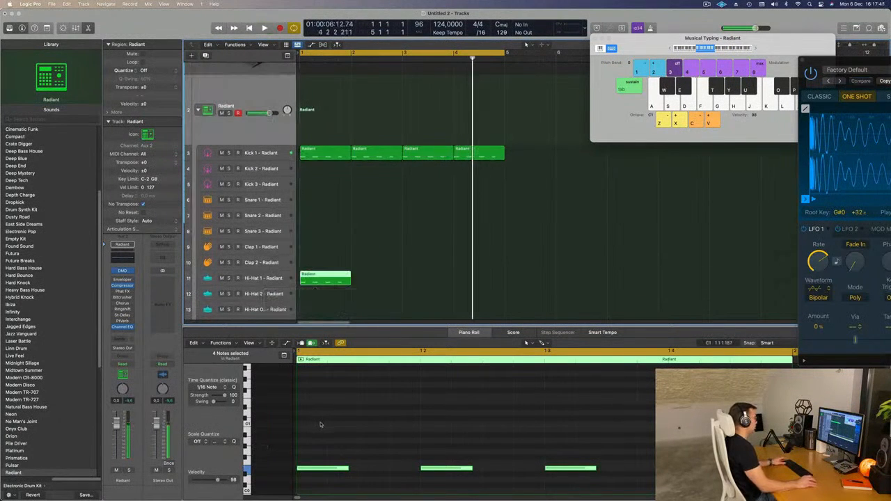
key(alt+shift+Up)
key(space)
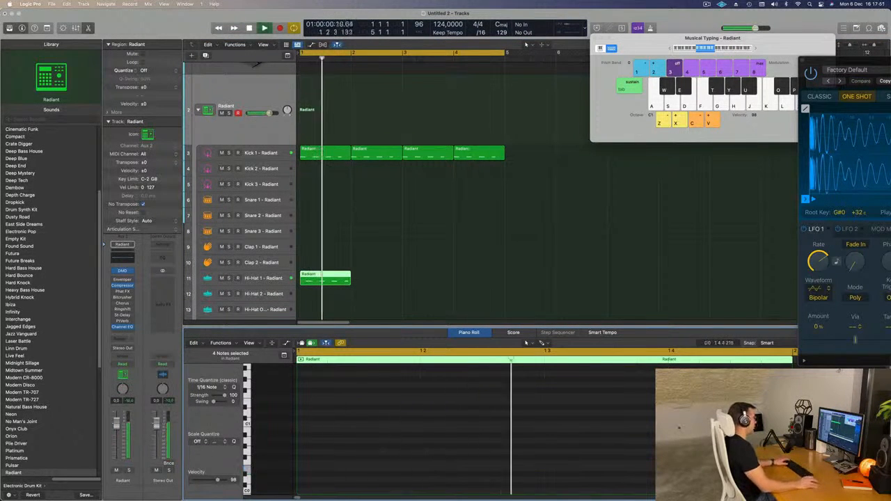
Repeat the Hi-Hat 1 region three times to fill bars 1 to 4 and lower that track's volume to -14.4 dB.
click(327, 293)
key(super+r)
key(super+r)
key(super+r)
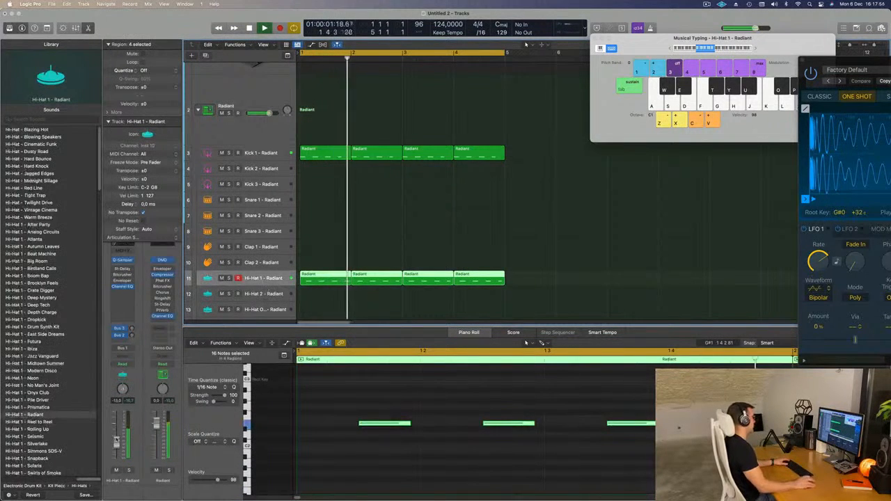
Copy the first kick region to bar 1 of Snare 1 and delete its notes on beats 1 and 3.
scroll(351, 195, down, 3)
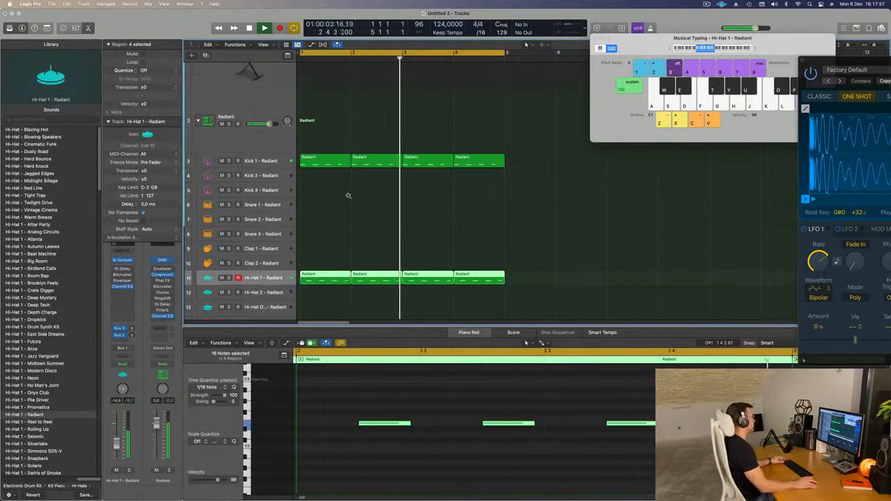
scroll(347, 202, down, 3)
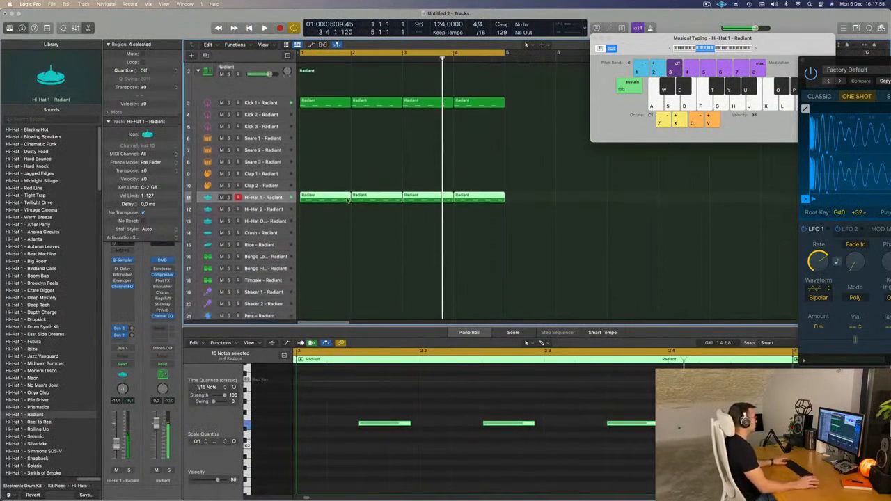
click(324, 98)
drag(325, 98, 326, 135)
drag(334, 400, 293, 472)
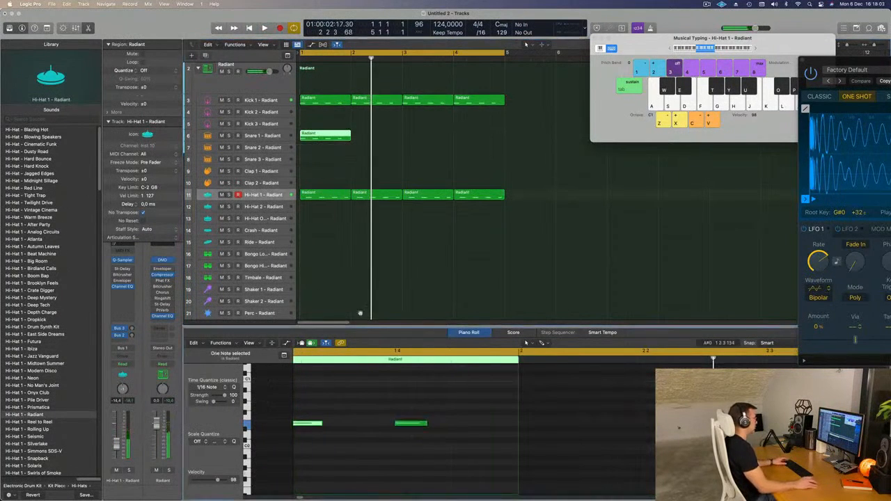
click(387, 119)
click(324, 137)
scroll(362, 404, left, 5)
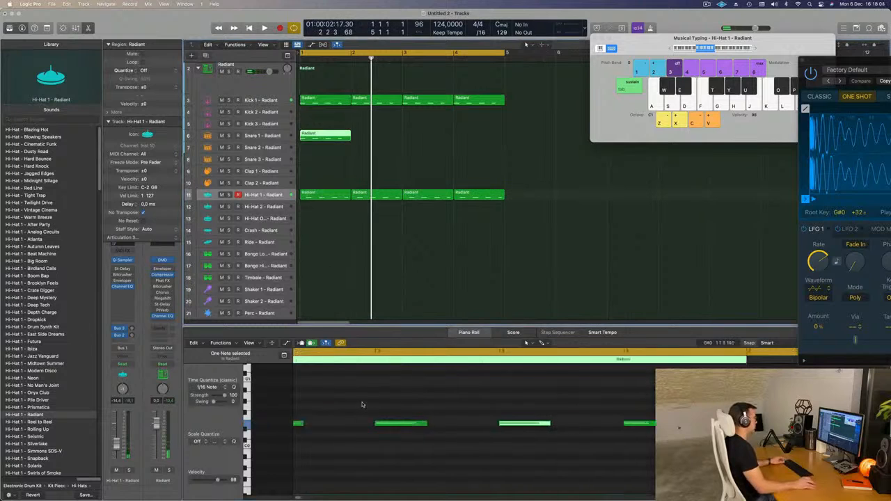
drag(341, 392, 296, 469)
drag(569, 394, 600, 467)
key(Delete)
Transpose the two remaining Snare 1 notes upward and play the beat.
drag(439, 400, 719, 444)
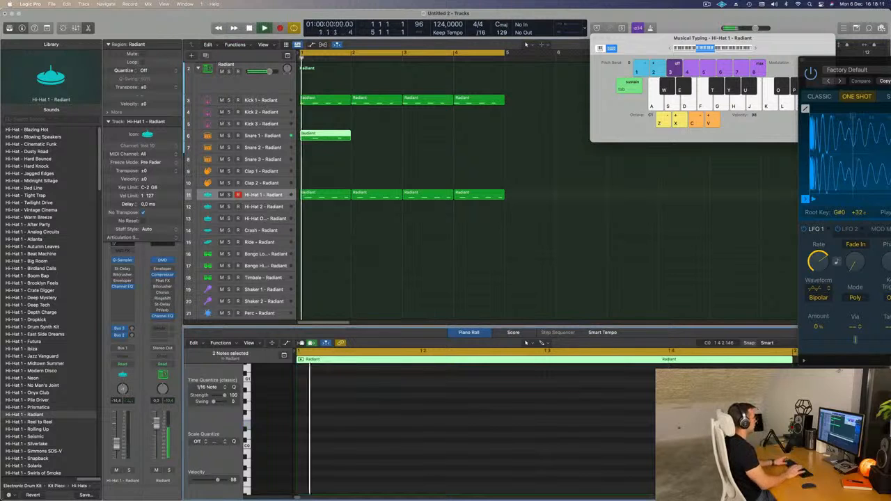
key(space)
key(space)
key(space)
Repeat the Snare 1 region three times to fill all four bars and play the loop.
drag(384, 126, 285, 160)
key(super+r)
key(super+r)
key(super+r)
key(space)
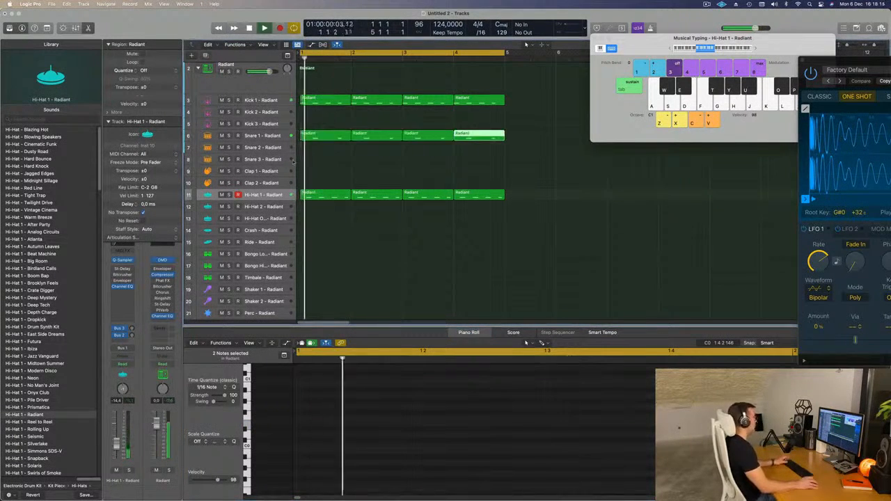
Lower the Snare 1 track's volume to -12.6 dB and replay the beat.
click(278, 138)
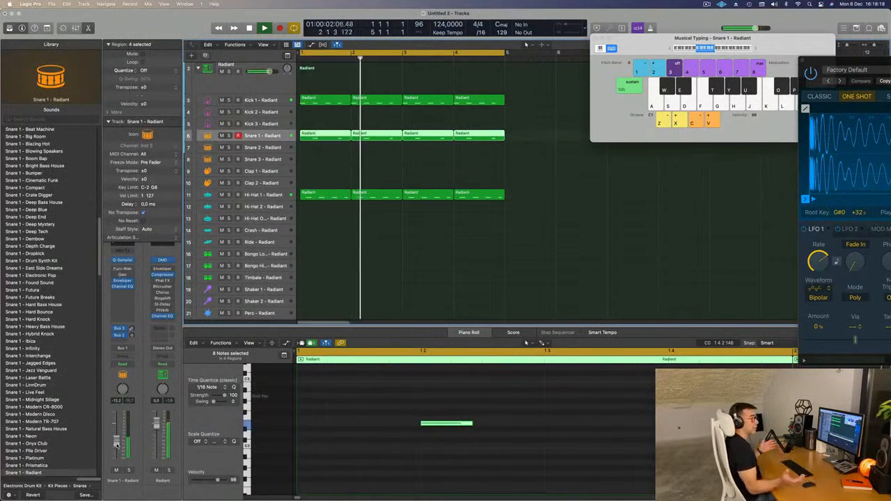
click(582, 152)
key(Return)
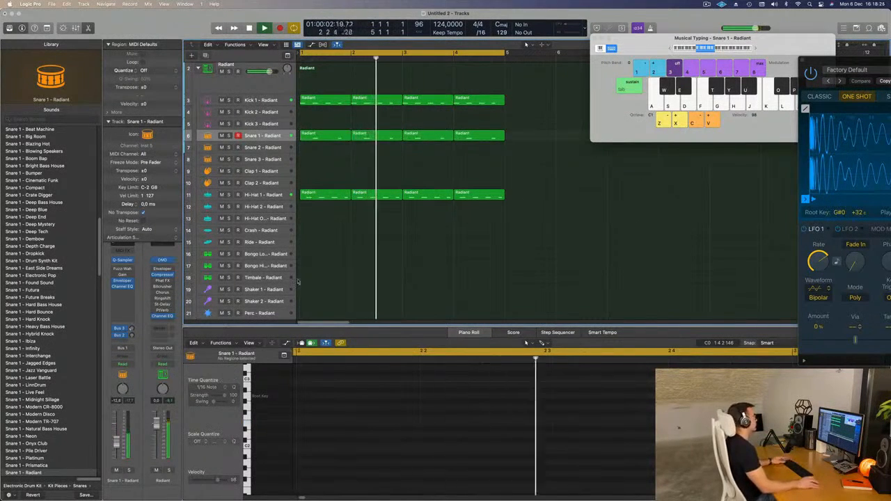
key(space)
Move the first Hi-Hat 1 region to bar 1 of the Bongo High track and shorten its notes to half length.
scroll(330, 224, down, 3)
key(space)
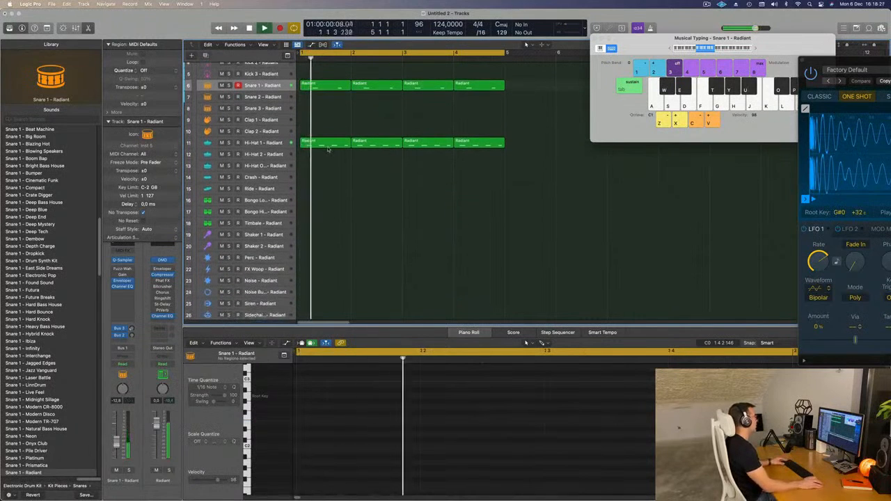
click(322, 144)
drag(322, 144, 323, 212)
key(space)
drag(354, 393, 762, 440)
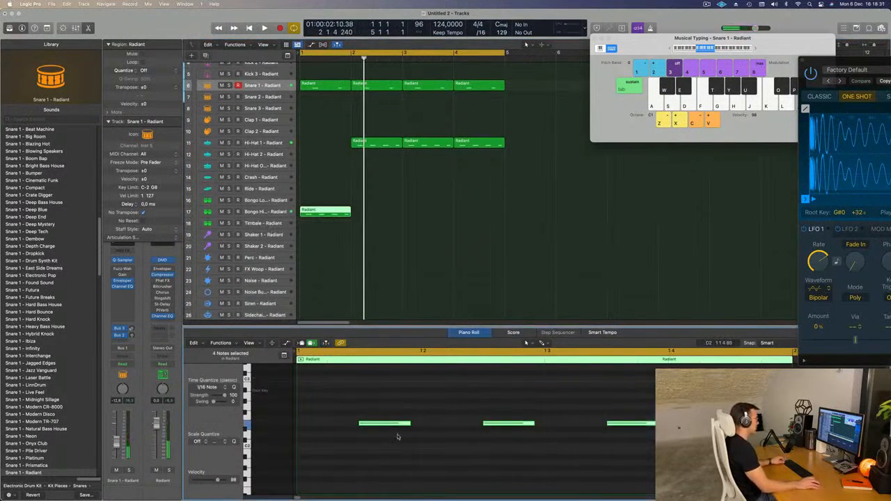
drag(410, 424, 383, 423)
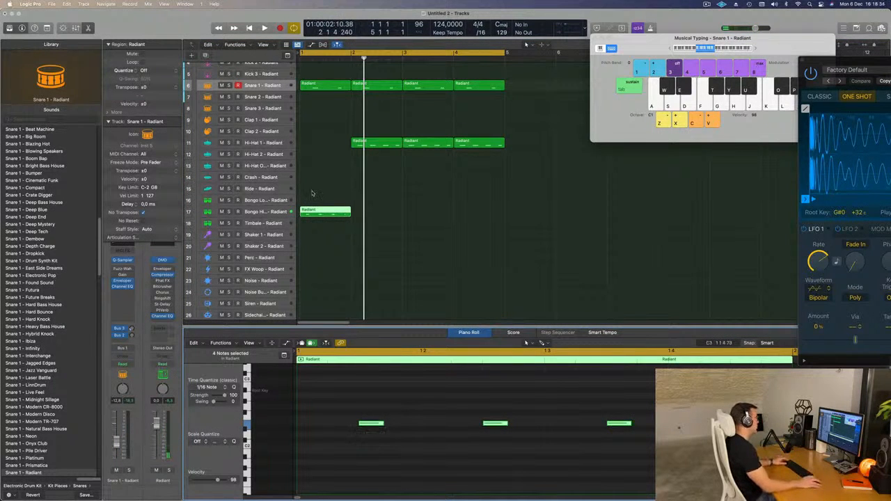
Copy the bar 2 Hi-Hat 1 region back to bar 1, and move the bongo region up to the Bongo Low track.
drag(383, 145, 322, 149)
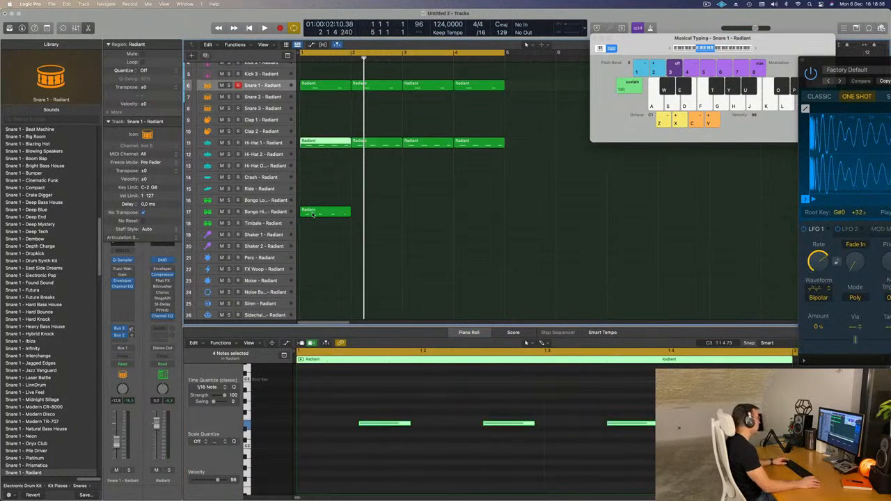
mouse_move(313, 214)
mouse_down()
mouse_move(314, 226)
mouse_move(315, 203)
mouse_up()
key(space)
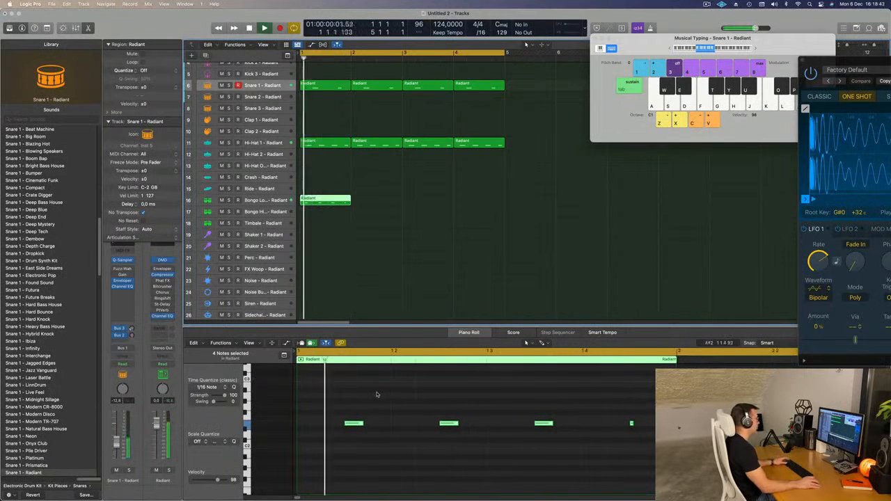
Delete the bongo region's second note, then shift its last note to just after beat 4 and lengthen it.
drag(424, 404, 468, 434)
key(Delete)
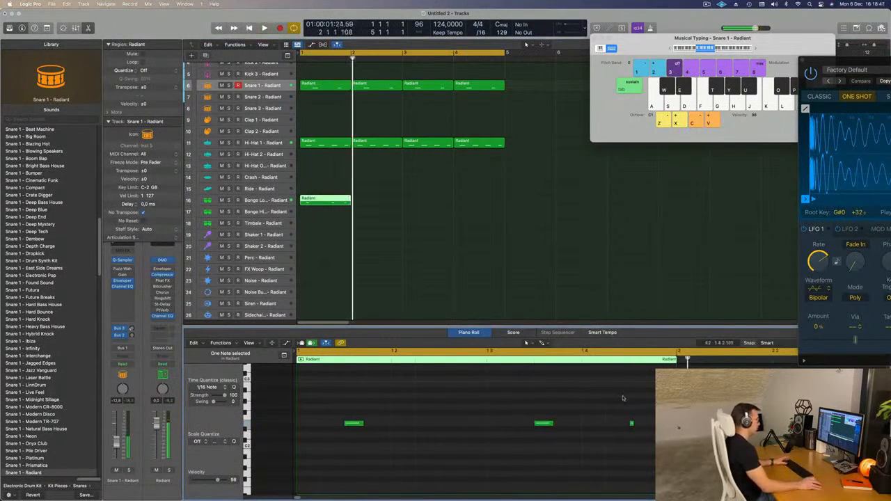
scroll(641, 442, up, 2)
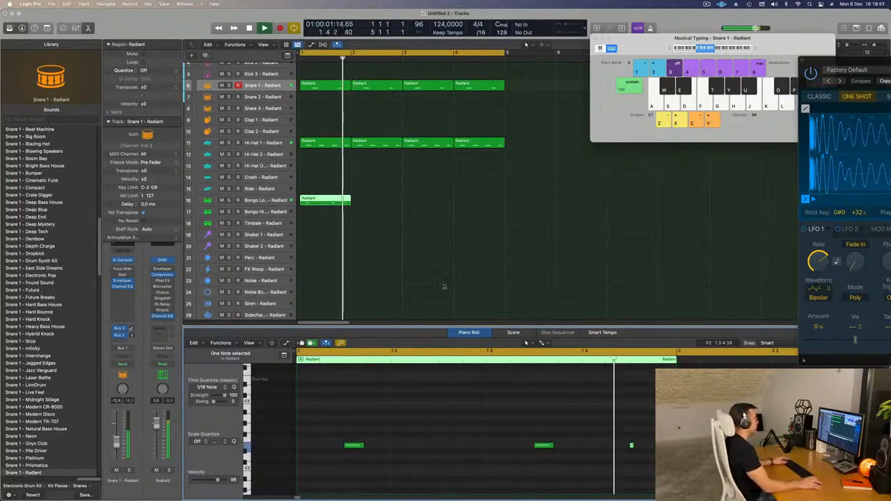
drag(607, 402, 663, 486)
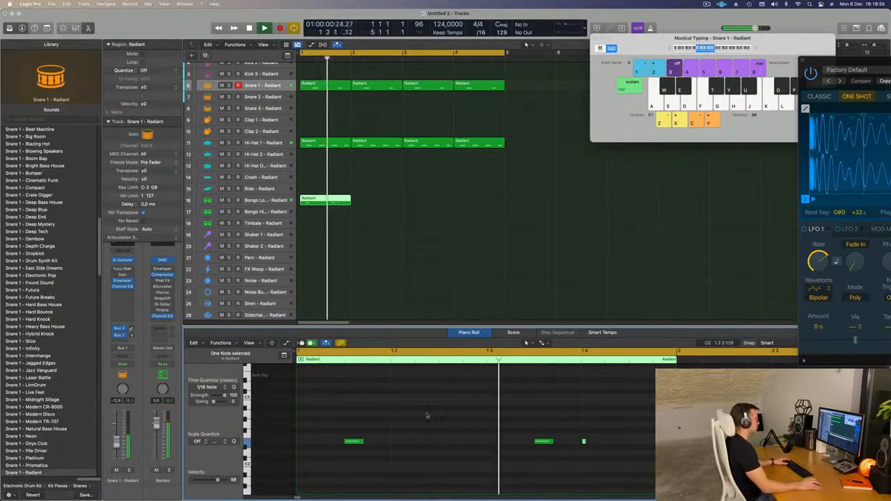
key(space)
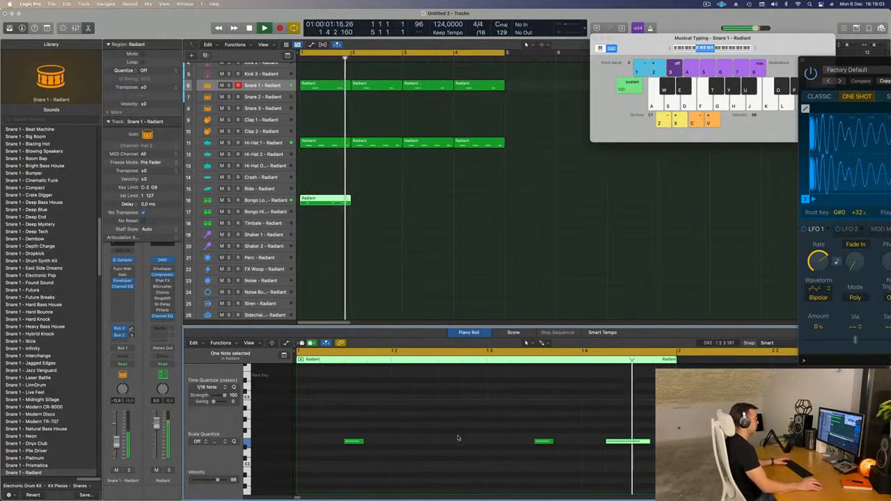
Repeat the Bongo Low region three times to fill four bars and lower the track's volume to -16.1 dB.
drag(351, 191, 301, 211)
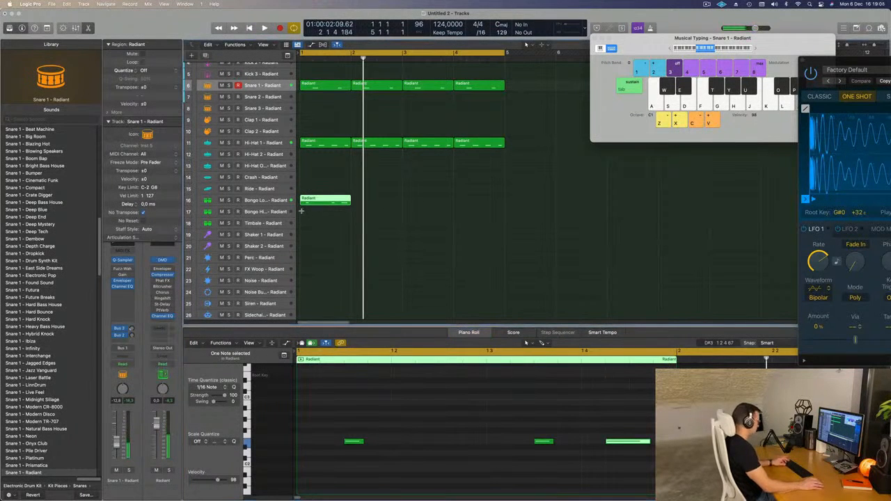
key(super+r)
key(super+r)
key(super+r)
key(space)
click(260, 202)
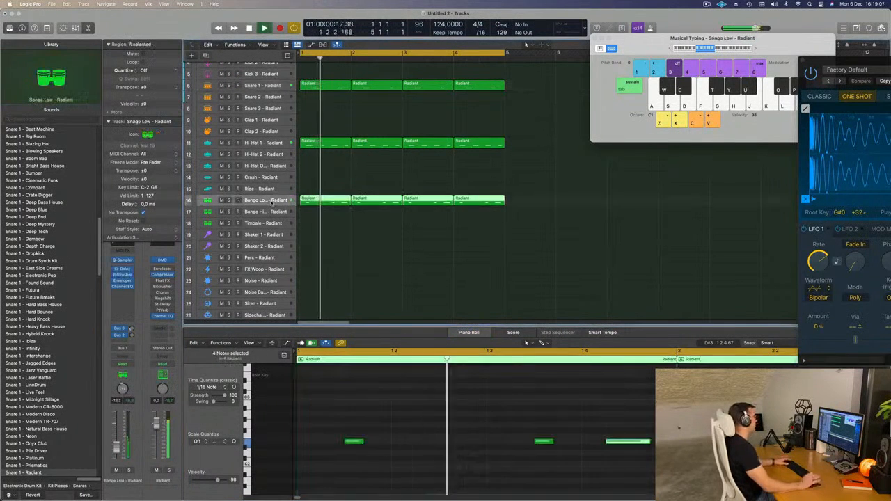
key(space)
key(space)
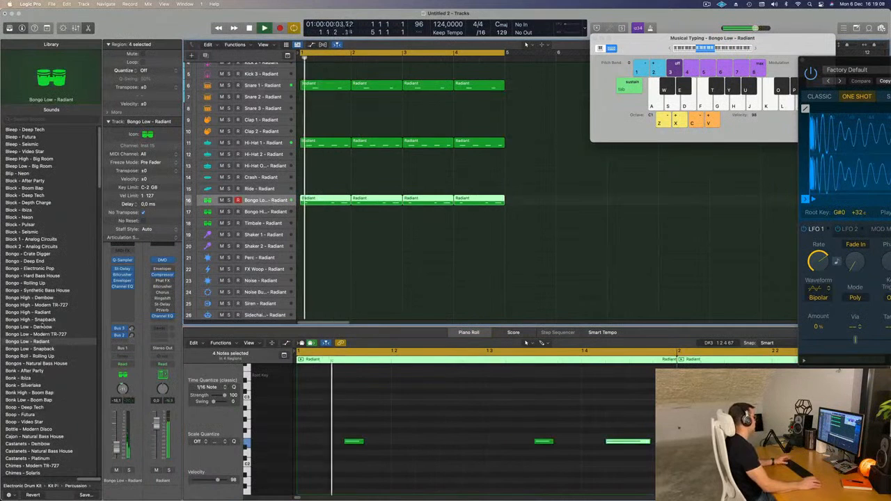
Audition the Modern TR-727, Snapback and Rolling Up bongo sounds on the Bongo Low track, and load Bongos - Natural Bass House.
click(39, 334)
key(space)
scroll(43, 342, down, 1)
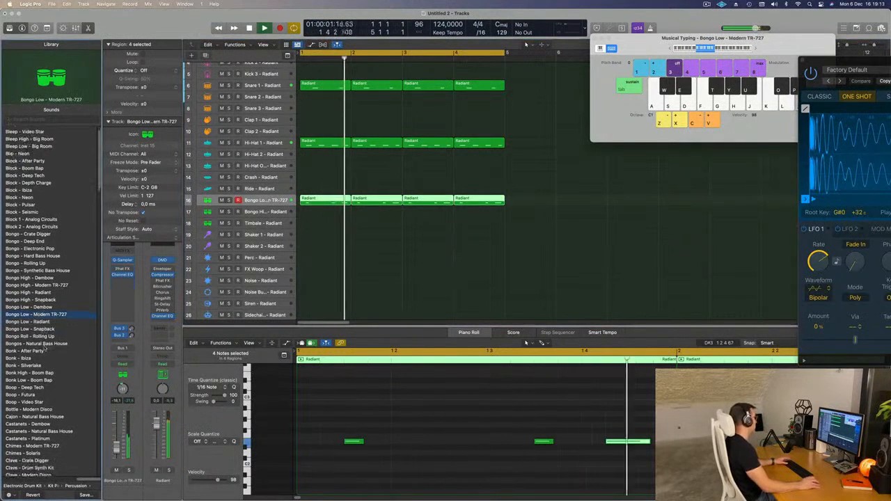
click(28, 330)
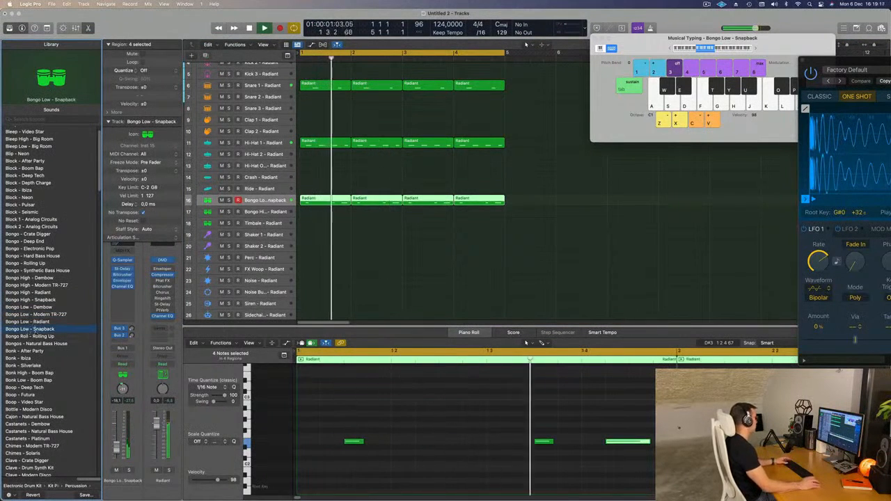
click(30, 336)
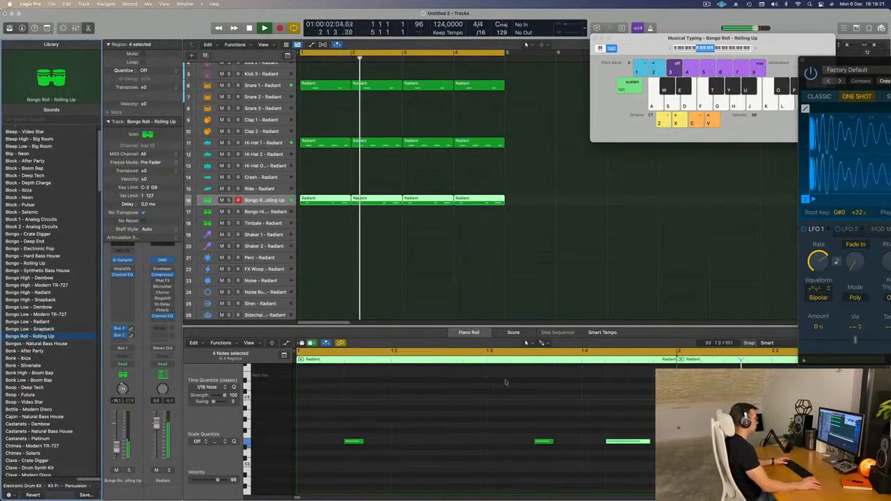
key(Down)
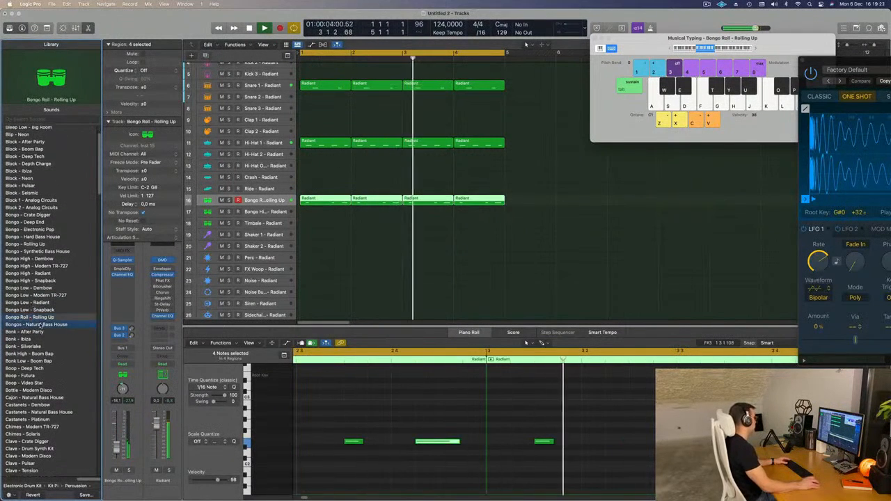
Browse the percussion sounds in the library from bongos through zaps while the loop plays.
scroll(28, 306, down, 3)
scroll(38, 306, down, 1)
scroll(76, 286, down, 4)
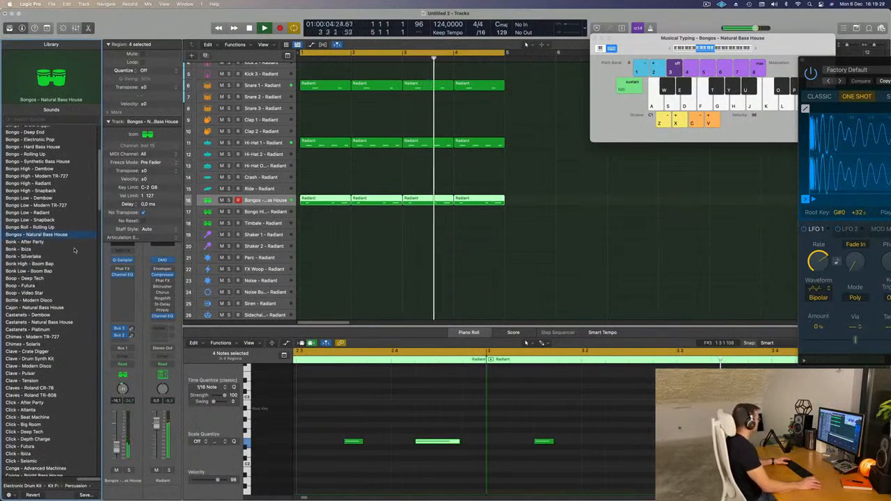
scroll(70, 279, down, 10)
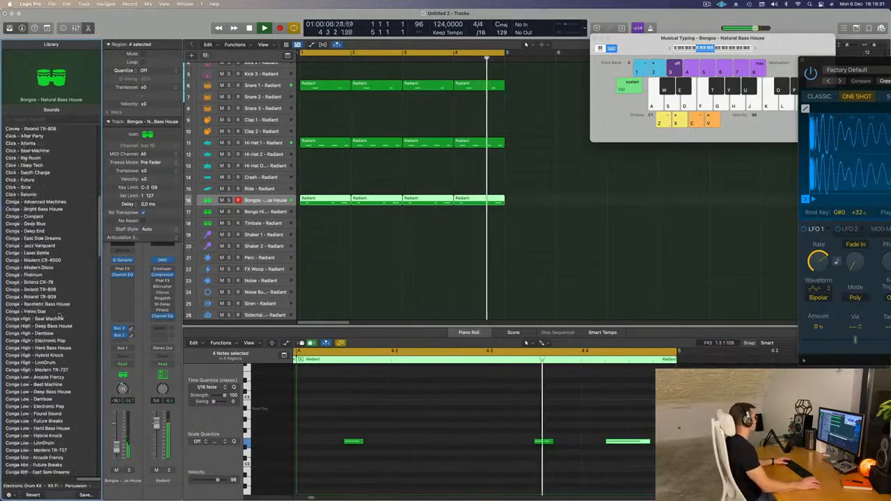
scroll(63, 313, down, 10)
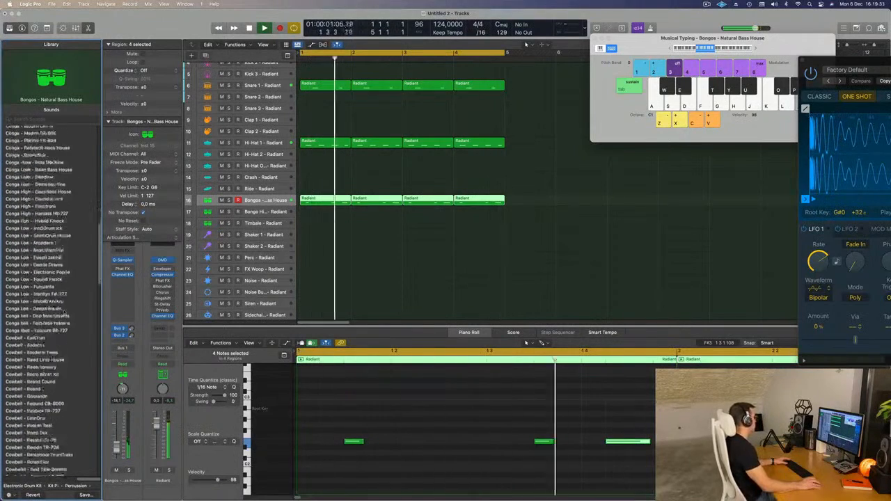
scroll(64, 314, down, 10)
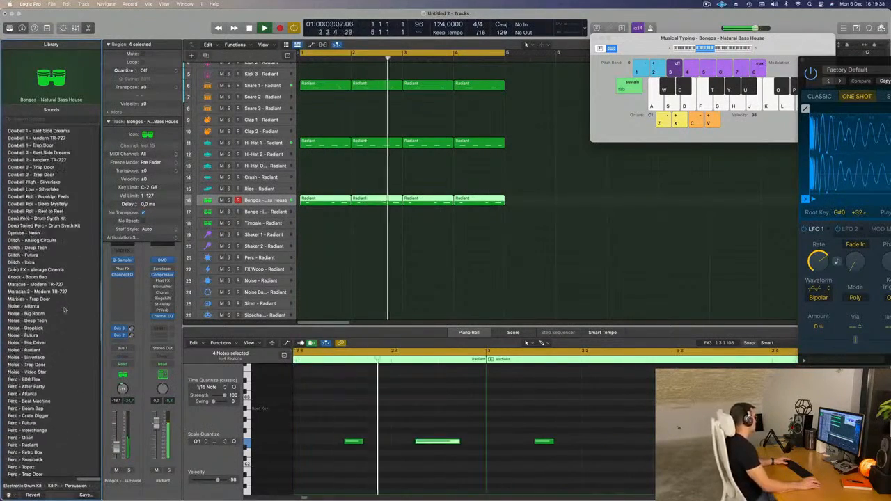
scroll(64, 309, down, 8)
scroll(64, 309, down, 12)
scroll(64, 311, down, 10)
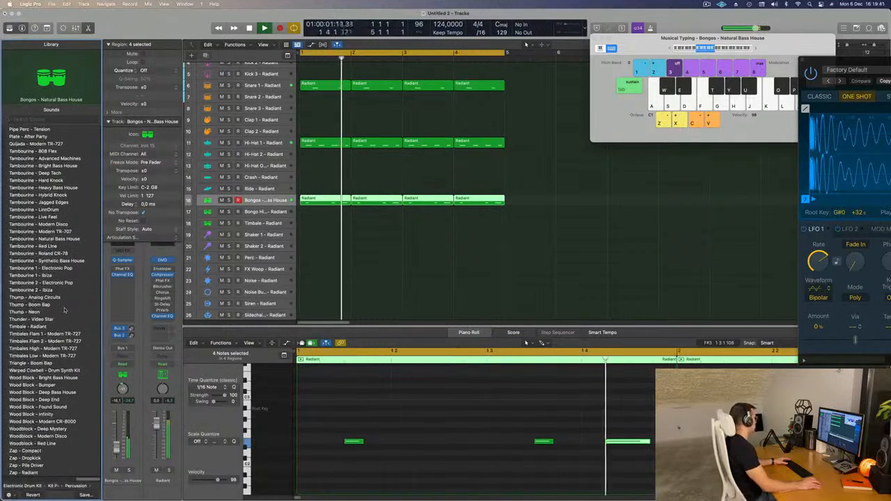
scroll(66, 314, up, 20)
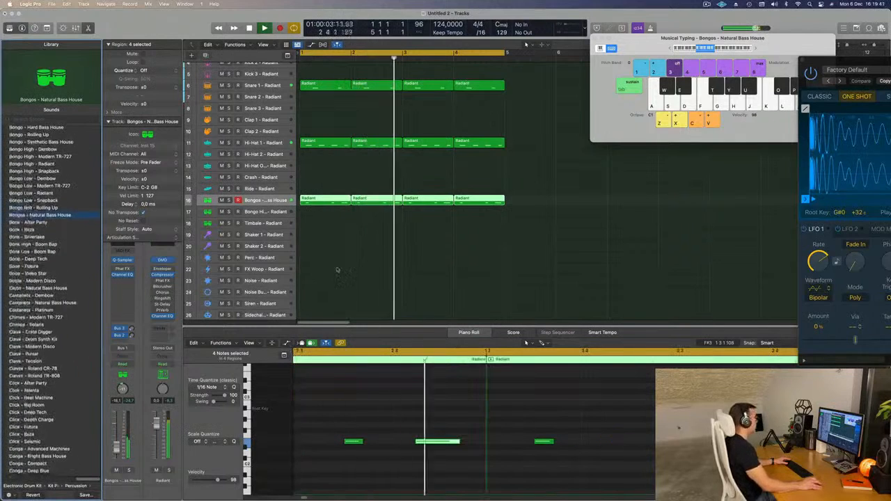
Copy the snare's first-bar region to the Bongo High track and transpose its two notes down.
click(373, 235)
click(311, 203)
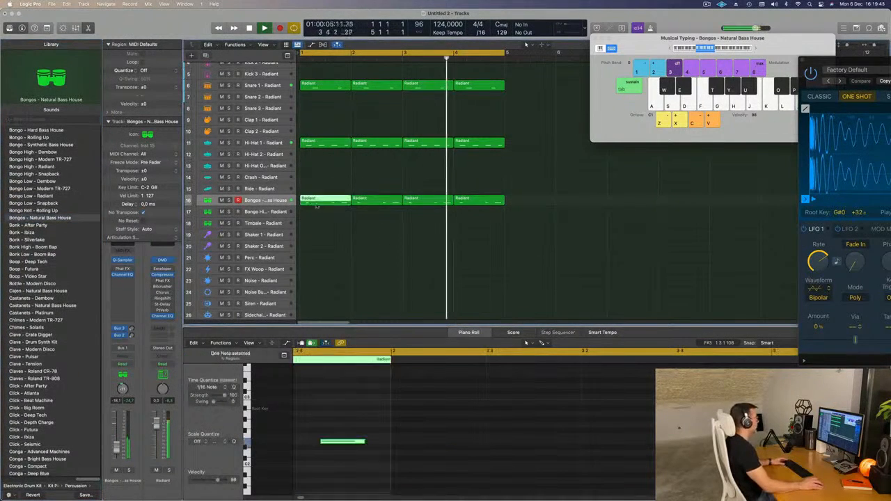
drag(323, 83, 322, 215)
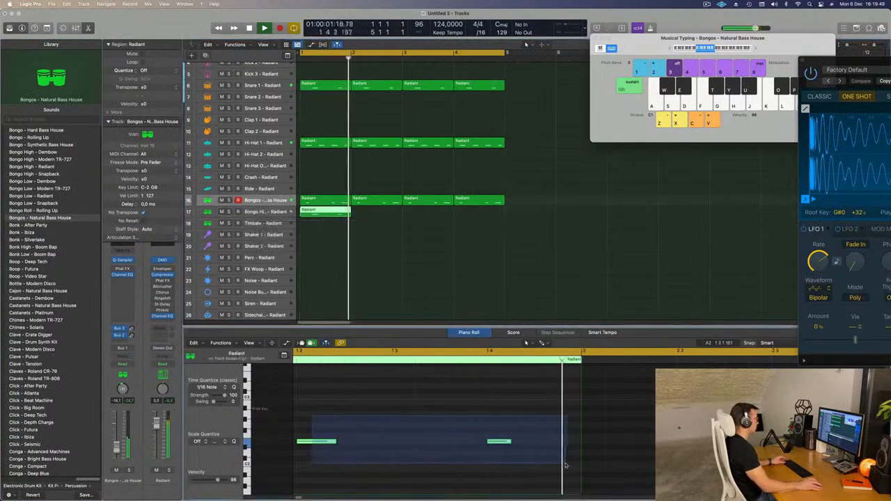
key(alt+Up)
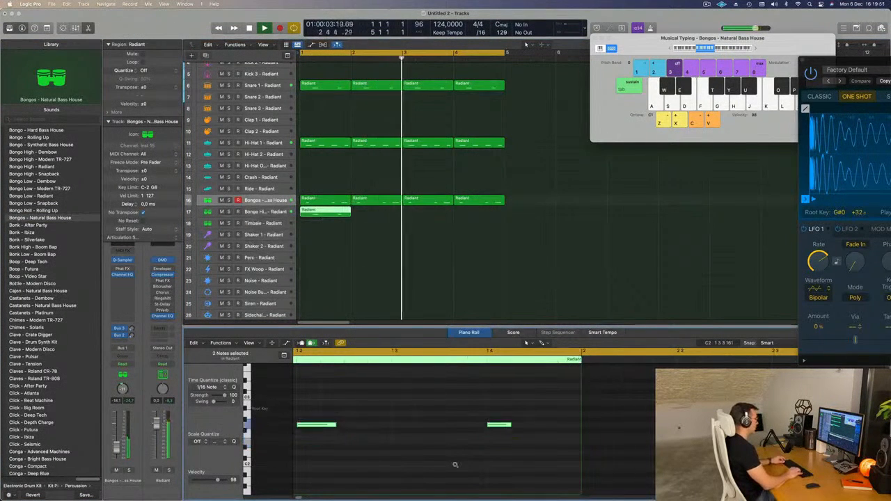
key(alt+Down)
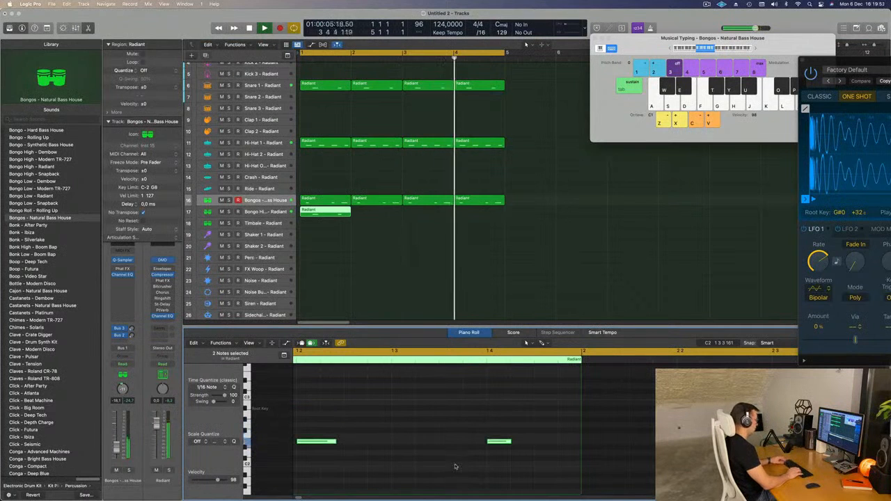
key(space)
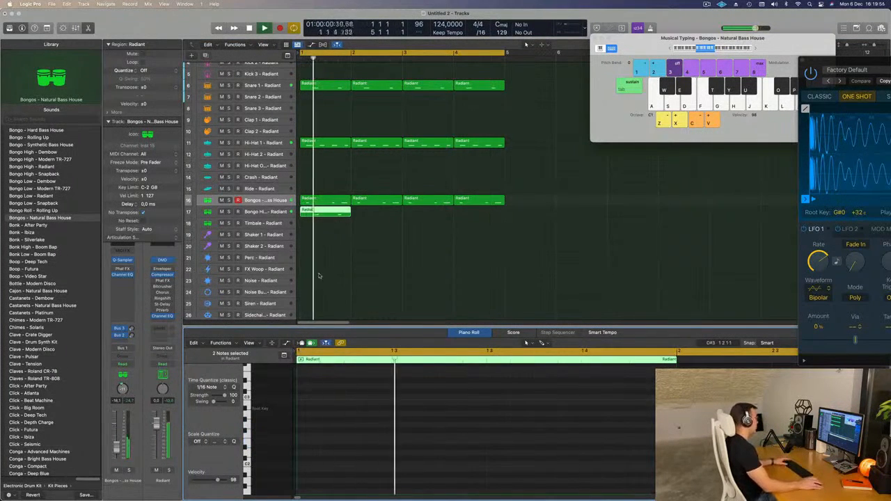
Set the Bongo High track's volume to -6.4 dB and restart playback from bar 1.
click(267, 212)
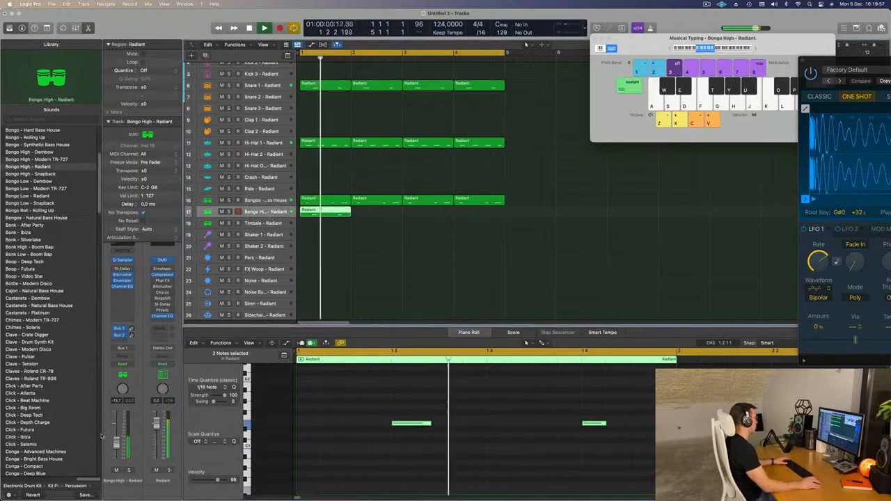
key(Return)
key(Return)
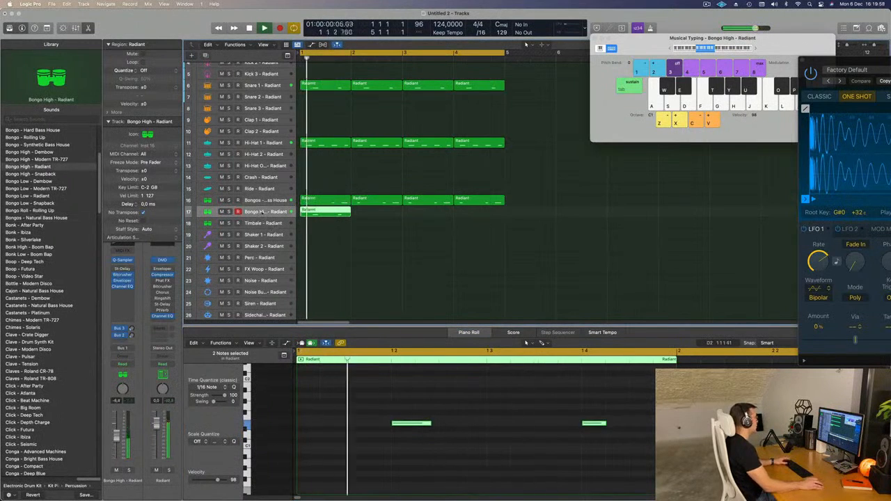
Browse the percussion sounds for the Bongo High track, load Conga Riff - East Side Dreams and restart the loop.
scroll(28, 269, up, 5)
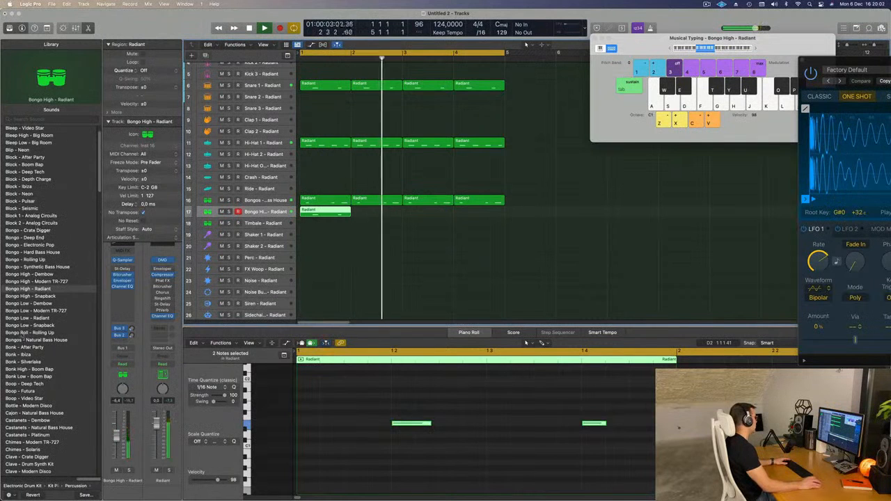
scroll(26, 332, down, 4)
scroll(26, 341, down, 15)
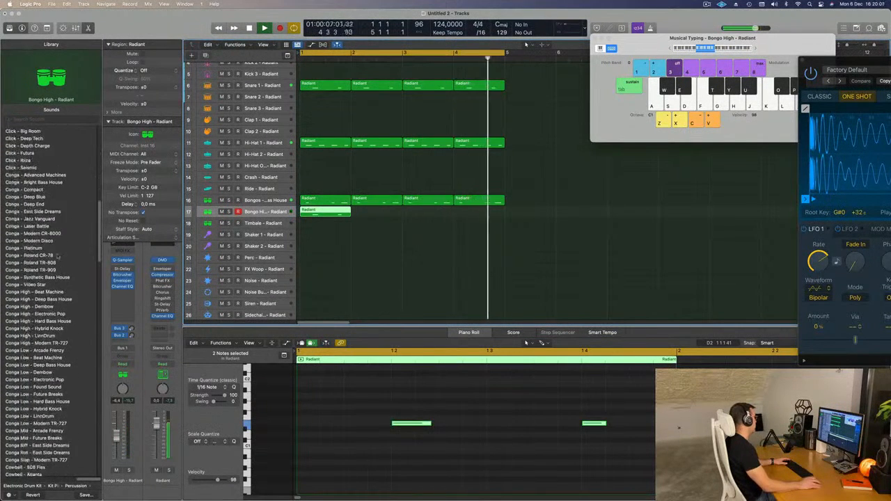
scroll(35, 293, down, 8)
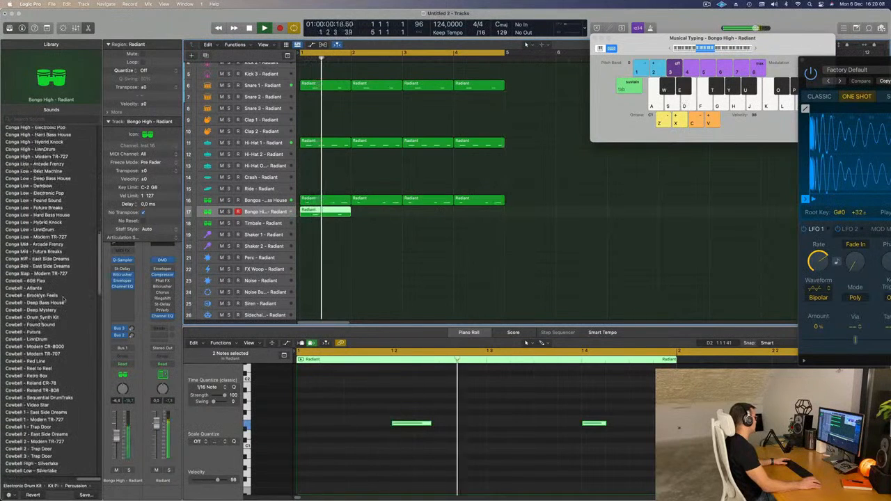
click(31, 259)
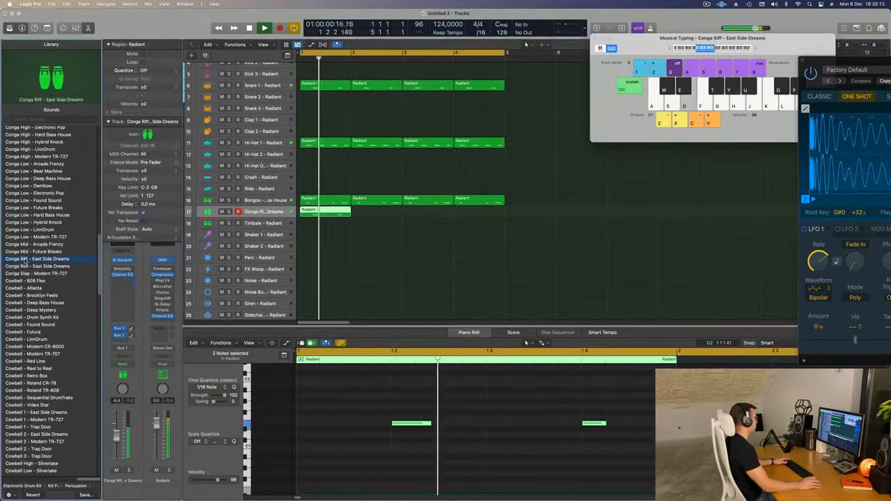
key(space)
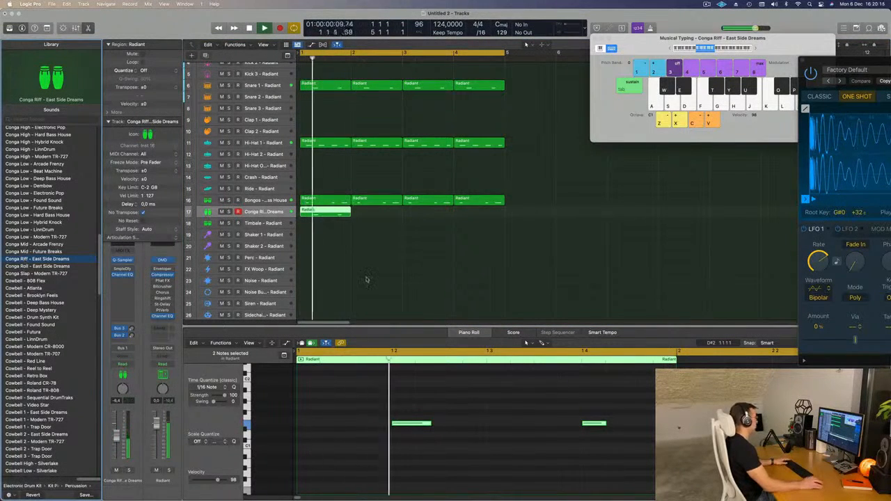
Repeat the Conga Riff region three times to fill four bars, then clear the region selection.
click(316, 219)
click(314, 216)
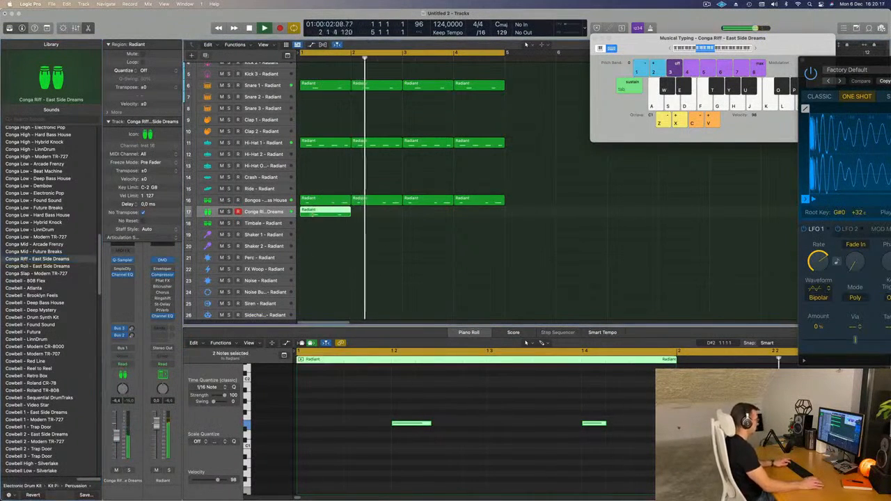
key(super+r)
key(super+r)
key(super+r)
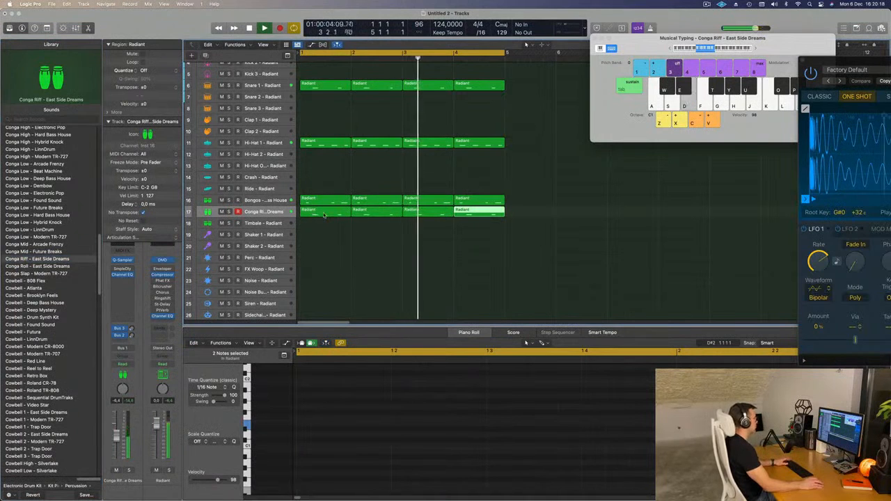
click(330, 246)
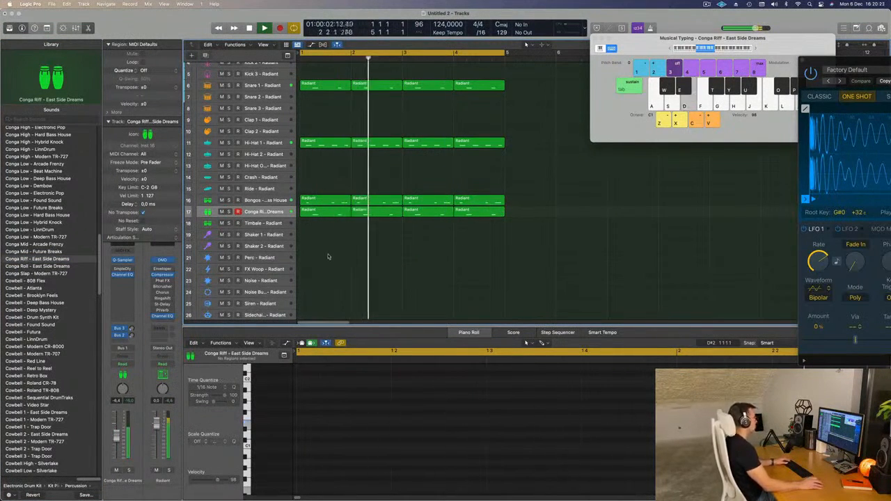
Audition the Conga Riff track by toggling its solo on and off and restarting playback.
click(263, 211)
key(space)
key(space)
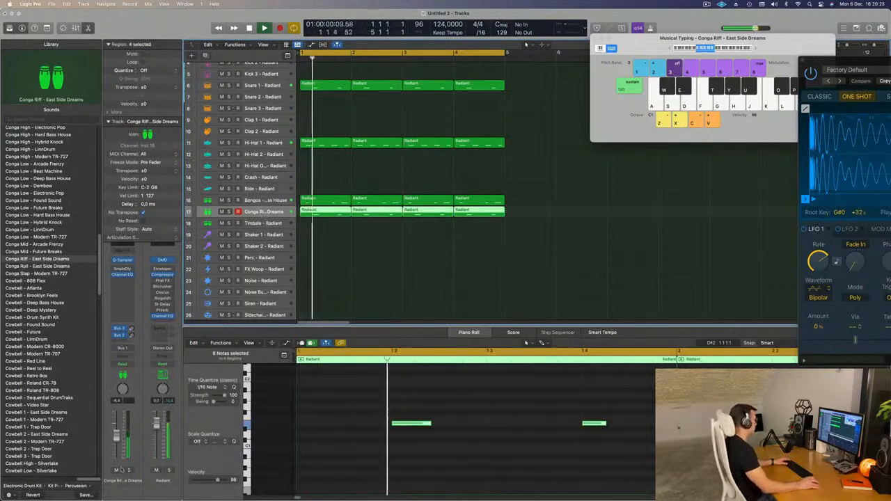
click(128, 470)
click(129, 470)
key(space)
key(space)
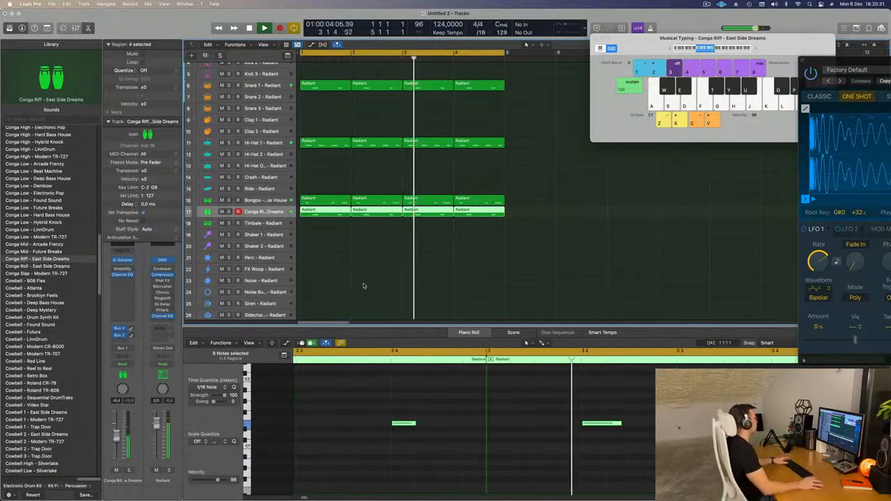
Copy the Hi-Hat 1 track's first-bar region to Hi-Hat 2, shorten its notes and move them onto the beats, one octave higher.
click(315, 142)
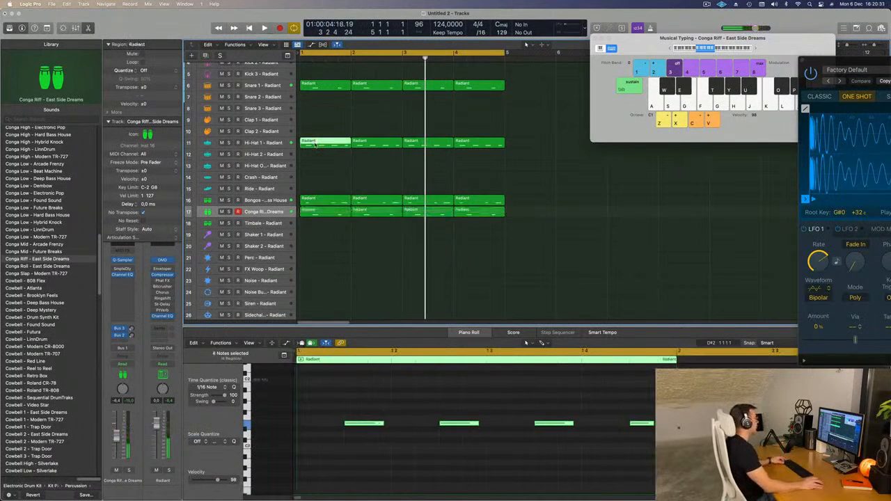
drag(313, 144, 313, 153)
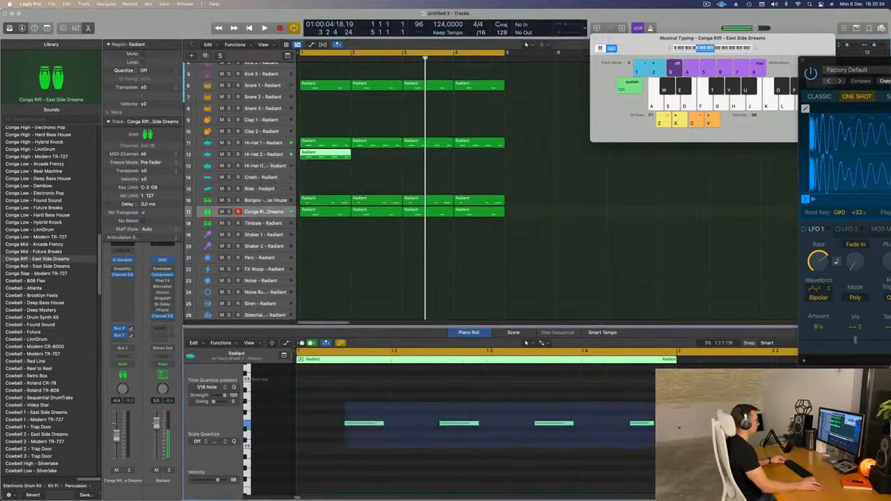
drag(380, 426, 303, 429)
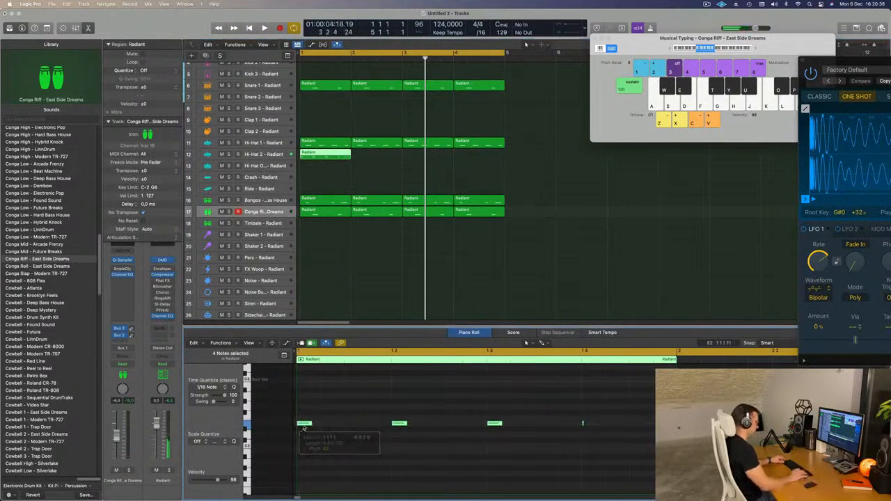
scroll(315, 427, up, 5)
key(space)
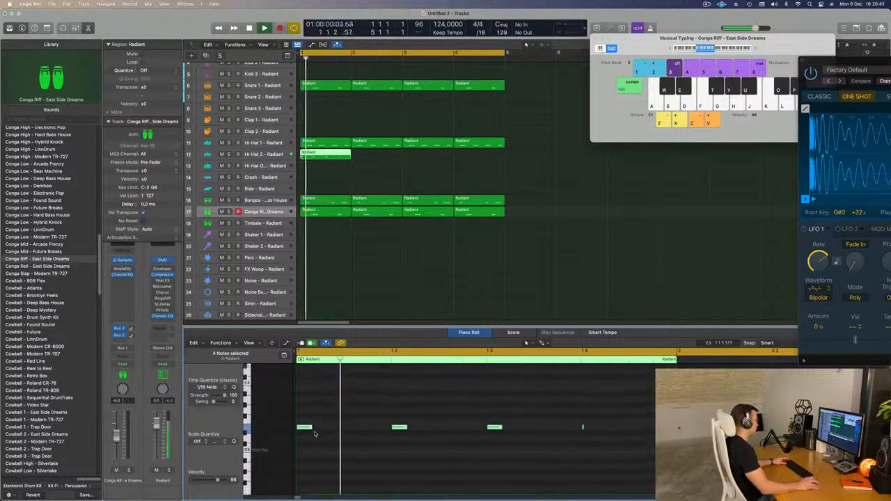
Duplicate the Hi-Hat 2 notes onto each beat's second and fourth sixteenths, then repeat the region three times to fill four bars.
drag(313, 446, 375, 452)
click(324, 160)
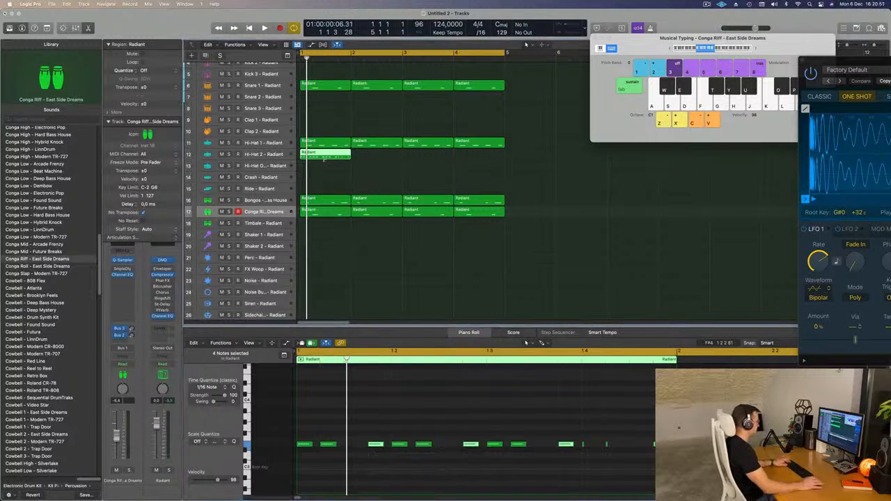
key(super+r)
key(super+r)
key(super+r)
key(space)
click(268, 155)
key(space)
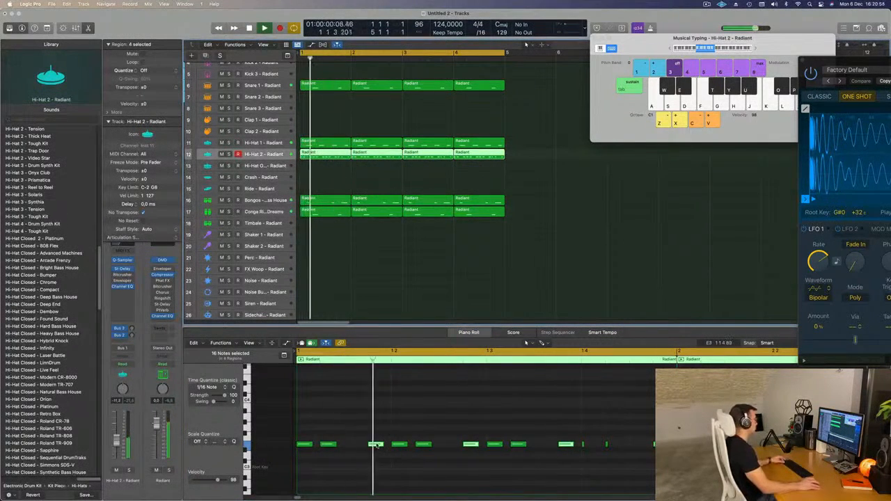
Try extra Hi-Hat 2 hits on the third sixteenth of each beat during playback, and undo them.
drag(376, 446, 351, 448)
key(Return)
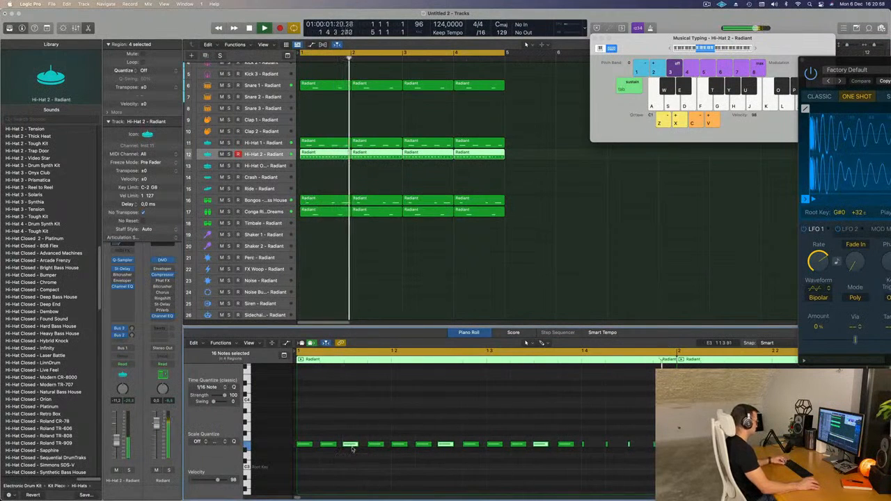
key(super+z)
key(space)
Lengthen the three very short notes in beat 4 of the first Hi-Hat 2 region to match the others, and play the loop.
key(super+Left)
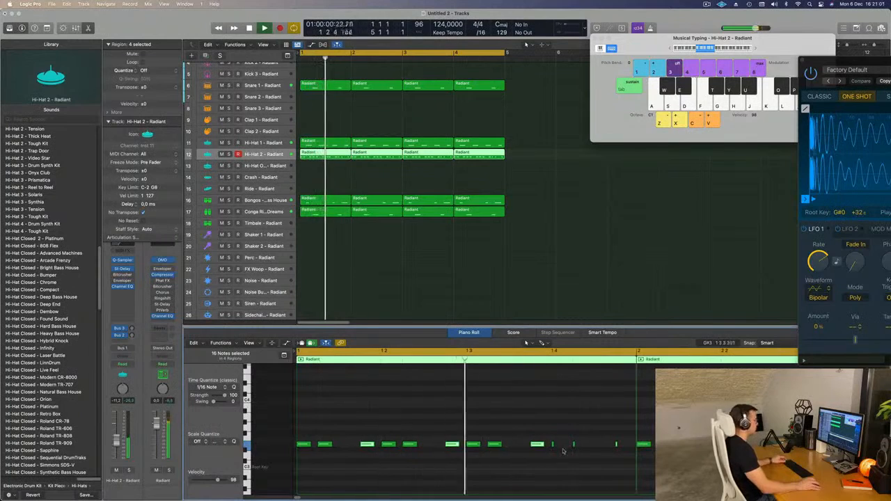
key(space)
drag(554, 438, 635, 462)
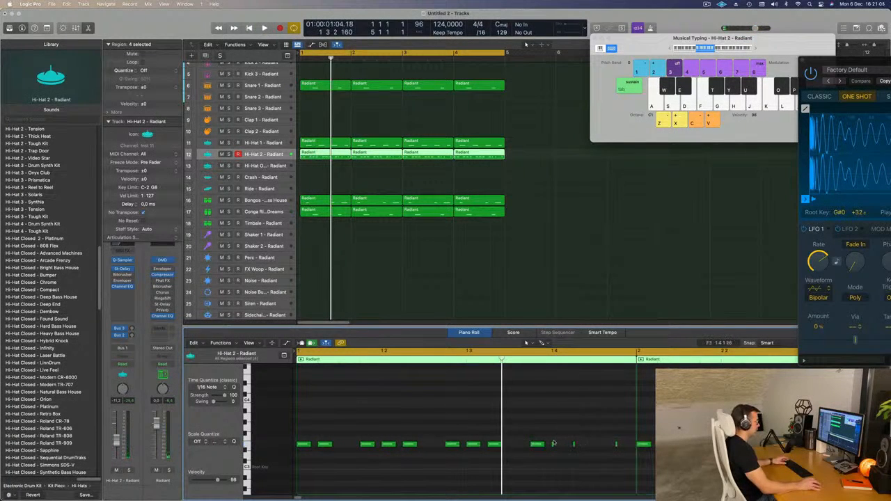
drag(575, 444, 592, 445)
key(space)
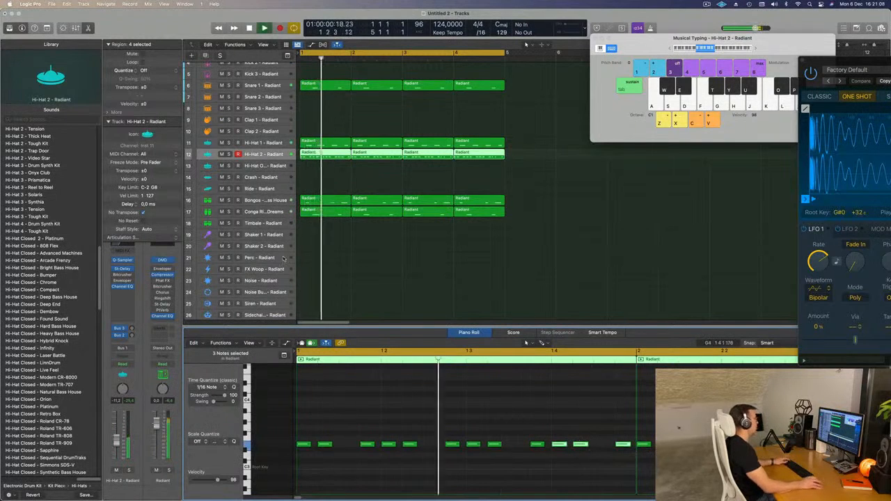
Restart the loop and lower the Hi-Hat 2 track's volume to -13.0 dB.
click(259, 156)
key(Return)
key(Return)
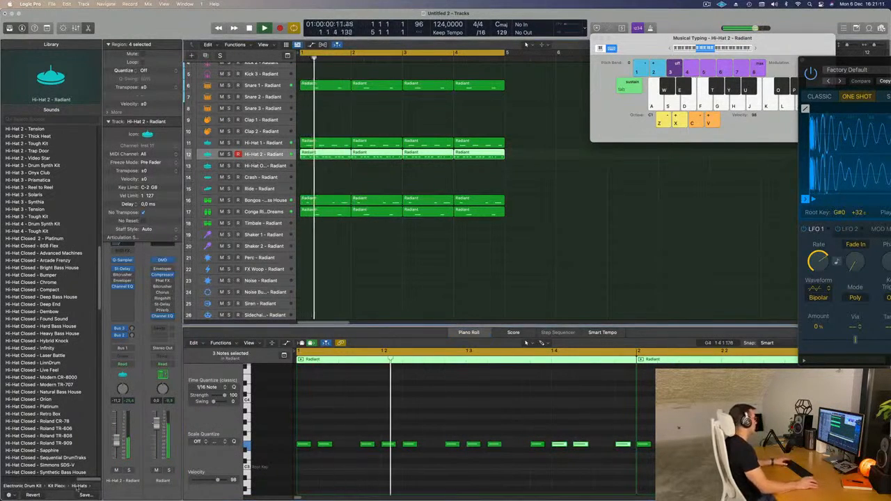
scroll(24, 346, down, 5)
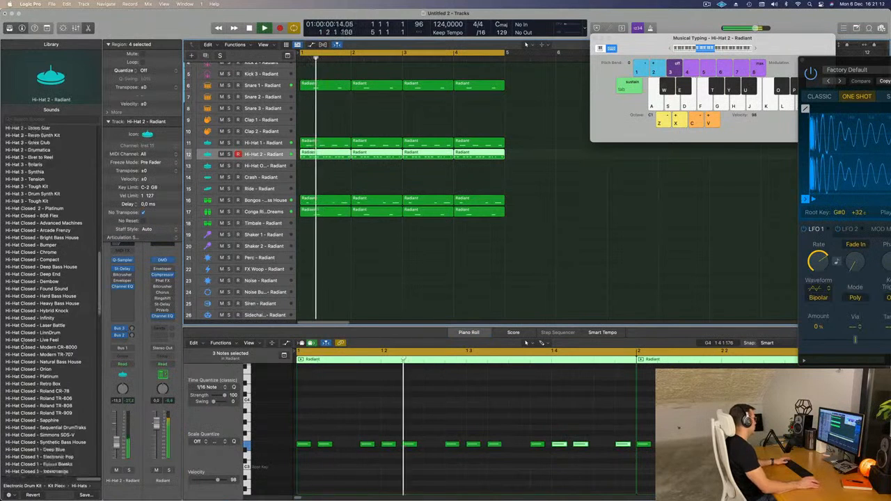
Audition the Hi-Hat Closed 2 - Platinum and 808 Flex sounds on the Hi-Hat 2 track, load Hi-Hat Closed - Advanced Machines and lower the volume.
scroll(25, 347, up, 4)
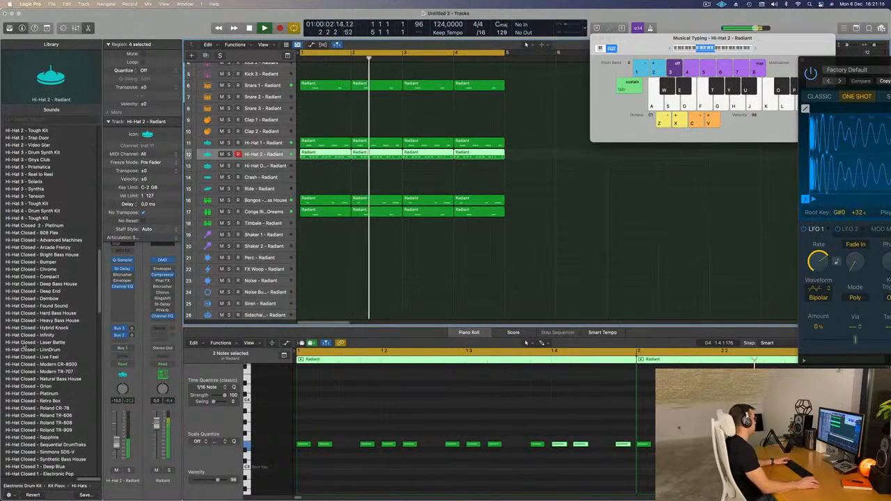
key(Return)
scroll(39, 261, up, 10)
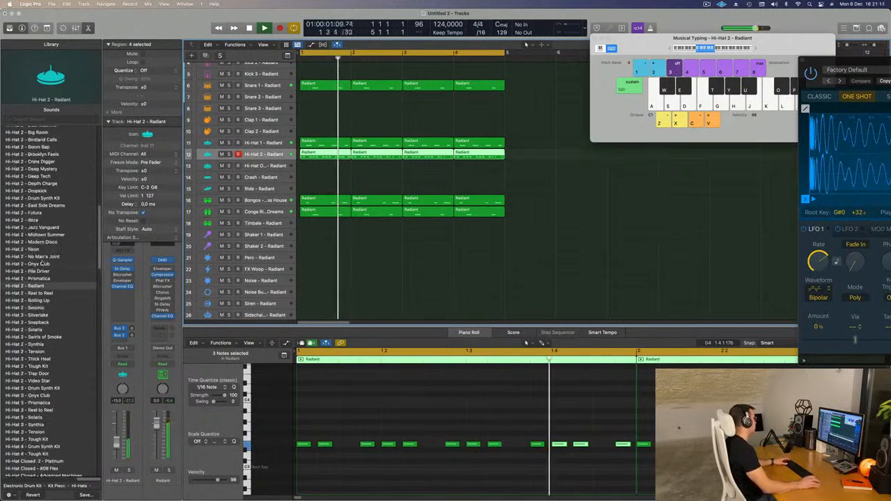
scroll(47, 278, down, 6)
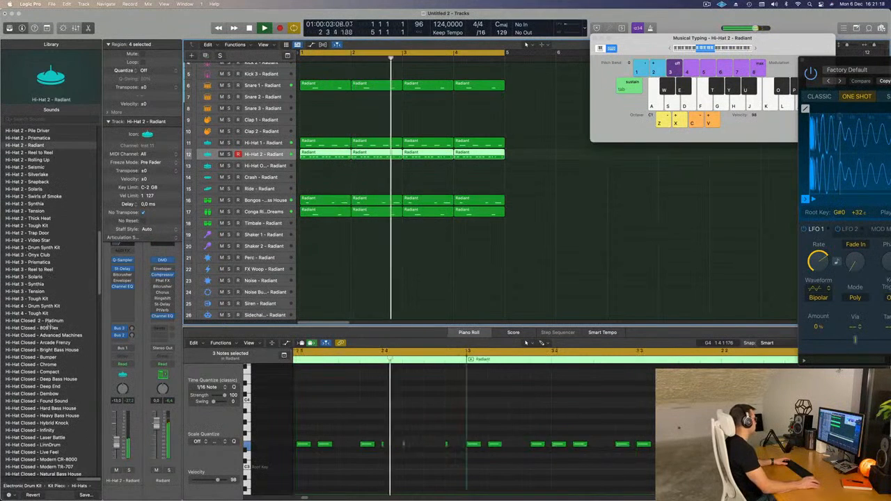
click(50, 321)
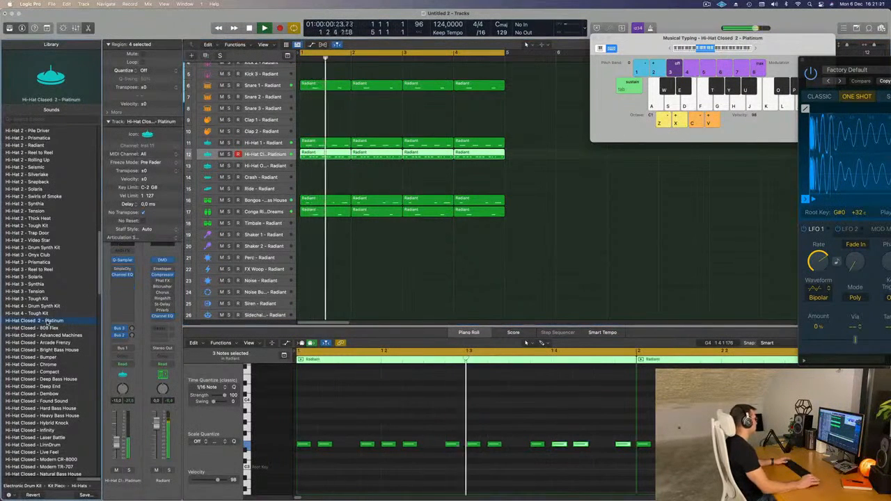
click(50, 327)
click(51, 337)
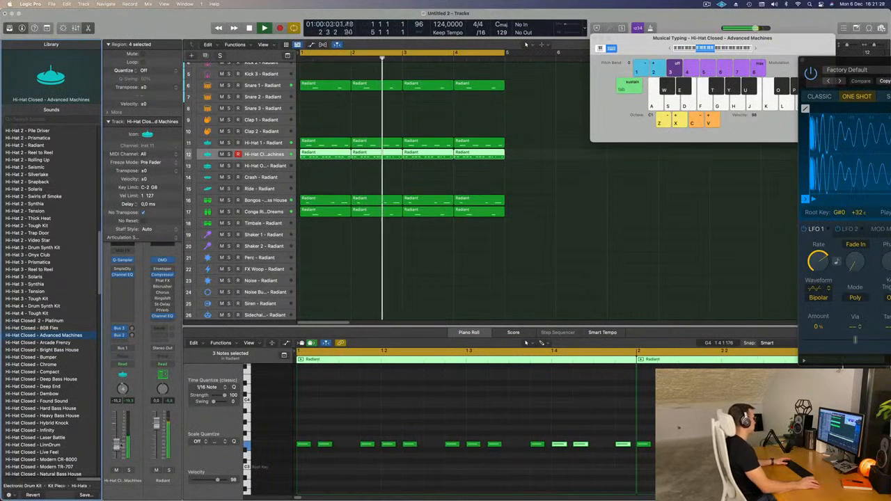
scroll(425, 127, up, 5)
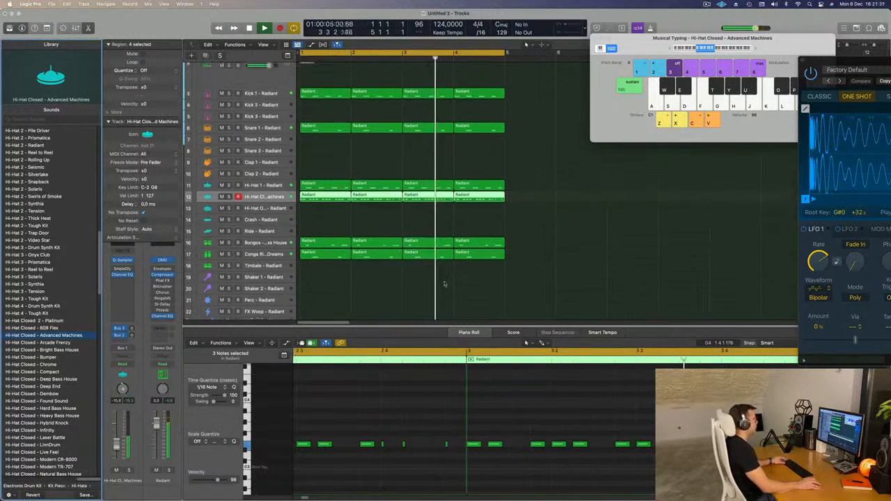
Deselect the Hi-Hat 2 regions, restart the loop and play it again with the Bongos track selected.
scroll(426, 127, down, 2)
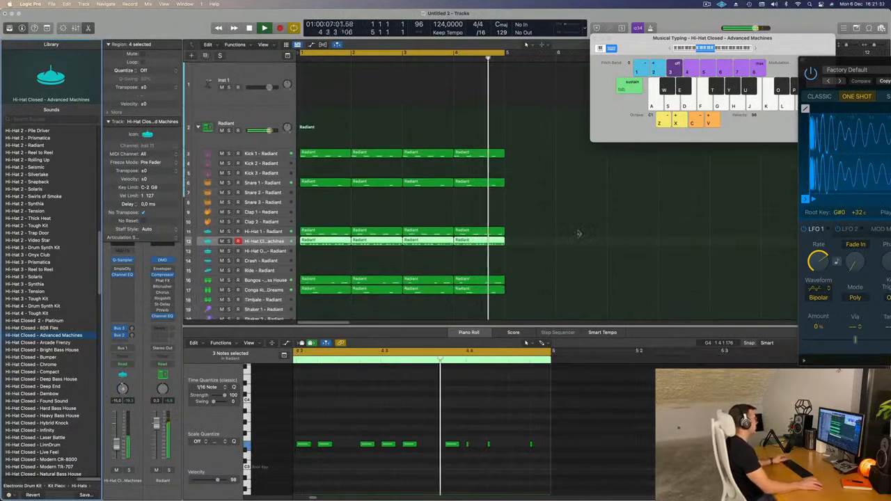
click(561, 238)
scroll(556, 238, down, 2)
key(space)
key(space)
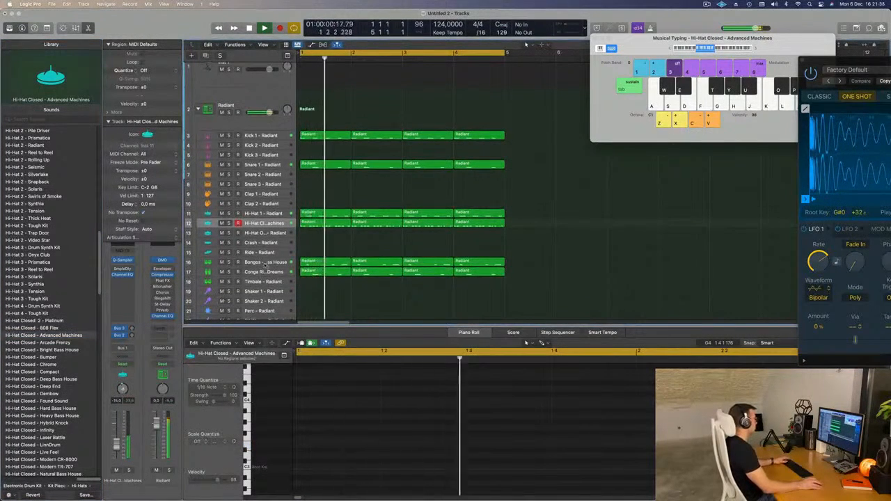
click(253, 263)
key(space)
key(space)
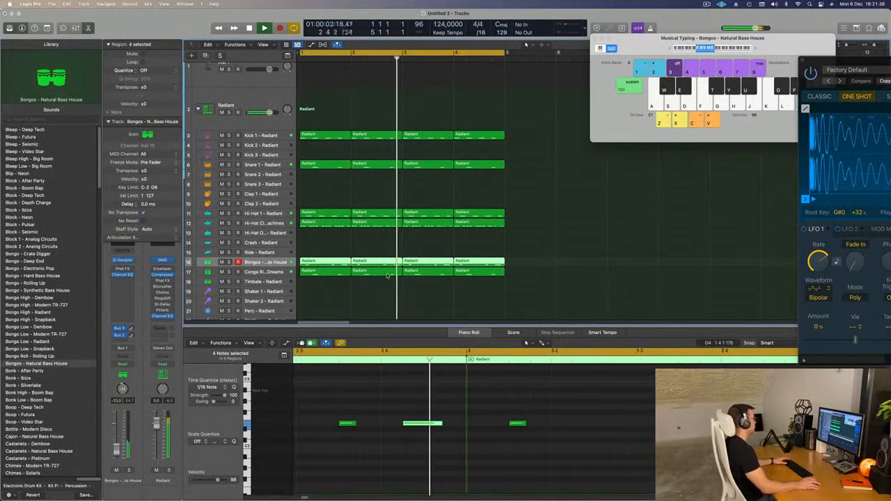
Open the Alchemy synth on the Inst 1 track and position its window over the arrangement.
scroll(368, 97, up, 3)
click(248, 74)
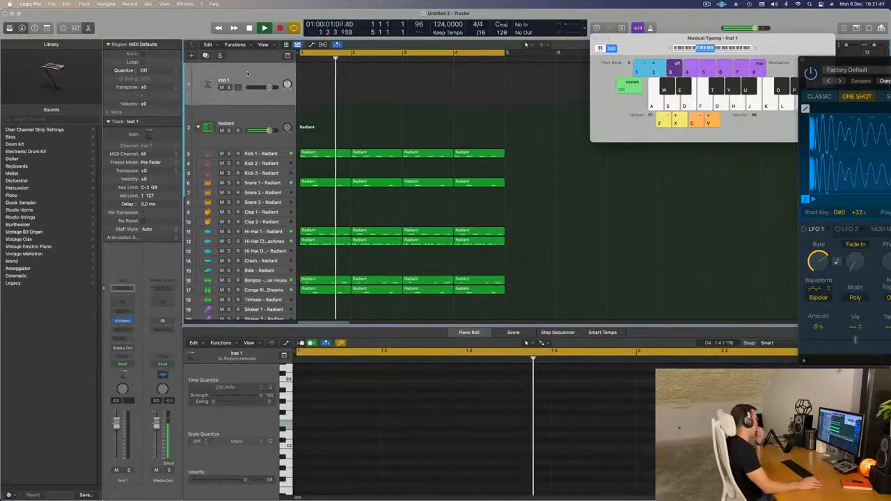
click(124, 322)
drag(478, 118, 513, 160)
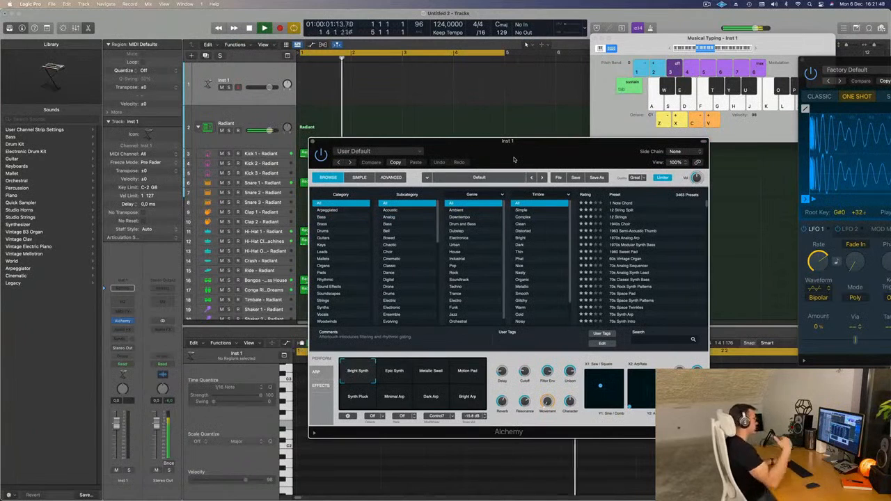
drag(514, 159, 479, 131)
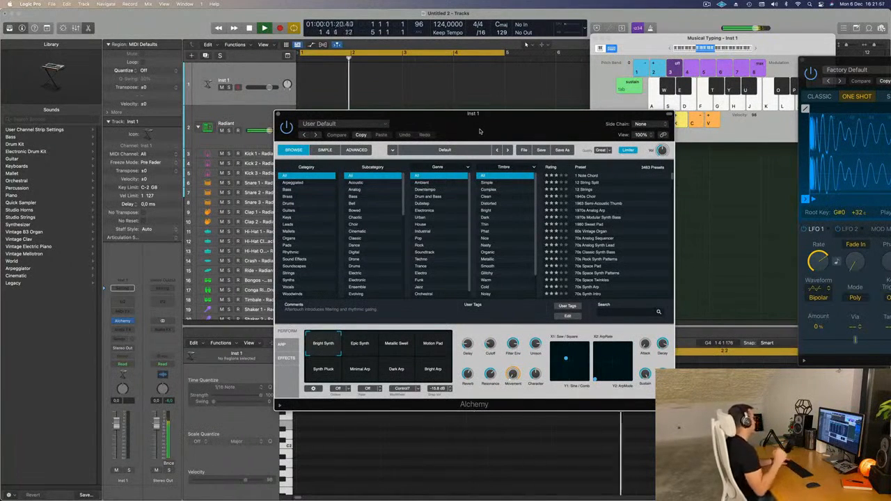
Filter Alchemy's presets to the Bass category with the Simple timbre, and load Layered Brass.
click(319, 190)
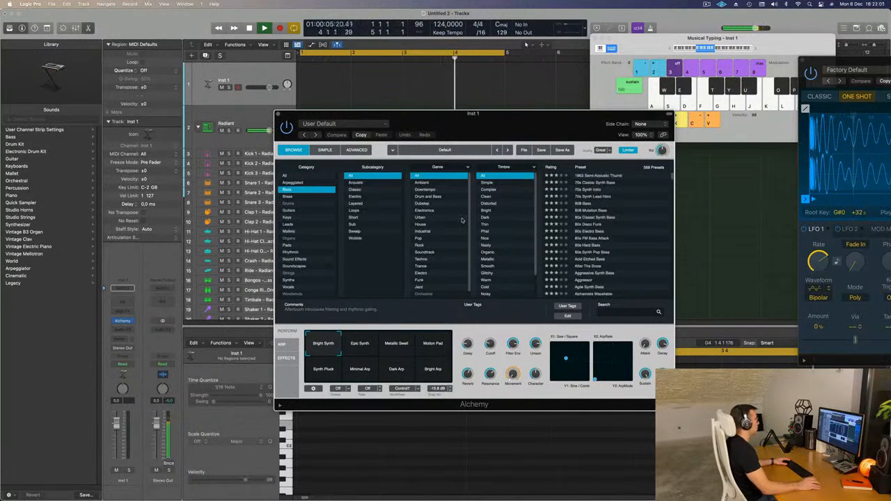
click(486, 182)
scroll(625, 198, down, 10)
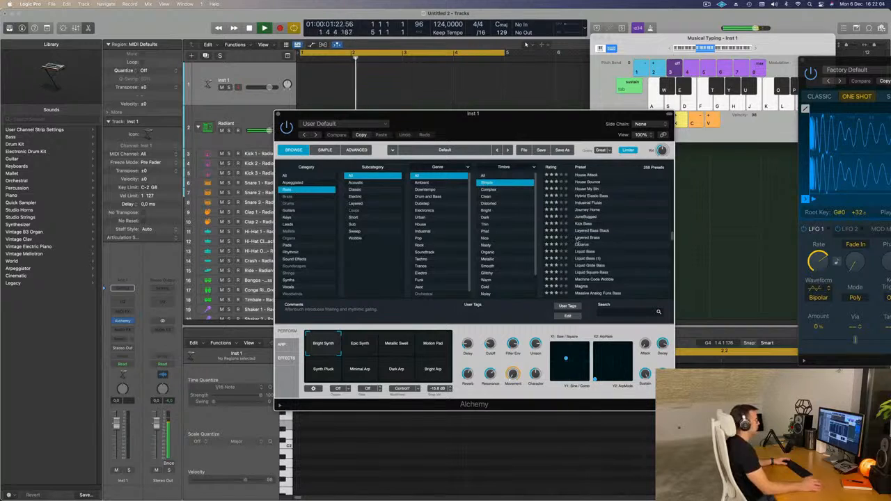
click(576, 238)
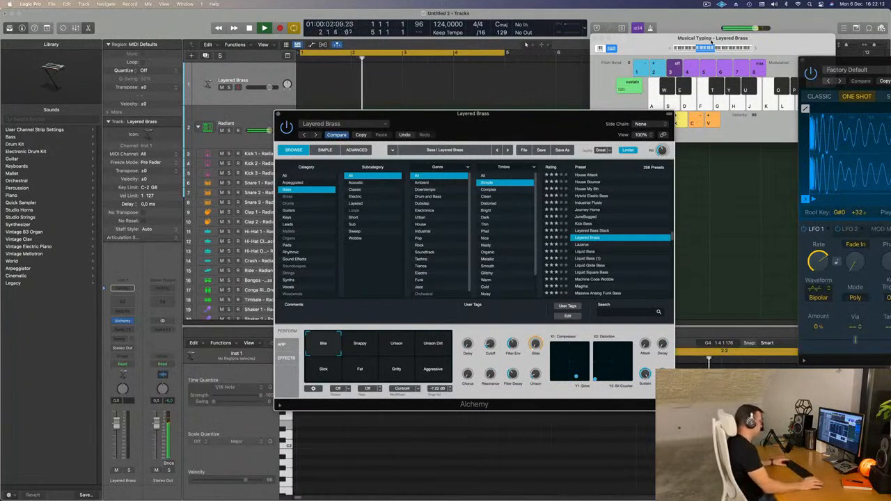
Rearrange the Musical Typing and Alchemy windows, and audition Layered Brass with the Snappy, Unison and Unison Dirt variations.
drag(635, 54, 622, 50)
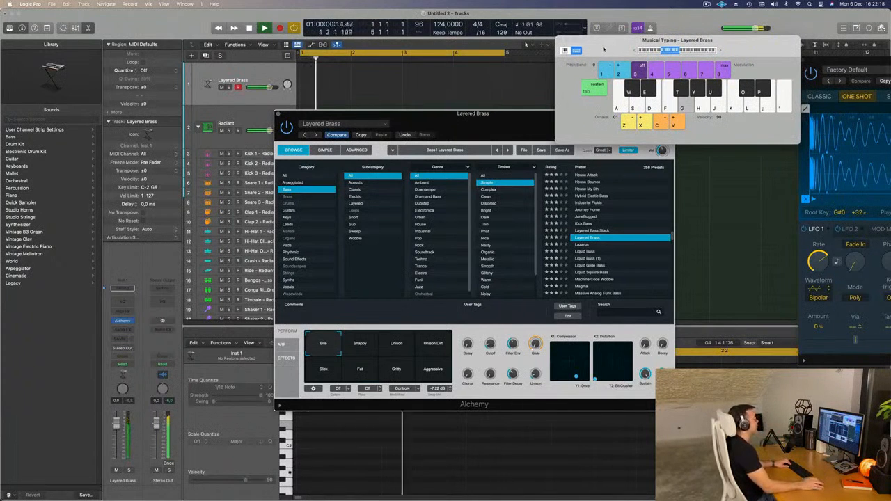
drag(501, 125, 522, 77)
click(373, 304)
click(421, 301)
click(454, 300)
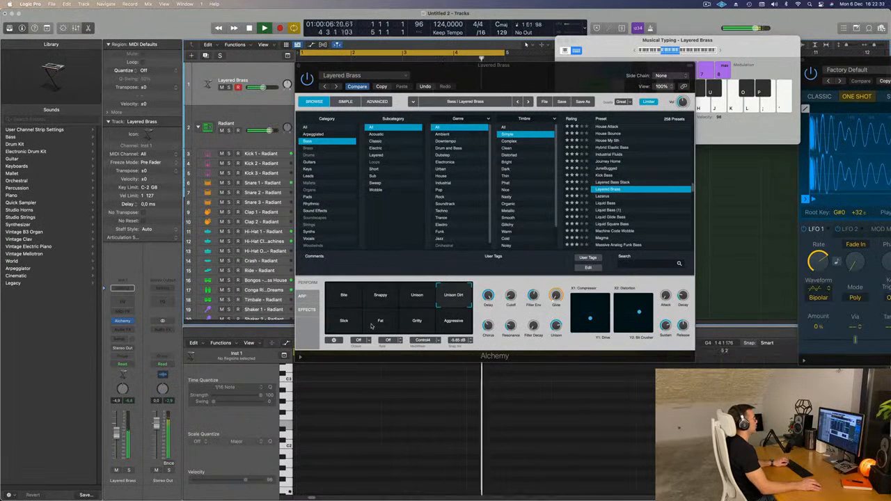
Load the Lazarus bass preset and audition its Thick, Wide Sweep and Solid & Wide variations over the loop.
click(601, 197)
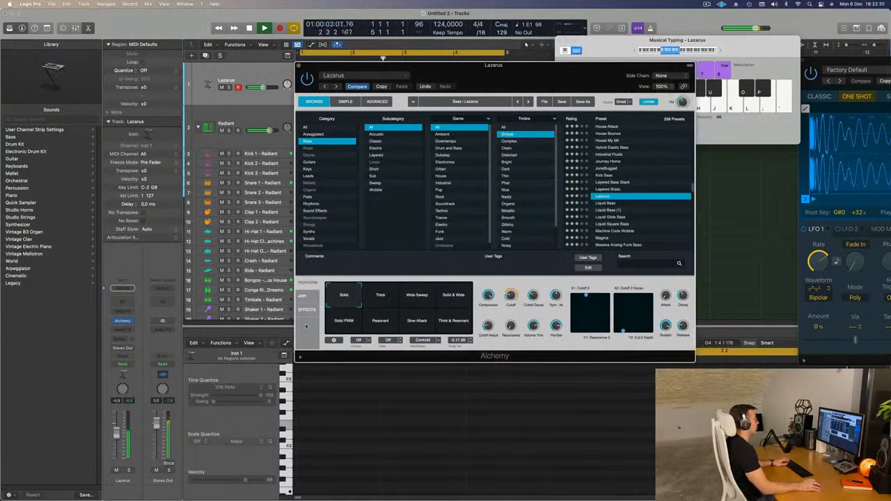
click(381, 298)
click(425, 299)
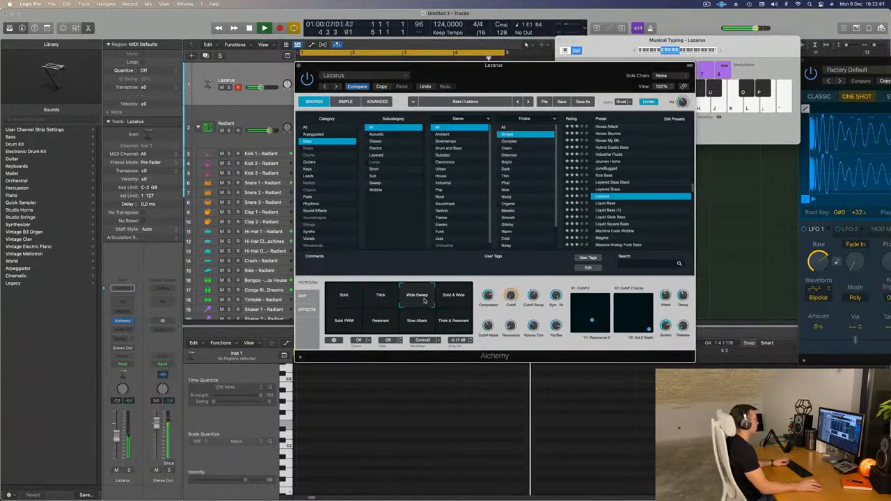
click(463, 298)
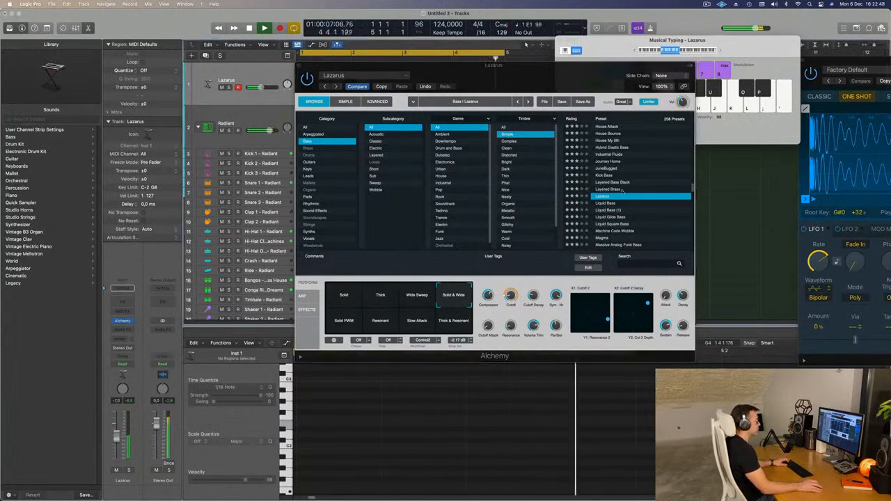
Audition the Liquid Glide Bass and Liquid Square Bass presets, and raise the Musical Typing range by one octave.
click(609, 217)
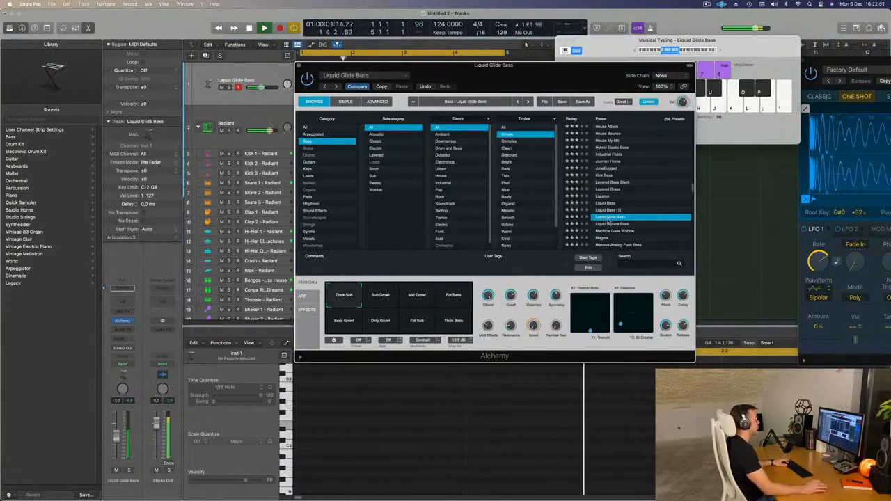
click(613, 224)
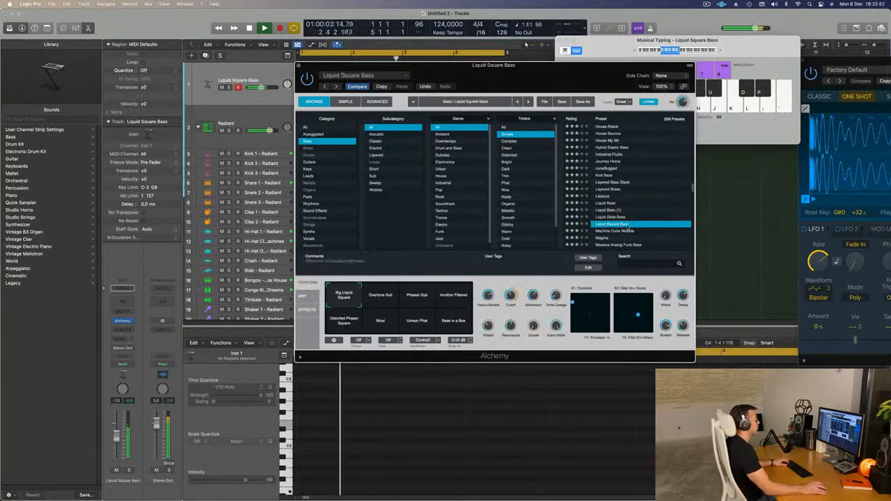
click(710, 70)
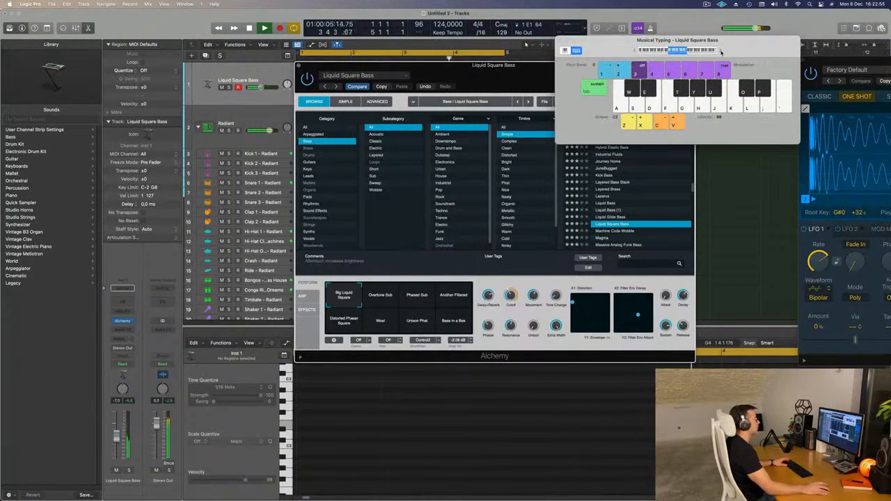
Audition the Magma and Massive Analog Funk Bass presets in Alchemy.
scroll(637, 217, down, 1)
click(607, 235)
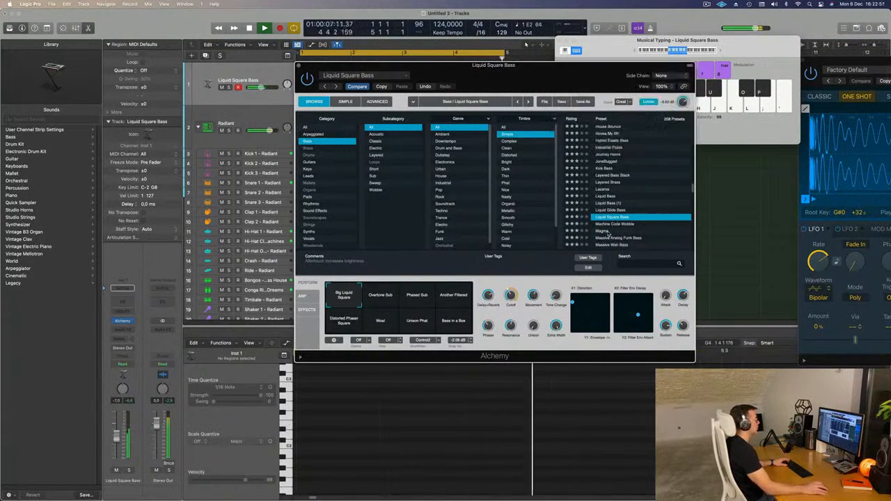
click(606, 232)
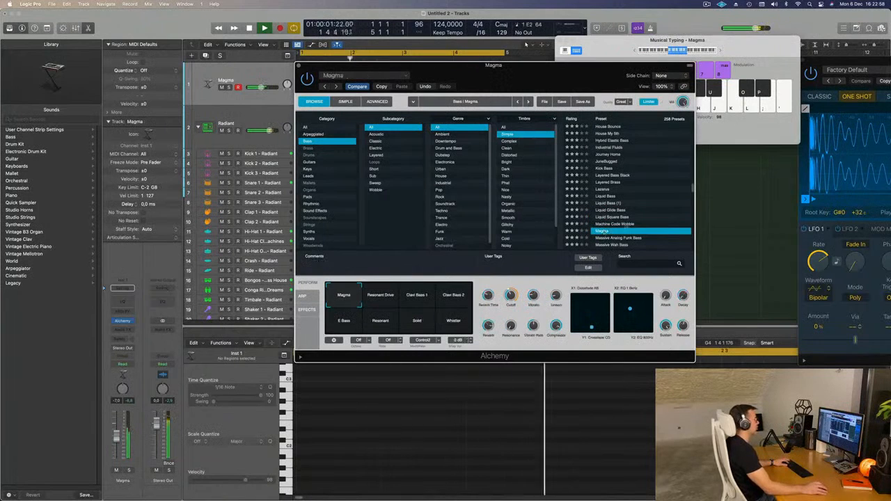
scroll(628, 224, down, 2)
scroll(629, 224, down, 1)
click(617, 218)
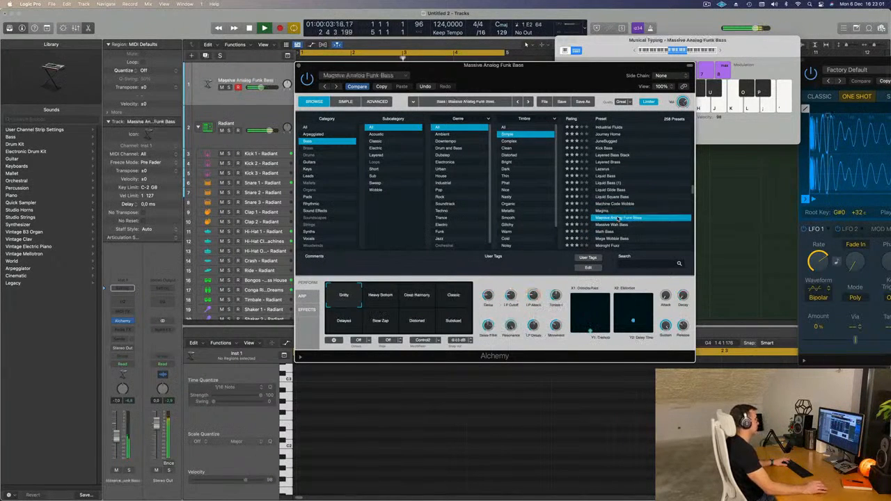
Load Math Bass, audition its Dry, Resonant 1 and Rounded 1 variations, and return to Wet.
scroll(622, 219, down, 3)
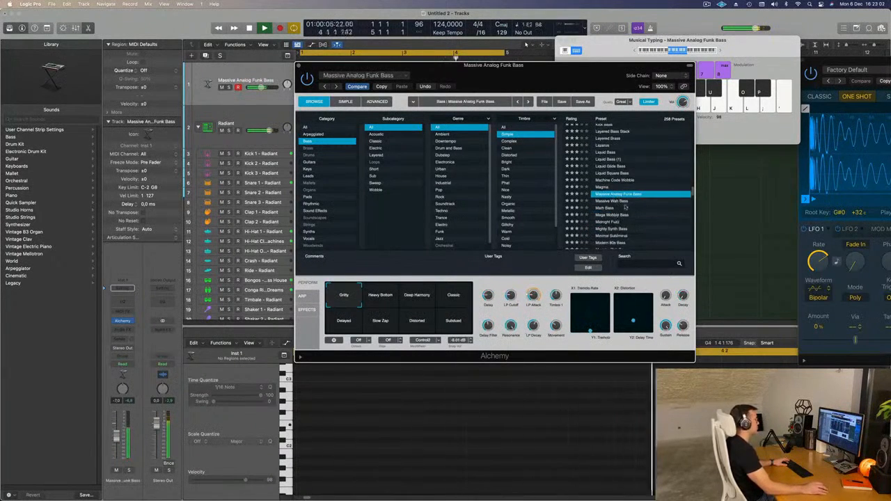
click(600, 208)
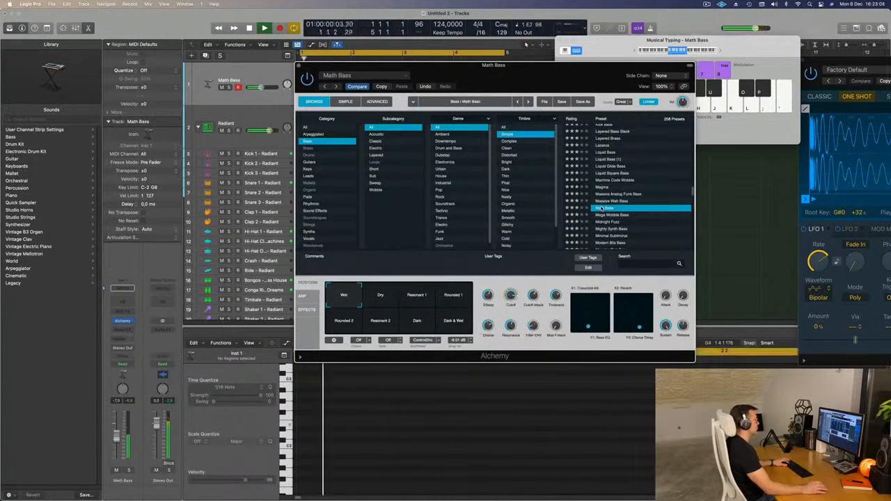
click(387, 302)
click(415, 300)
click(445, 301)
click(344, 297)
scroll(610, 216, down, 2)
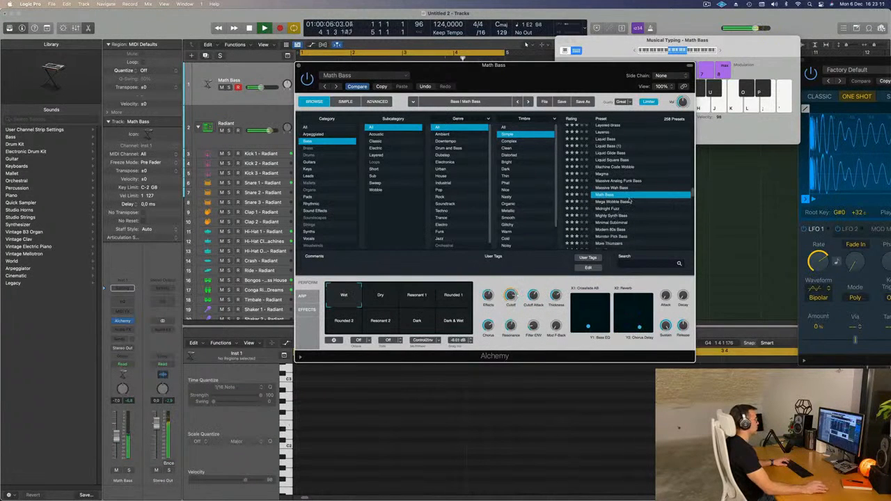
Audition Mighty Synth Bass and Minimal Subliminal, trying the latter's Steady, Thick and Rich Bass variations and a typing range one octave lower.
click(618, 217)
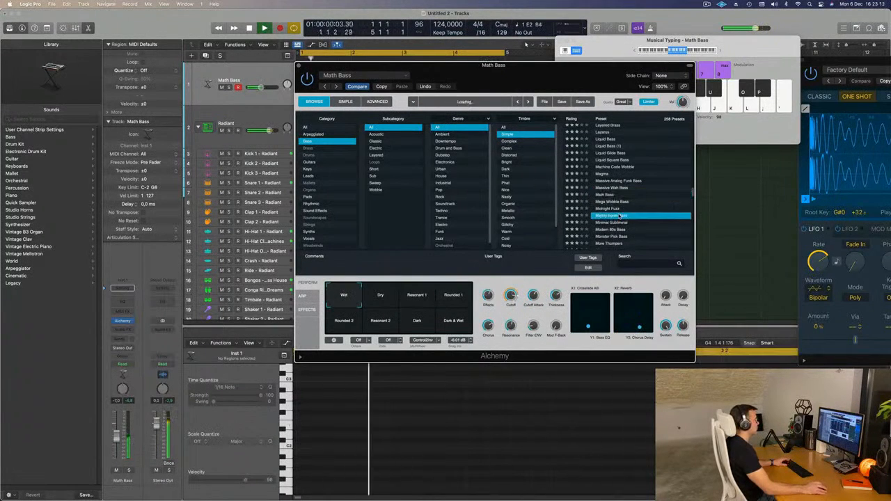
scroll(626, 220, down, 1)
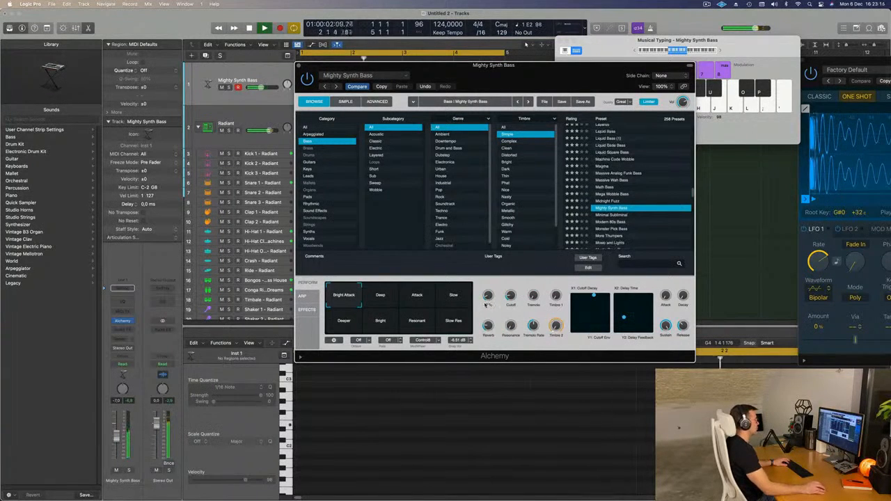
click(613, 215)
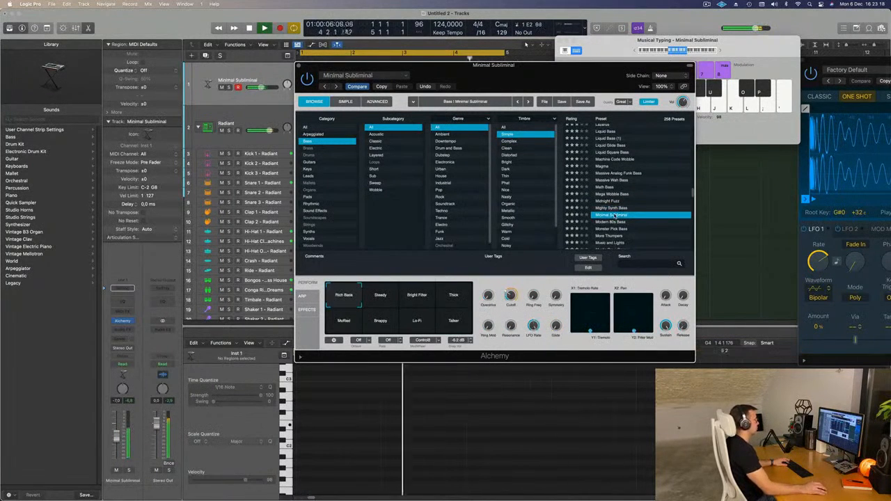
click(380, 298)
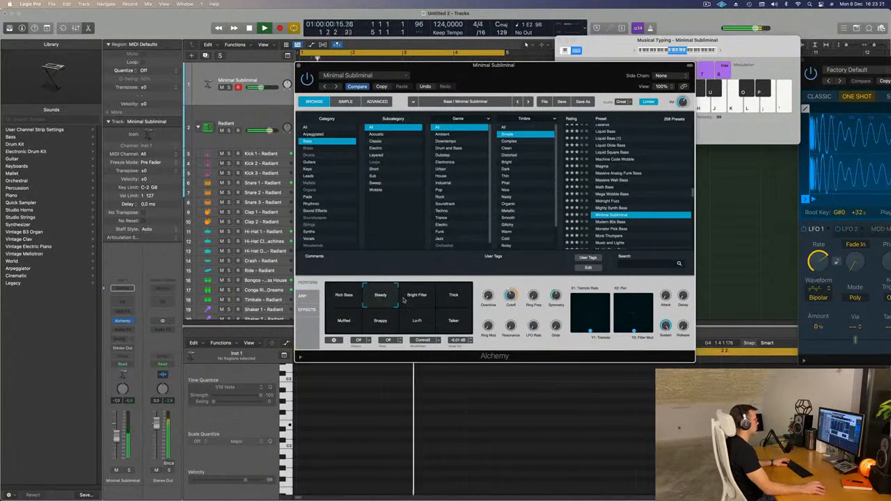
click(462, 298)
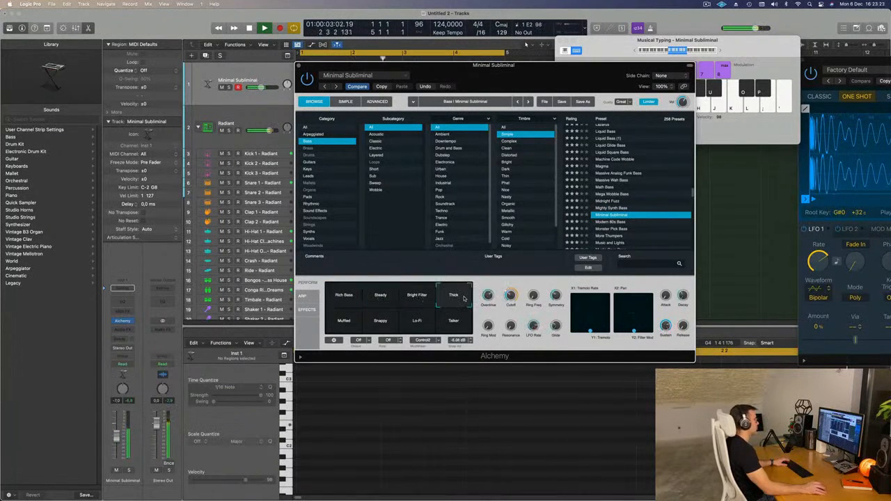
click(763, 58)
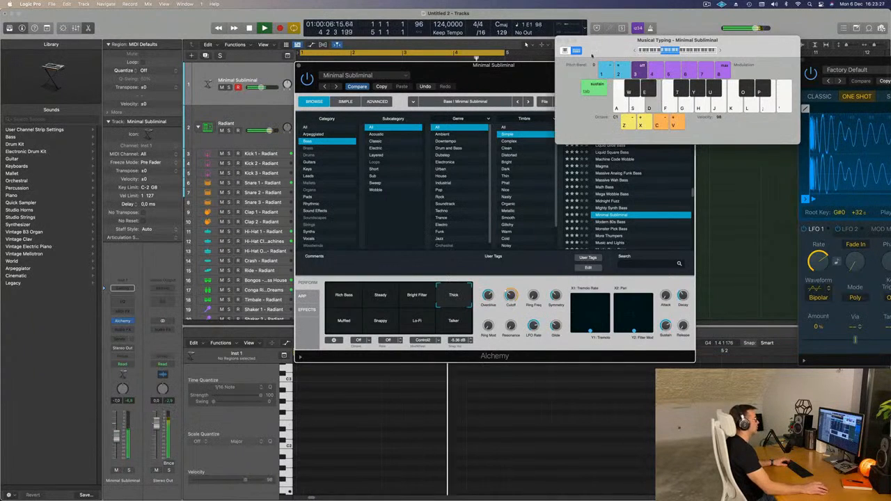
click(333, 296)
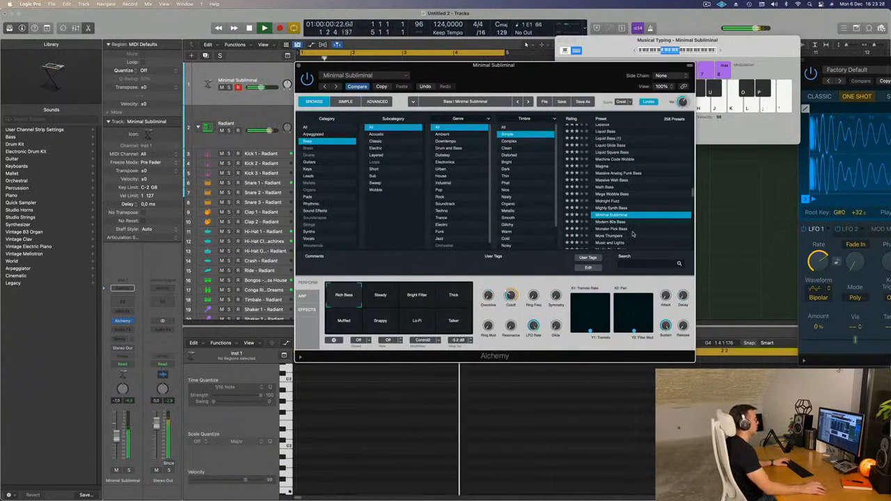
Audition Modern 80s Bass with the typing octave raised to C2 and Monster Pick Bass, and load More Thumpers.
scroll(618, 208, down, 2)
click(613, 208)
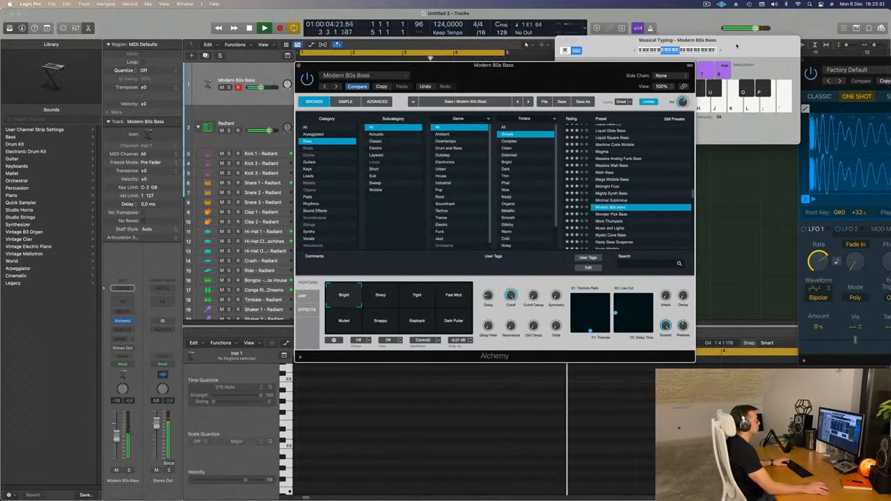
click(720, 50)
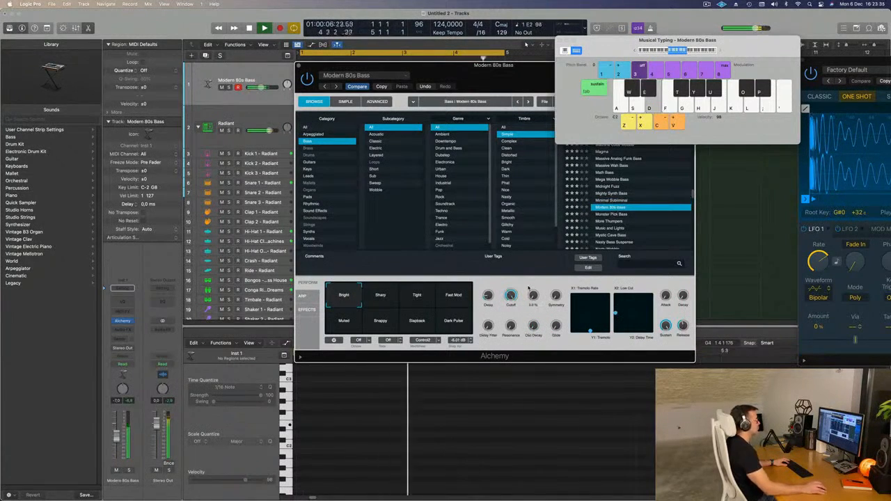
key(d)
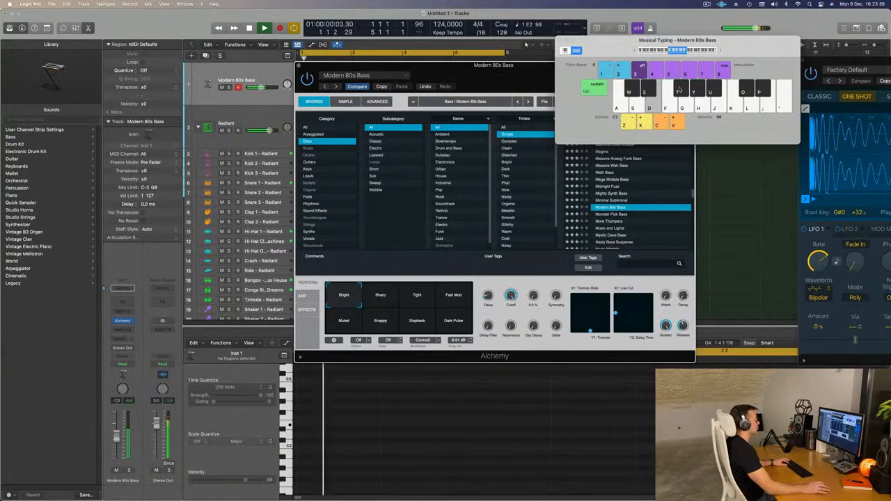
click(615, 214)
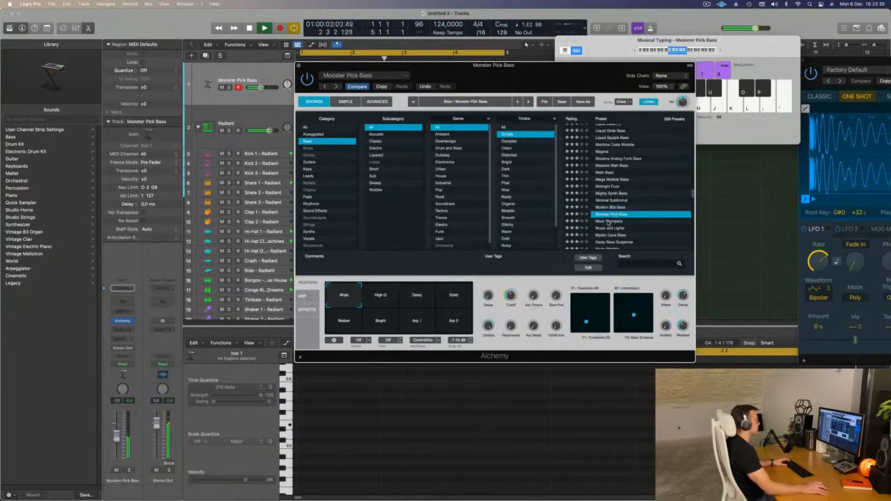
click(610, 222)
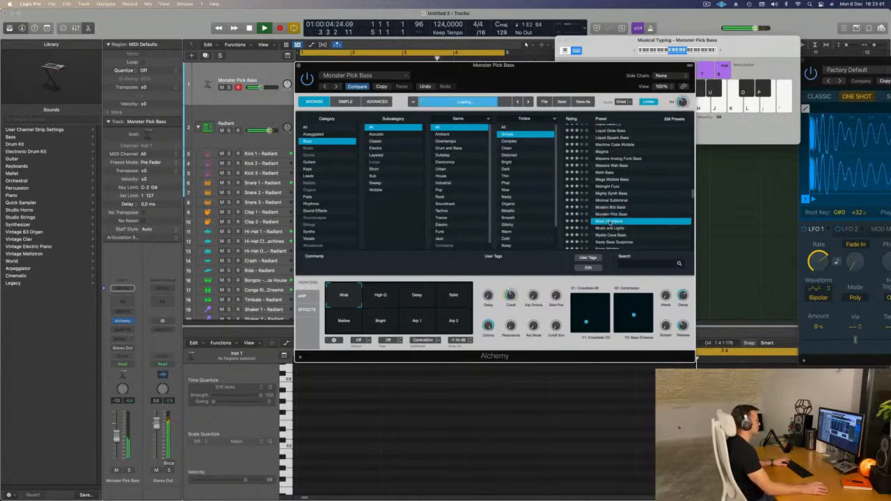
Audition the Analog, Solid 2, Analog 2, Wide, Simple and Resonant variations of More Thumpers.
click(382, 298)
click(414, 301)
click(451, 301)
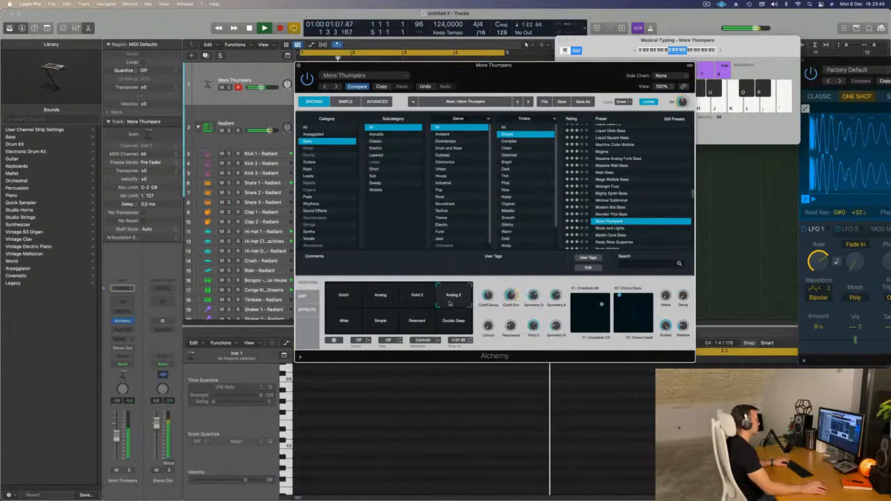
click(343, 324)
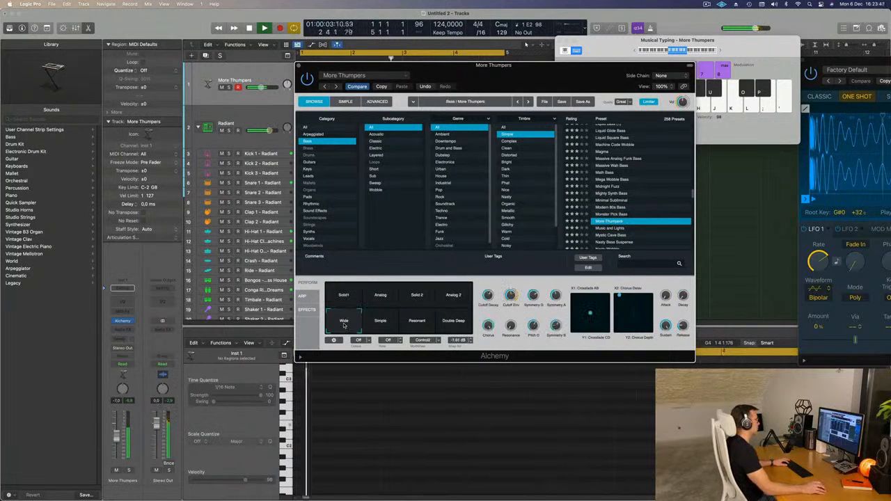
click(376, 322)
click(416, 322)
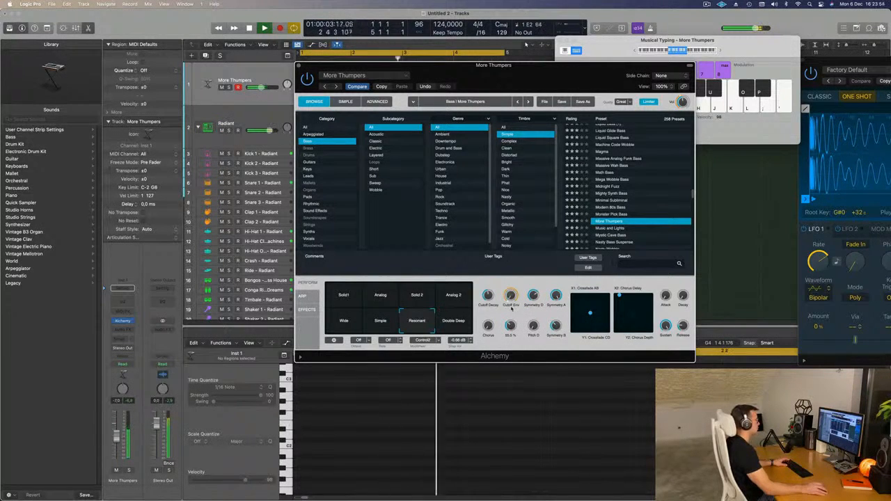
Audition the Music and Lights, Mystic Cave Bass, Nasty Bass Suspense, Nasty Wobble and Noisy Slap presets.
click(619, 229)
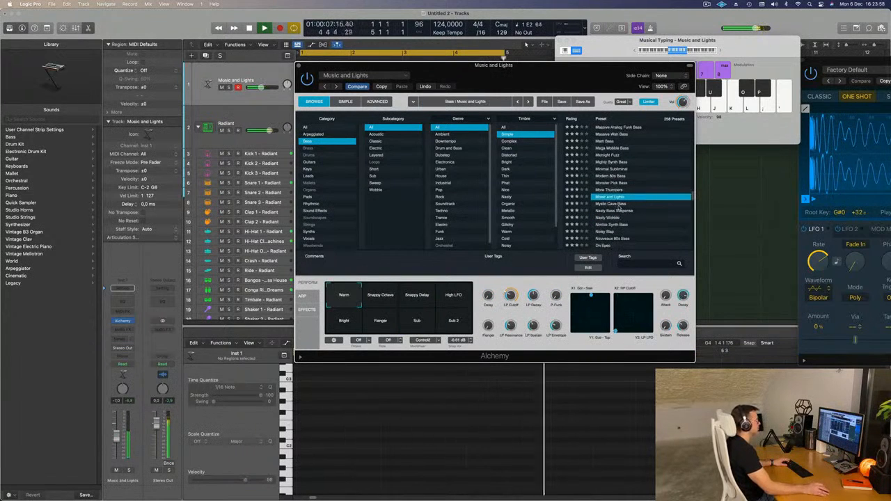
click(618, 204)
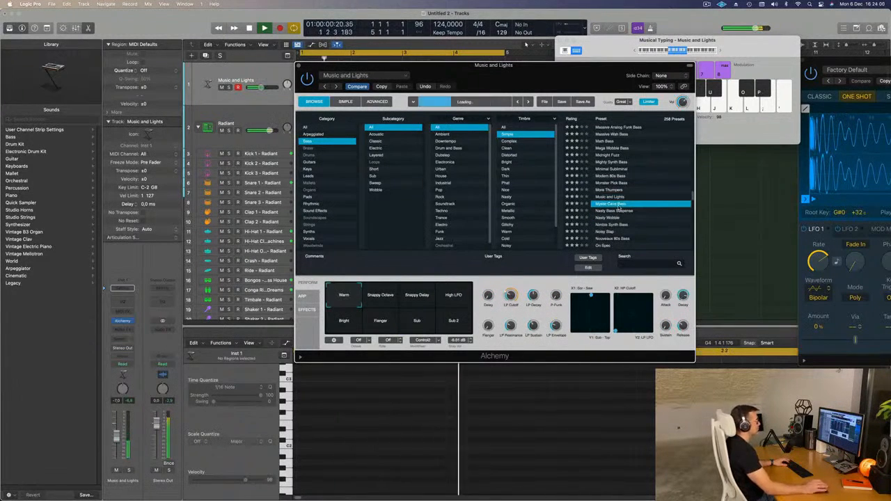
click(608, 211)
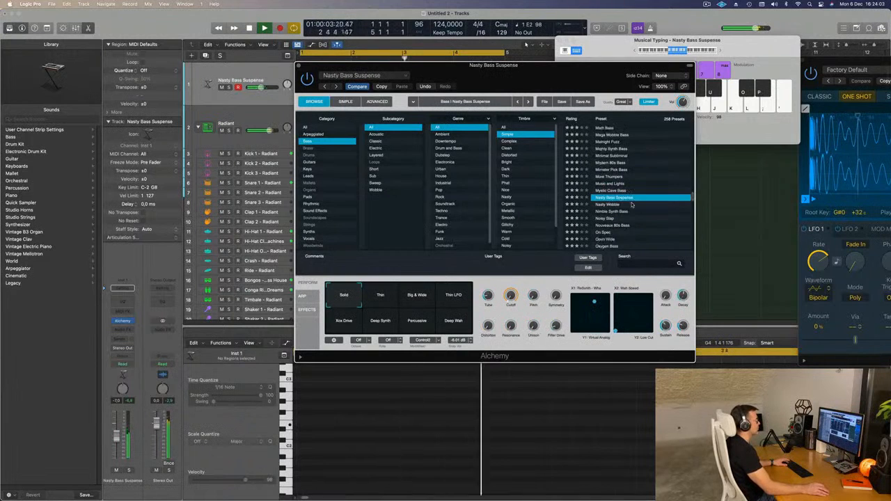
click(611, 197)
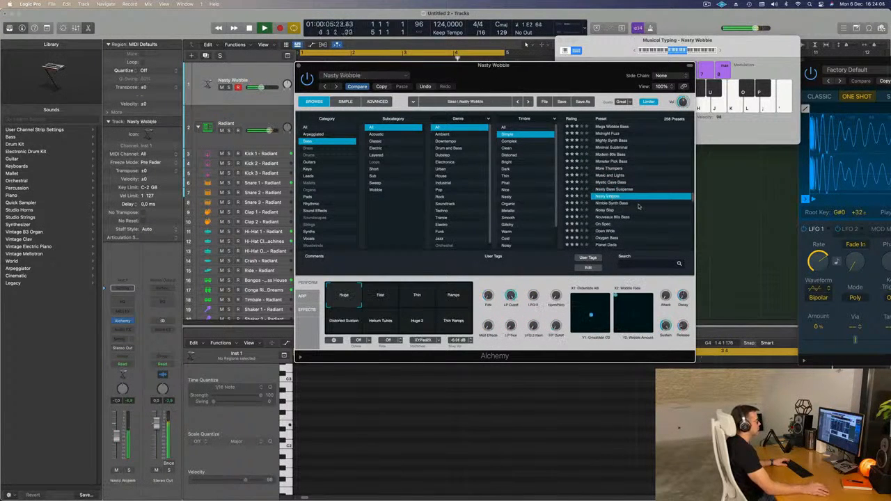
click(607, 188)
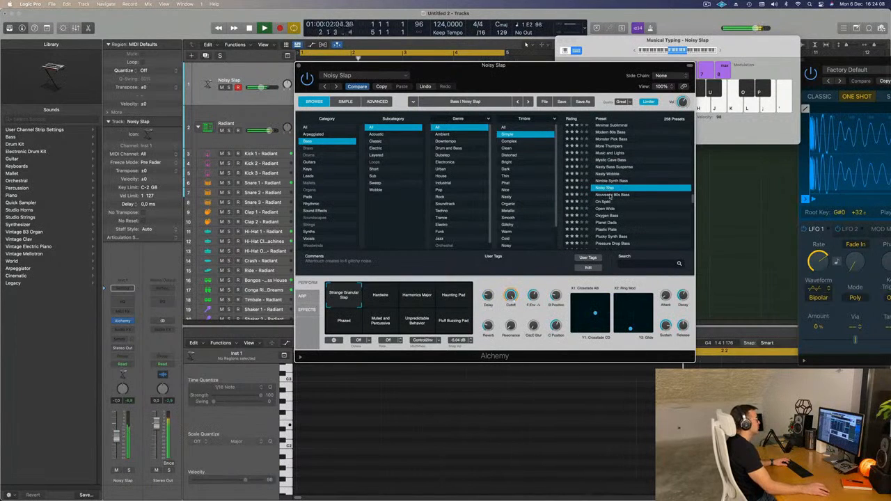
Audition Nouveaux 80s Bass, On Spec and Open Wide, and load Plucky Synth Bass.
click(610, 195)
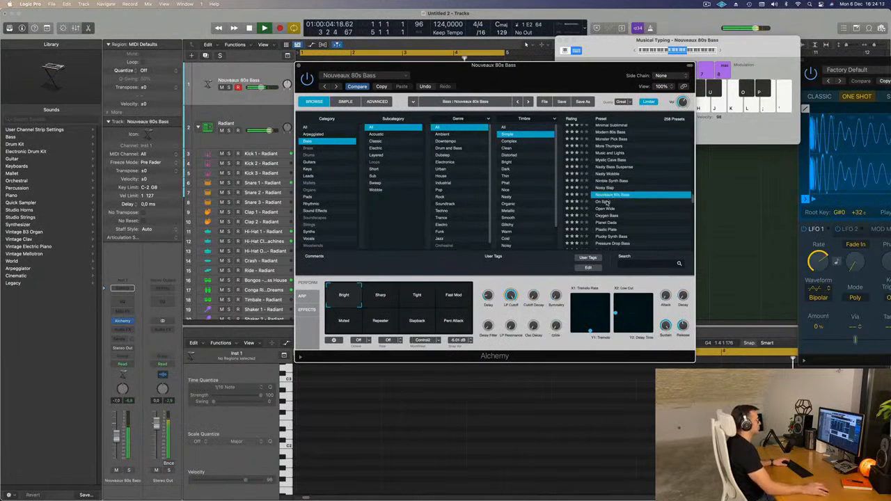
click(608, 202)
click(606, 209)
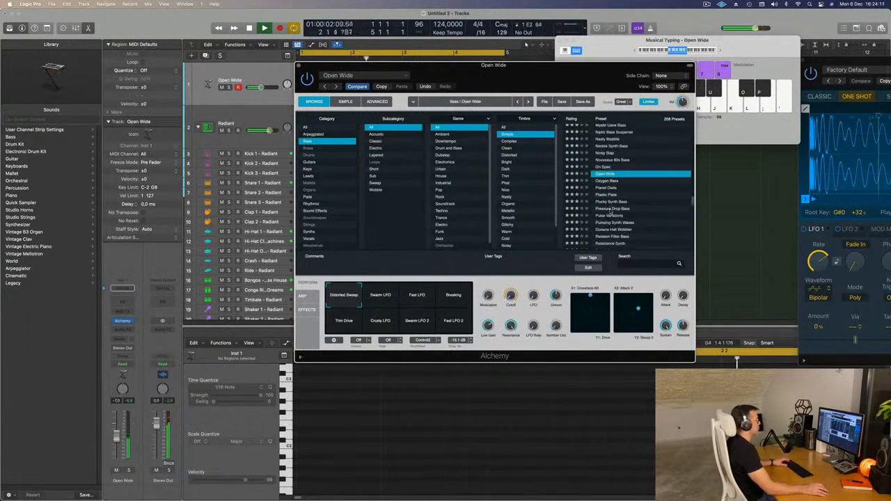
click(608, 202)
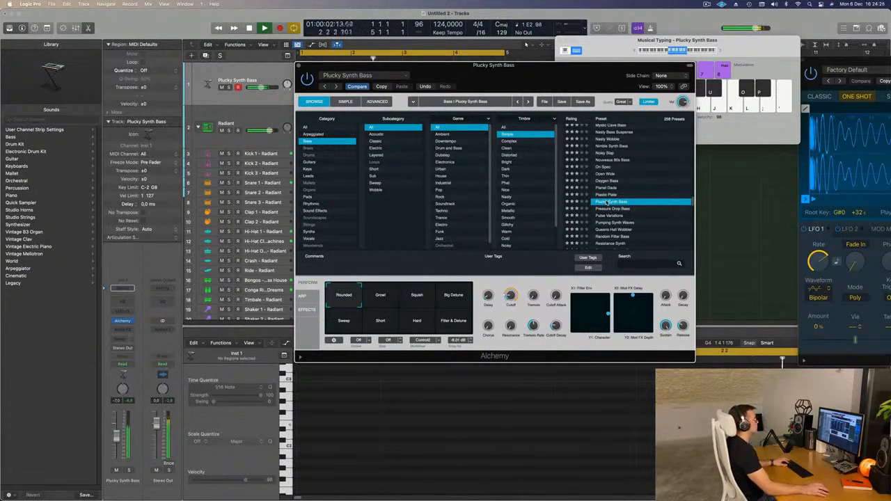
Record a one-bar Plucky Synth Bass part of five repeated E2 notes over the beat using Musical Typing.
drag(534, 71, 612, 143)
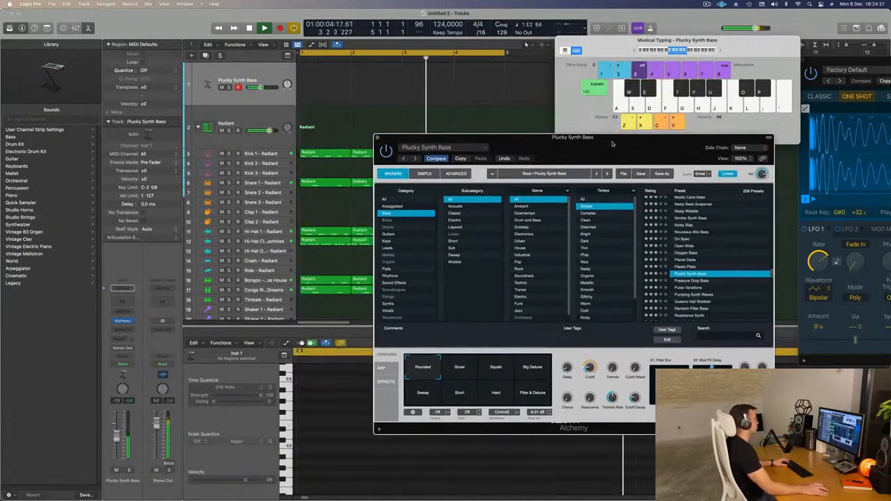
key(r)
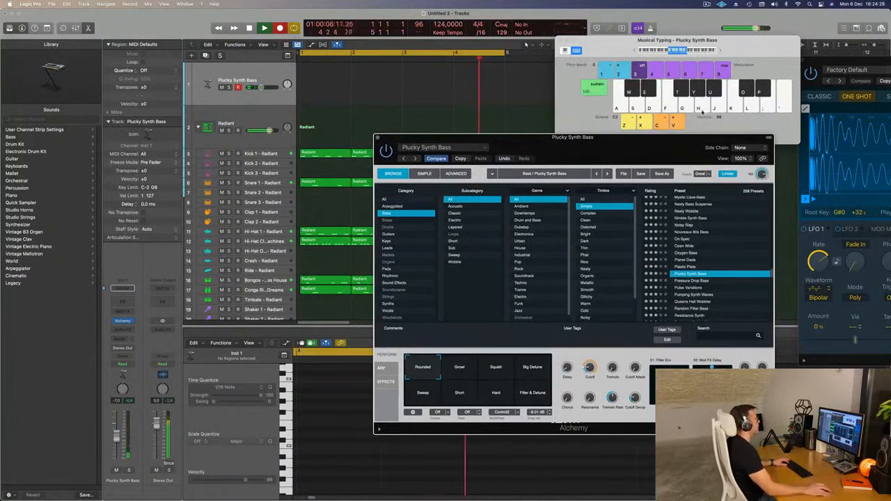
key(d)
key(d)
key(d)
key(d)
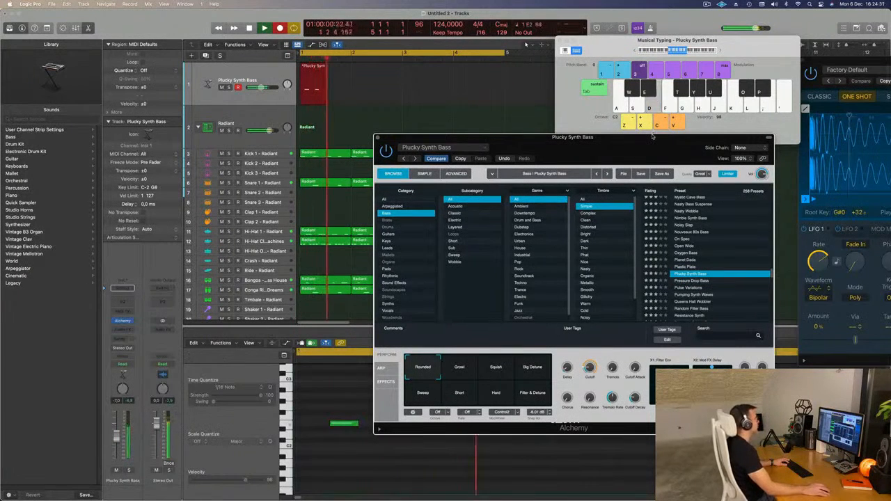
key(space)
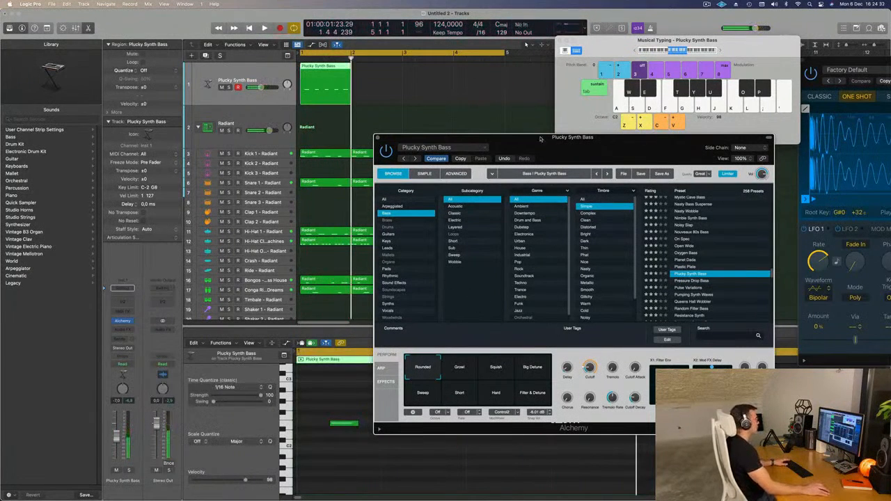
Quantize all the recorded bass notes to 1/16 Note in the Piano Roll and play the loop.
drag(540, 140, 868, 59)
click(397, 479)
key(super+a)
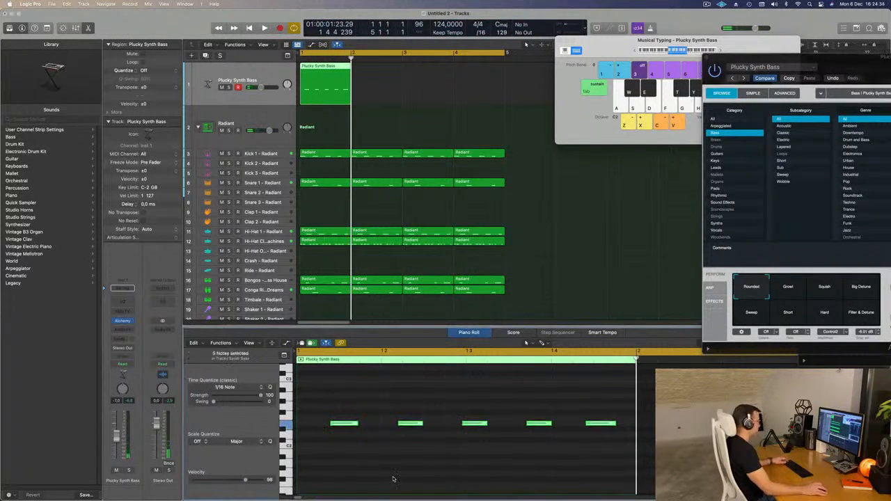
key(space)
key(super+Left)
key(super+Left)
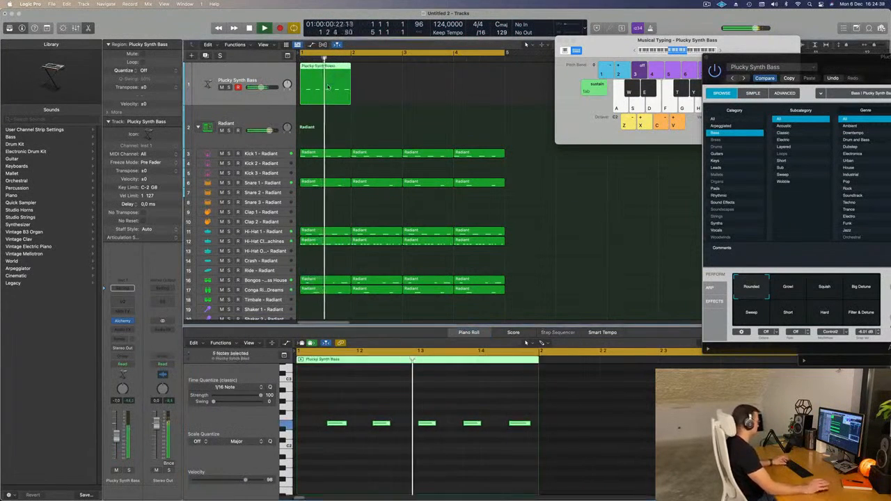
Repeat the one-bar bass region three times to fill the four-bar loop.
key(super+r)
key(super+r)
key(super+r)
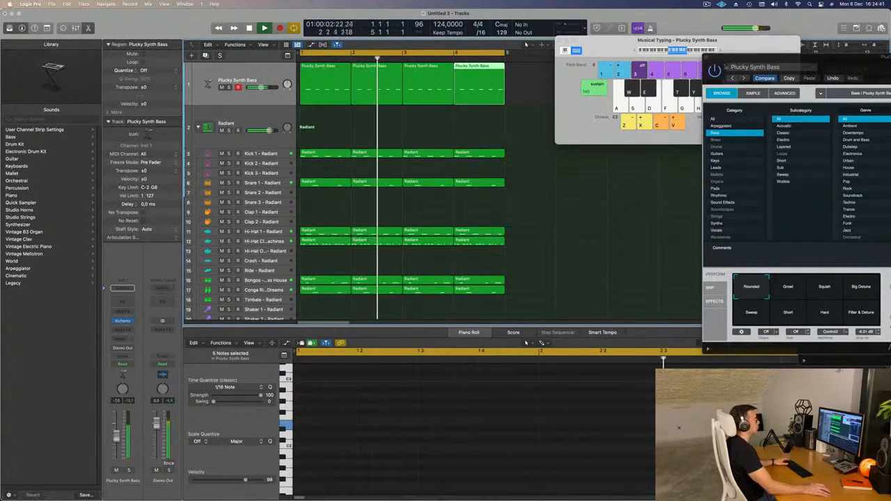
Audition the Growl, Squish, Big Detune, Filter & Detune and Short variations of Plucky Synth Bass against the loop.
drag(829, 63, 459, 76)
key(space)
key(space)
click(414, 308)
click(455, 304)
click(493, 311)
click(490, 332)
click(418, 339)
Load the Pressure Drop Bass preset and raise the bass track's volume to about -5.4 dB.
scroll(666, 219, down, 1)
click(658, 202)
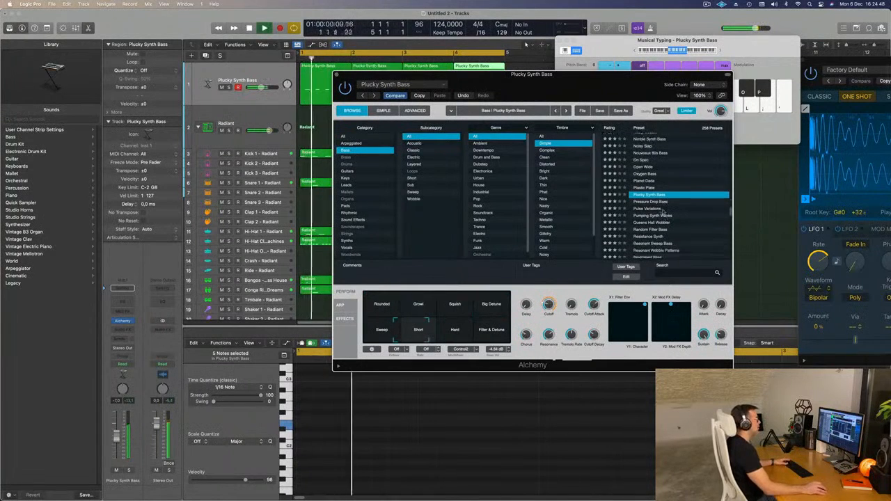
drag(573, 75, 599, 123)
drag(117, 439, 117, 436)
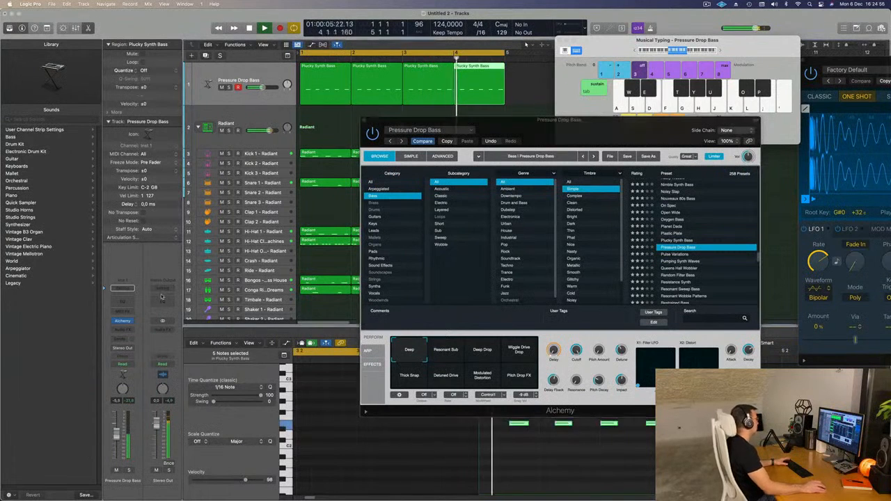
Insert a Compressor side-chained to Inst 2 on the bass track, set a 0 ms attack and a lower ratio, and bypass it.
click(122, 330)
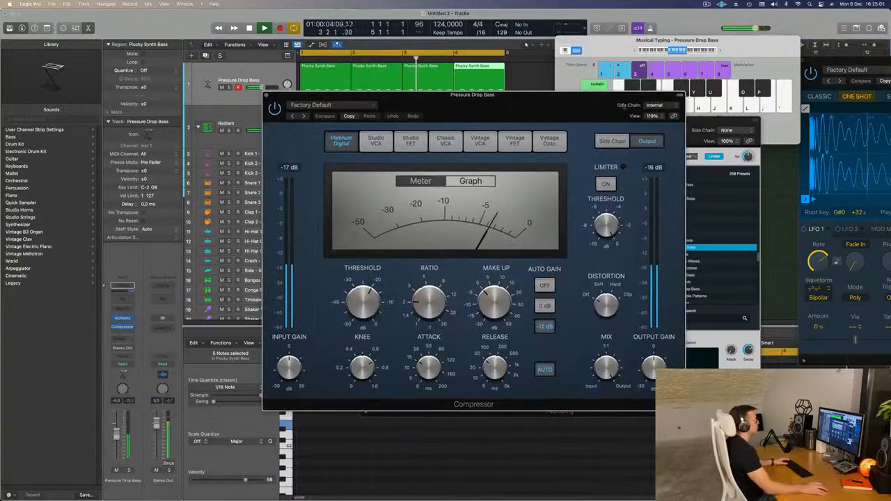
click(655, 105)
mouse_move(664, 128)
click(715, 127)
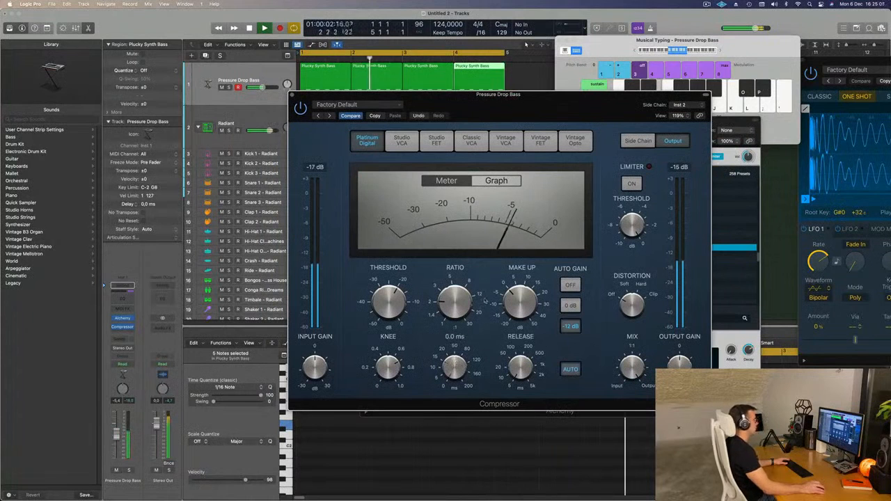
drag(446, 305, 449, 303)
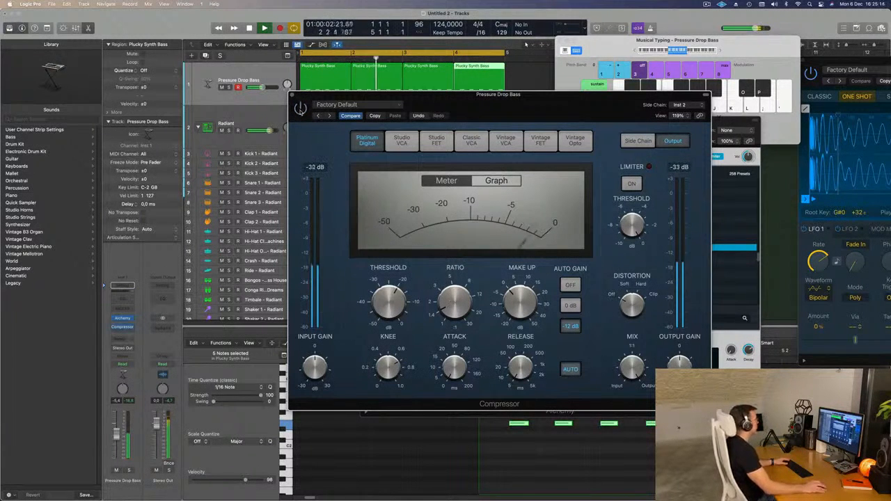
click(292, 96)
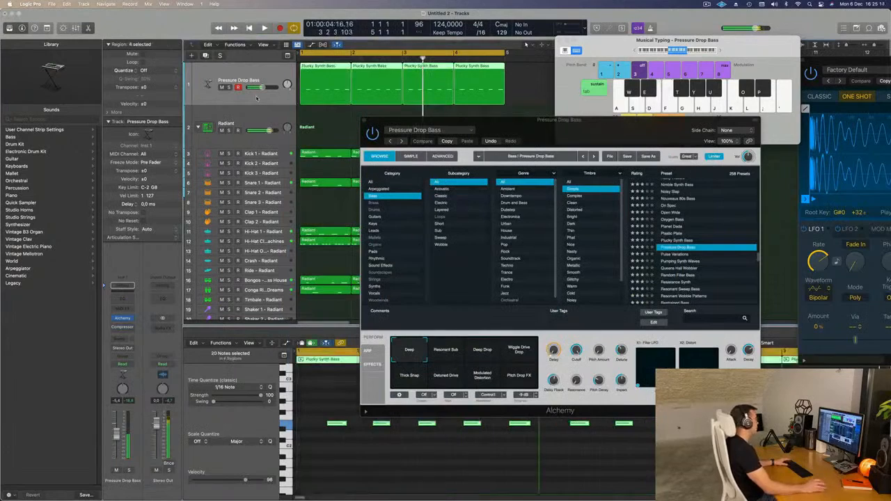
Restart playback, reopen the bass track's Alchemy window and place it over the Tracks area.
drag(545, 128, 605, 115)
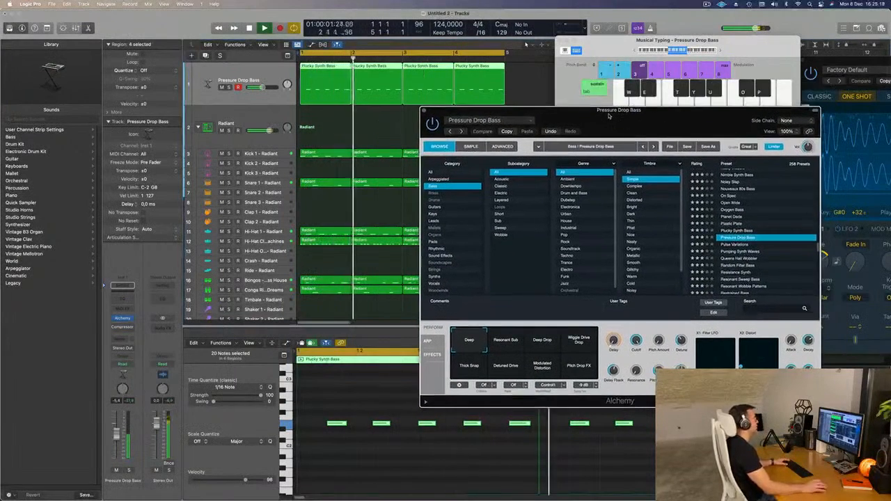
key(space)
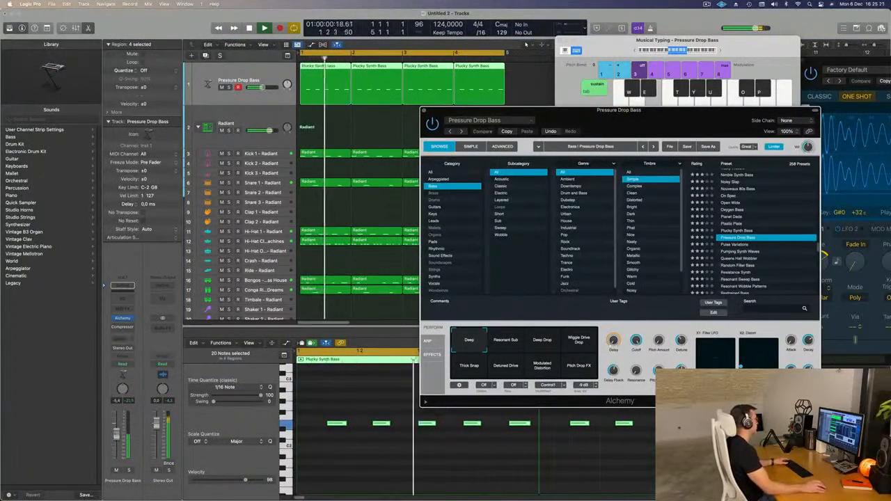
click(134, 301)
click(122, 318)
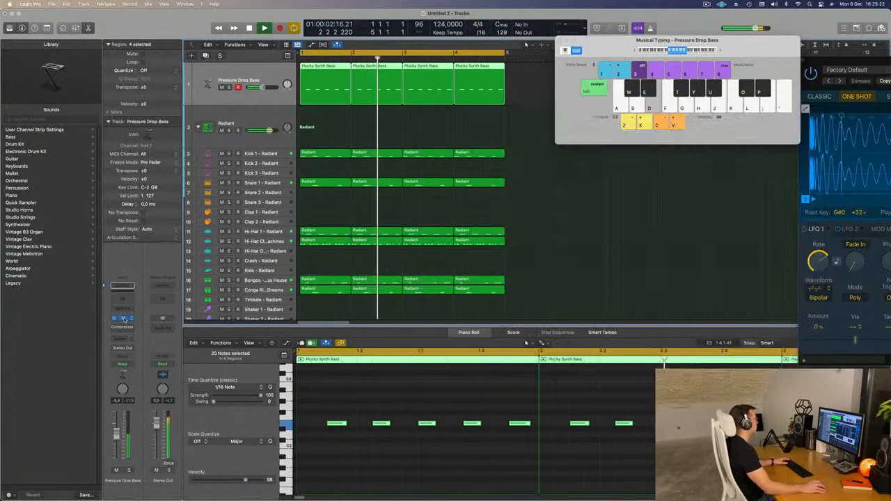
click(123, 319)
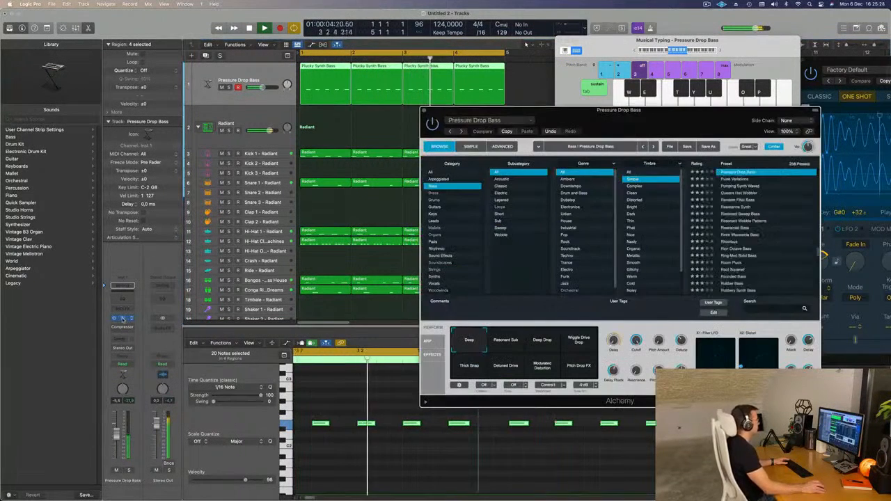
drag(474, 107, 346, 92)
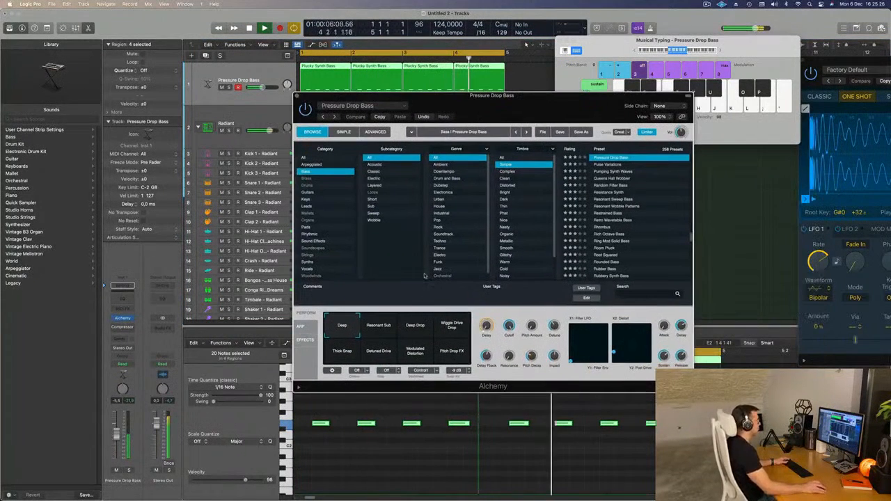
Audition the Resonant Sub, Deep Drop, Pitch Drop FX, Modulated Distortion, Detuned Drive and Thick Snap variations of Pressure Drop Bass.
click(385, 327)
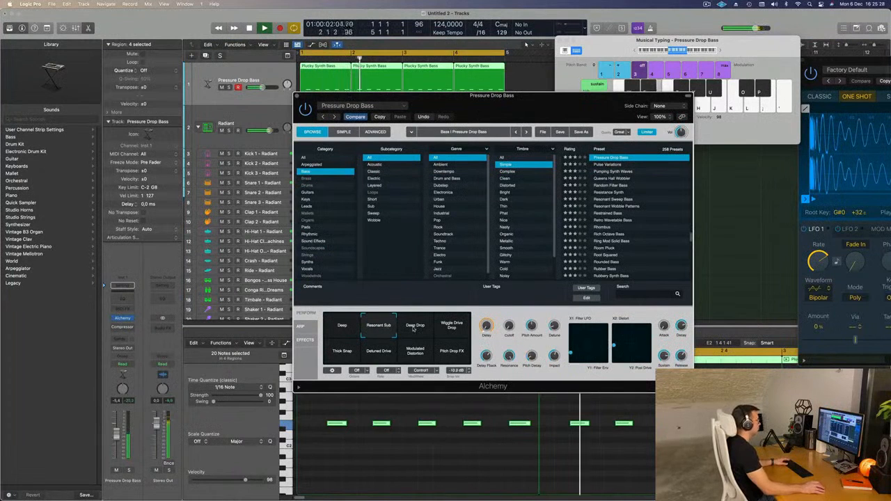
click(414, 329)
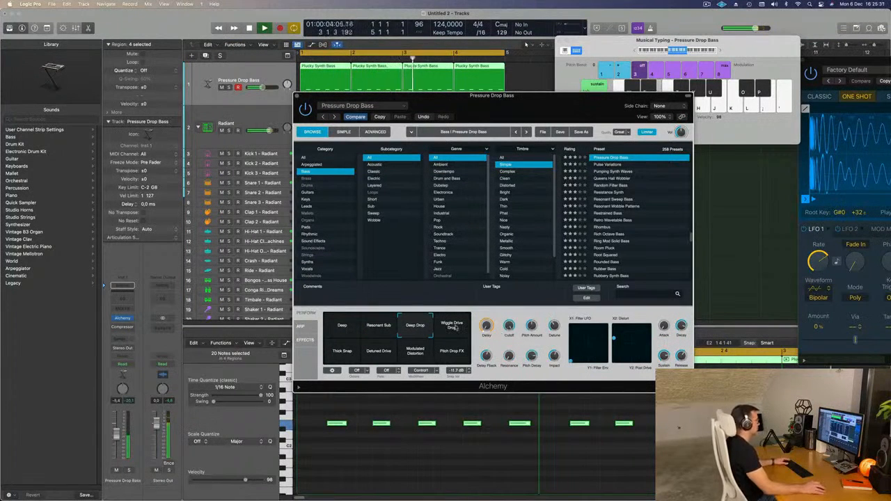
click(452, 352)
click(415, 352)
click(378, 356)
click(343, 355)
Compare the Wiggle Drive Drop, Deep Drop and Deep variations, settle on Deep Drop, and lower the bass track's volume to -6.0 dB.
click(449, 327)
click(420, 332)
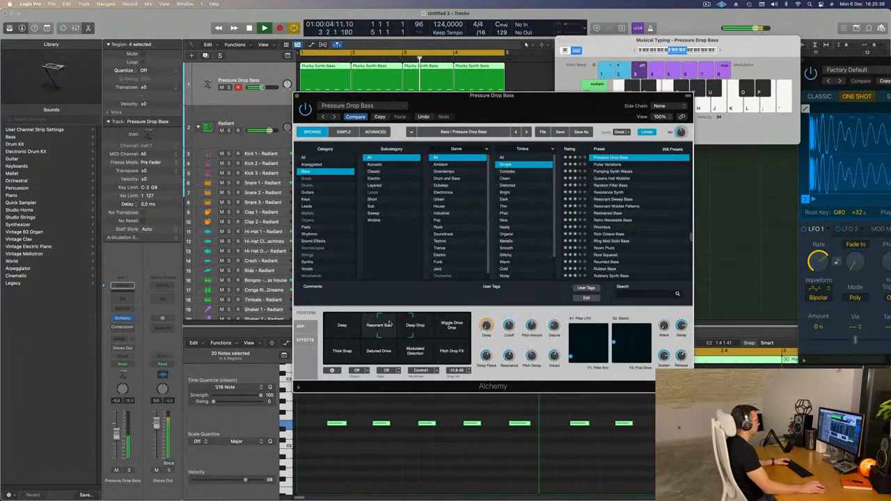
click(334, 325)
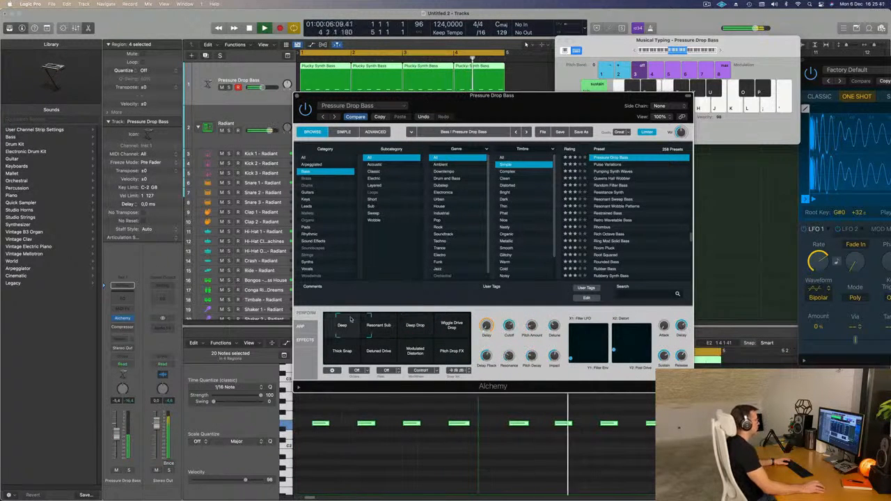
click(395, 320)
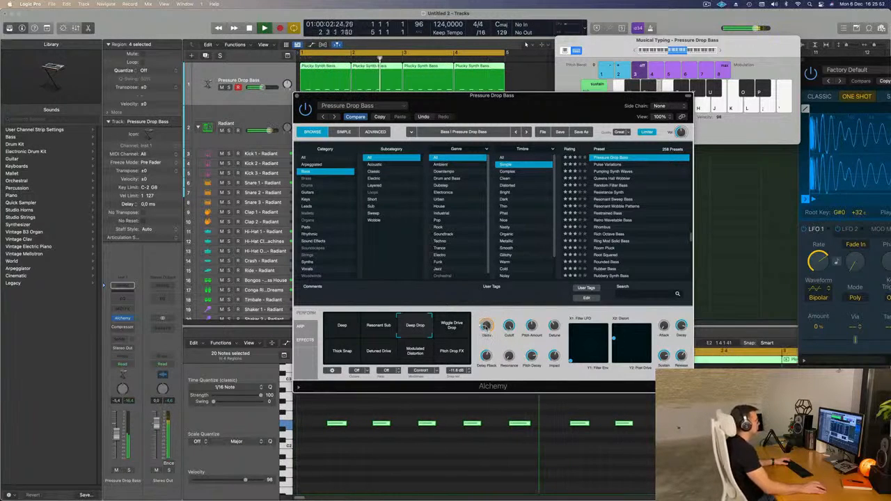
drag(524, 120, 577, 111)
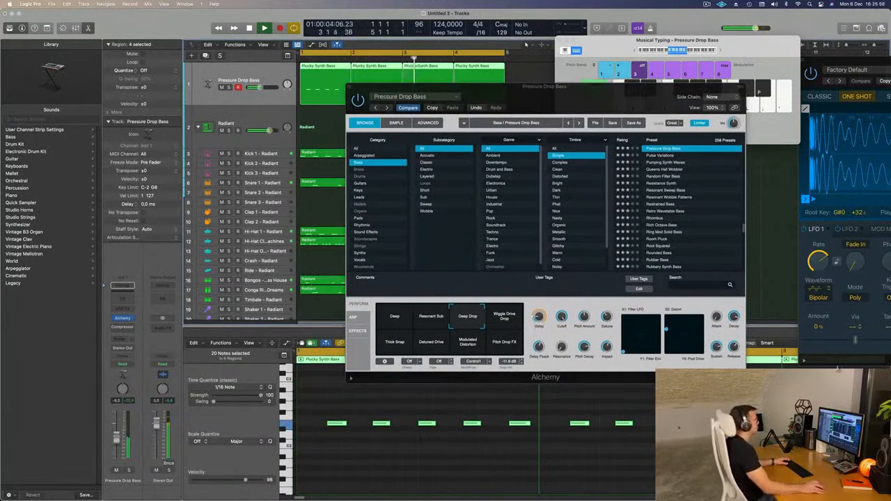
Close the Alchemy window and duplicate the Pressure Drop Bass track with its settings.
drag(363, 90, 342, 141)
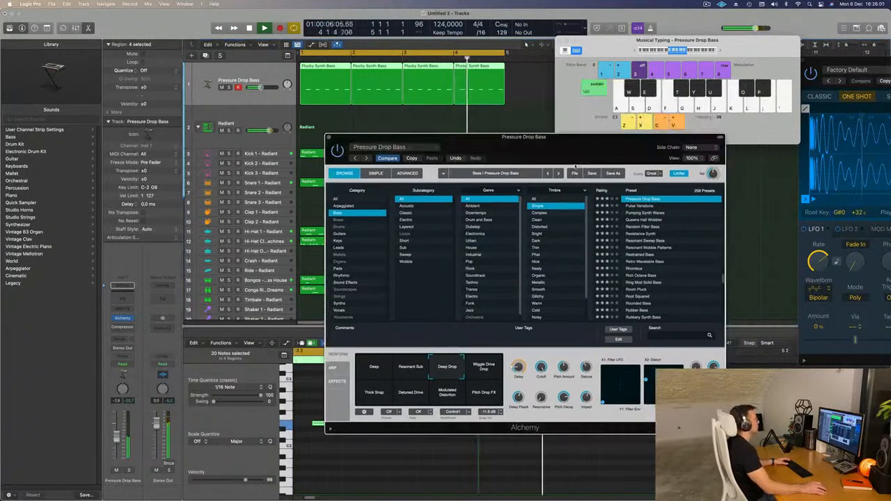
key(super+w)
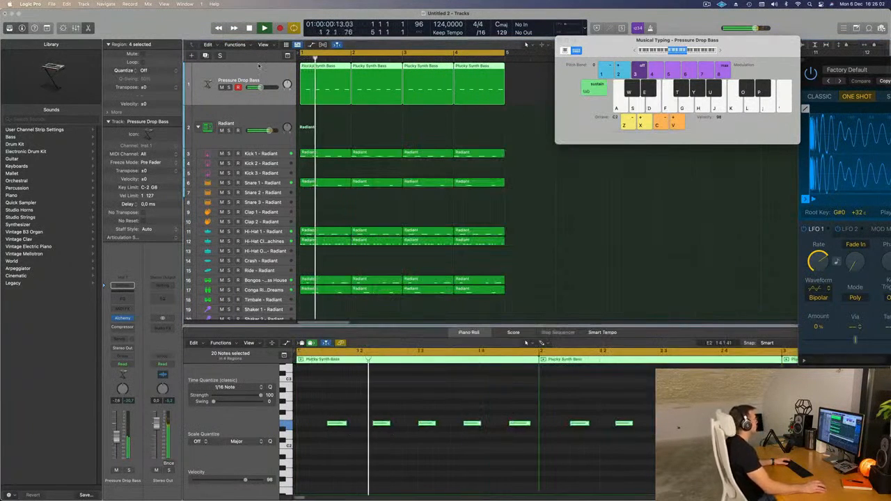
click(206, 56)
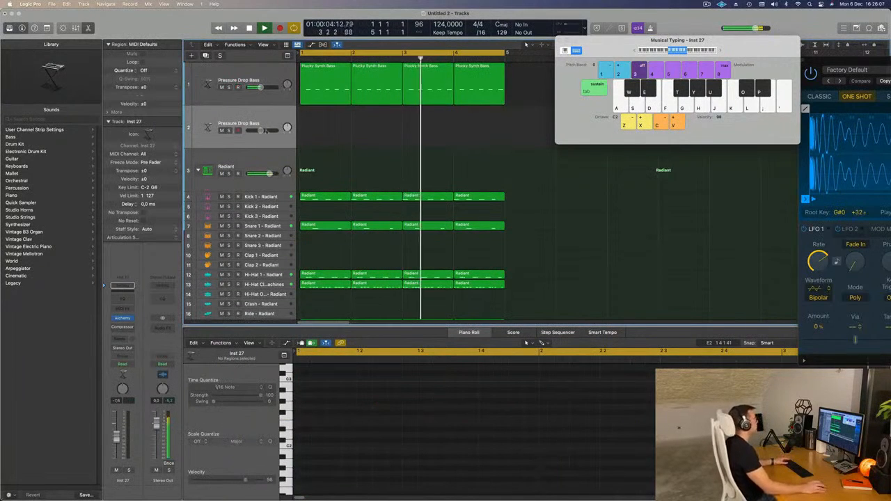
Delete the first, third and fifth notes from the first track's bar 1 bass region and check it in playback.
click(328, 88)
mouse_move(328, 89)
mouse_down()
mouse_move(321, 127)
mouse_move(326, 88)
mouse_up()
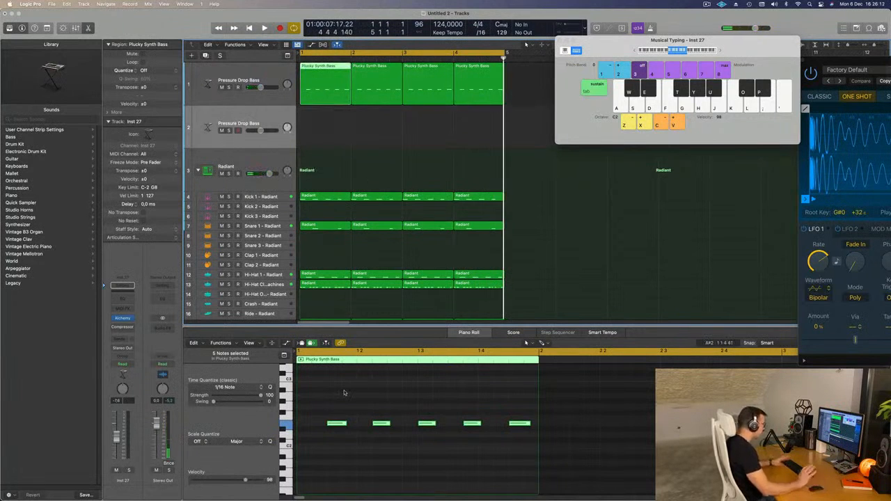
key(space)
click(339, 423)
key(Delete)
click(426, 424)
key(Delete)
click(515, 423)
key(Delete)
key(space)
key(space)
Move the thinned bar 1 region to the second bass track and copy the bar 2 region into the gap on the first.
drag(327, 64, 327, 111)
key(space)
drag(377, 72, 323, 73)
key(space)
click(325, 127)
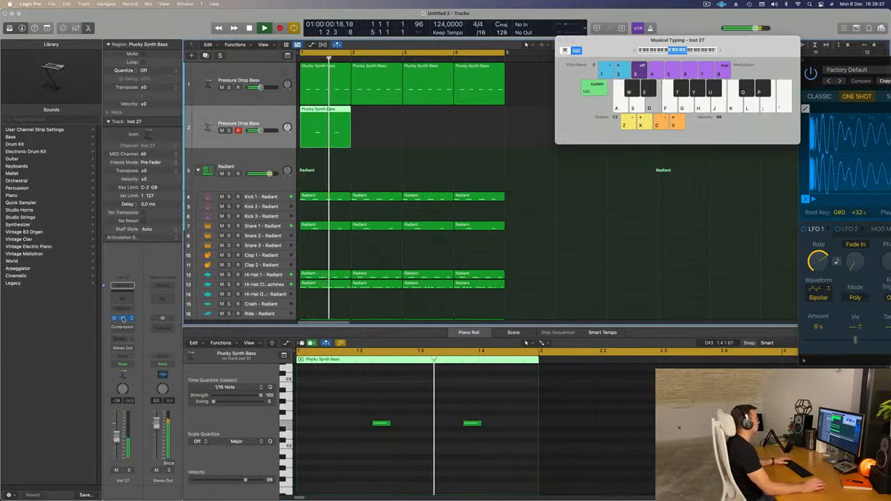
Open the second bass track's Alchemy window, transpose both notes of its region up an octave, and restart playback.
click(123, 318)
drag(469, 103, 717, 114)
click(280, 180)
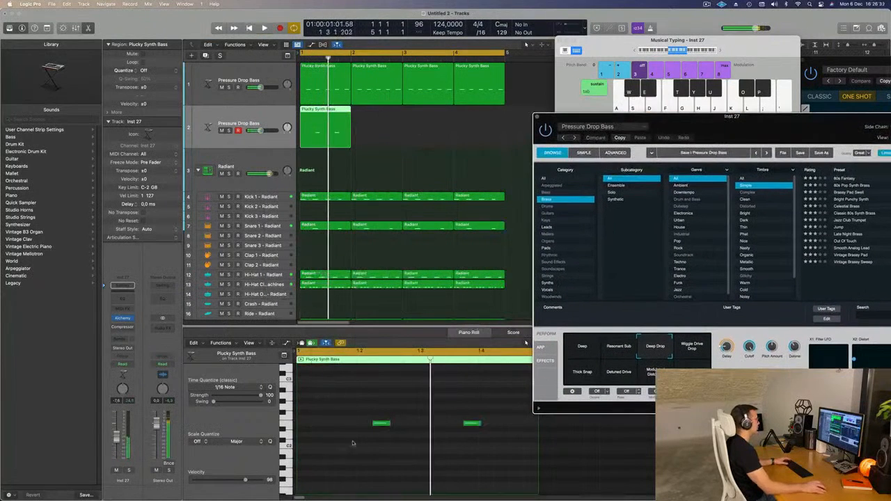
drag(369, 395, 496, 465)
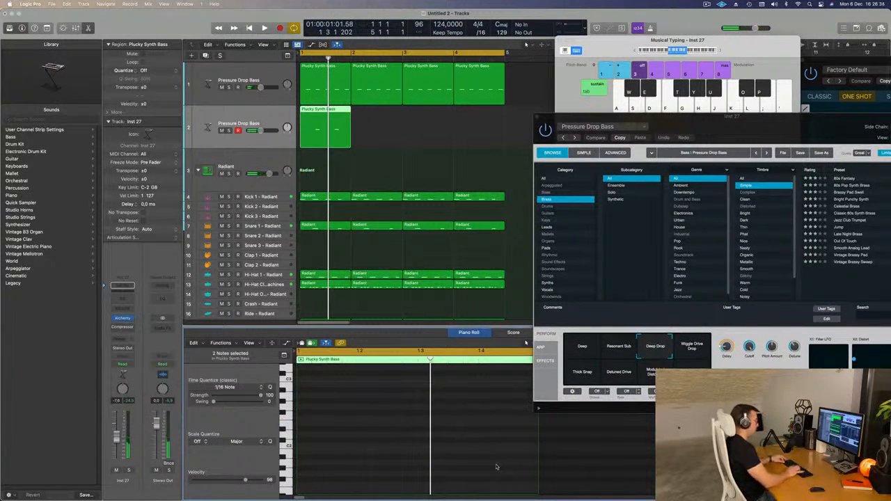
key(space)
drag(762, 136, 568, 176)
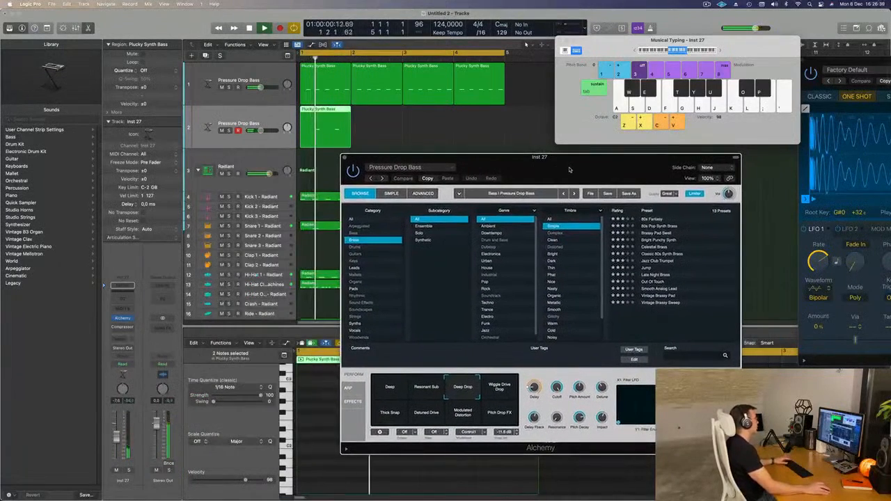
Repeat the second bass track's region three times to fill bars 2 to 4, and resume playback.
click(266, 119)
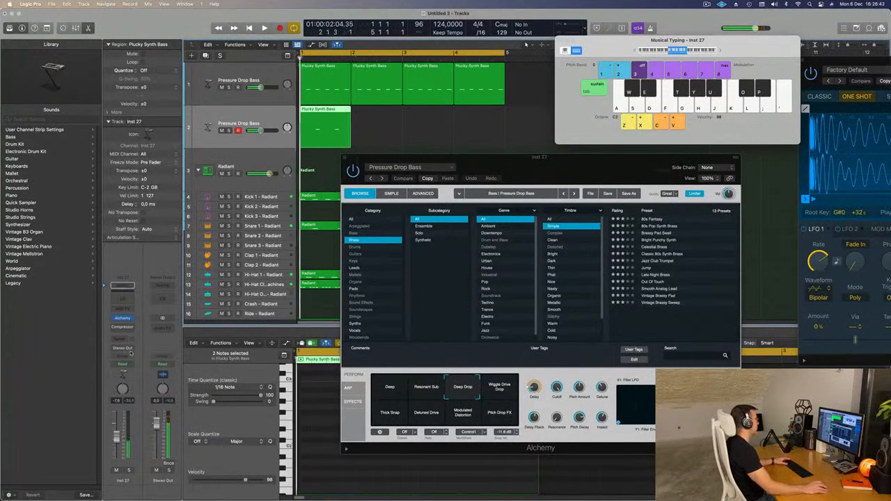
click(123, 319)
click(123, 318)
key(space)
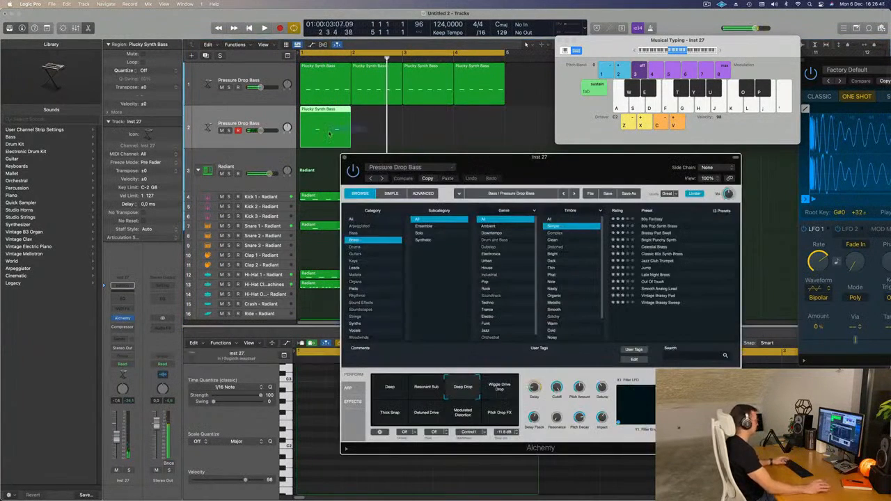
key(super+r)
key(super+r)
key(super+r)
key(space)
Clear Alchemy's timbre filter to All and audition Wiggle Drive Drop, Modulated Distortion, Detuned Drive and Thick Snap on the second bass track.
drag(487, 162, 478, 129)
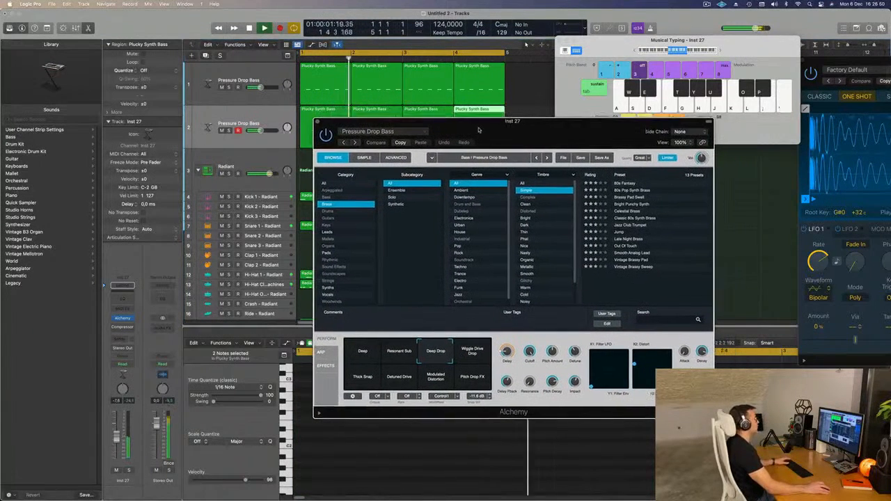
click(524, 184)
drag(575, 132, 604, 131)
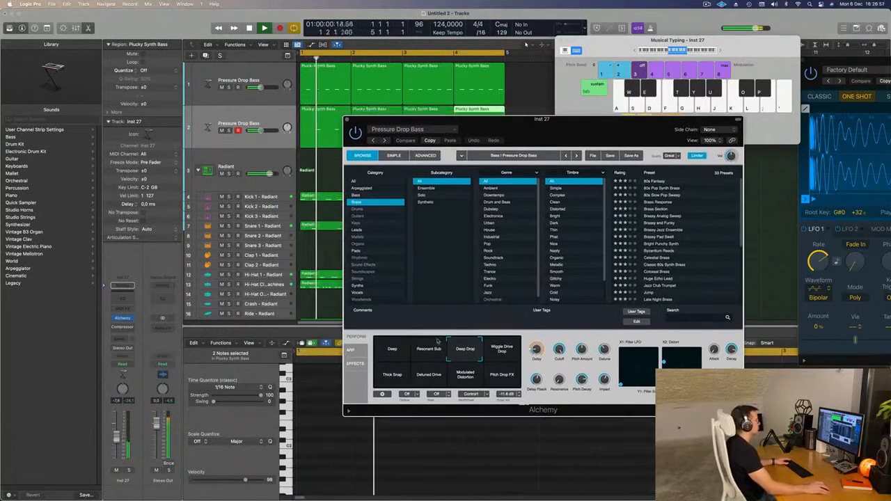
click(499, 350)
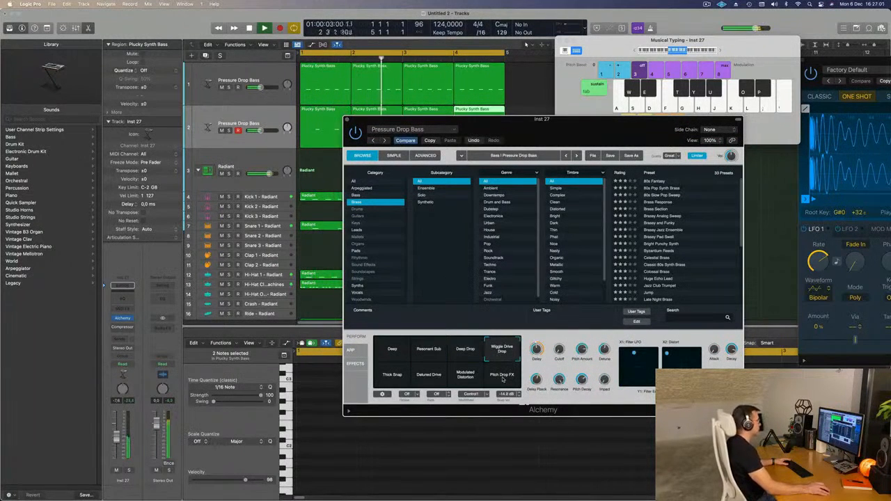
click(466, 376)
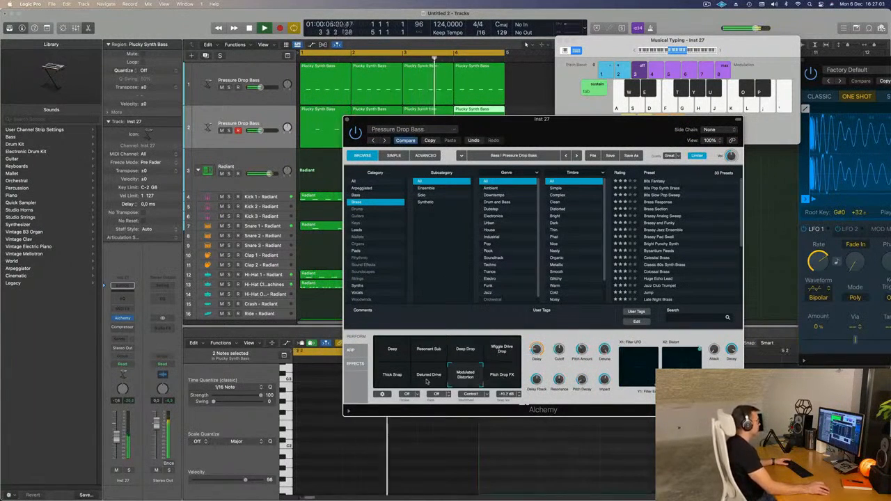
click(428, 377)
click(399, 380)
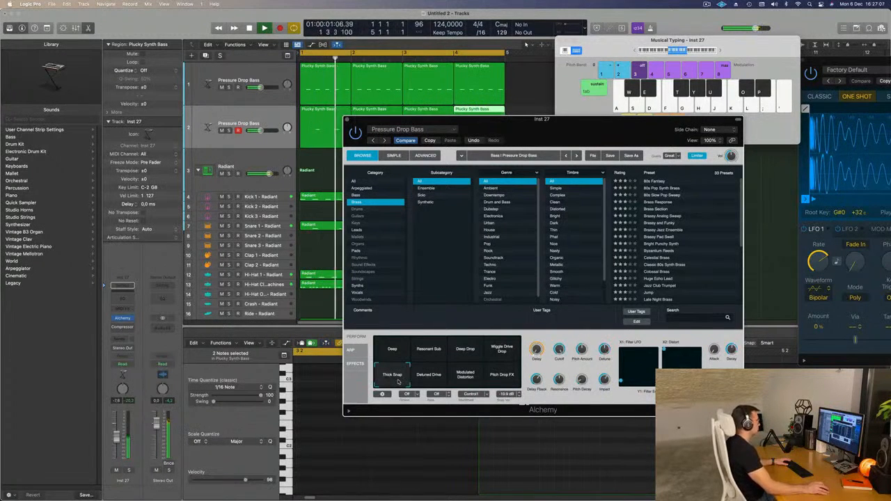
Compare Wiggle Drive Drop, Deep Drop, Pitch Drop FX, Modulated Distortion and Detuned Drive, and settle on the Thick Snap variation.
click(513, 351)
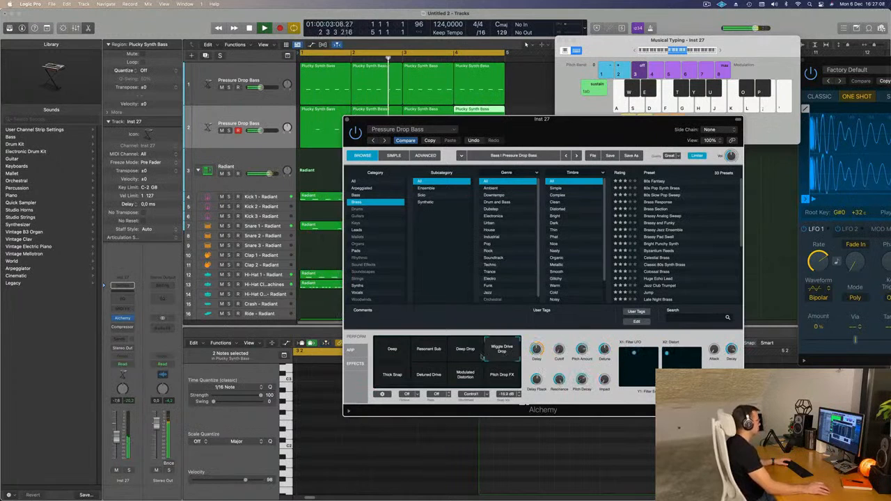
click(467, 349)
click(502, 376)
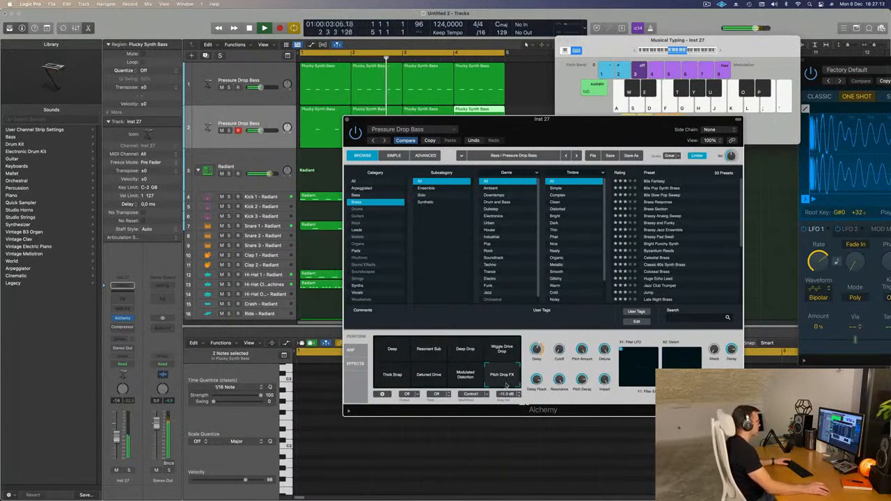
click(466, 376)
click(429, 375)
click(392, 376)
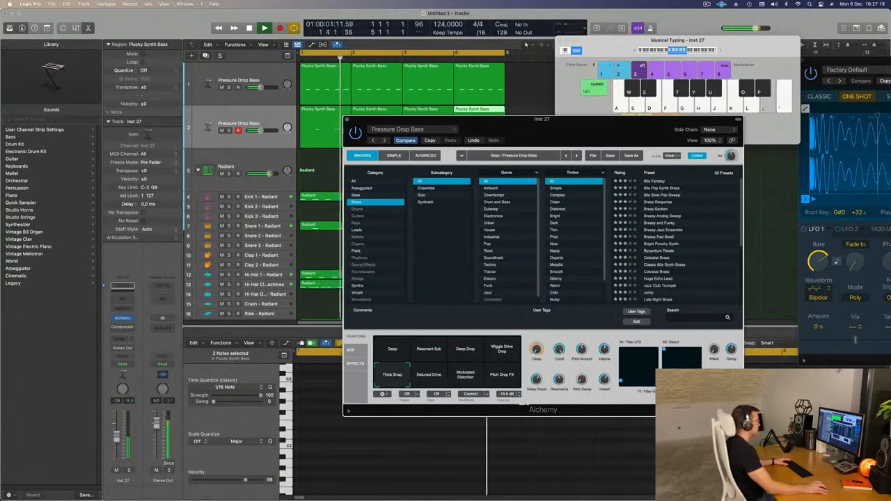
Raise the second bass track's volume to -6.4 dB and set its Alchemy Delay to 47.2 %.
drag(543, 119, 587, 105)
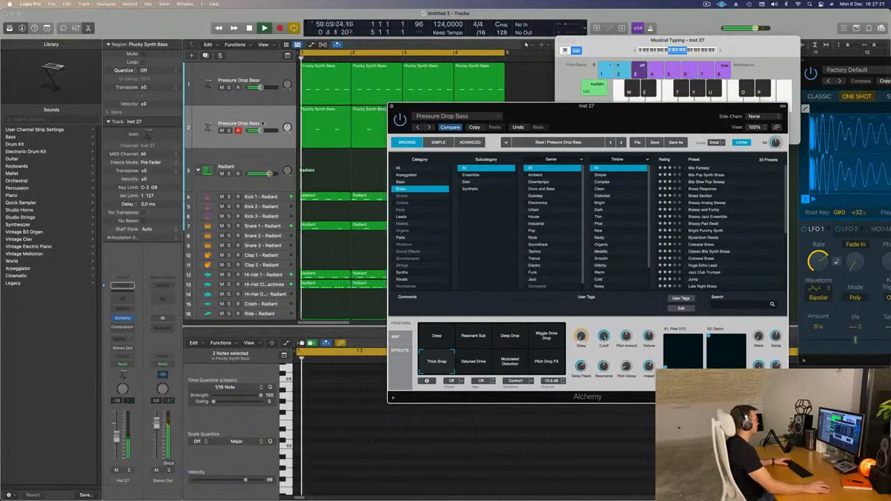
click(262, 123)
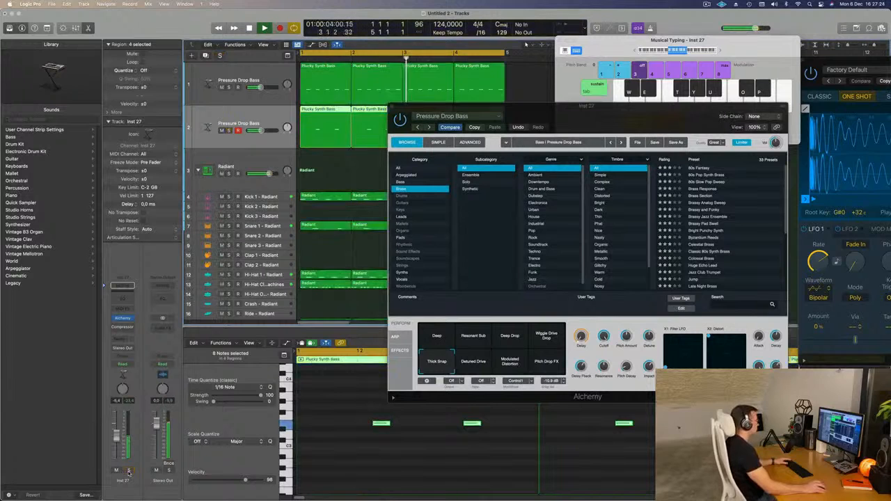
drag(618, 113, 547, 119)
drag(511, 343, 510, 330)
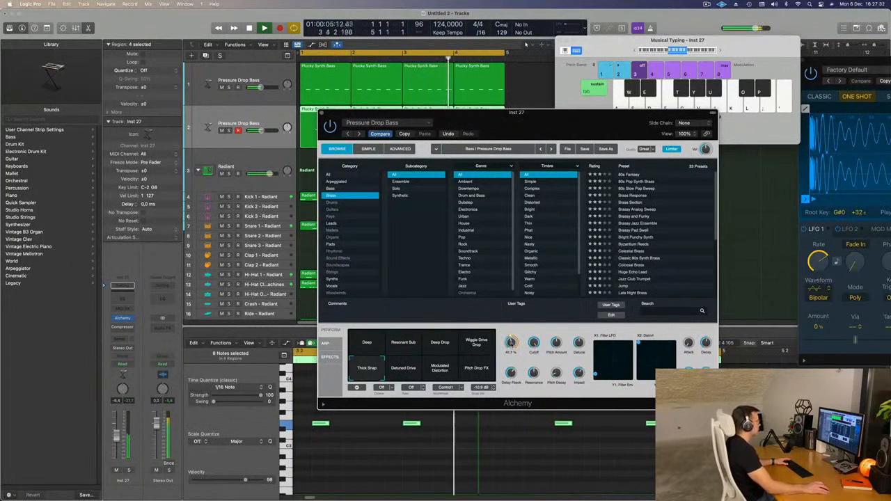
drag(554, 129, 644, 126)
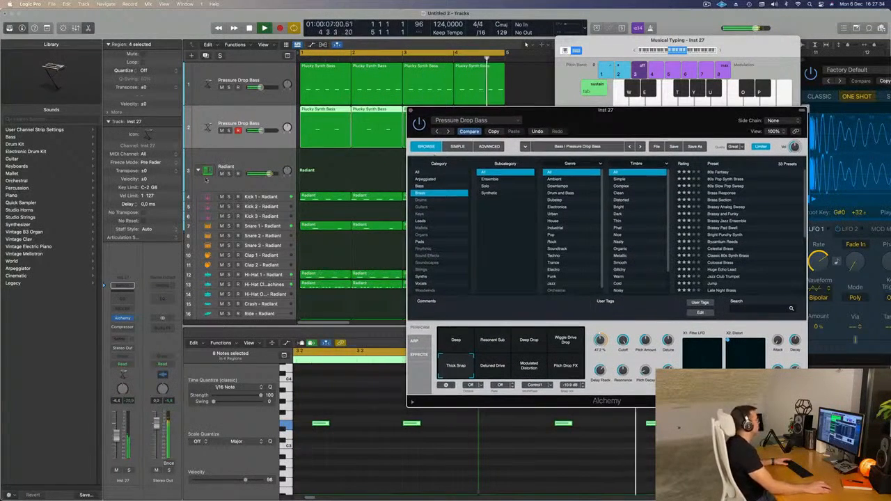
Duplicate the second bass track and place a copy of its bar 1 region on the new third track.
click(252, 114)
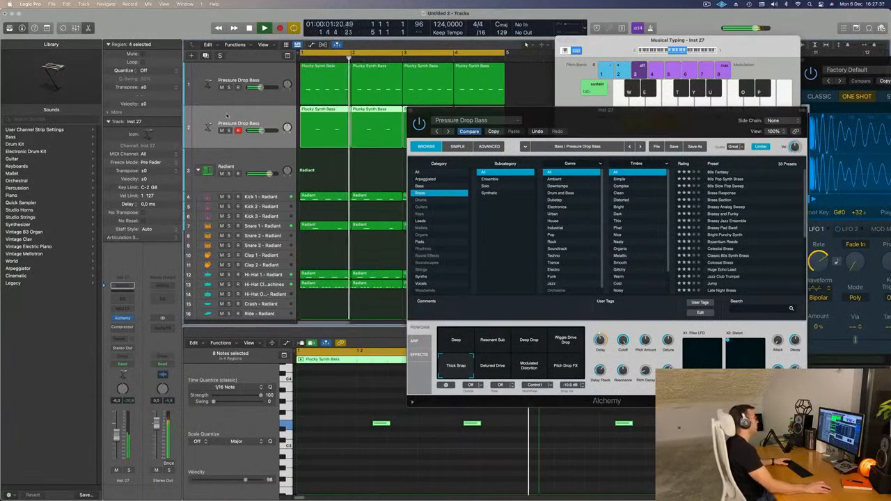
click(205, 55)
drag(330, 127, 327, 171)
mouse_move(387, 110)
mouse_down()
mouse_move(332, 112)
mouse_move(386, 119)
mouse_up()
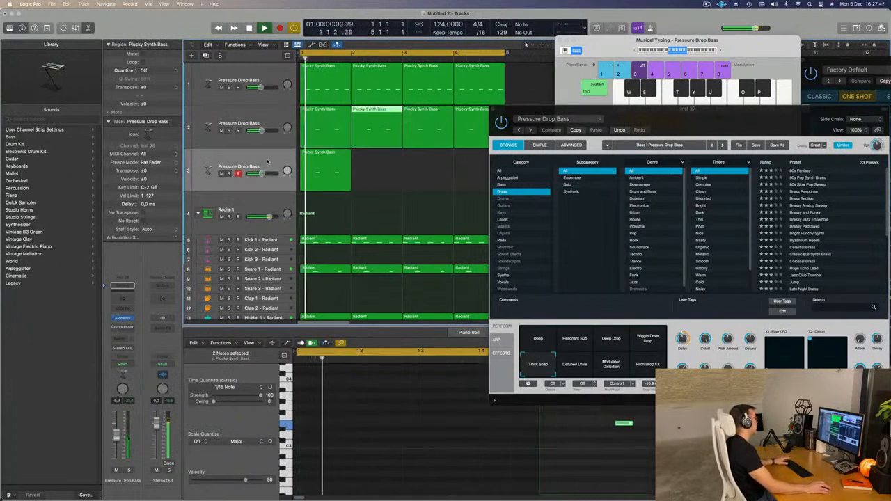
click(324, 166)
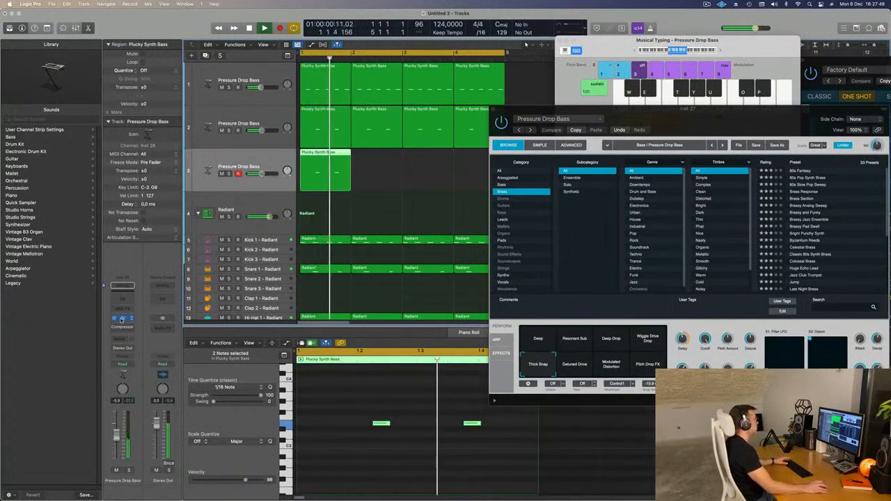
Load the 80s Fantasy brass preset in the third track's Alchemy and repeat its region across bars 2 to 4.
click(122, 319)
drag(507, 100, 638, 142)
click(625, 187)
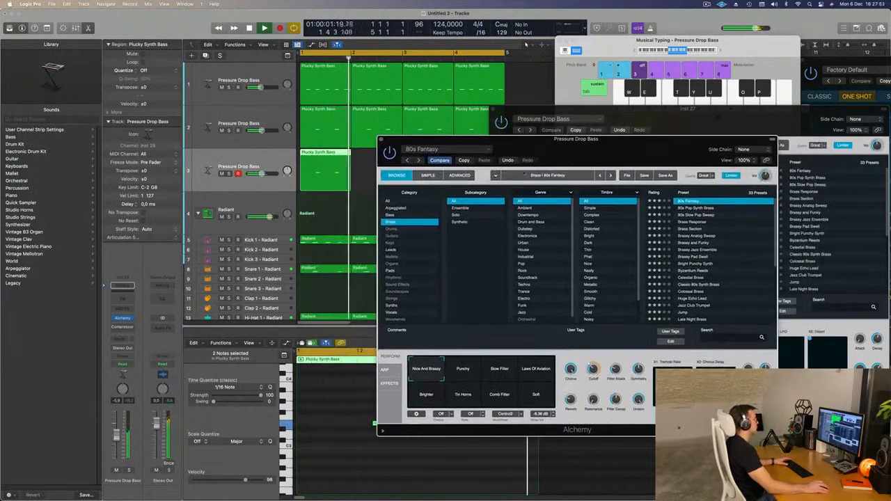
drag(453, 143, 673, 147)
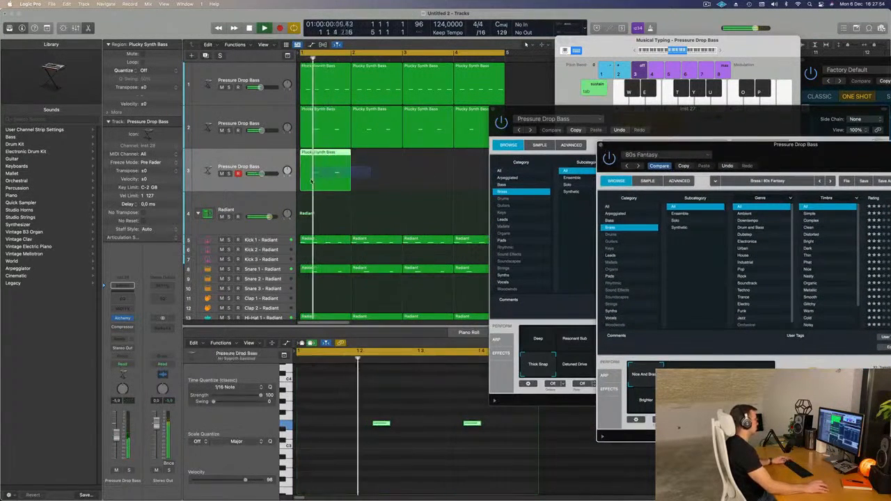
drag(673, 147, 519, 69)
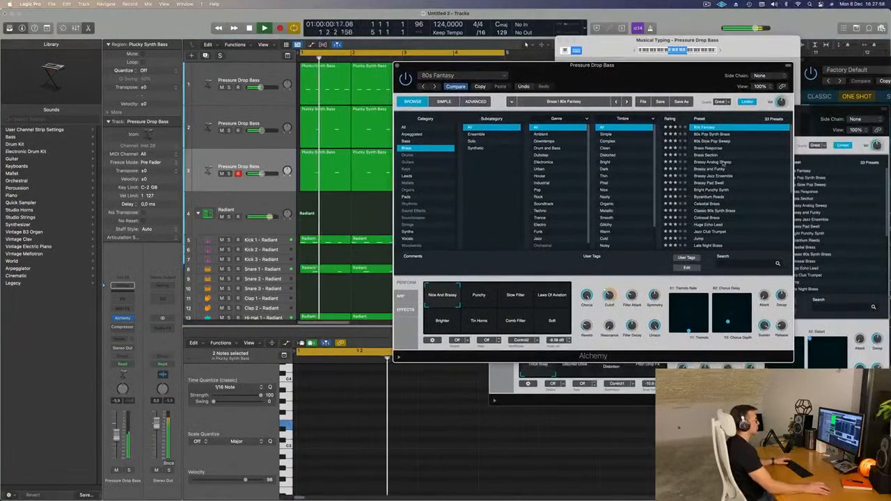
Compare the 80s Pop Synth Brass and 80s Slow Pop Sweep presets, and settle on 80s Pop Synth Brass.
click(627, 101)
drag(646, 78, 649, 101)
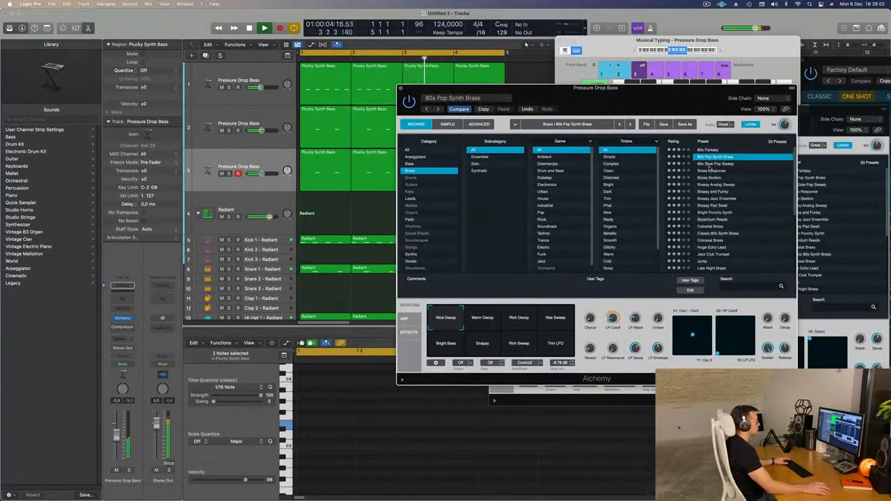
click(709, 165)
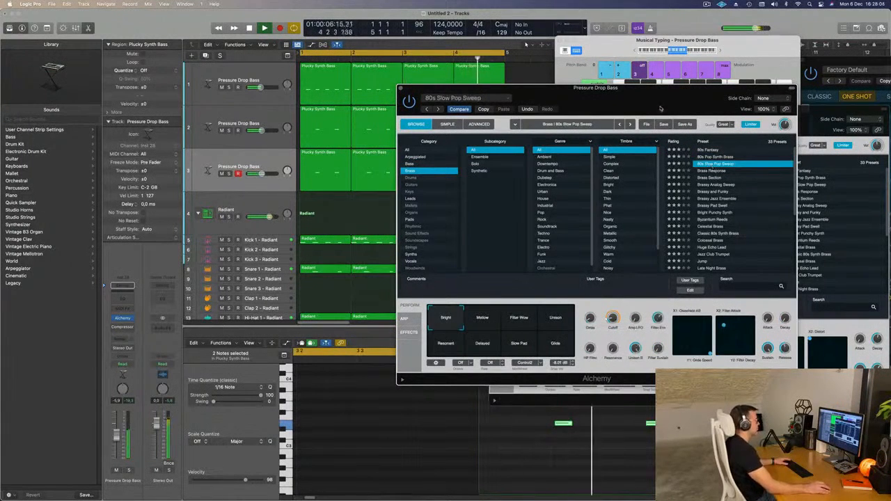
drag(660, 109, 638, 127)
click(685, 174)
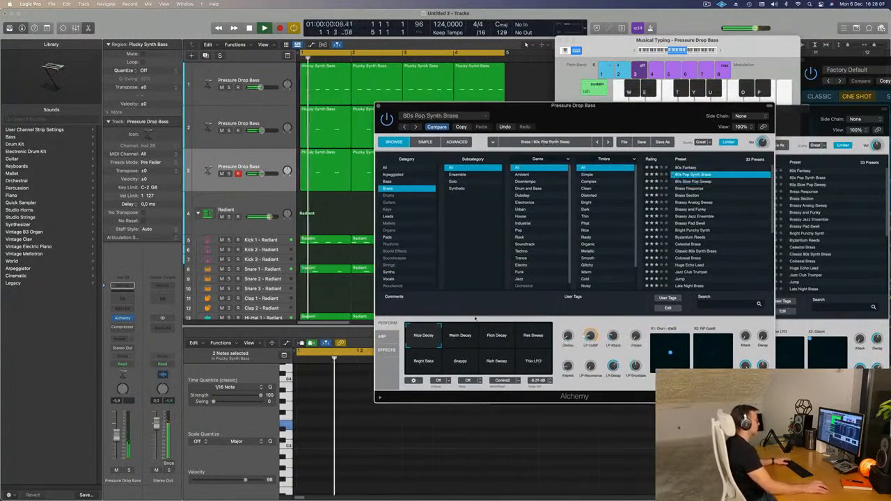
Compare the 80s Pop Synth Brass performance snapshots in the third track's Alchemy and settle on Snappy.
click(497, 340)
click(524, 341)
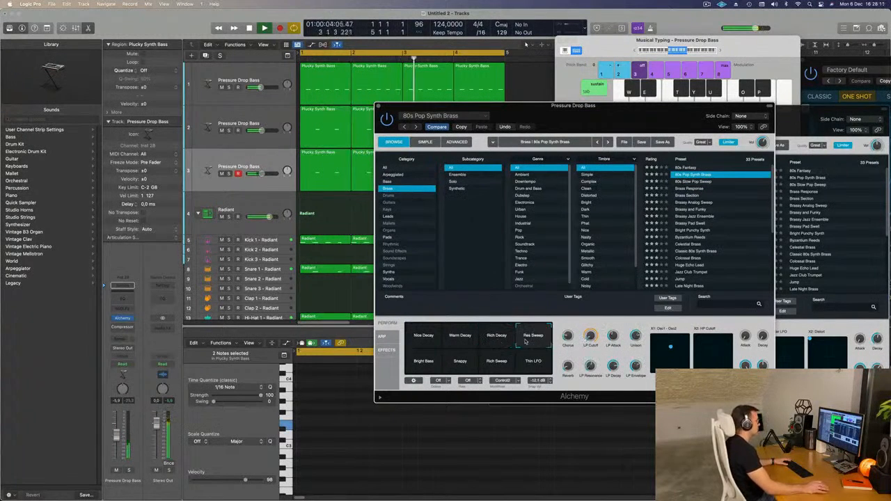
click(423, 365)
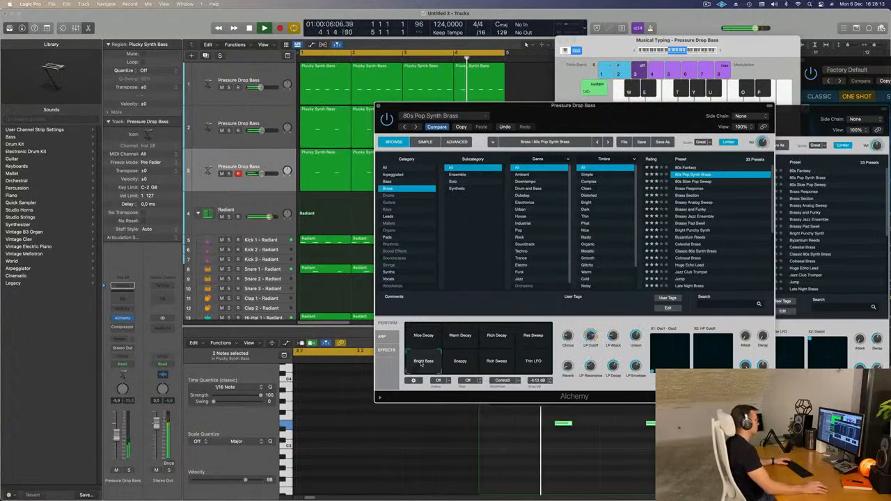
click(463, 366)
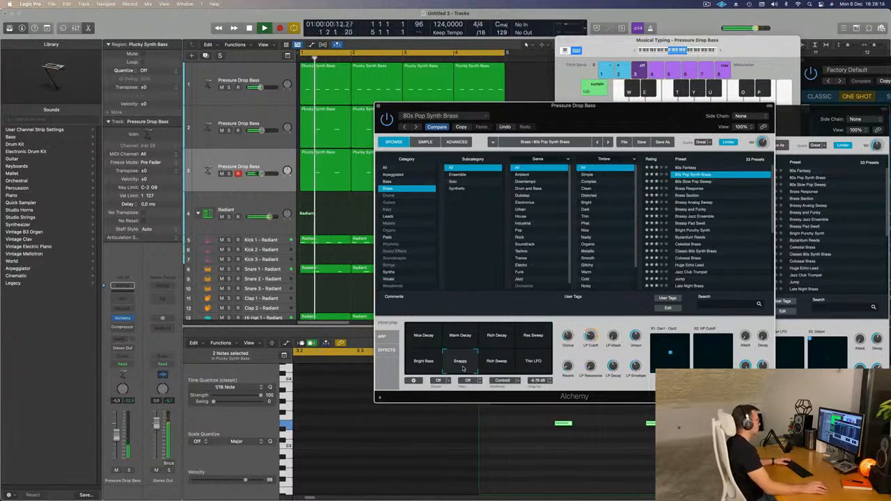
click(495, 373)
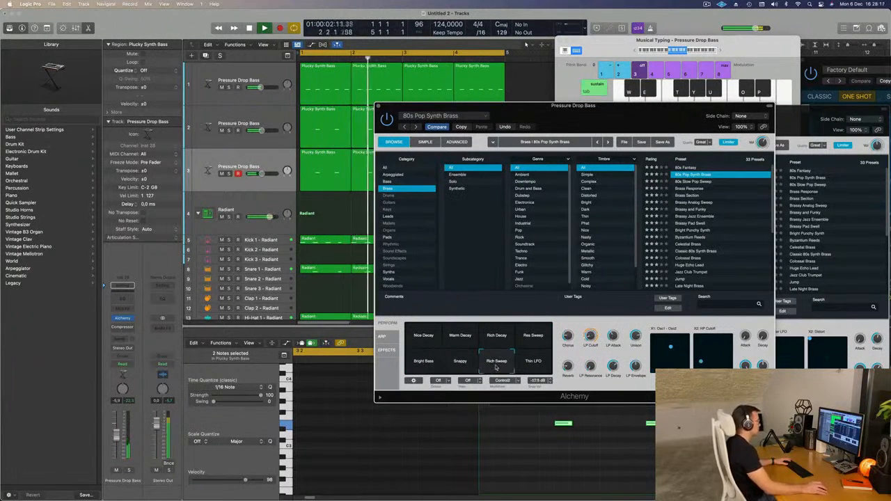
click(532, 367)
click(453, 368)
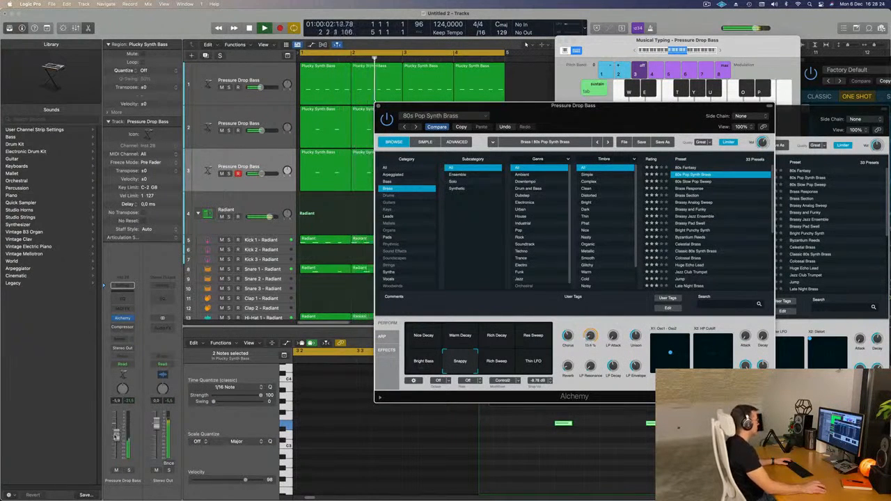
Raise the third track's volume to -2.4 dB and adjust the LP Cutoff in its Alchemy.
drag(118, 433, 118, 433)
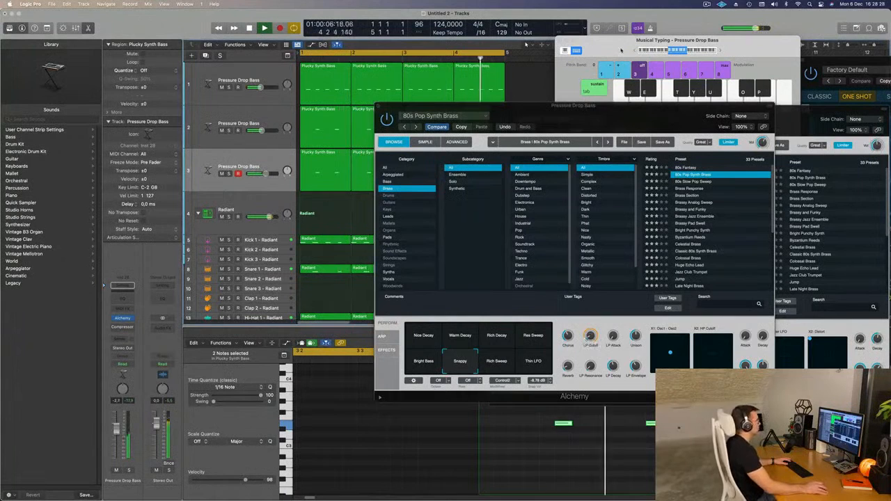
drag(616, 103, 621, 37)
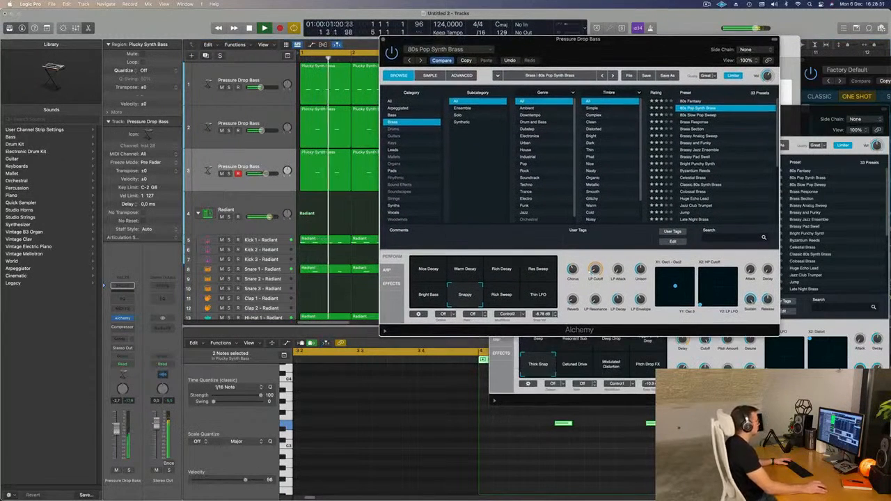
click(364, 221)
drag(542, 54, 461, 109)
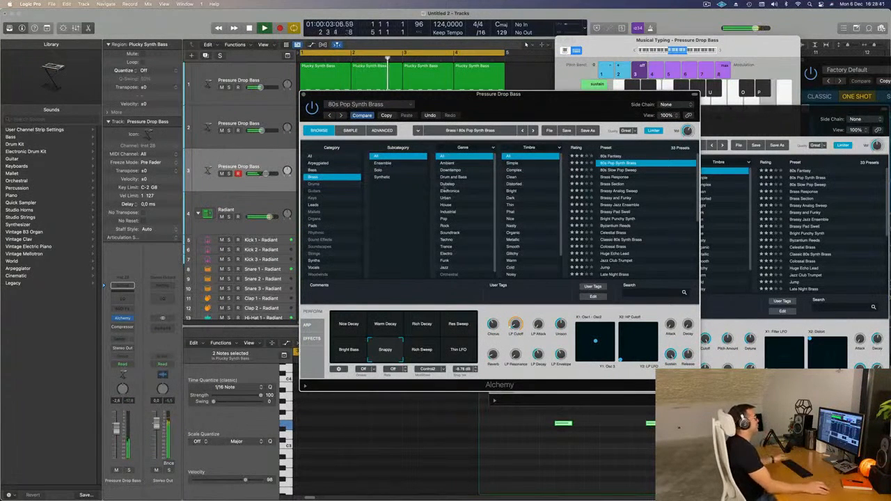
mouse_move(567, 97)
mouse_down()
mouse_move(537, 107)
mouse_move(562, 103)
mouse_up()
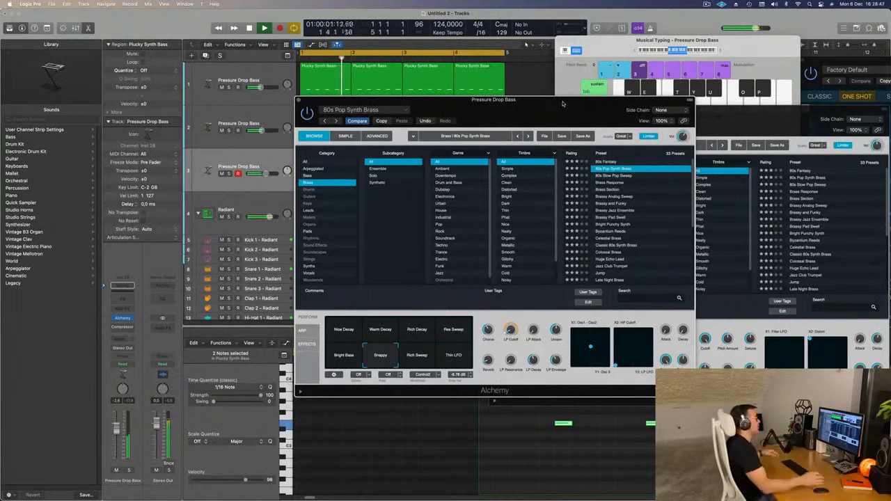
mouse_move(562, 103)
mouse_down()
mouse_move(545, 103)
mouse_move(561, 101)
mouse_up()
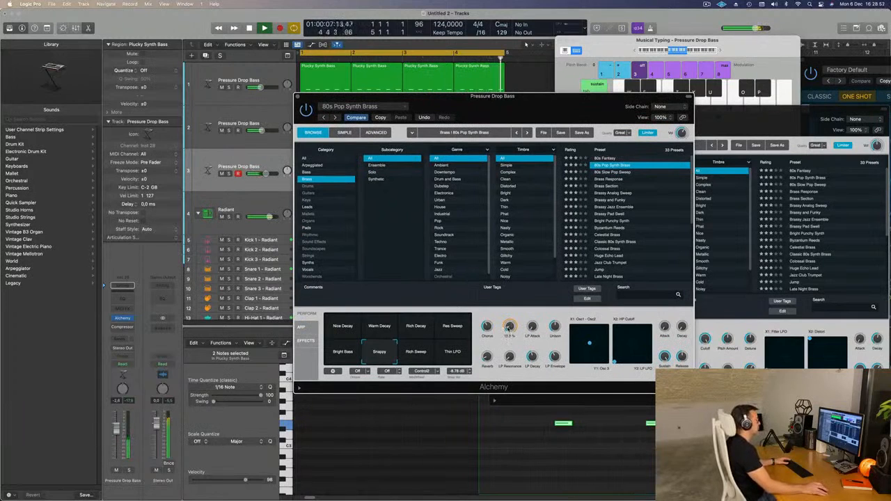
drag(117, 431, 118, 429)
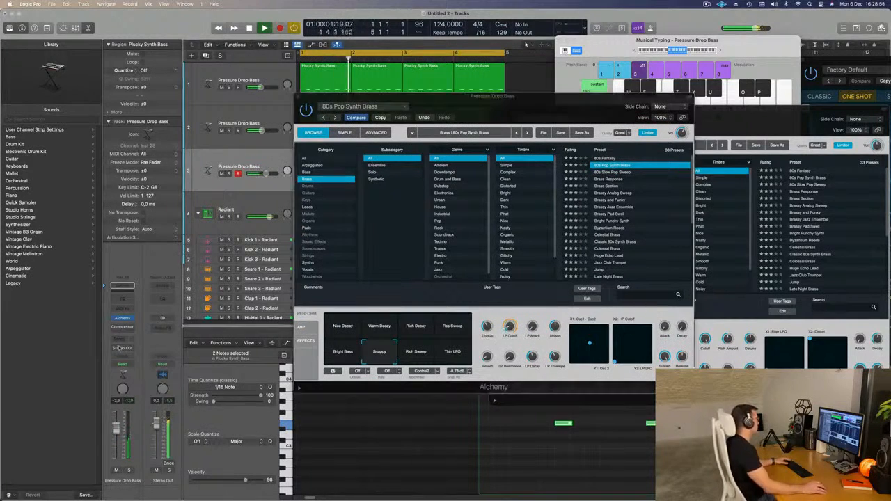
Send the third track to Bus 5 and insert a stereo ChromaVerb on the aux channel.
click(121, 339)
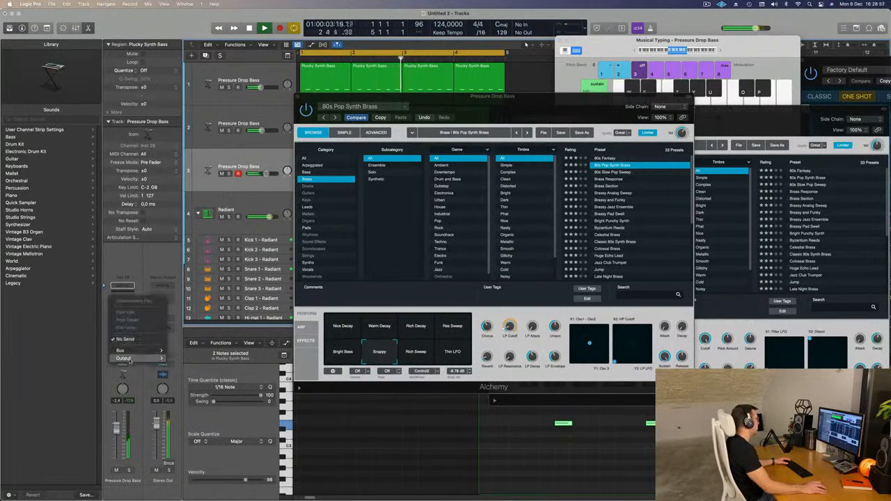
mouse_move(132, 351)
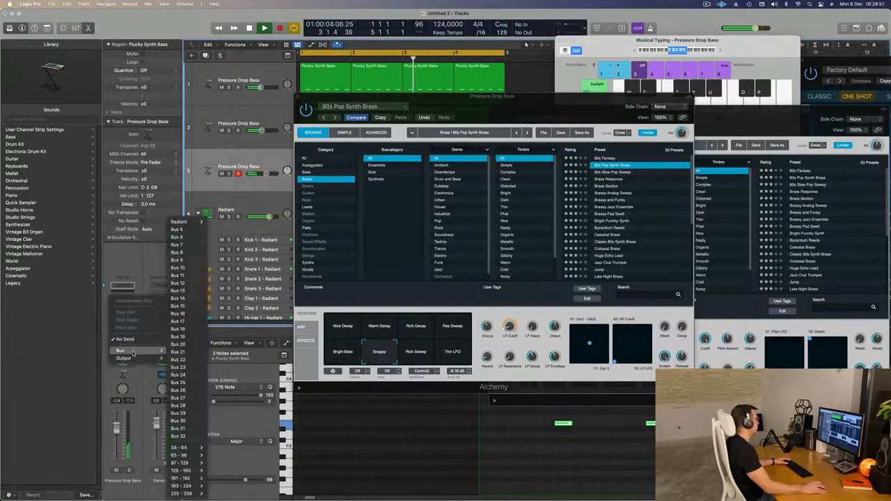
click(195, 233)
click(163, 324)
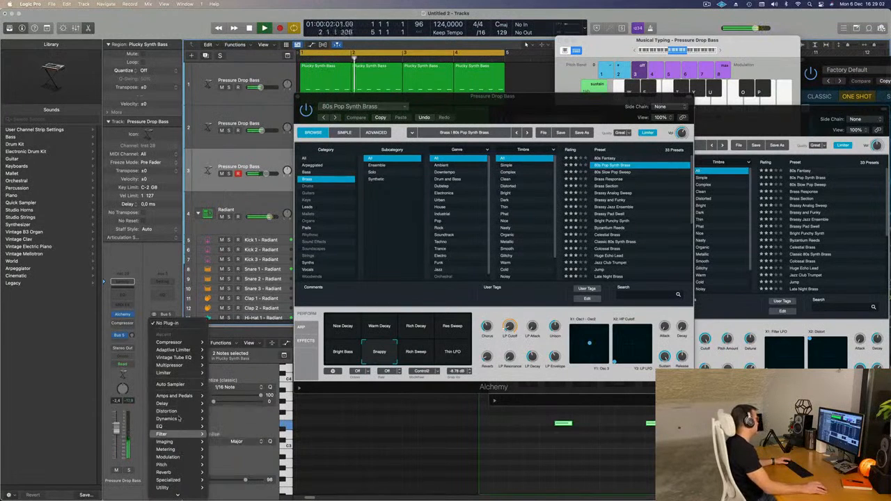
mouse_move(179, 473)
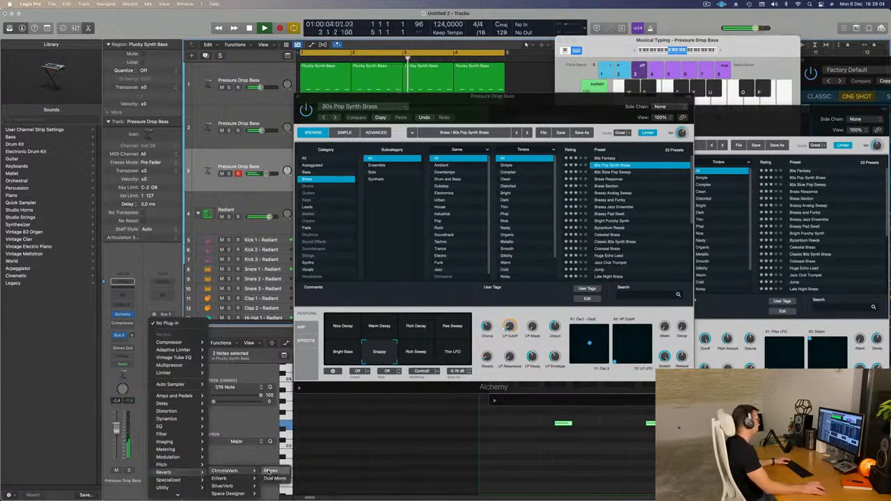
click(270, 471)
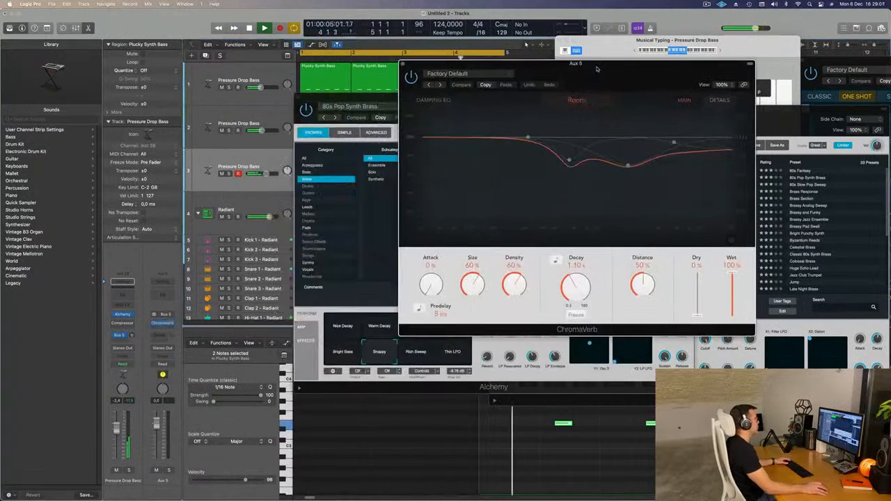
Turn up the third track's Bus 5 send and close the ChromaVerb and brass Alchemy windows.
click(130, 335)
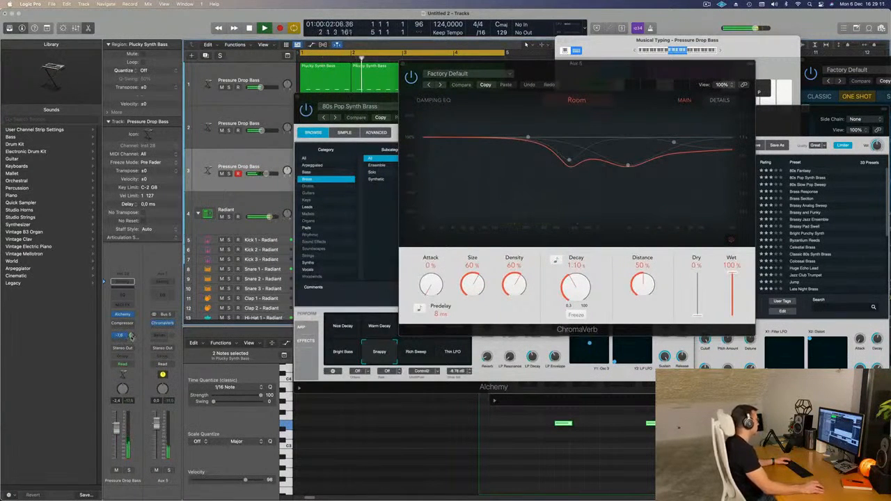
click(131, 336)
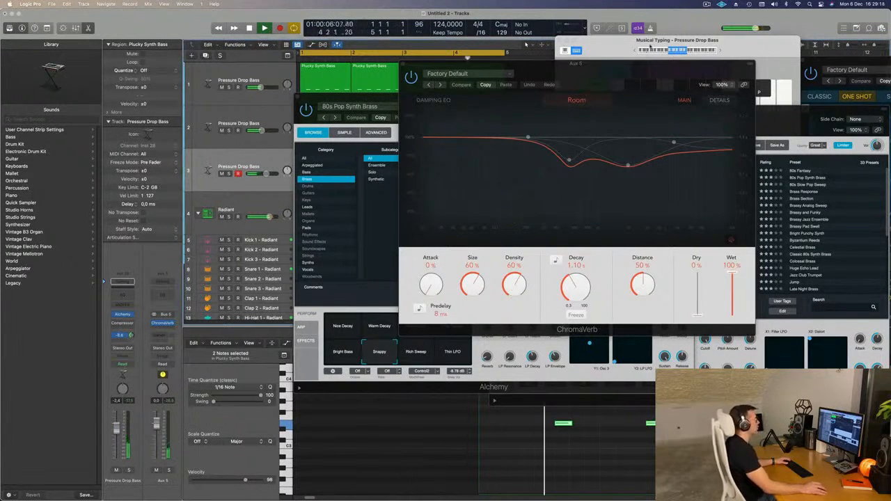
drag(584, 80, 538, 86)
click(357, 70)
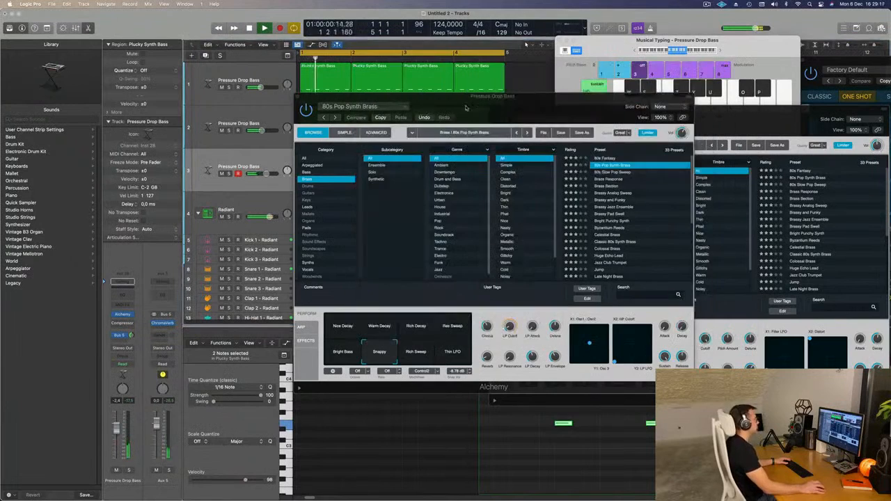
drag(410, 106, 442, 110)
click(329, 100)
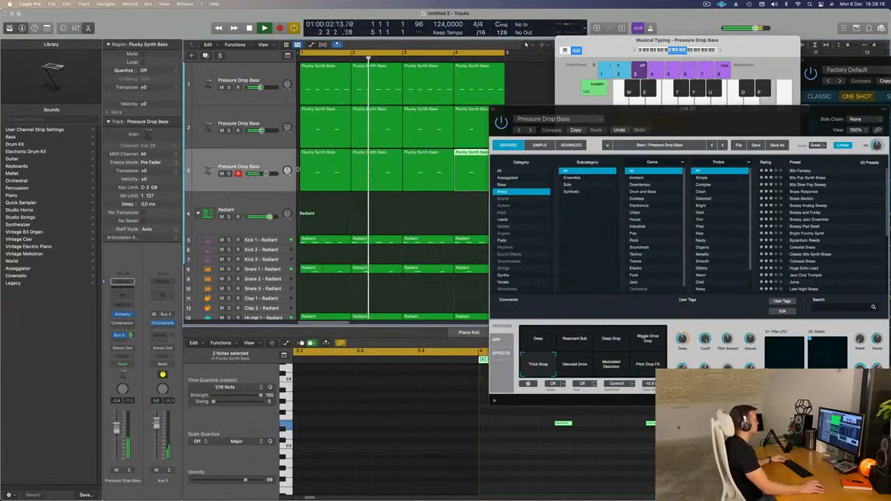
Duplicate the third track and place a copy of its bar 1 region on the new fourth track.
scroll(428, 123, left, 2)
scroll(429, 123, up, 3)
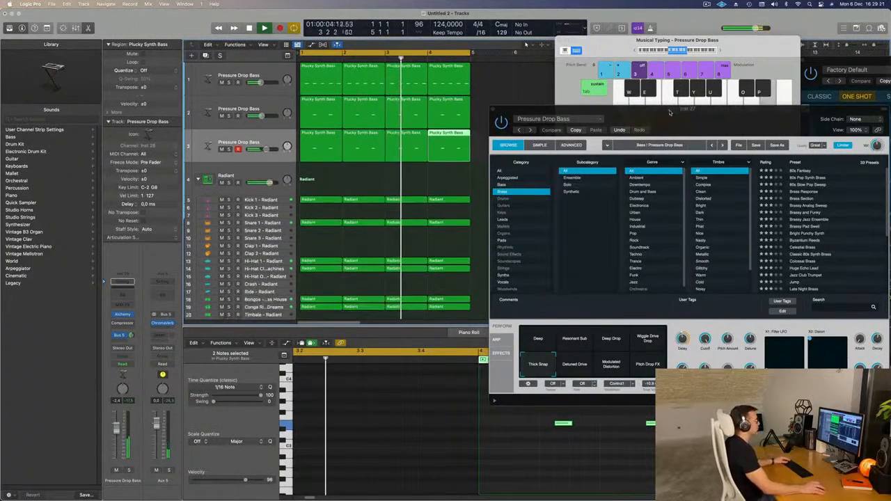
drag(661, 108, 722, 96)
click(229, 142)
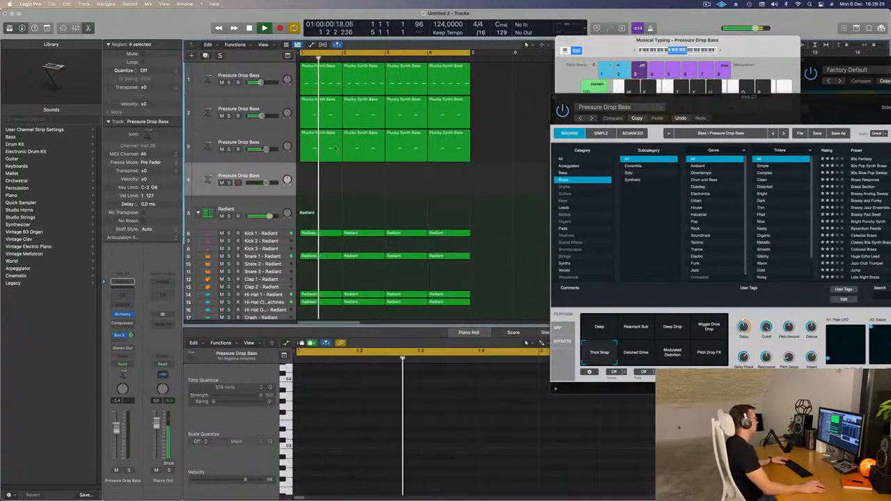
click(320, 147)
key(cmd+d)
drag(320, 146, 319, 172)
Reduce the fourth track's region to a single note, stretch it across the whole bar and audition it.
click(363, 135)
drag(395, 408, 530, 459)
drag(357, 425, 497, 426)
drag(721, 101, 700, 108)
key(space)
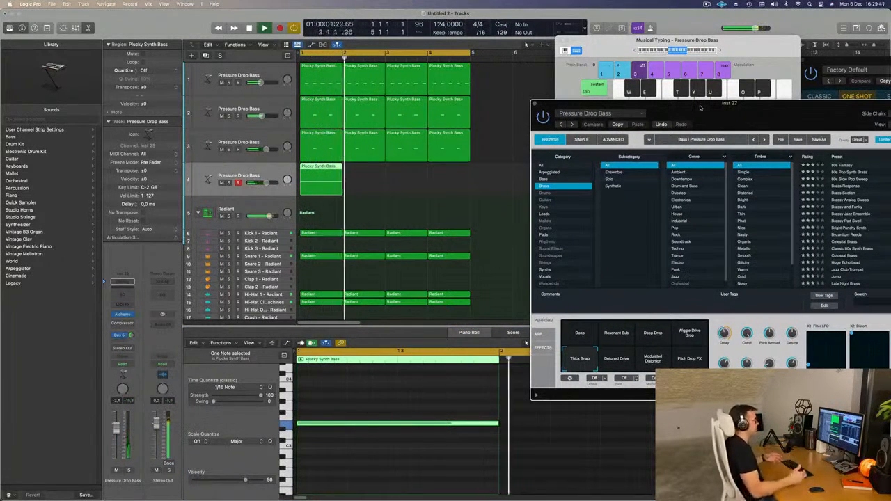
drag(700, 108, 653, 90)
key(space)
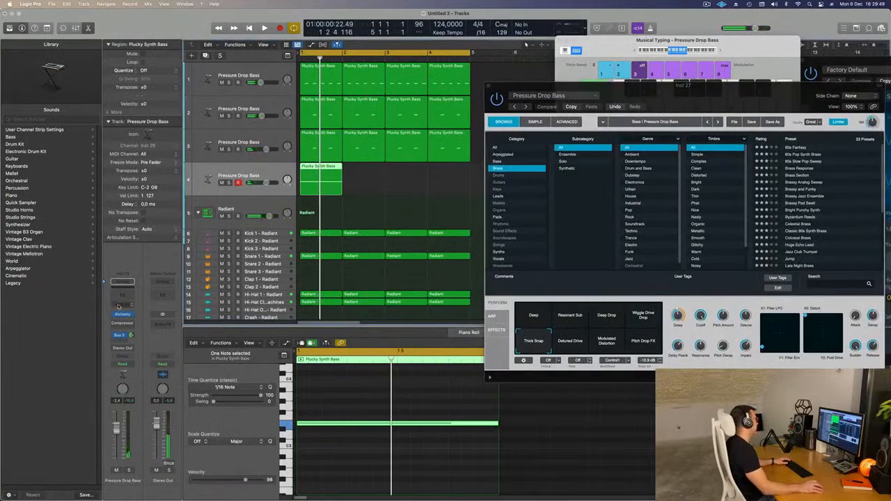
Load the 80s Air Pad preset from the Pads category in the fourth track's Alchemy.
click(122, 315)
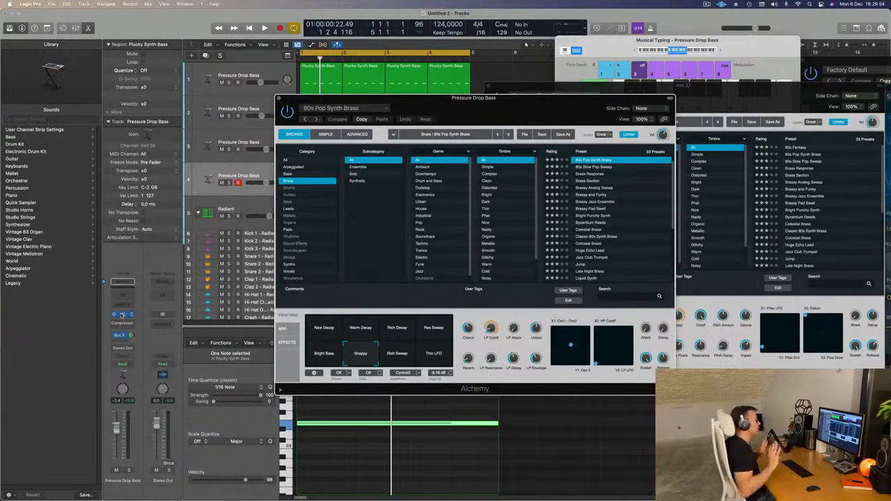
drag(506, 117, 547, 99)
key(space)
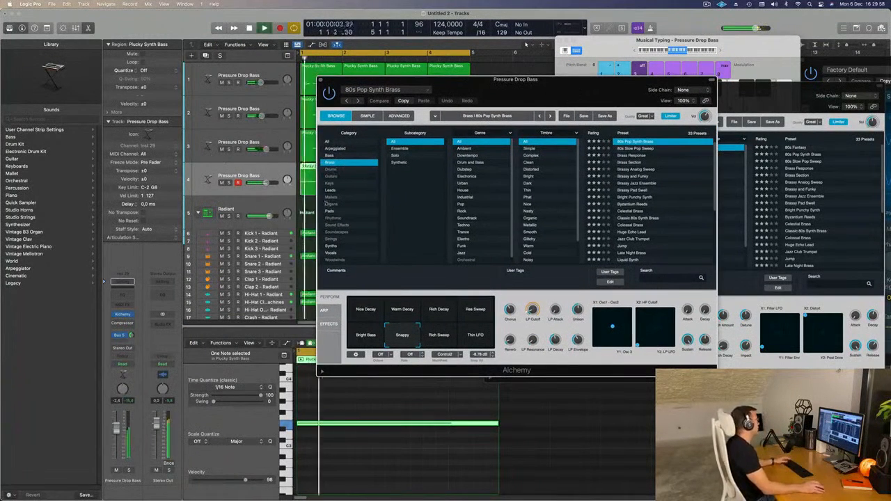
click(330, 210)
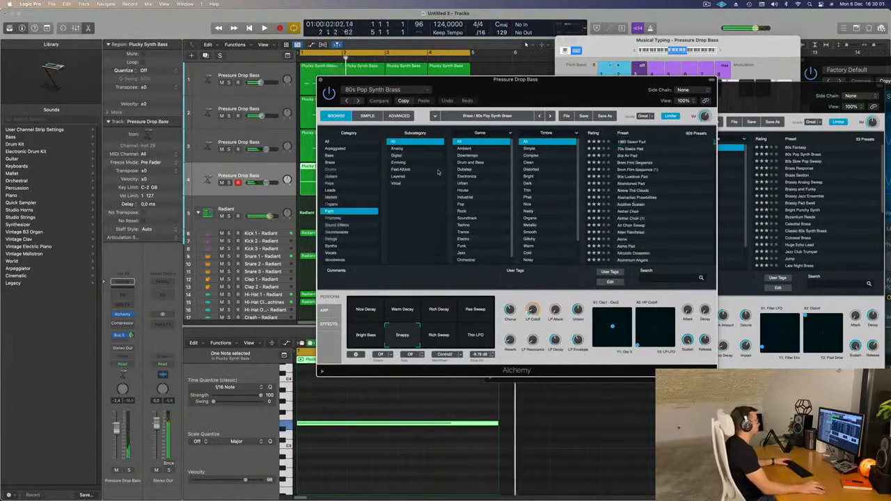
drag(565, 89, 660, 78)
click(578, 173)
key(space)
Transpose the fourth track's sustained note down one octave and audition it.
click(362, 447)
key(shift+alt+Down)
key(space)
drag(621, 75, 629, 72)
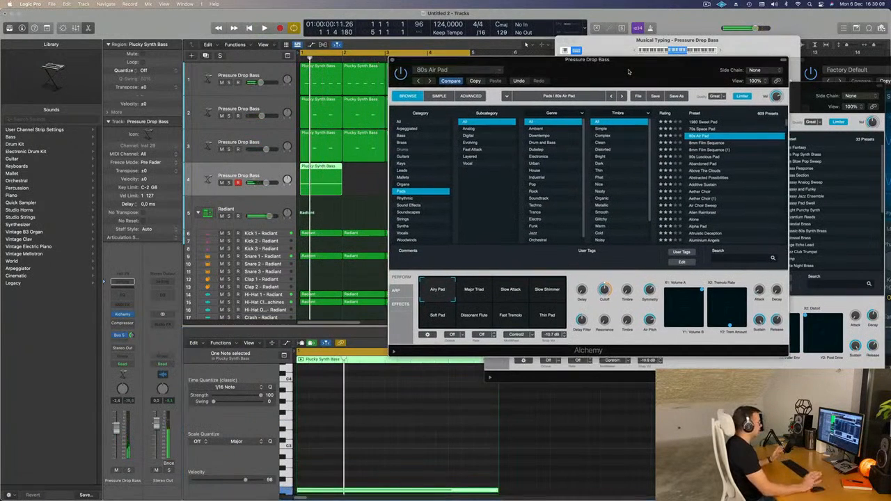
Lower the fourth track's volume to about -11.4 dB and switch its Alchemy preset to Abandoned Pad.
key(space)
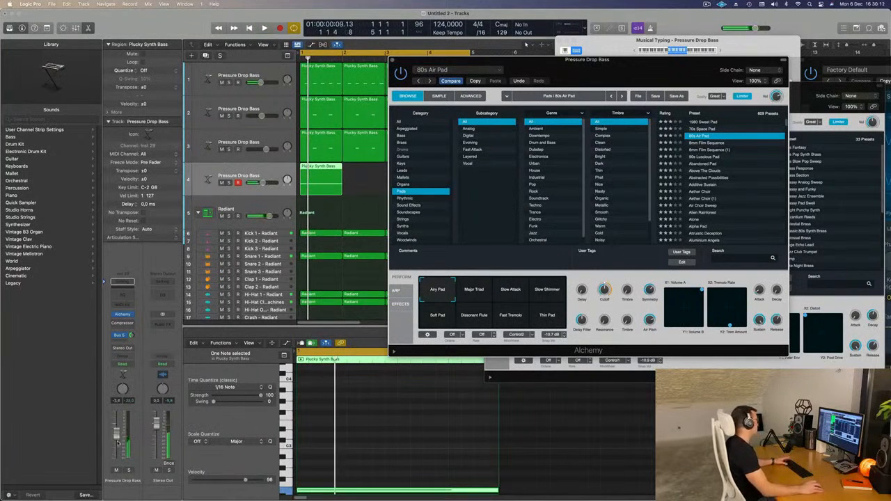
click(703, 165)
drag(675, 60, 690, 24)
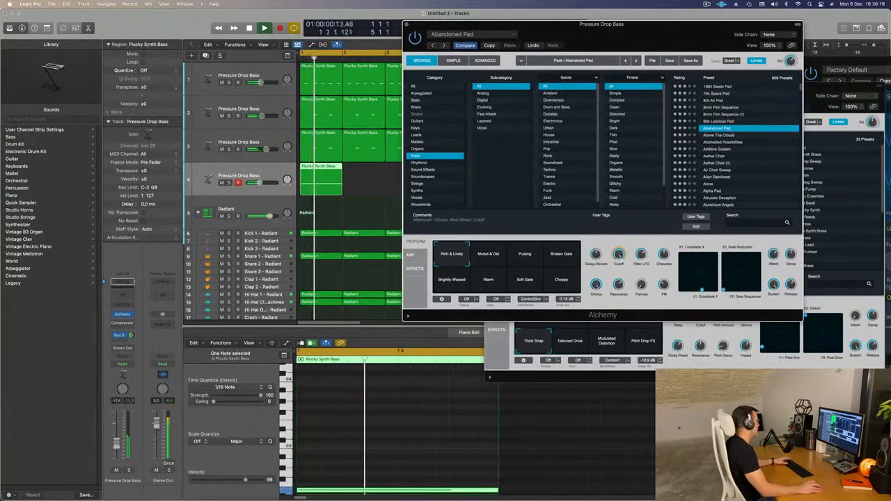
Audition the pad part on track 4 and load the Altruistic Deception preset into its synth.
click(577, 425)
key(space)
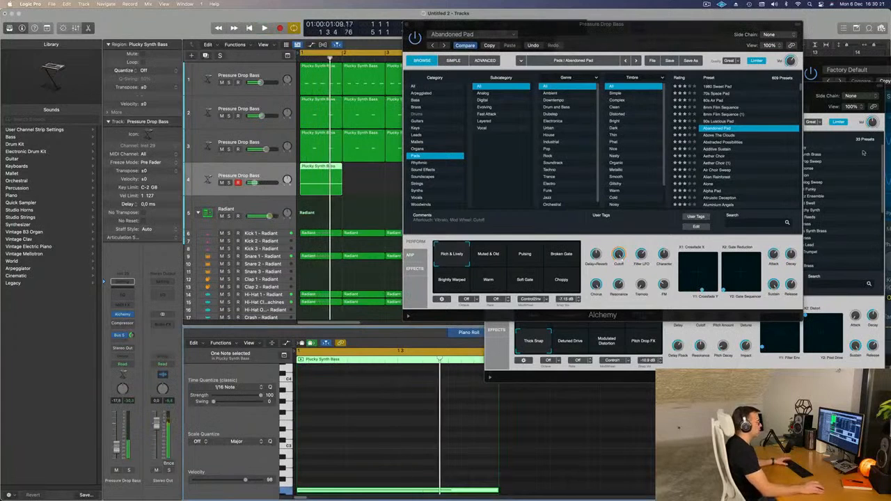
key(space)
scroll(728, 153, down, 3)
click(727, 167)
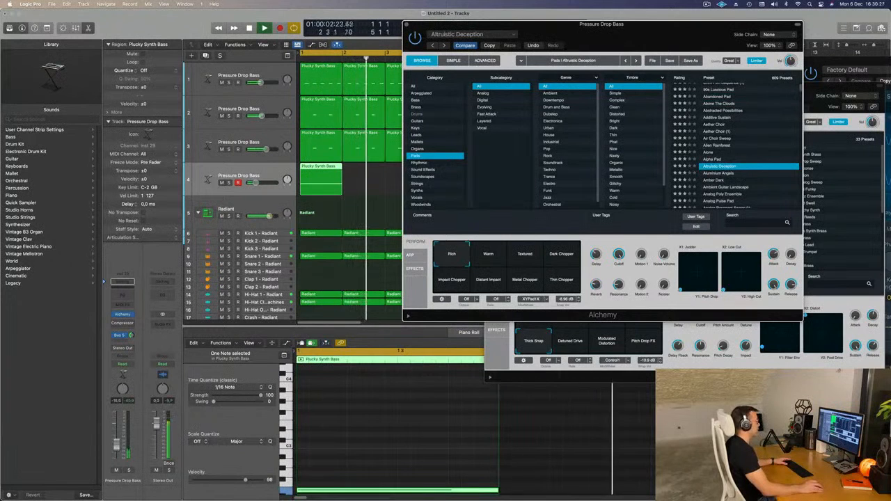
Extend track 4's region and its note to two bars, and repeat the region once to fill the four-bar loop.
drag(529, 25, 802, 175)
key(space)
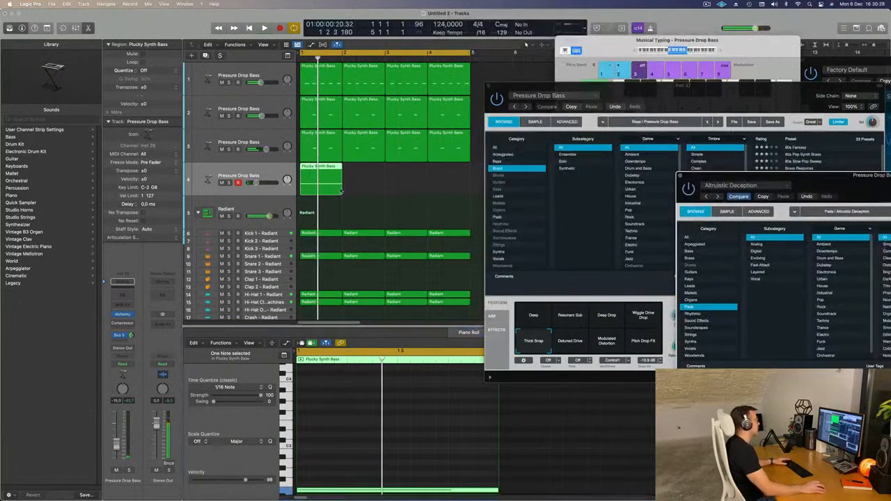
drag(342, 193, 381, 192)
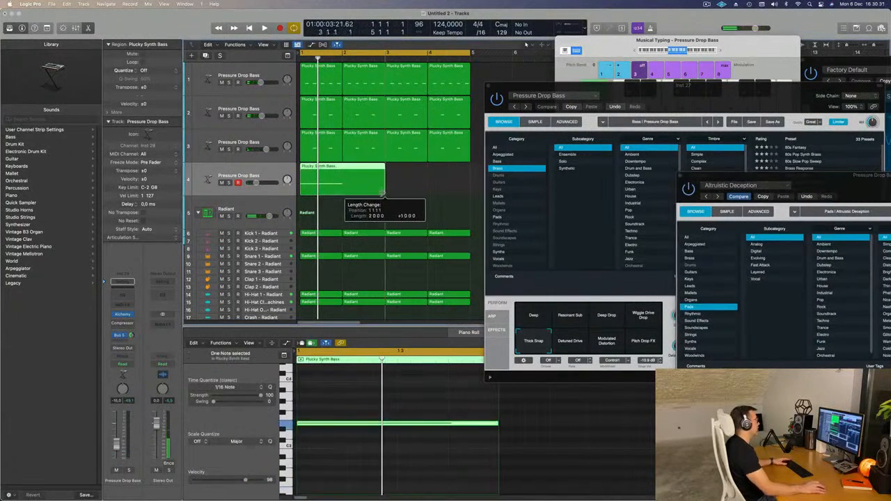
drag(465, 423, 632, 428)
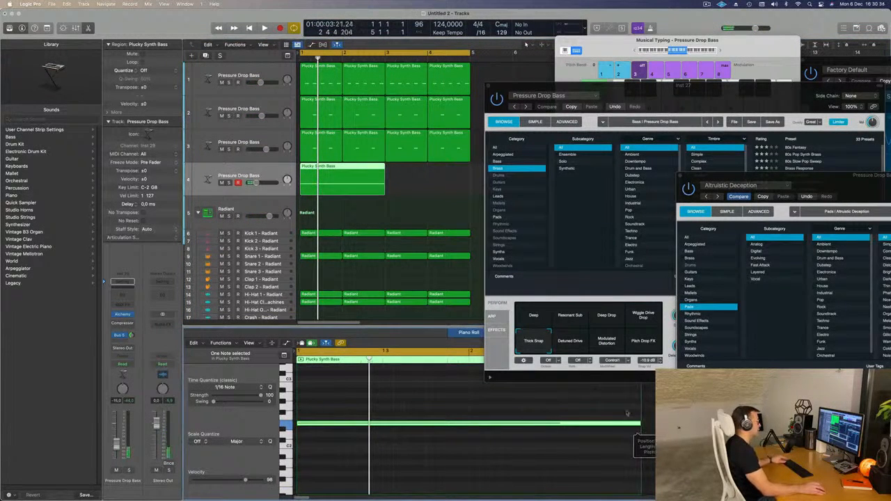
key(super+r)
key(space)
Load the Analog Resonant Sweep 01 pad preset on track 4 while the loop plays.
drag(814, 180, 591, 104)
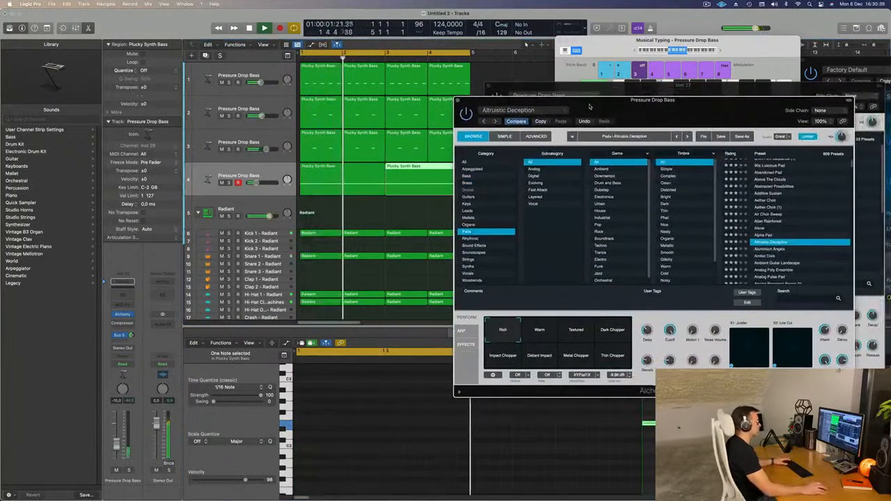
scroll(792, 218, down, 3)
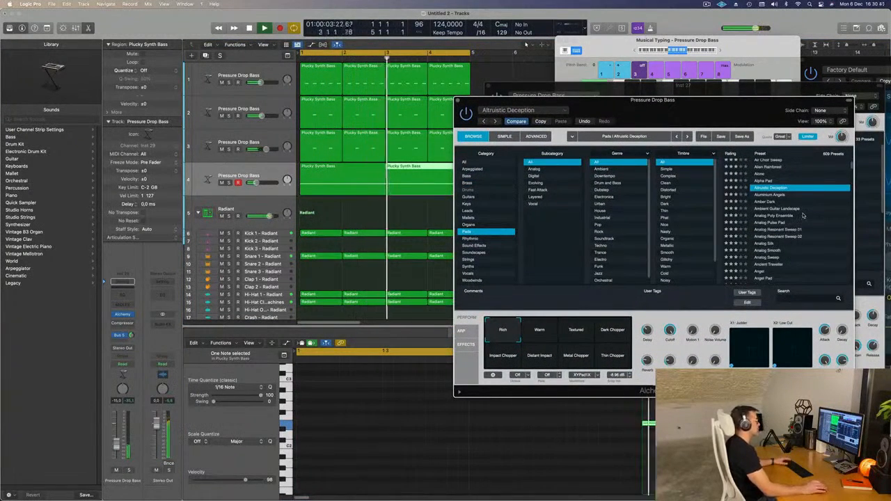
scroll(808, 222, down, 1)
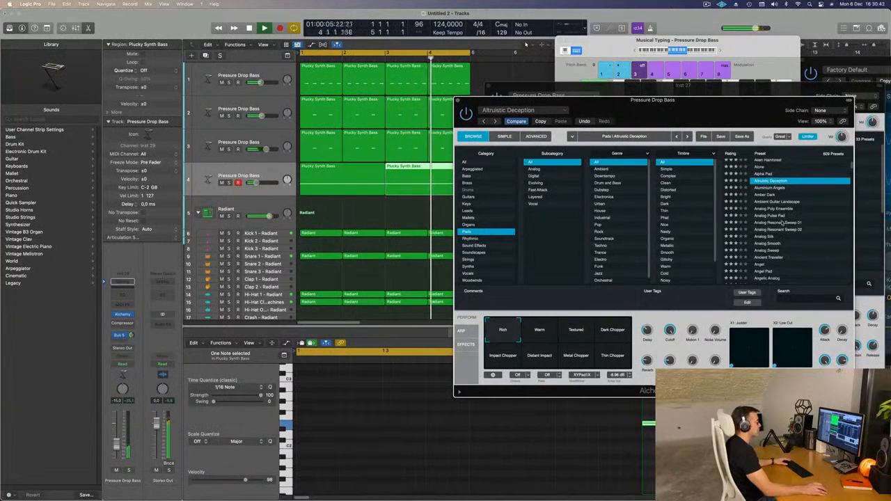
click(782, 223)
scroll(791, 237, down, 1)
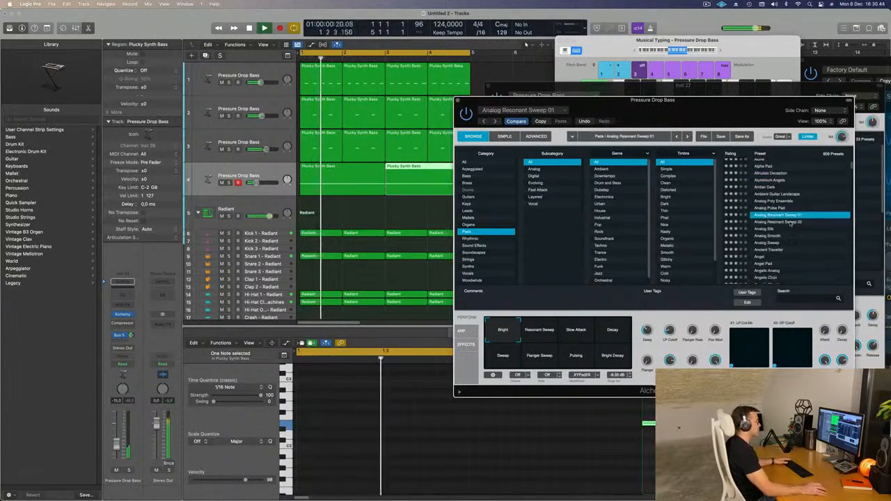
scroll(793, 223, down, 3)
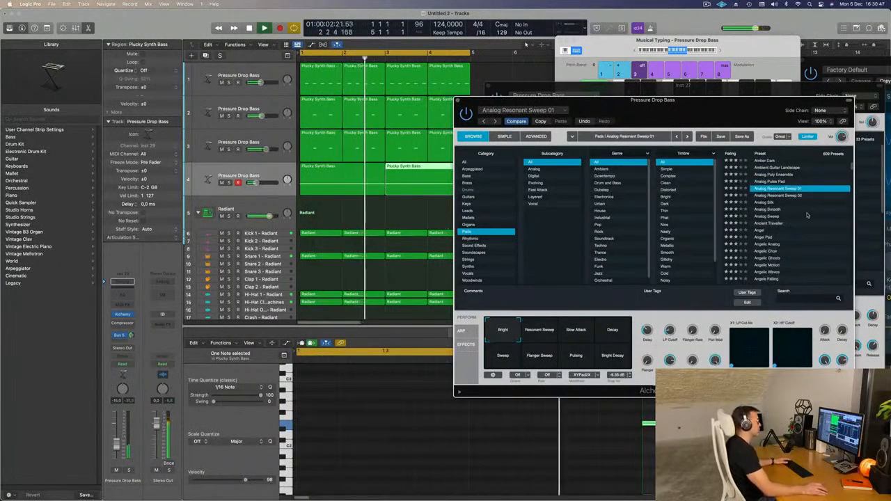
scroll(808, 215, down, 2)
Audition the Pulsing, Flanger Sweep and Bright Decay variations of Analog Resonant Sweep 01.
click(557, 354)
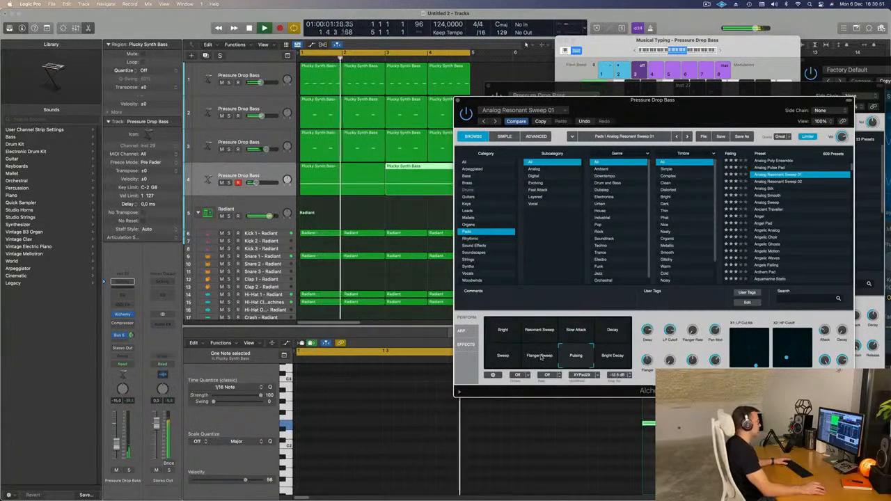
click(540, 356)
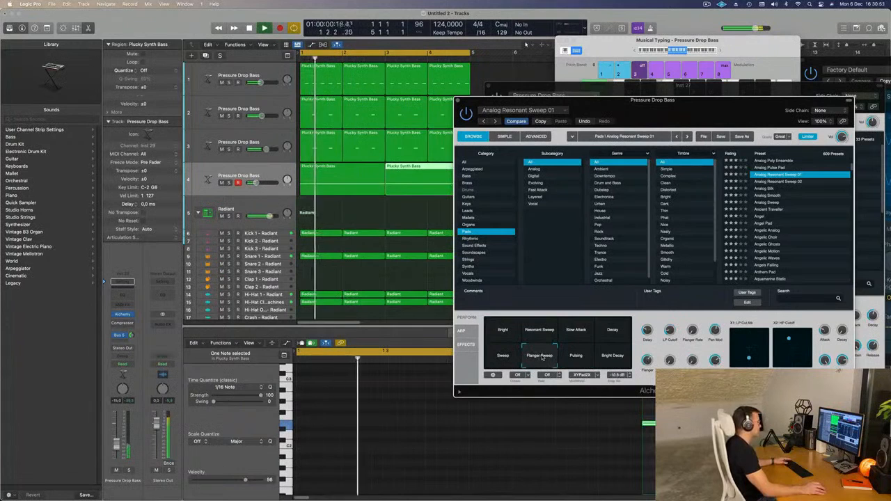
click(612, 355)
Load the Aquamarine Static pad preset on track 4 and listen to it in the loop.
scroll(804, 224, down, 1)
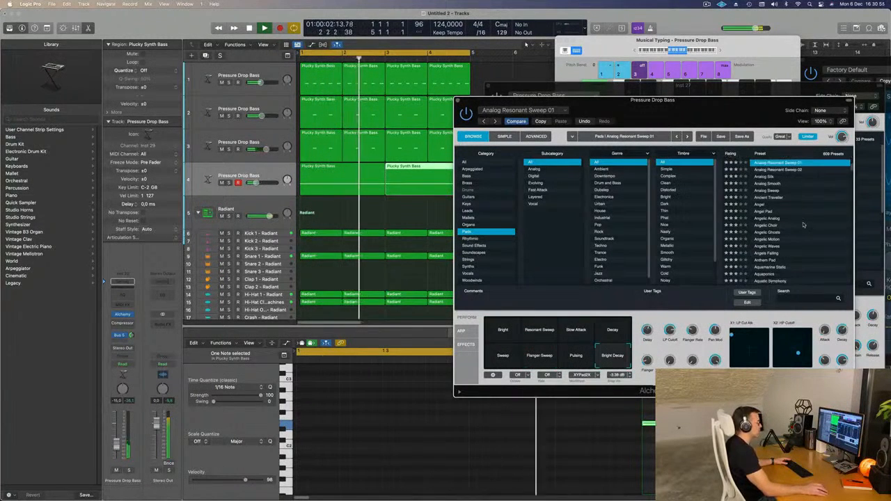
scroll(804, 224, down, 3)
click(778, 234)
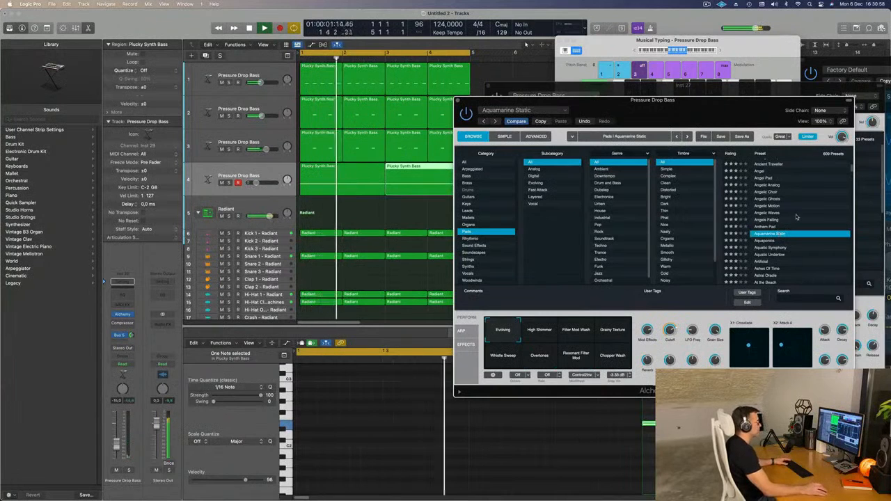
scroll(804, 221, down, 2)
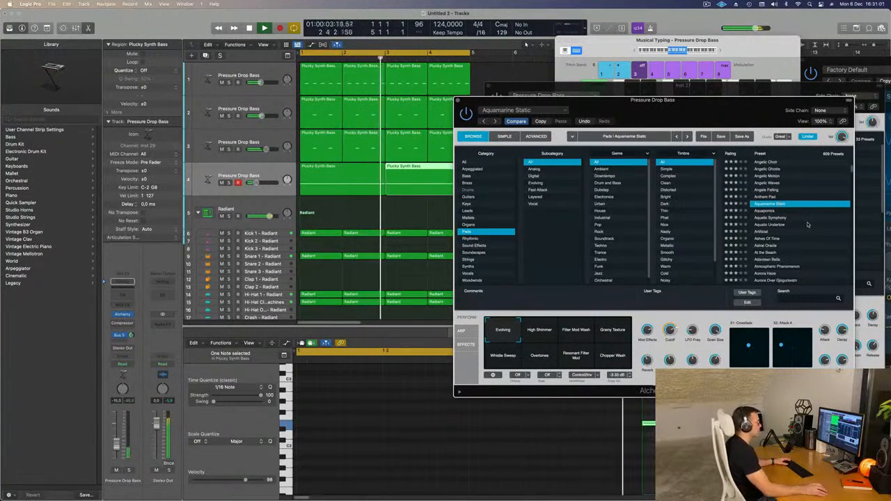
scroll(807, 224, down, 1)
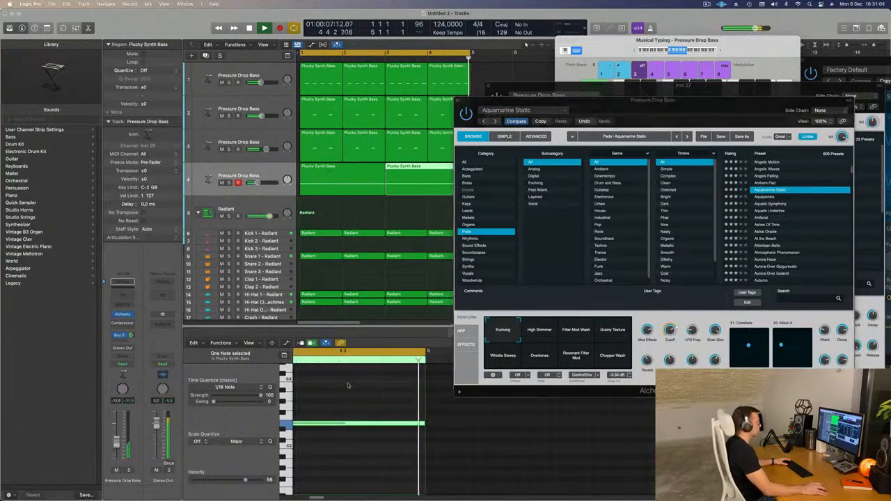
Audition the performance variations of Aquamarine Static from High Shimmer through Chopper Wash.
click(539, 333)
click(575, 332)
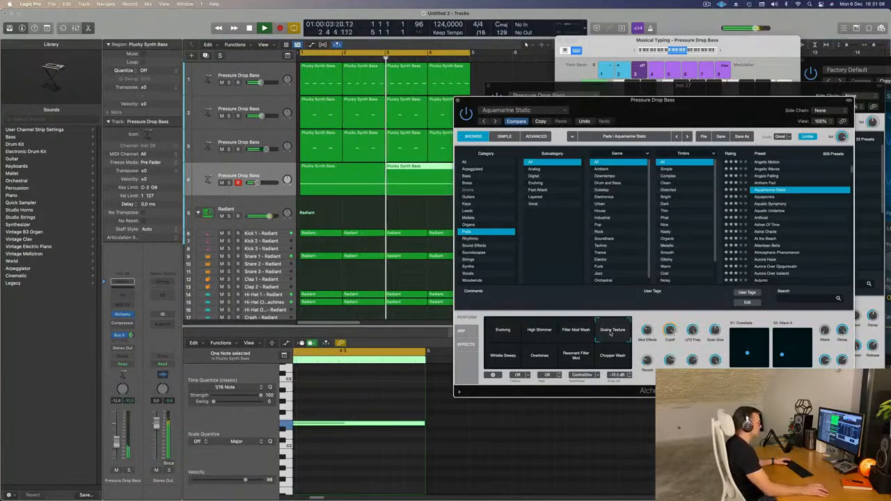
click(502, 355)
key(Return)
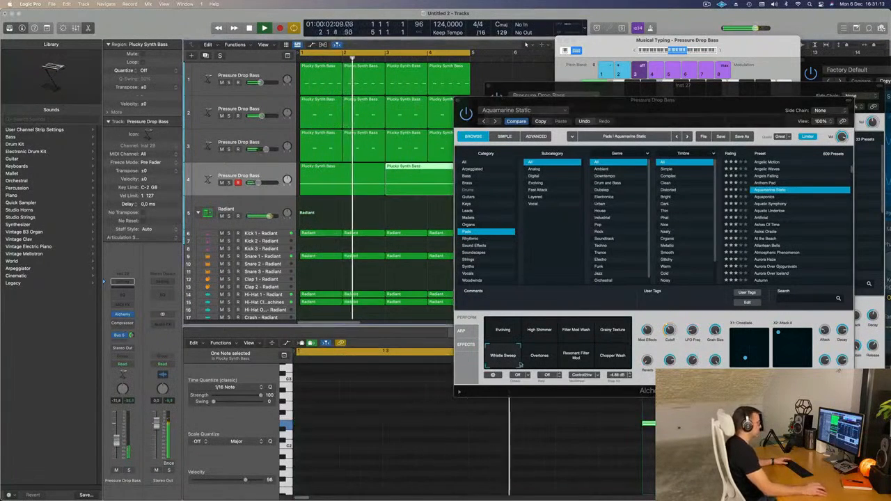
click(539, 355)
click(578, 358)
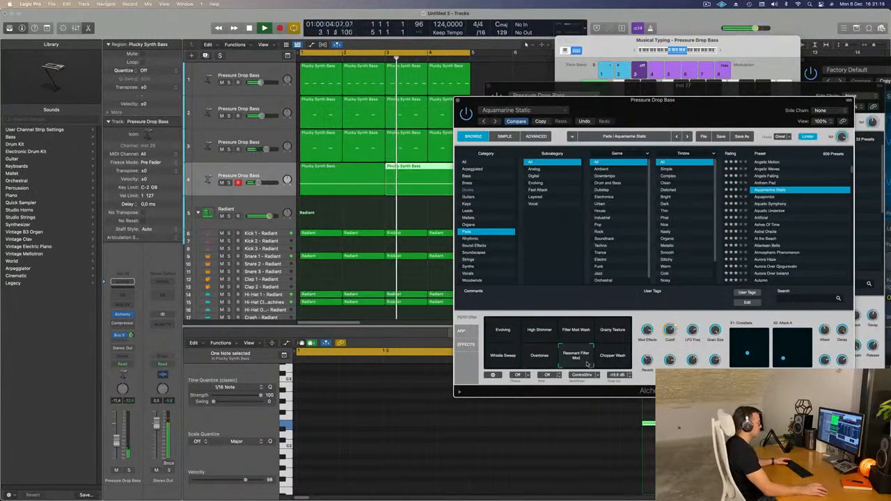
click(615, 361)
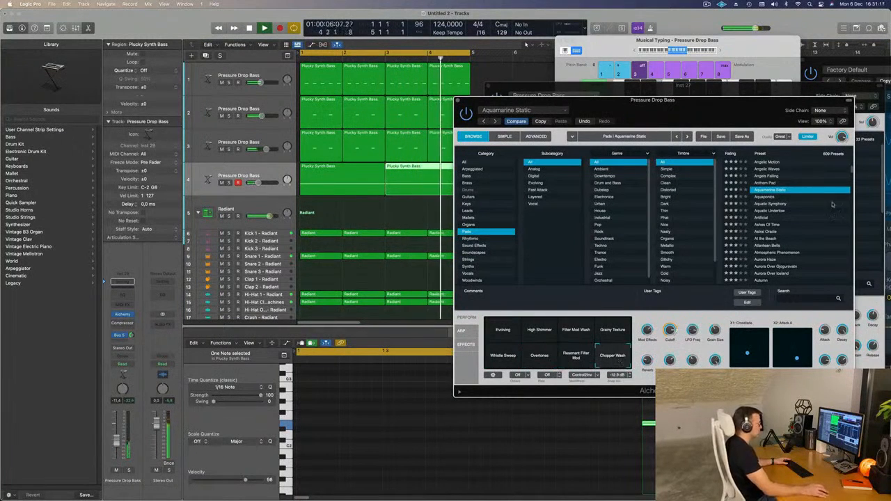
Load the Astral Oracle pad preset on track 4 and try its Rich variation.
scroll(785, 227, down, 2)
click(771, 222)
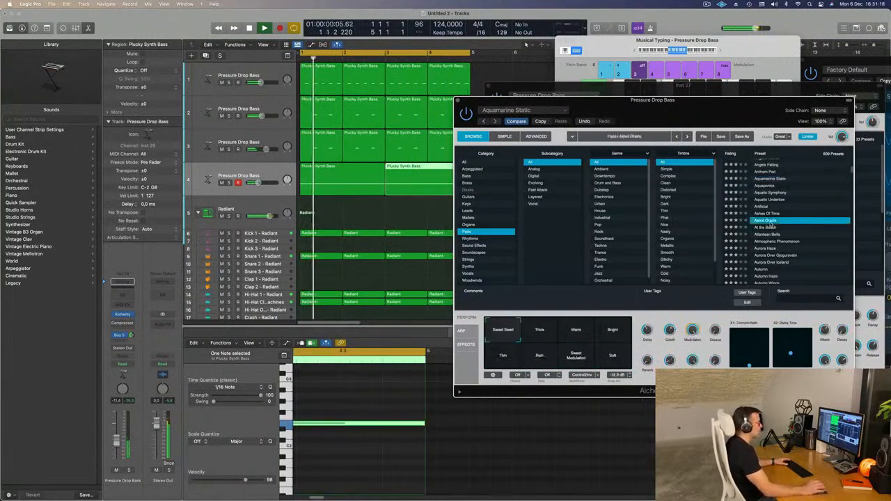
scroll(779, 219, down, 2)
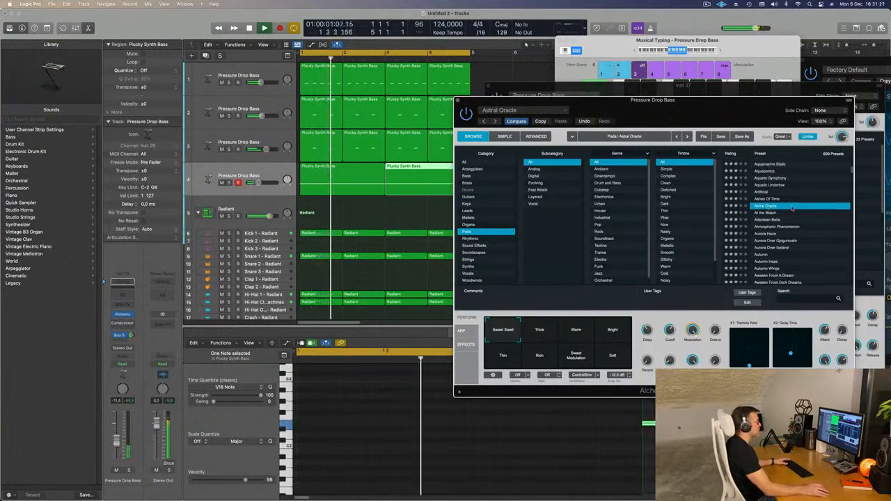
scroll(800, 217, down, 1)
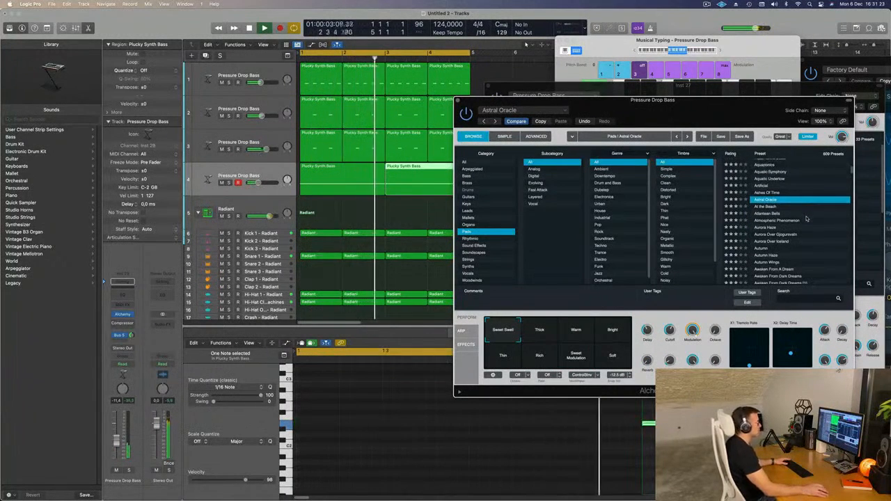
click(540, 357)
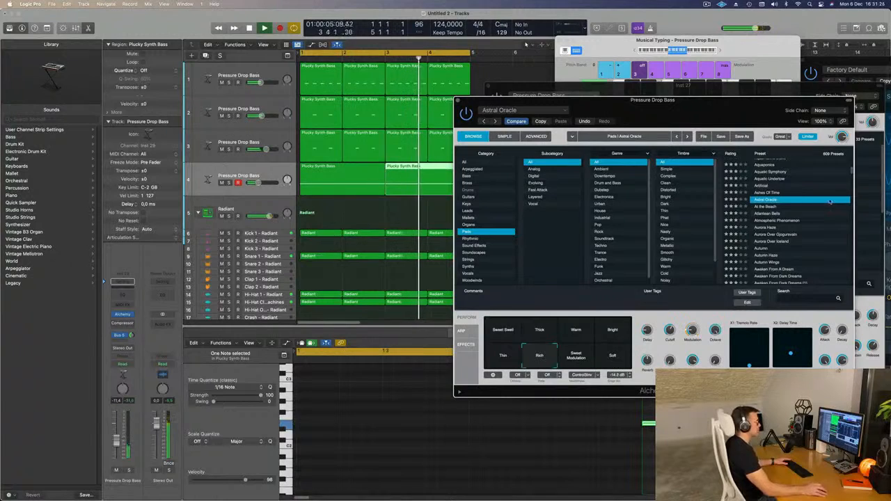
Load the Aurora Over Gjogursvatn pad preset on track 4.
scroll(830, 203, down, 2)
click(783, 221)
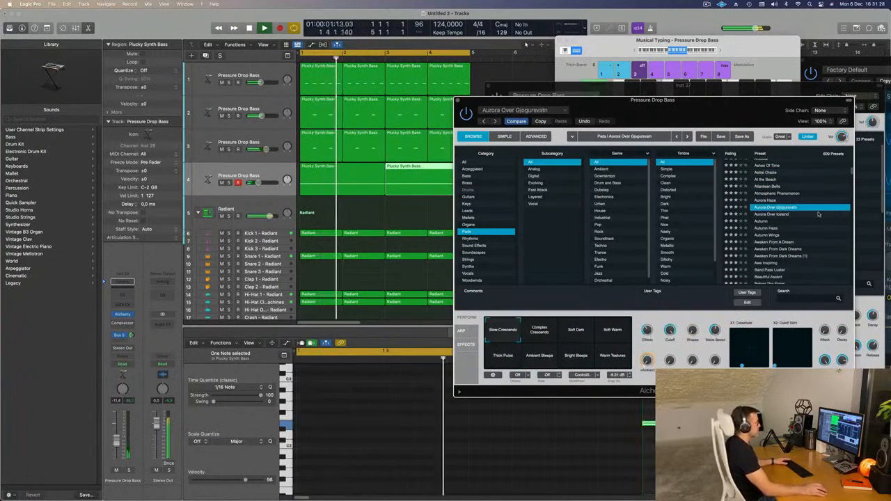
scroll(832, 213, down, 3)
Transpose the notes of both track 4 regions down one octave.
click(544, 474)
drag(350, 217, 420, 187)
click(499, 459)
key(super+a)
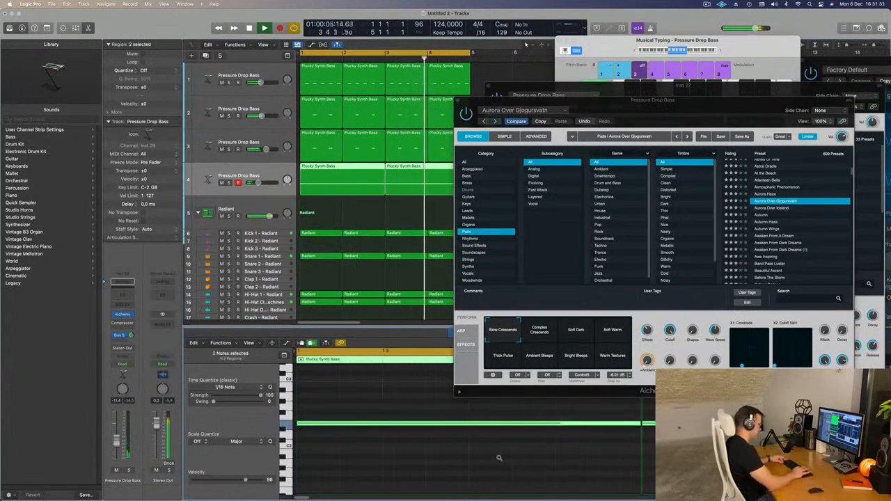
key(alt+shift+Down)
key(space)
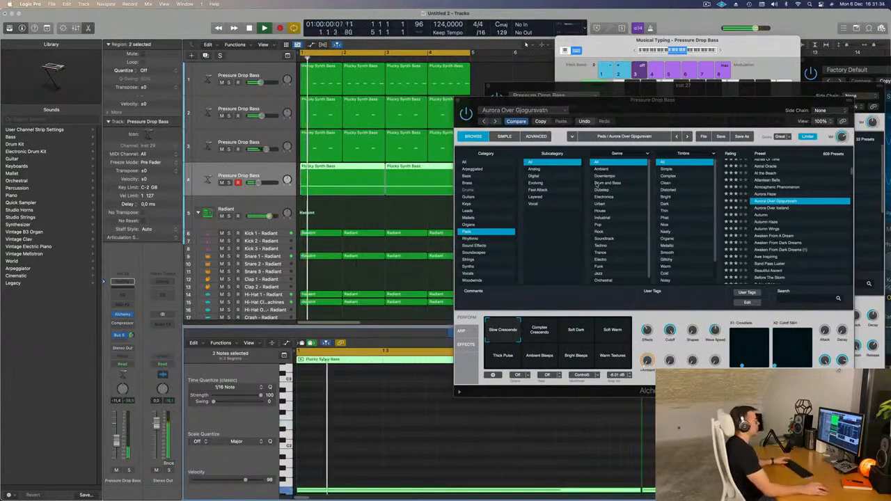
Raise track 4's volume and briefly solo the track to hear the pad alone.
drag(591, 100, 584, 93)
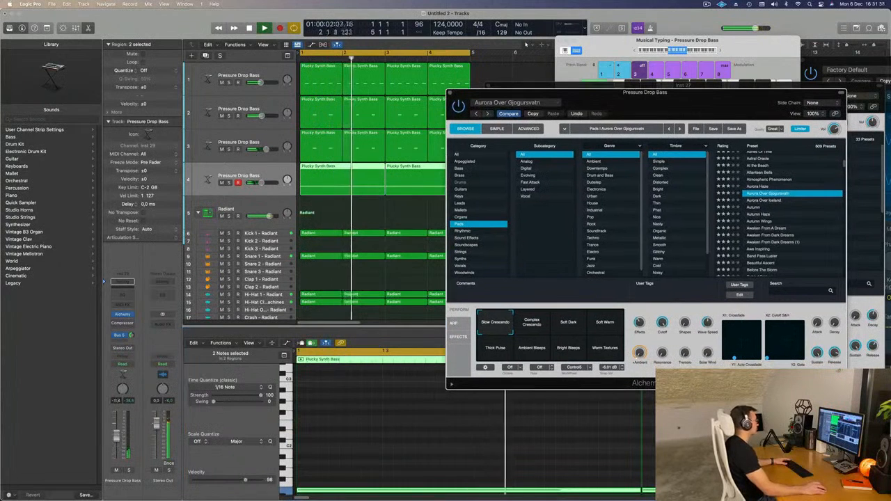
drag(117, 439, 117, 429)
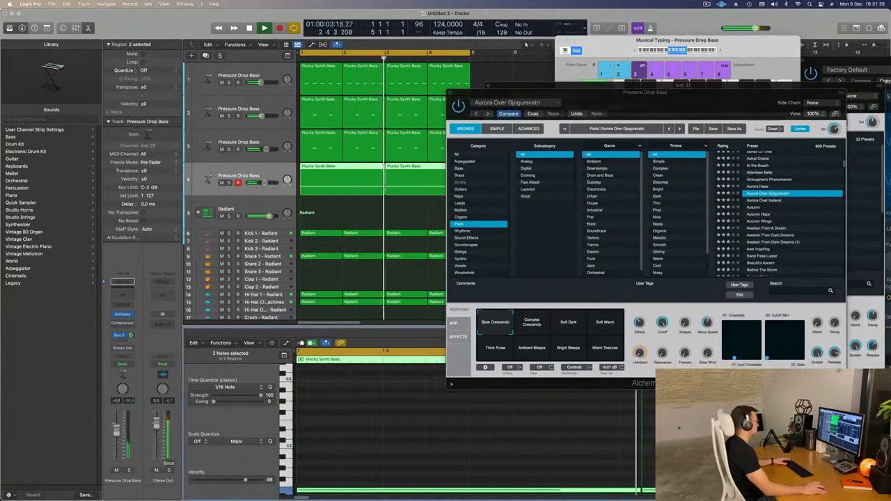
click(128, 471)
click(128, 470)
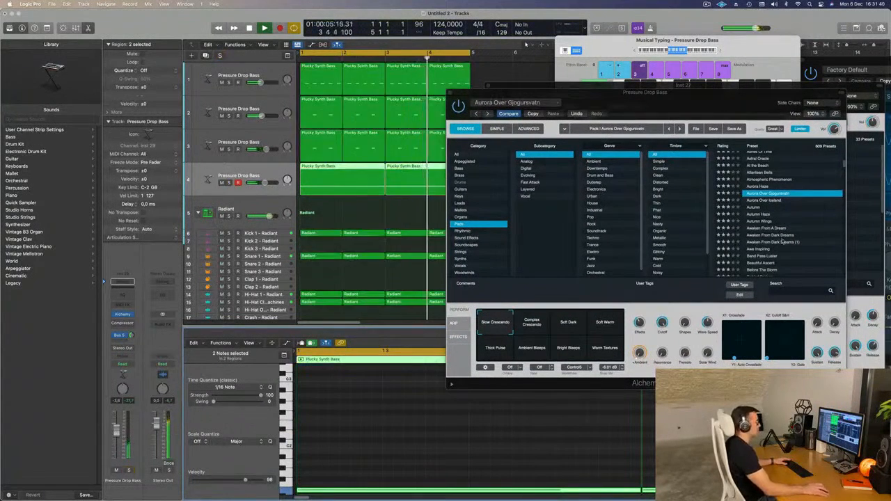
Load the Autumn Haze pad preset on track 4 and audition its Glitchy, Phased and Sequenced variations, ending on Sequenced.
click(759, 214)
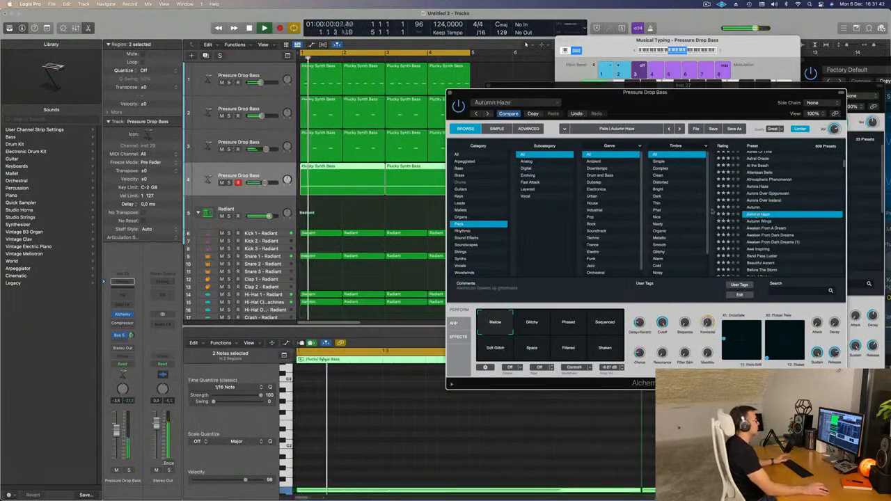
drag(538, 301, 517, 285)
click(512, 309)
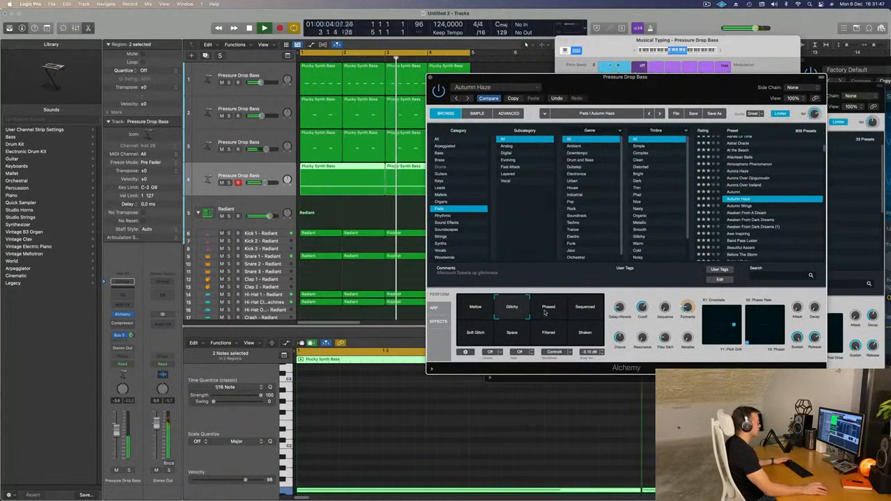
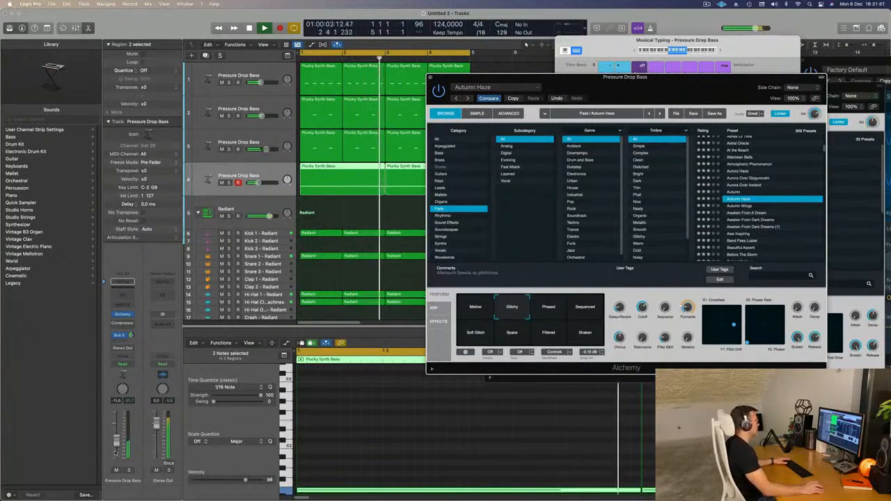
click(550, 308)
key(space)
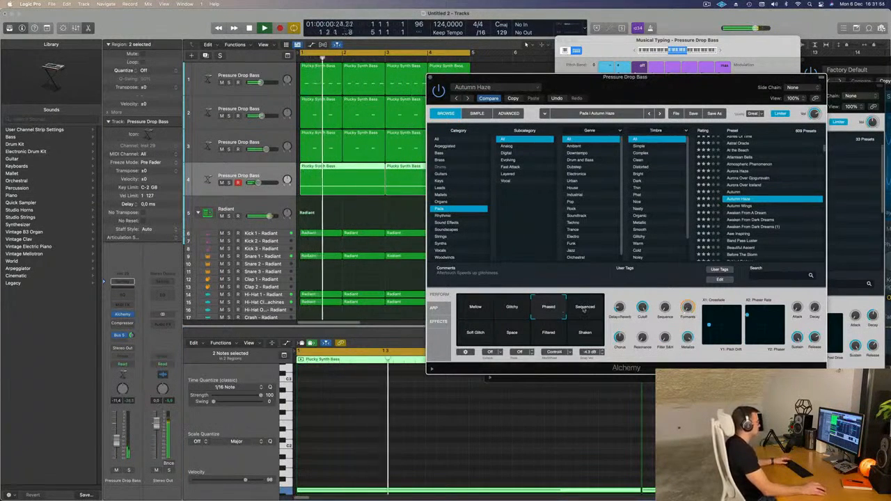
click(586, 308)
key(space)
key(space)
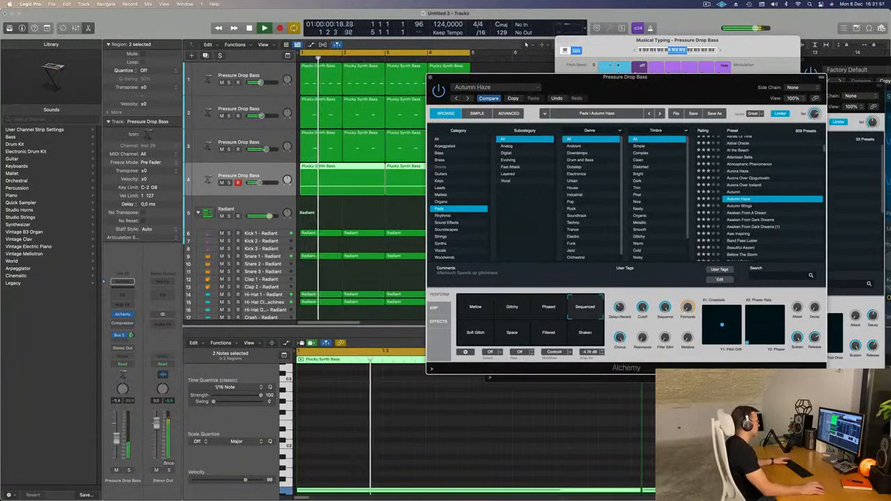
Raise track 4's volume and audition Autumn Haze's Soft Glitch and Shaken variations, briefly soloing the track and settling on Soft Glitch.
drag(117, 442, 117, 438)
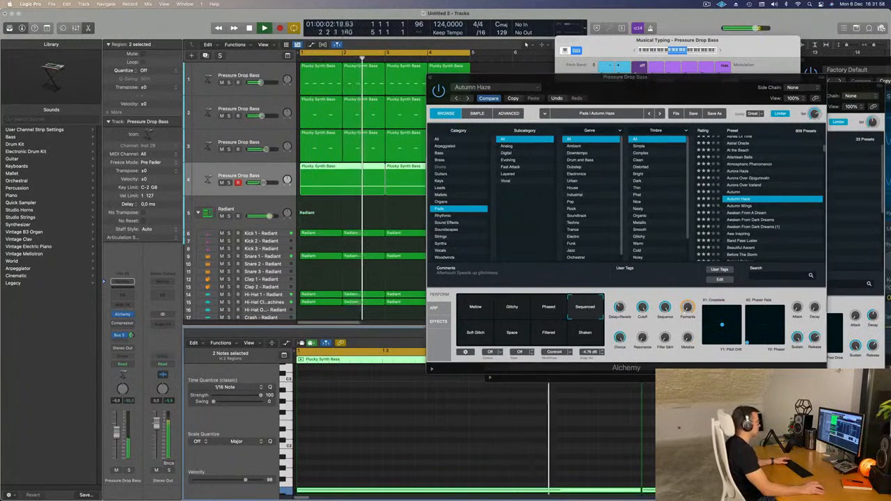
click(473, 334)
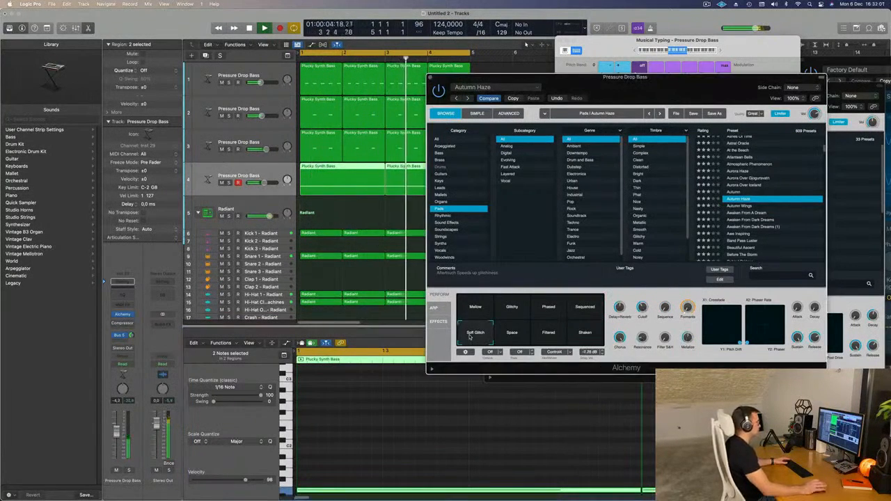
click(128, 471)
click(129, 470)
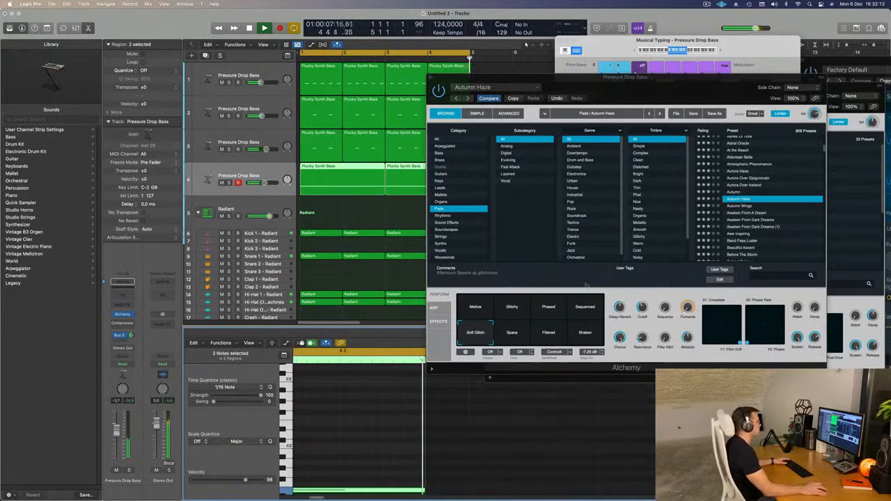
click(586, 333)
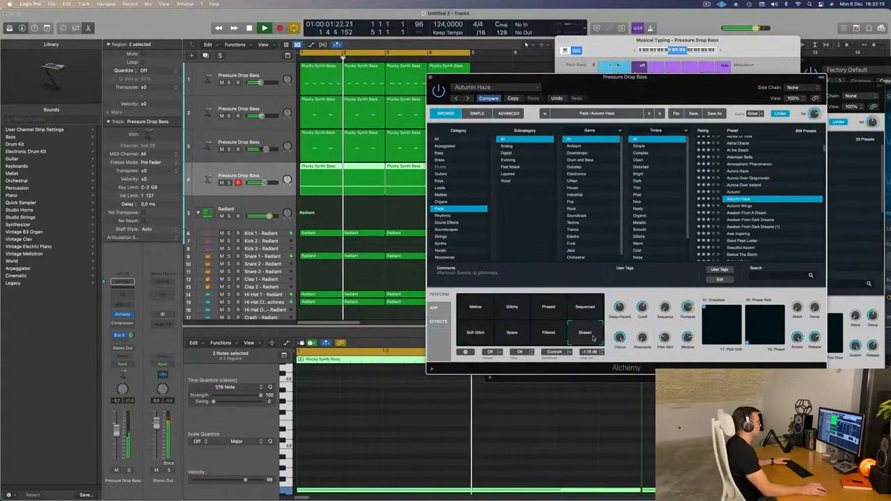
click(475, 333)
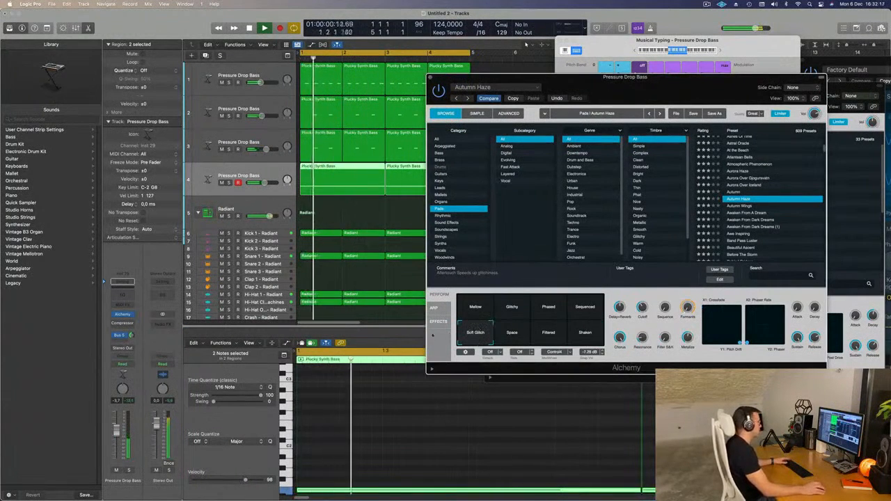
Adjust the Autumn Haze pad's Cutoff, replay the loop and raise track 4's volume to about -2.9 dB.
drag(644, 293, 644, 309)
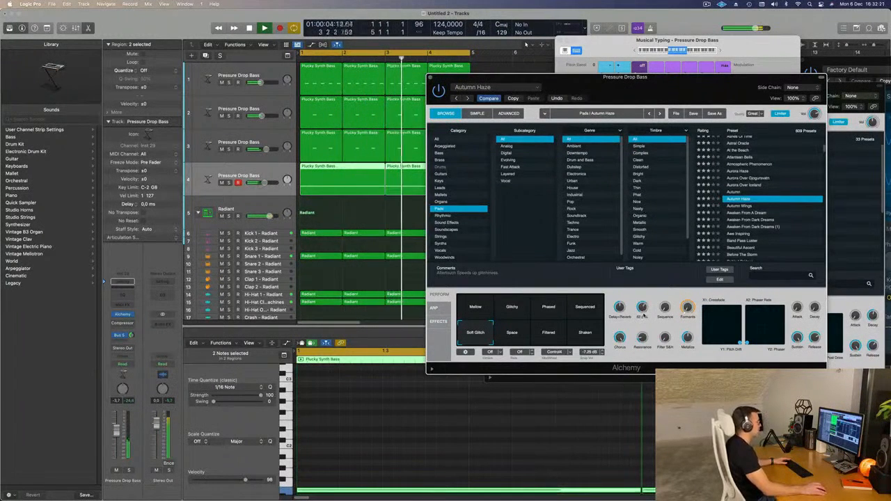
drag(624, 297, 645, 308)
key(space)
key(space)
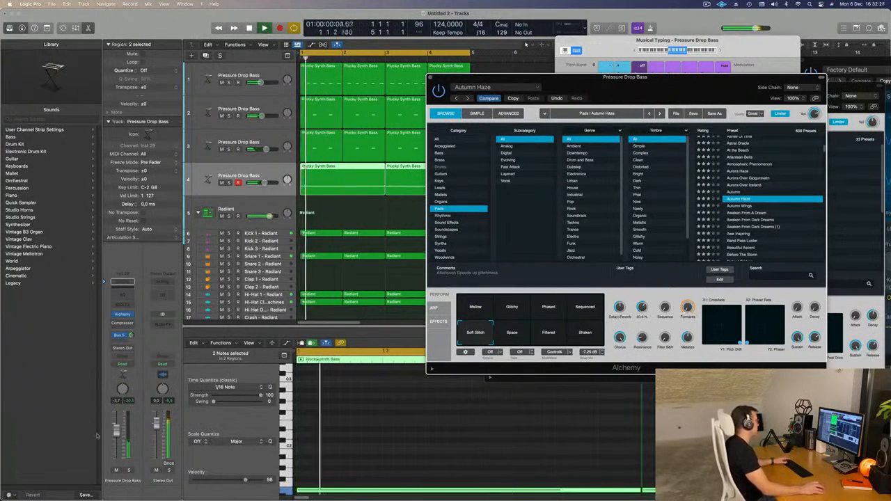
drag(116, 430, 116, 429)
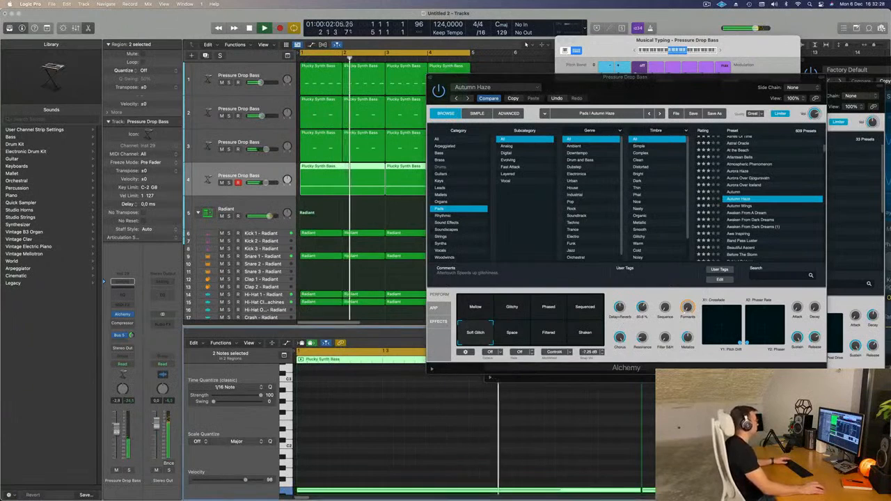
Clear the open Alchemy plug-in windows away from the arrangement.
drag(556, 75, 491, 92)
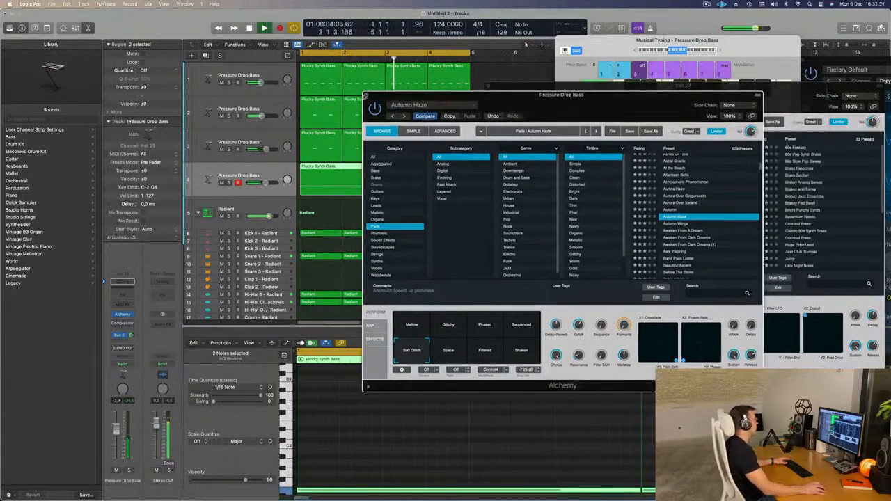
click(821, 85)
drag(821, 85, 741, 98)
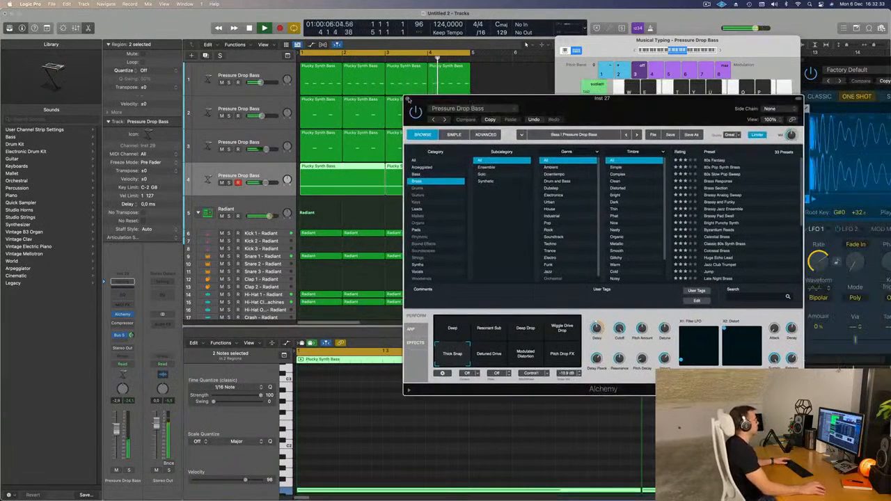
click(434, 206)
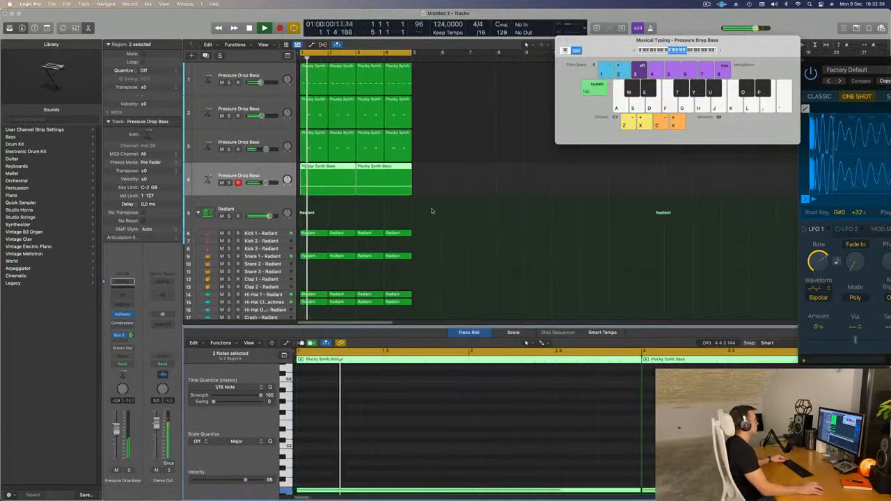
Repeat all regions of the four-bar loop three times to build a 16-bar arrangement.
key(super+a)
key(super+r)
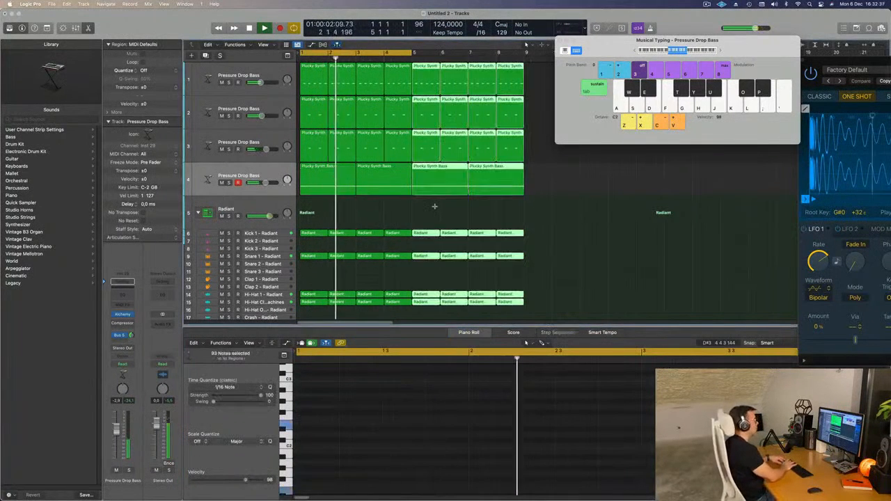
key(super+r)
key(super+r)
Extend the cycle range over all 16 bars, play from the start and deselect the regions.
ctrl+alt+click(515, 207)
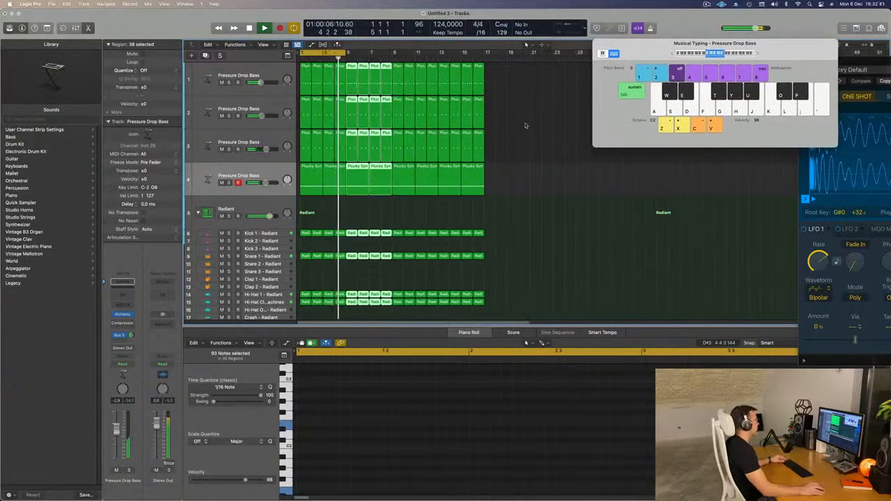
key(super+Right)
key(super+Right)
key(super+Right)
drag(348, 53, 584, 61)
key(space)
key(space)
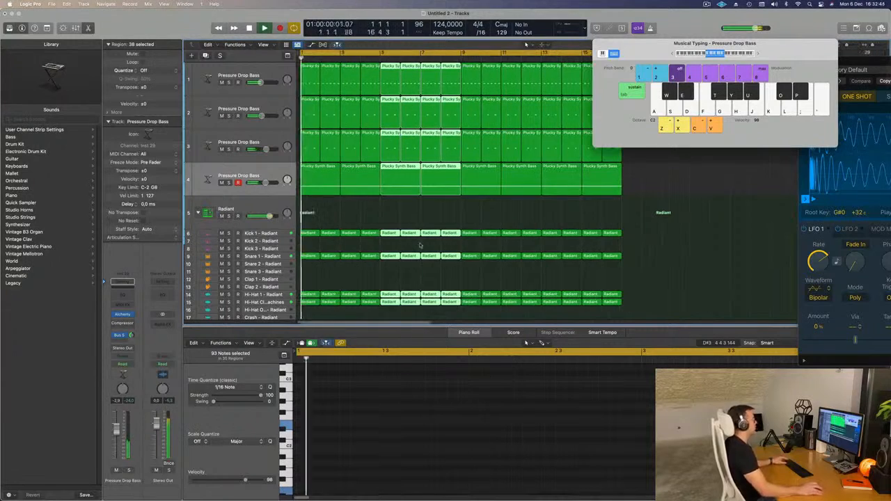
key(super+Left)
click(378, 212)
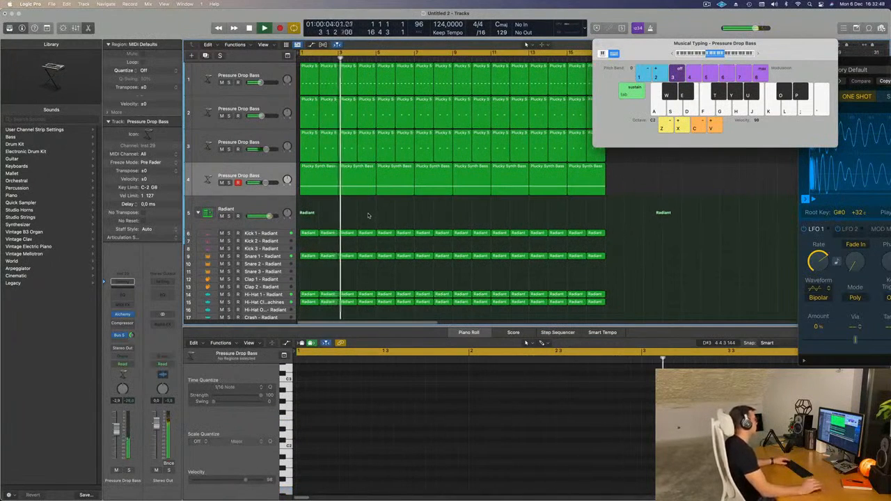
Briefly solo track 4 and inspect its Alchemy pad settings, closing the plug-in view again.
click(229, 182)
click(229, 183)
click(235, 176)
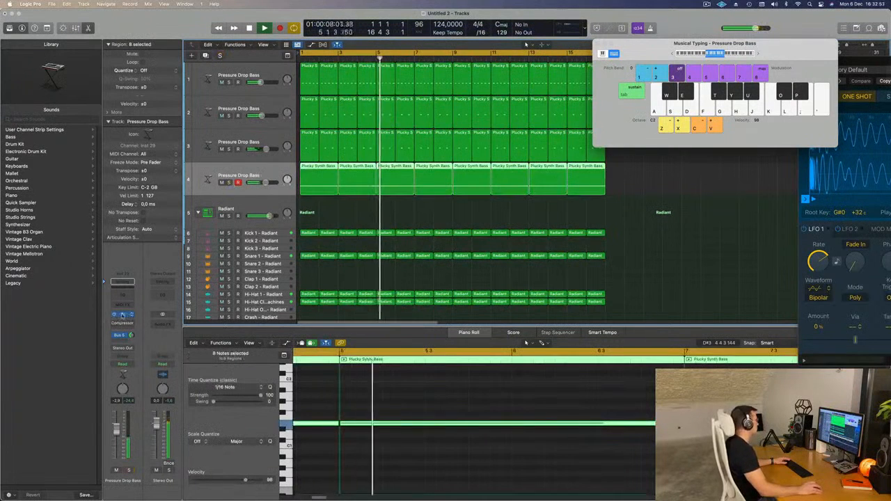
click(122, 314)
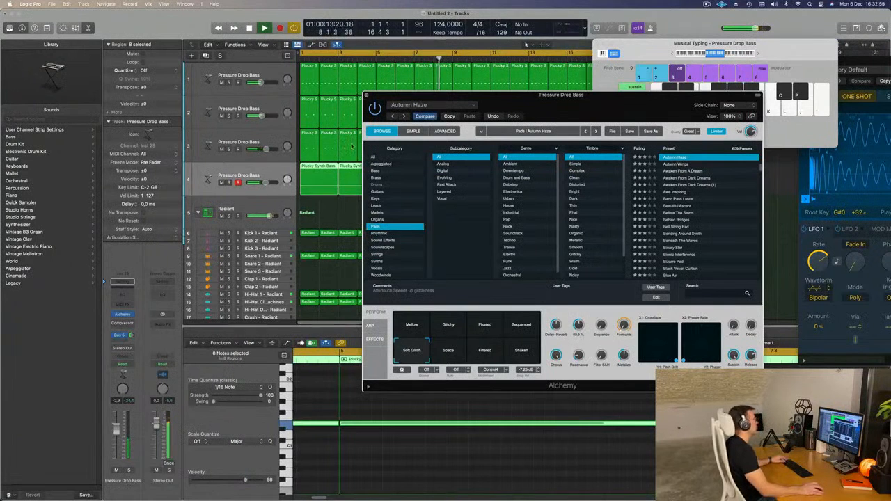
key(v)
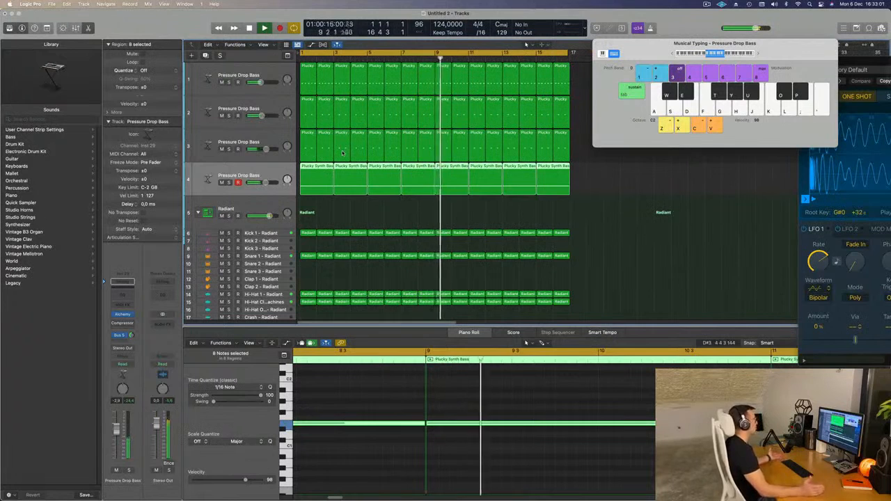
Copy the first Kick 1 region to the start of the Kick 3 track.
scroll(362, 156, down, 4)
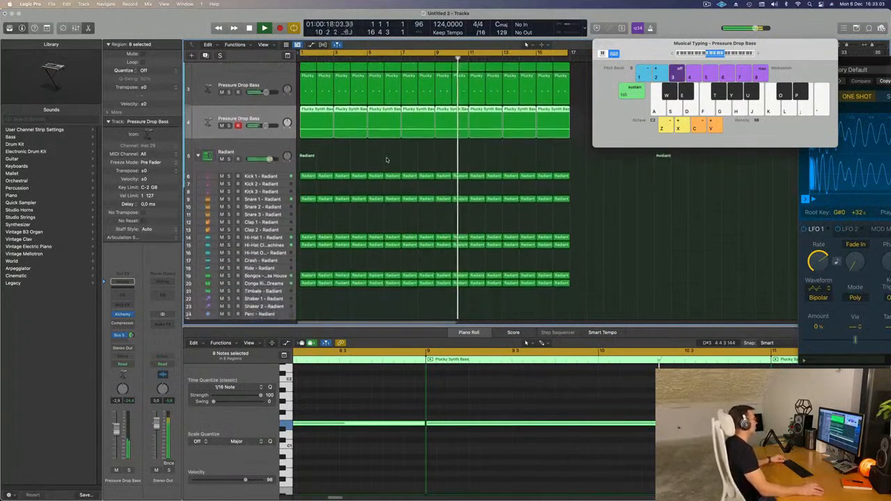
scroll(383, 139, up, 4)
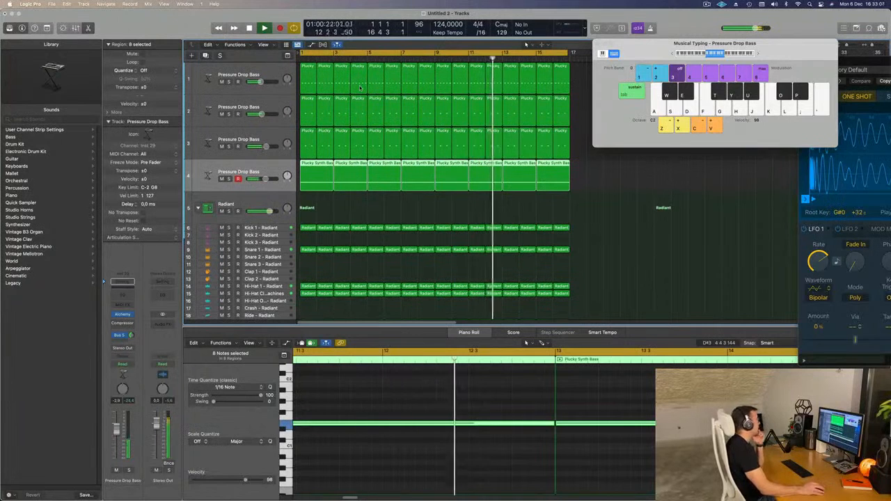
scroll(312, 202, down, 2)
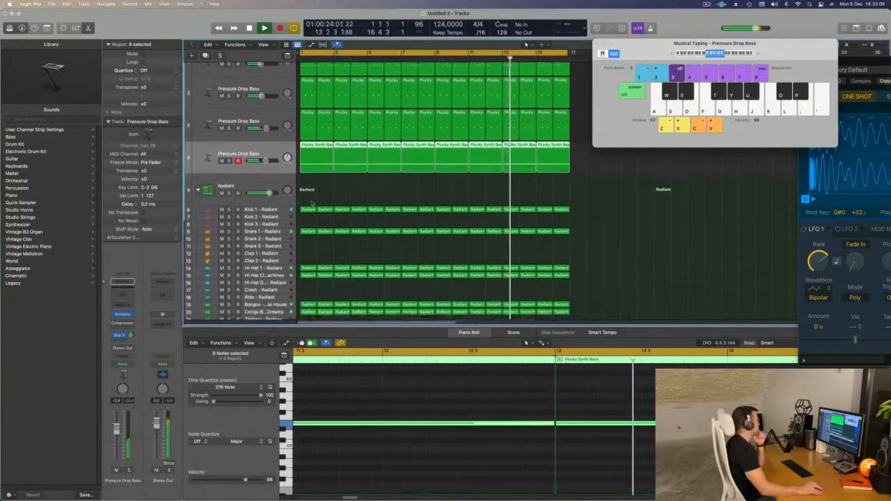
click(309, 207)
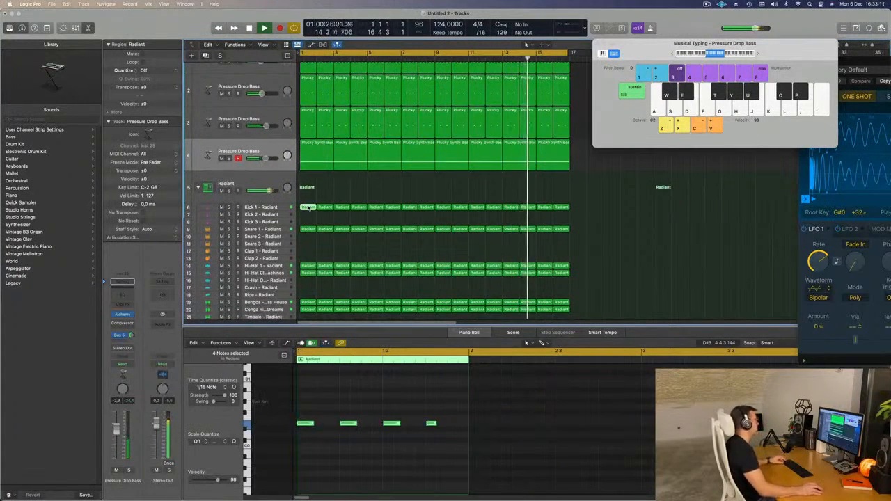
drag(307, 211, 307, 214)
drag(304, 405, 459, 437)
drag(307, 214, 307, 220)
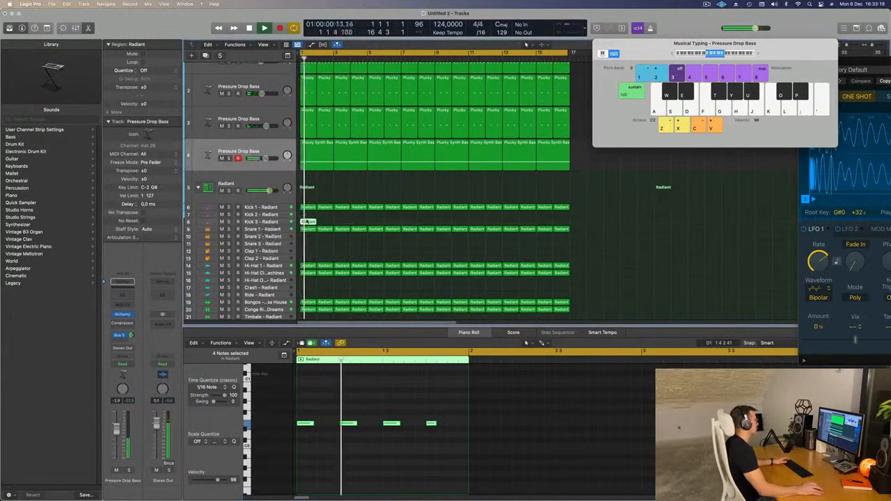
Solo and mute the Kick 3 track in turn to compare the beat with and without the added kick.
key(space)
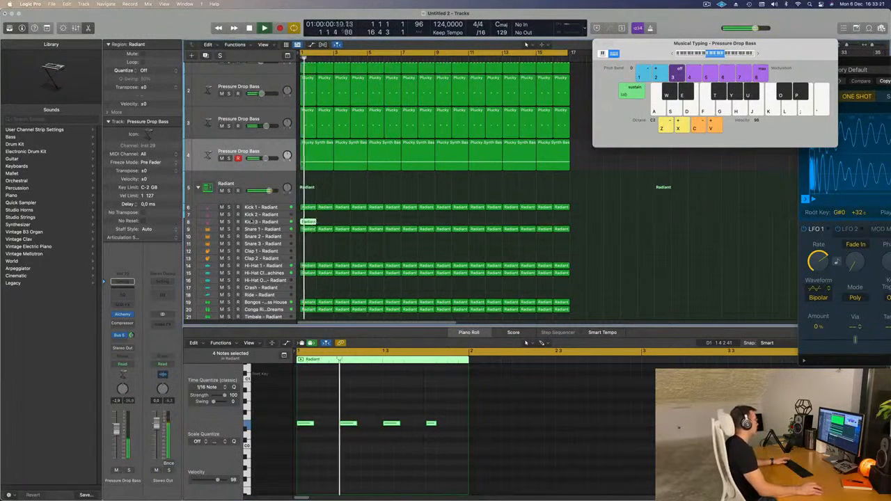
click(228, 222)
key(space)
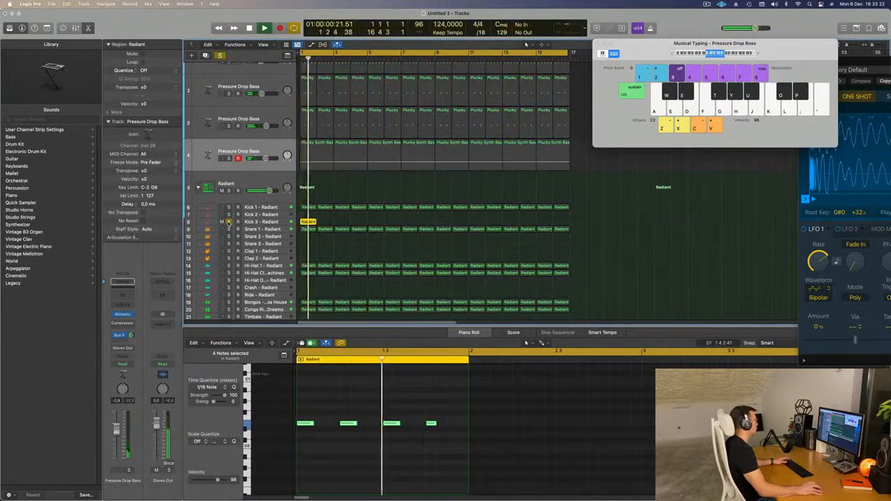
click(229, 222)
key(space)
key(space)
click(221, 221)
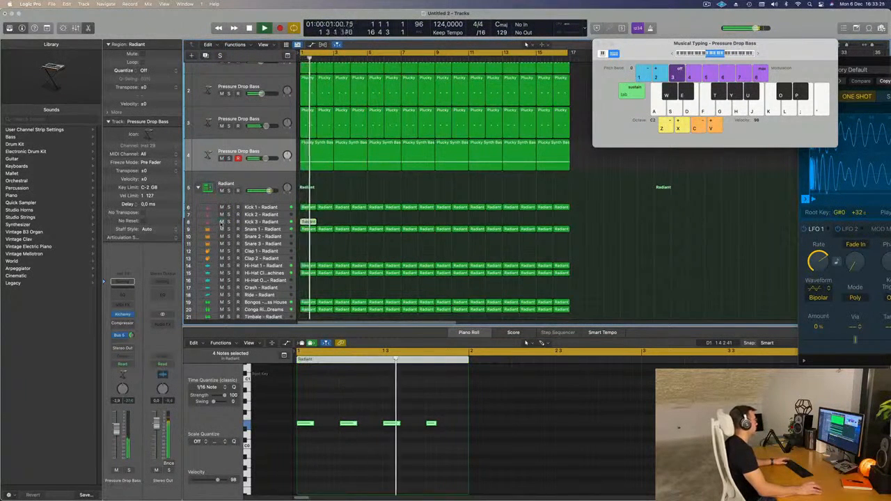
click(222, 222)
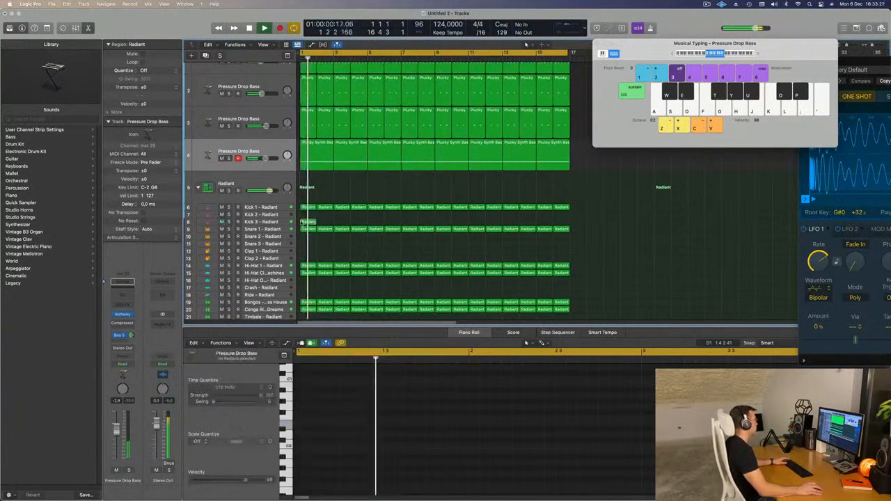
Repeat the Kick 3 region bar by bar until it fills the 16-bar arrangement.
key(super+r)
key(super+r)
key(super+r)
key(super+r)
key(super+r)
key(super+r)
key(super+r)
key(super+r)
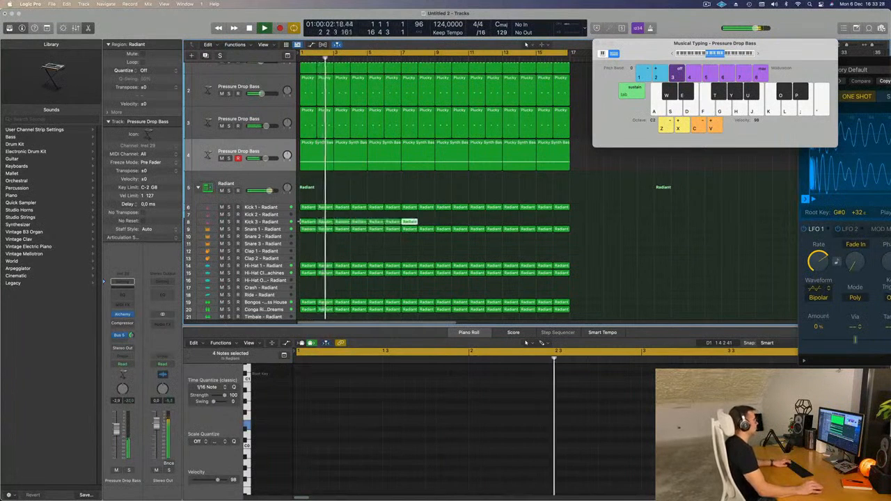
key(super+r)
key(super+r)
key(super+r)
key(super+r)
key(super+r)
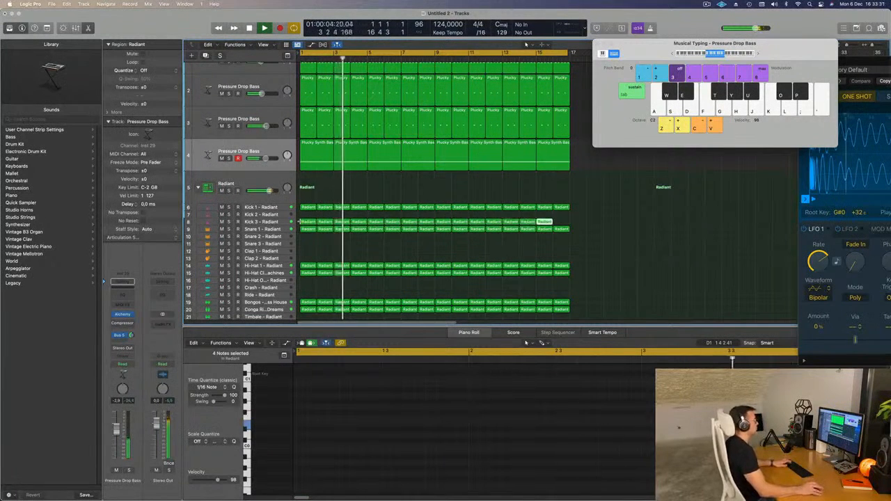
Briefly solo the Kick 3 track and raise its volume to about -11.6 dB.
click(263, 223)
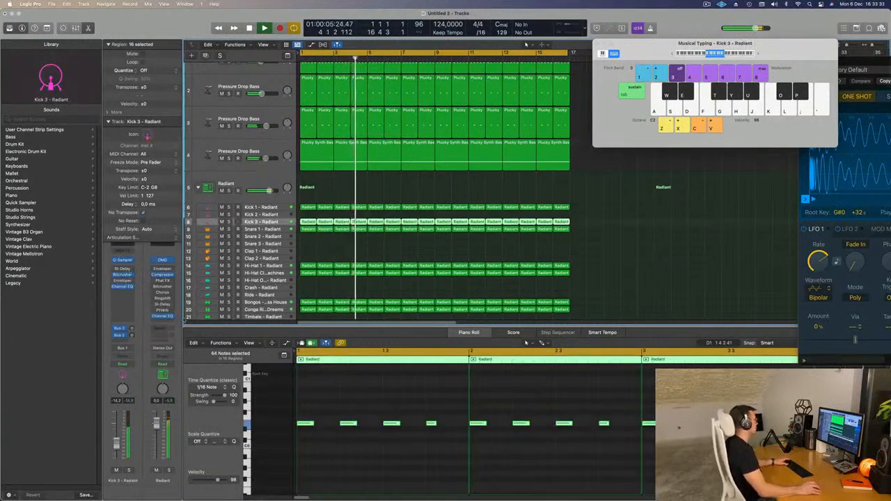
click(128, 470)
click(128, 471)
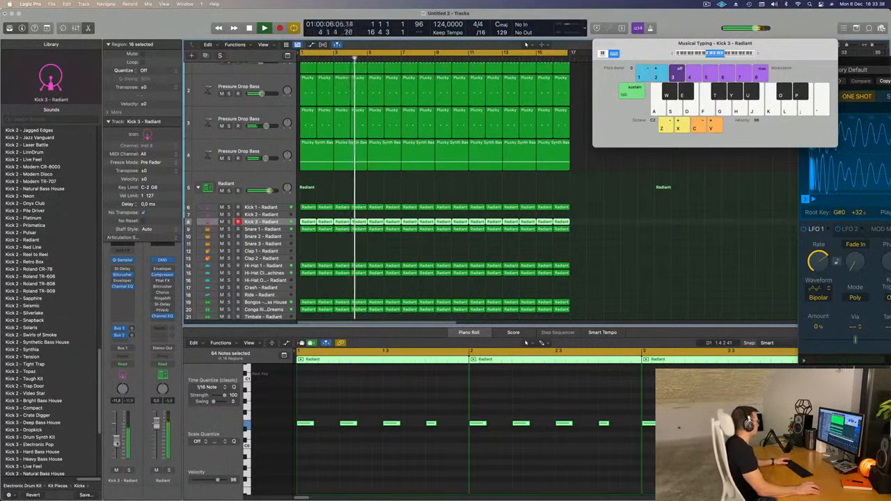
Duplicate track 3 with its settings and copy track 3's first Plucky Synth Bass region onto the new track.
scroll(587, 229, up, 3)
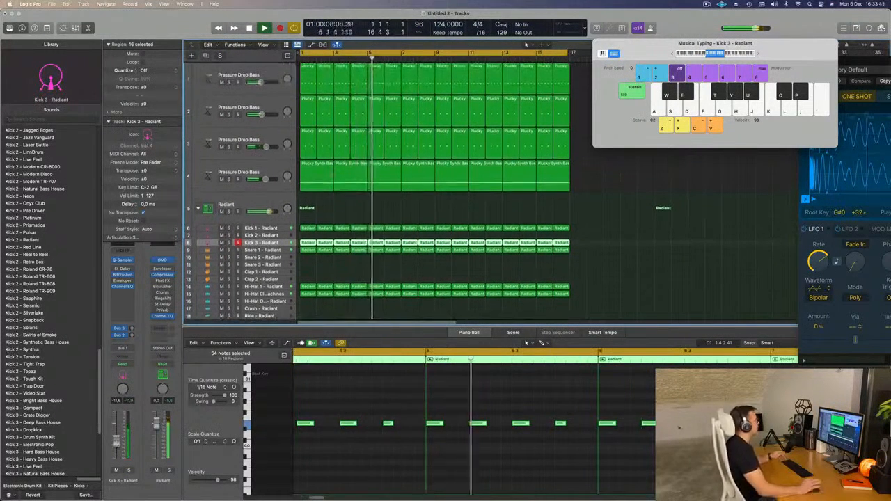
click(223, 152)
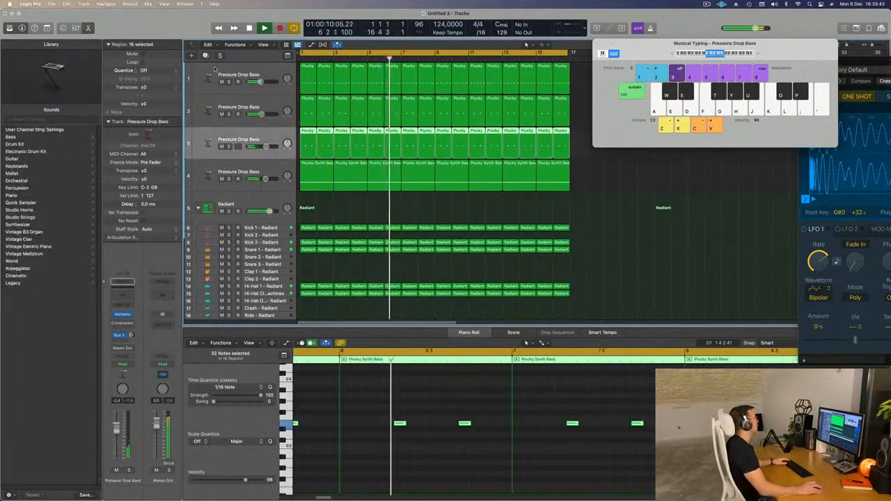
key(super+d)
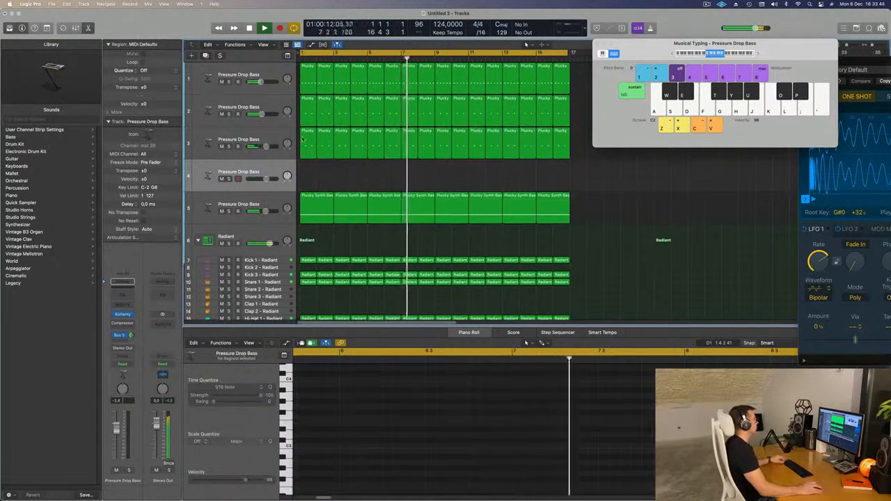
click(304, 140)
drag(305, 140, 307, 174)
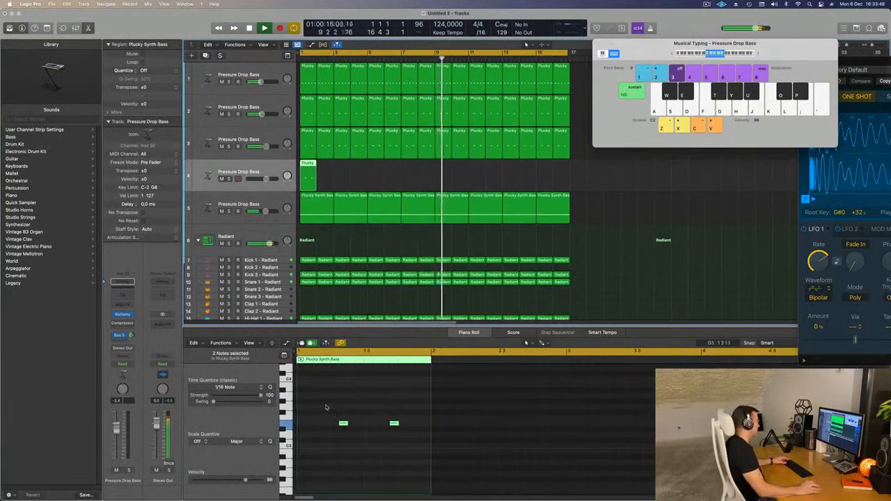
Reduce the Plucky Synth Bass region on track 4 to a single note placed near the start of the bar.
drag(326, 407, 410, 433)
drag(344, 423, 379, 440)
key(Return)
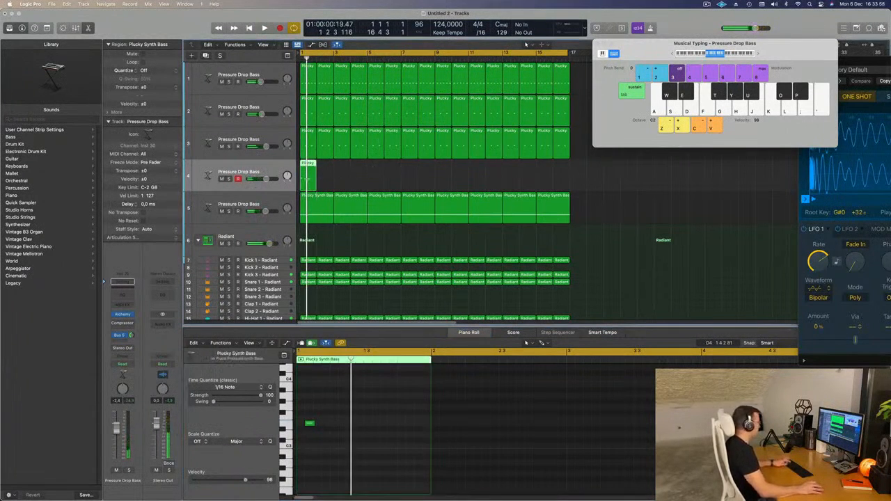
Repeat the edited one-bar region on track 4 until it fills 16 bars, and play the arrangement from the start.
key(super+r)
key(super+r)
key(super+r)
key(super+r)
key(super+r)
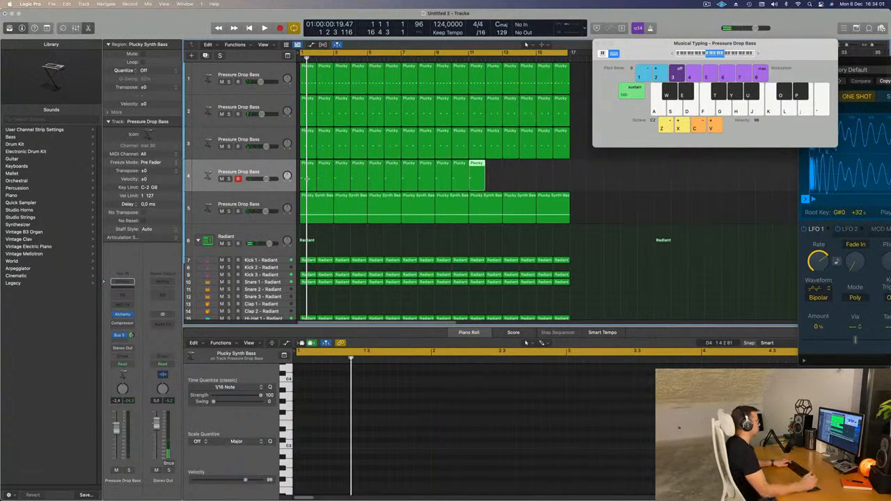
key(space)
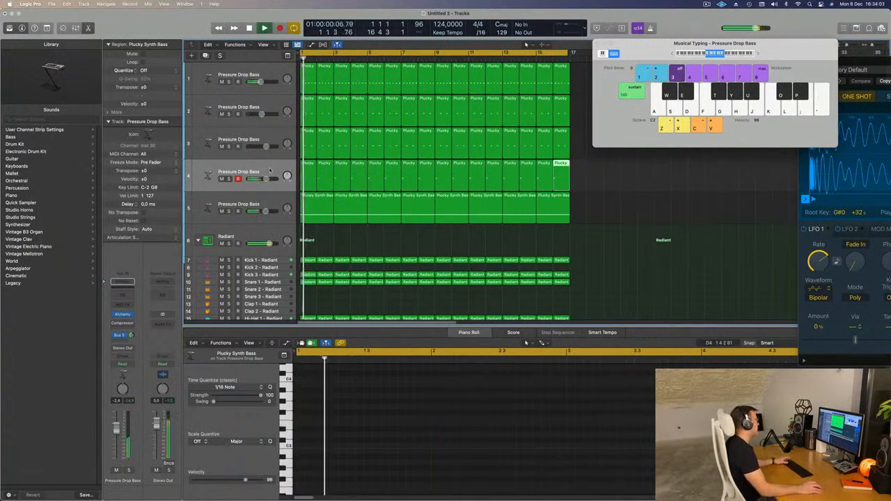
click(210, 177)
key(Return)
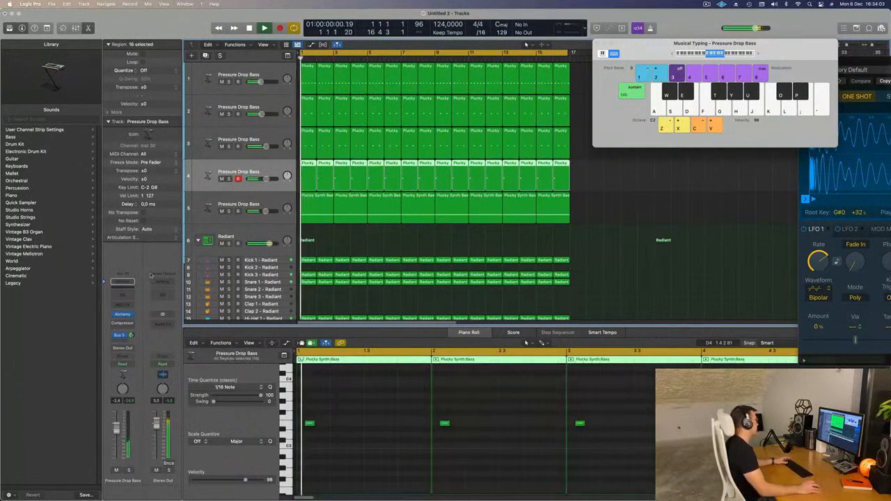
Open track 4's Alchemy synth, load the Acoustic Cascades preset from the Guitars category and lower the track's volume.
click(123, 314)
drag(587, 119, 606, 119)
click(380, 203)
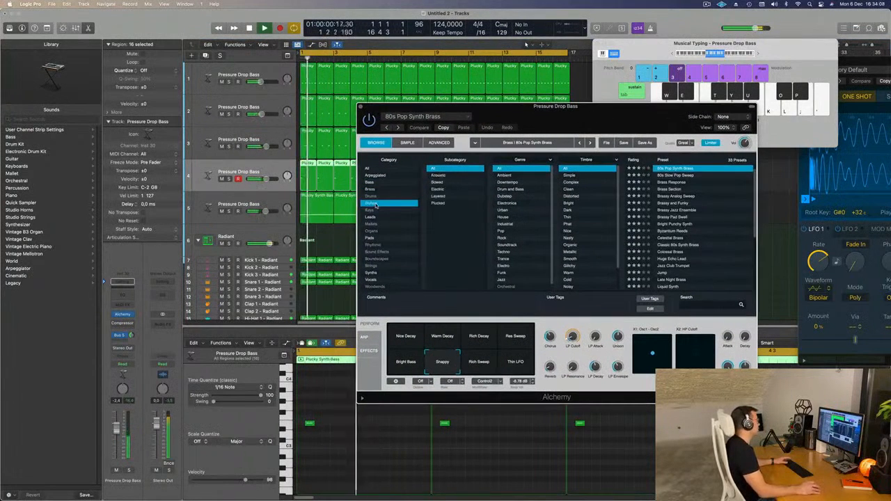
key(space)
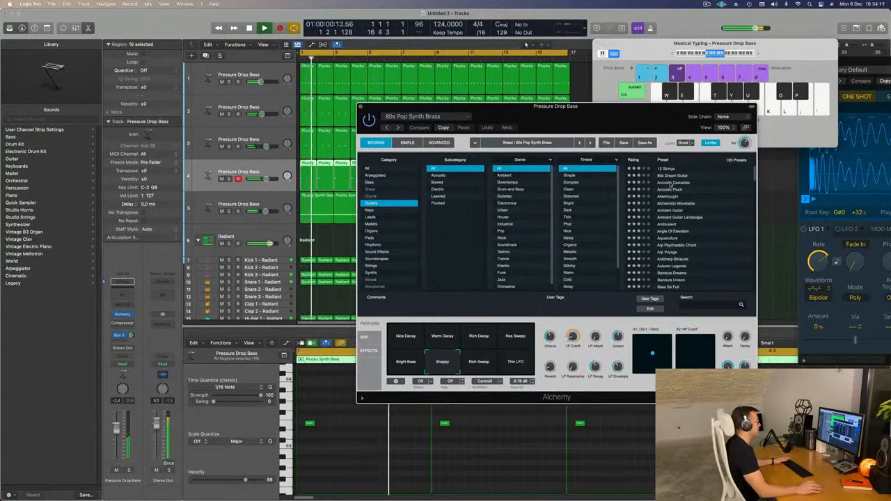
click(670, 183)
drag(636, 119, 650, 108)
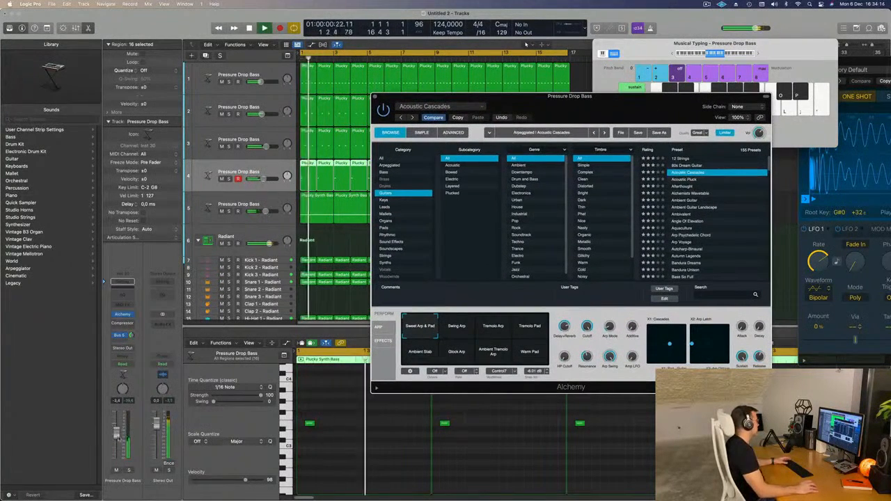
drag(118, 436, 118, 441)
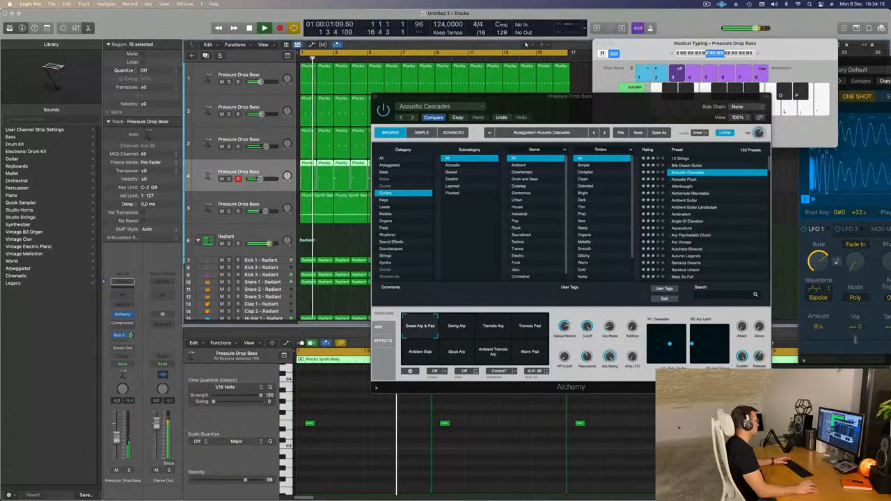
Audition the Ambient Guitar and Autumn Legends presets on track 4's Alchemy synth.
click(687, 202)
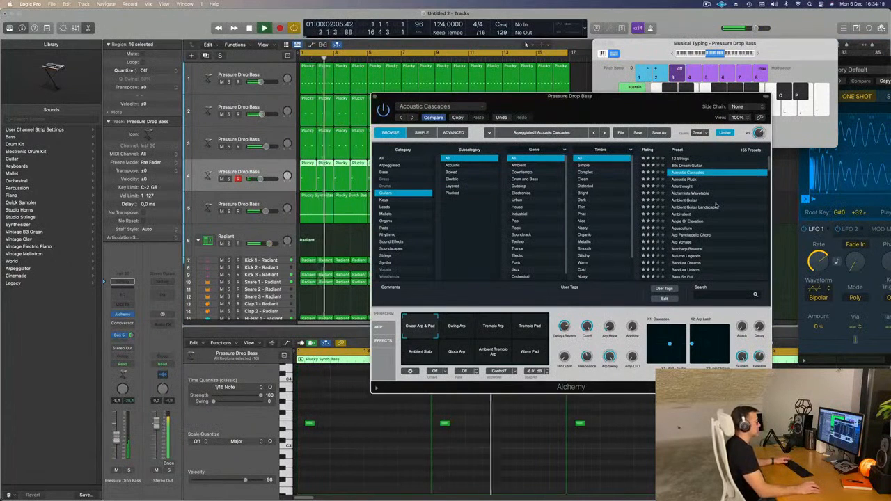
click(721, 201)
drag(626, 101, 663, 77)
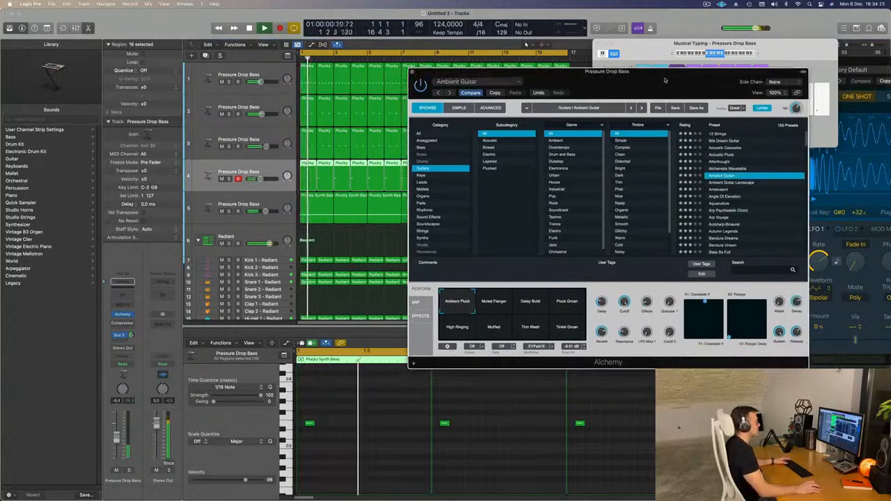
scroll(766, 211, down, 2)
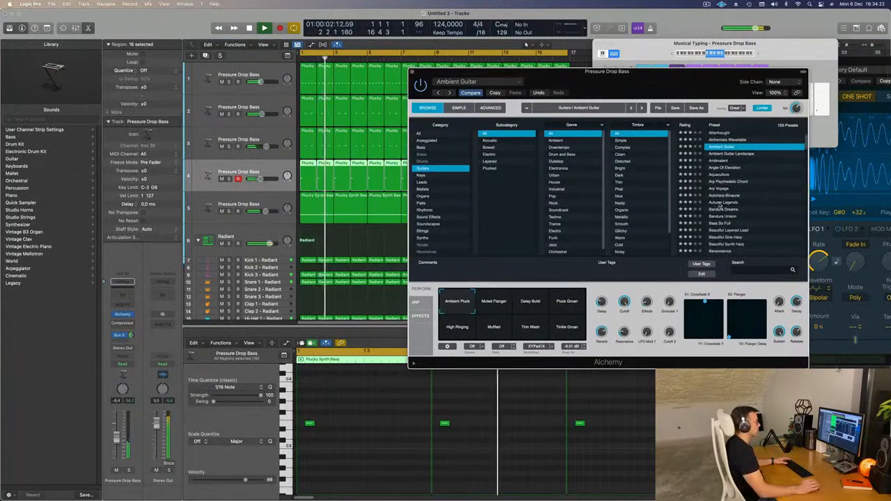
click(721, 203)
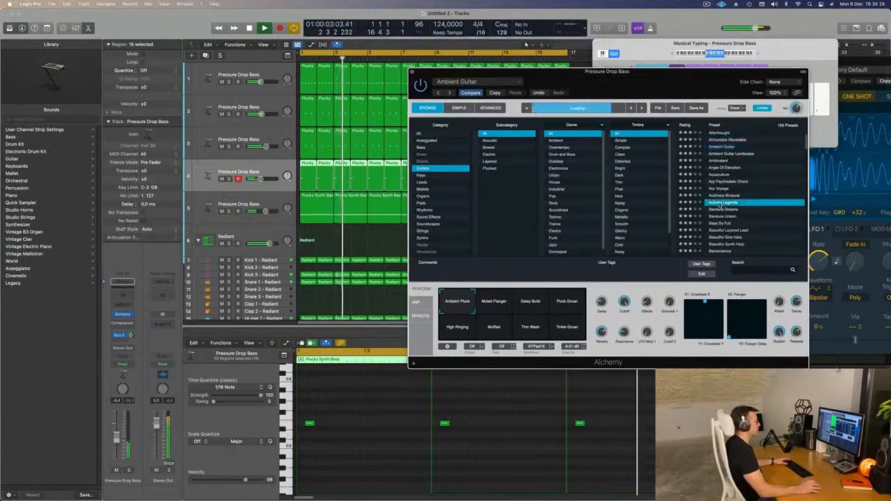
Load the Bite String preset for track 4 and lower the track's volume to about -14.4 dB.
scroll(730, 205, down, 3)
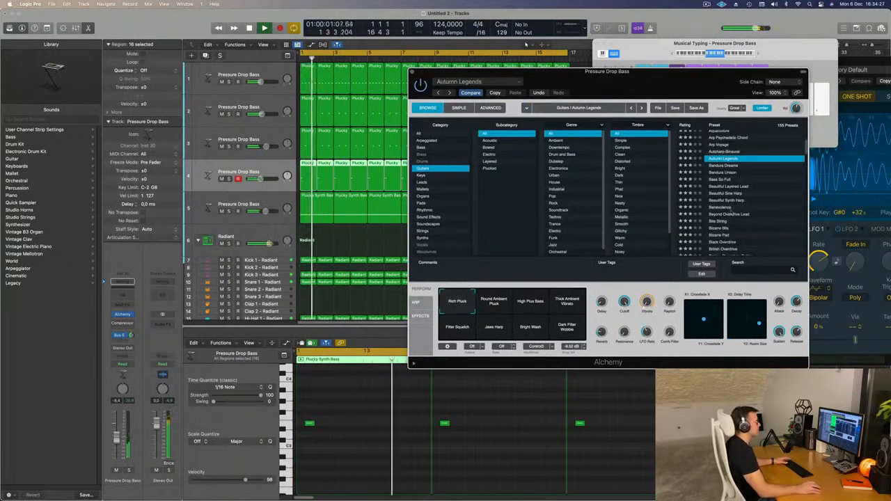
click(718, 221)
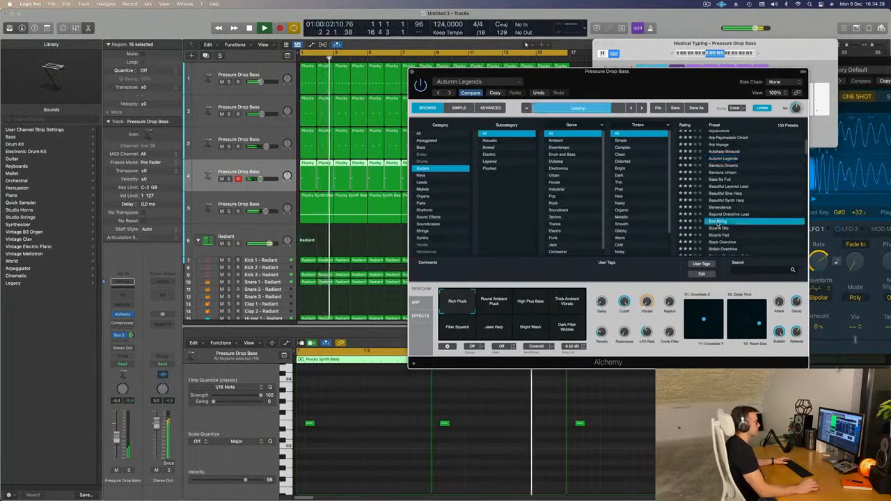
scroll(753, 229, down, 1)
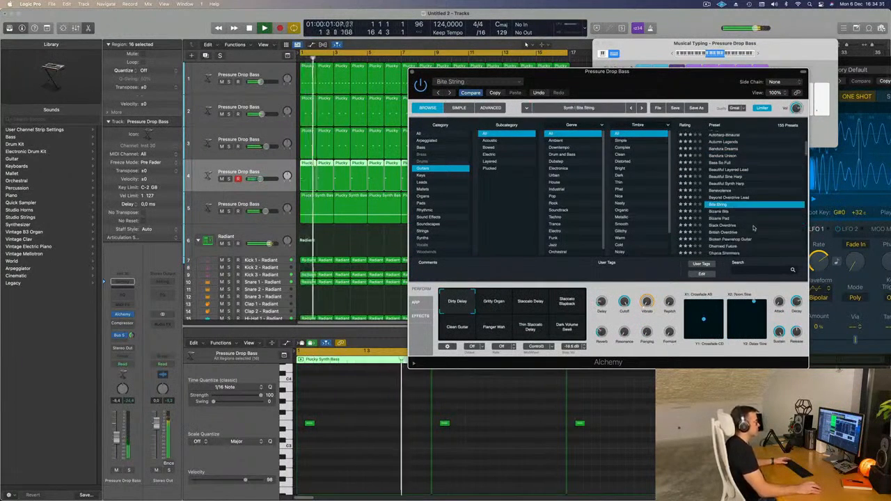
drag(695, 90, 690, 73)
key(space)
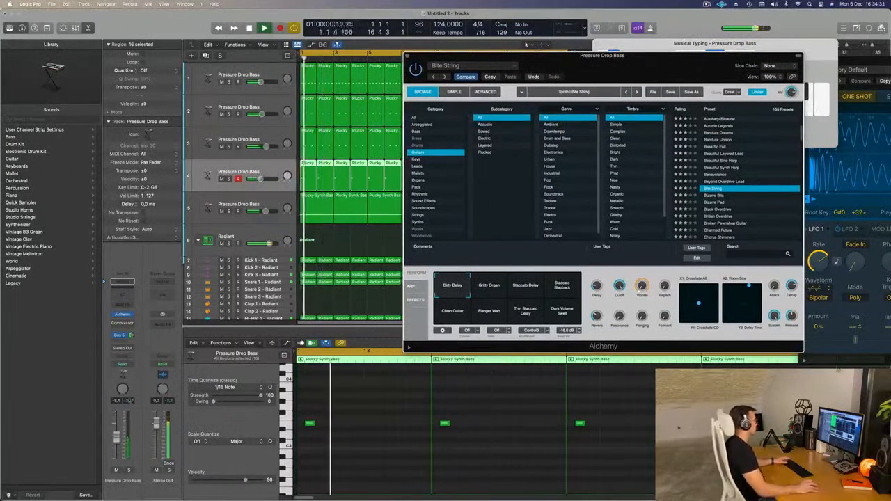
key(Return)
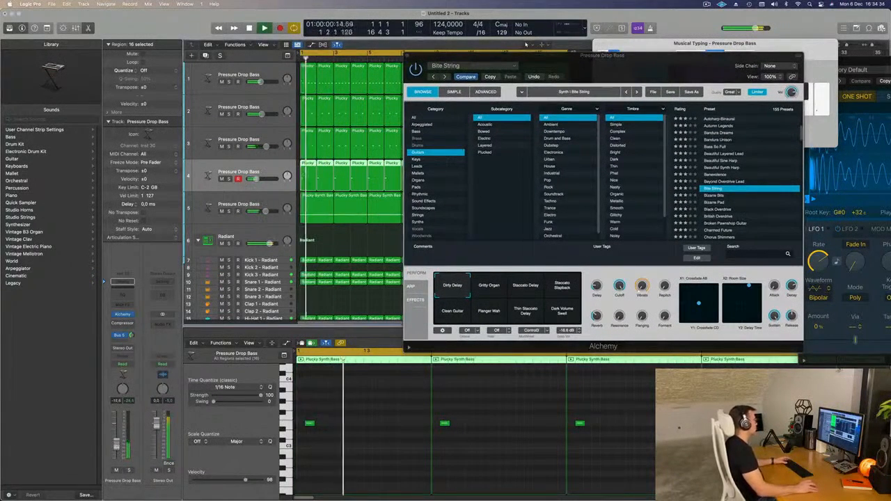
drag(620, 67, 774, 70)
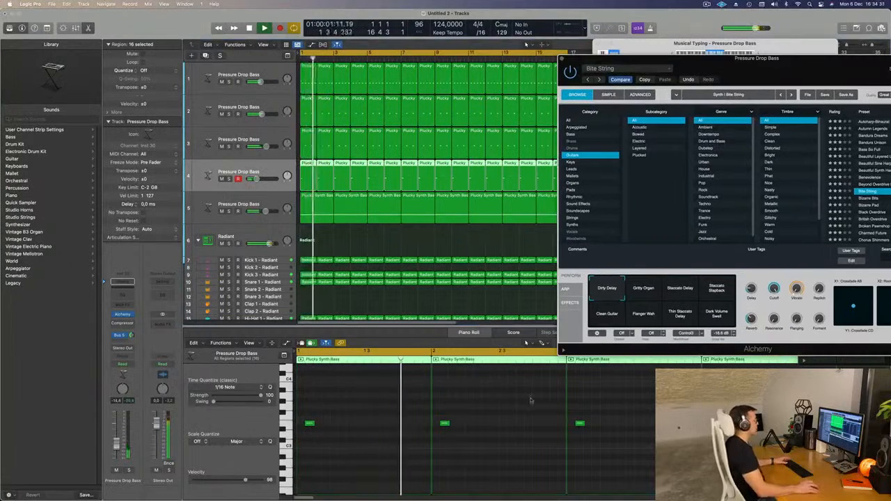
Delete every second one-bar region on track 4, from bar 2 through bar 16.
click(353, 232)
key(space)
click(327, 180)
key(Delete)
drag(743, 70, 689, 160)
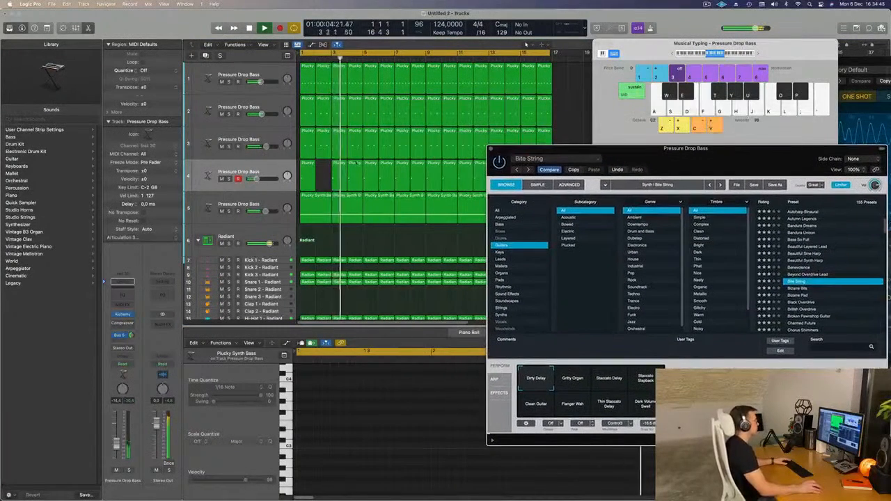
click(359, 166)
key(Delete)
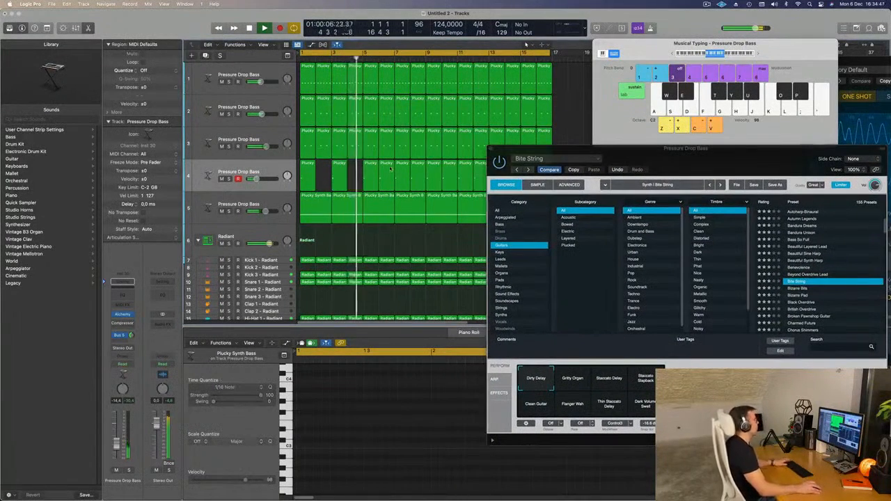
click(390, 169)
key(Delete)
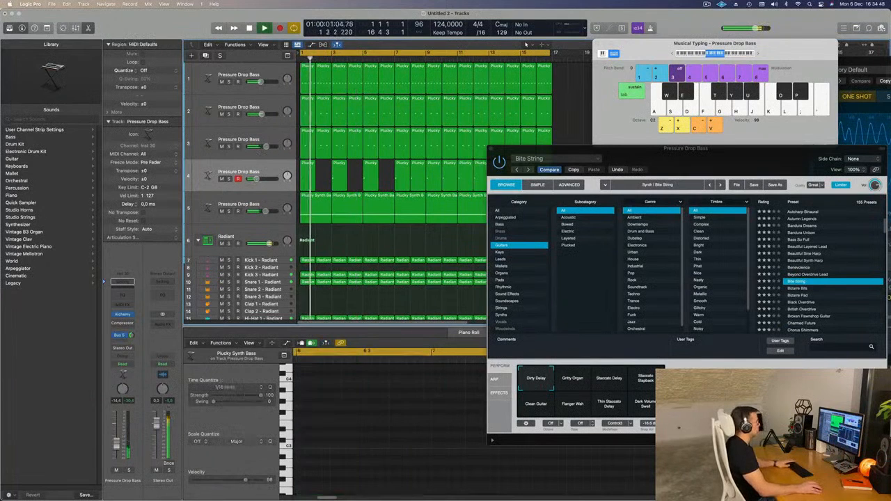
click(420, 172)
key(Delete)
drag(552, 155, 332, 296)
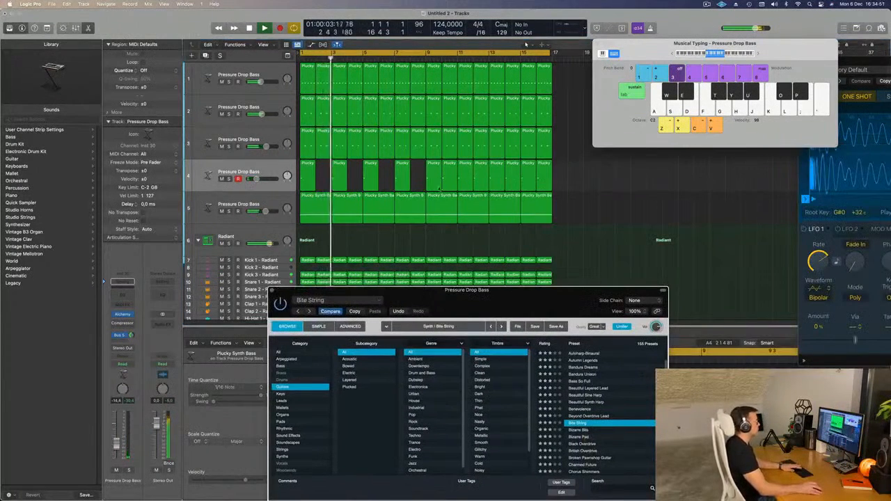
key(Delete)
click(481, 174)
key(Delete)
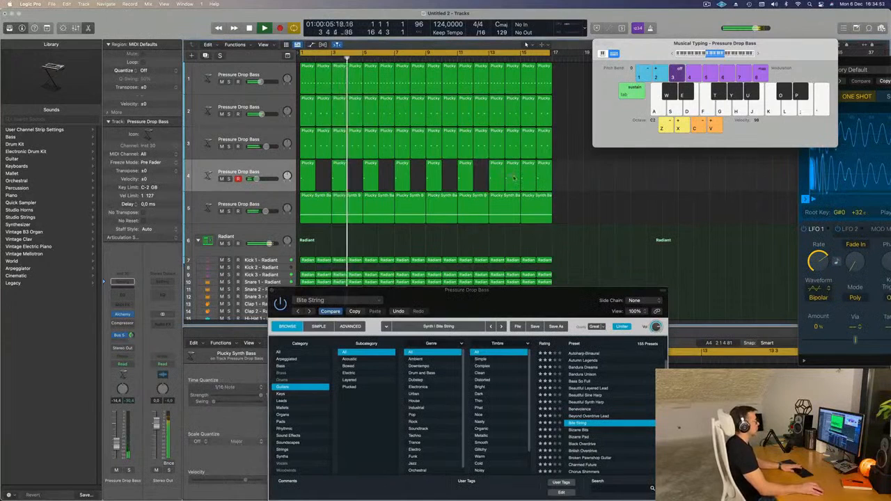
click(513, 174)
key(Delete)
click(549, 172)
key(Delete)
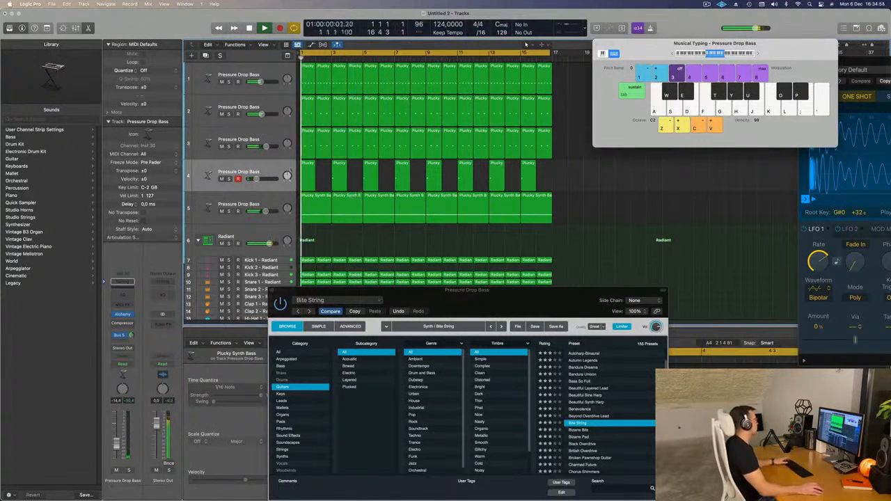
Audition Bite String's Gritty Organ and Staccato Delay variations and choose Staccato Slapback.
drag(484, 304, 586, 81)
click(465, 294)
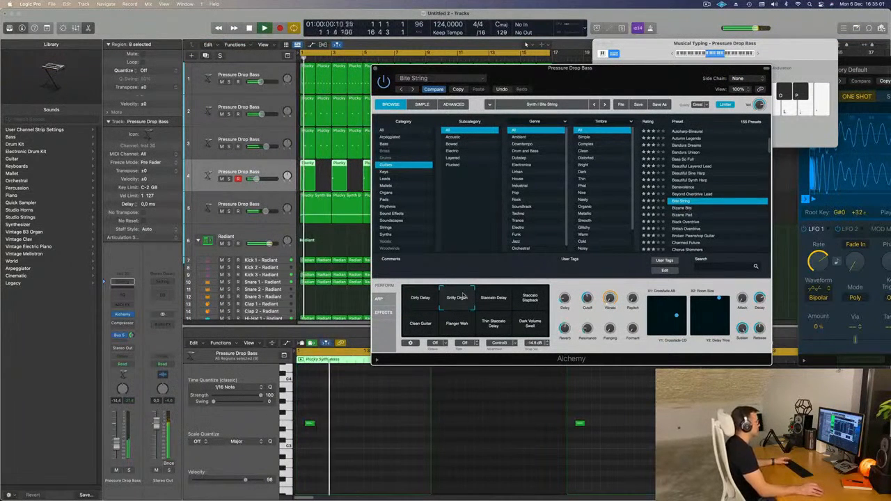
click(493, 298)
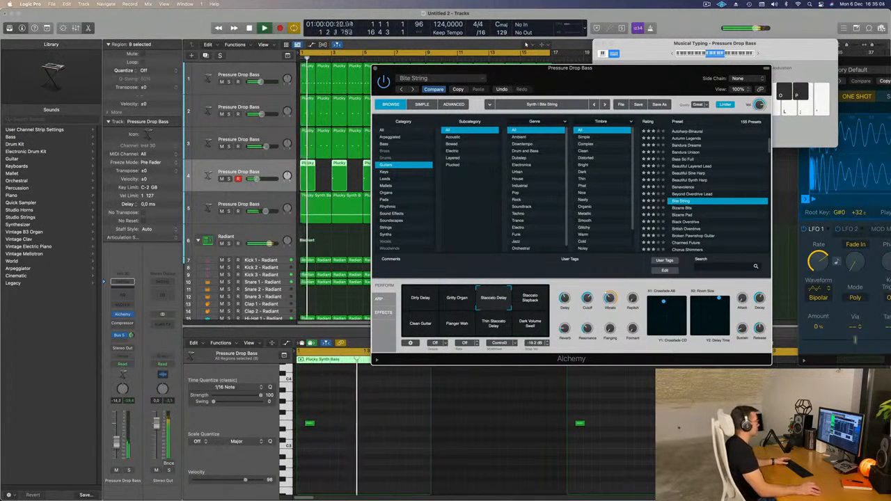
click(524, 311)
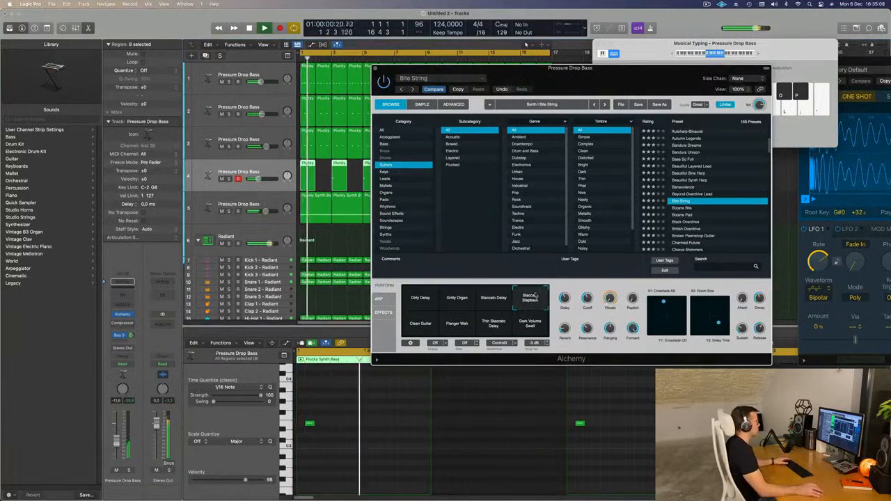
Raise track 4's volume to about -9.8 dB while listening to the mix, and close the Alchemy window.
key(space)
key(space)
key(space)
drag(117, 444, 116, 441)
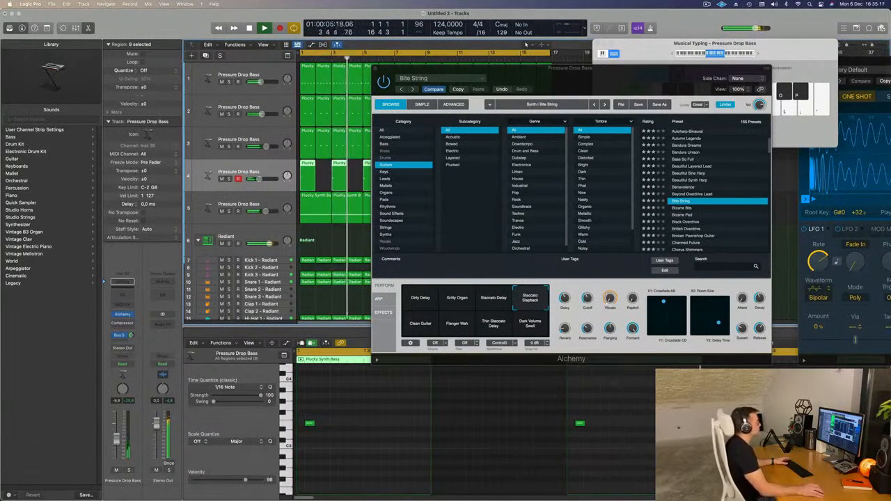
drag(583, 94, 523, 110)
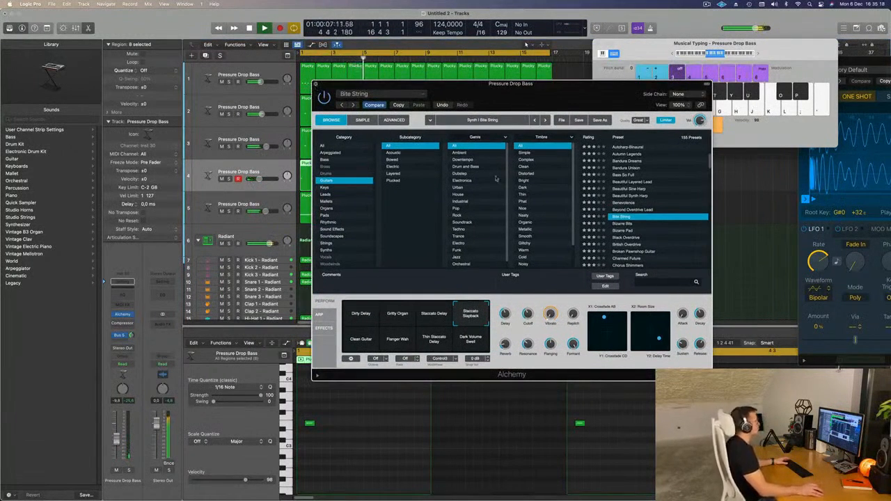
key(super+w)
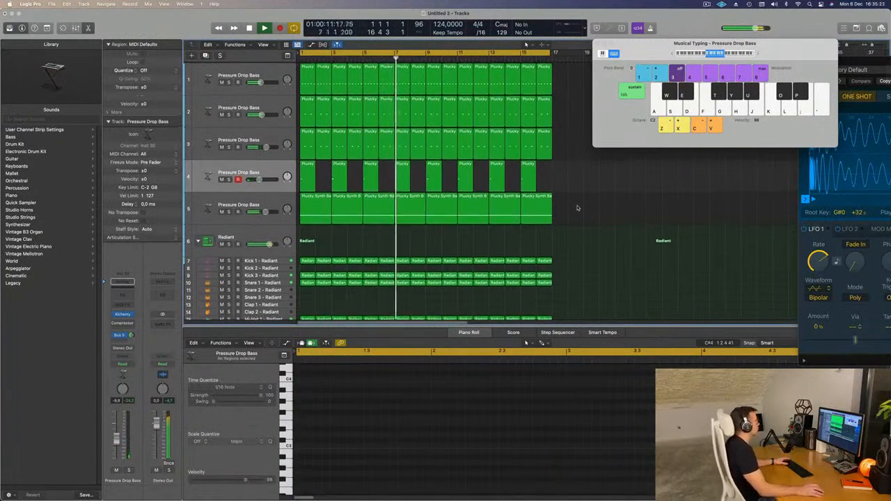
scroll(575, 205, up, 3)
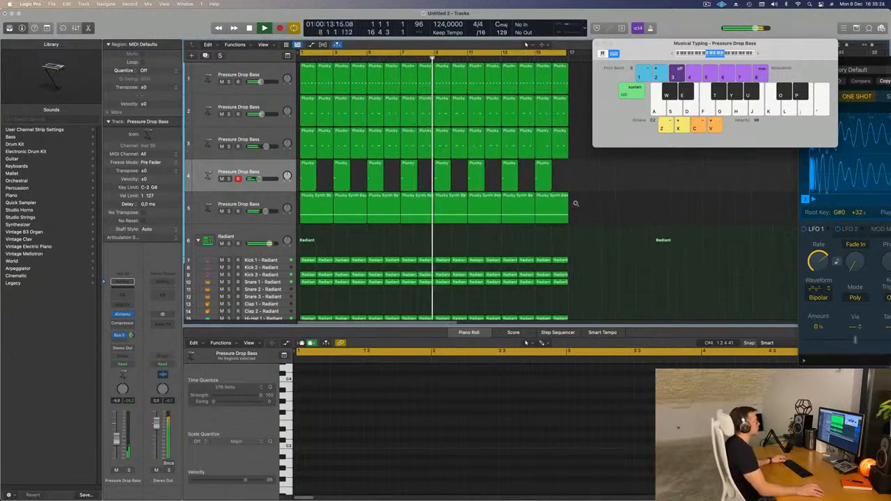
scroll(577, 203, down, 1)
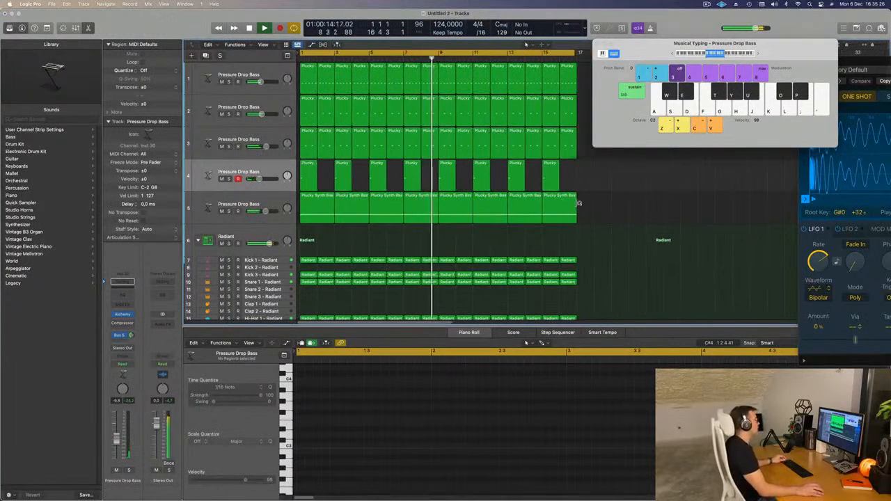
click(707, 4)
key(Escape)
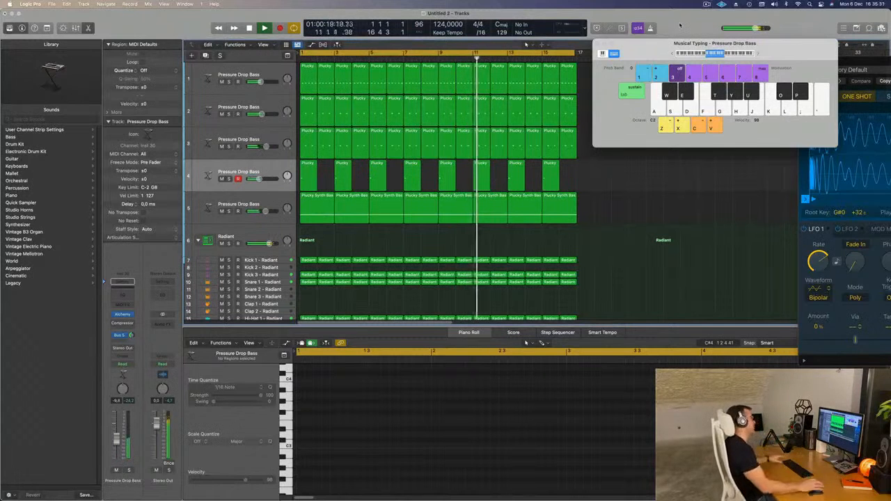
scroll(470, 183, down, 3)
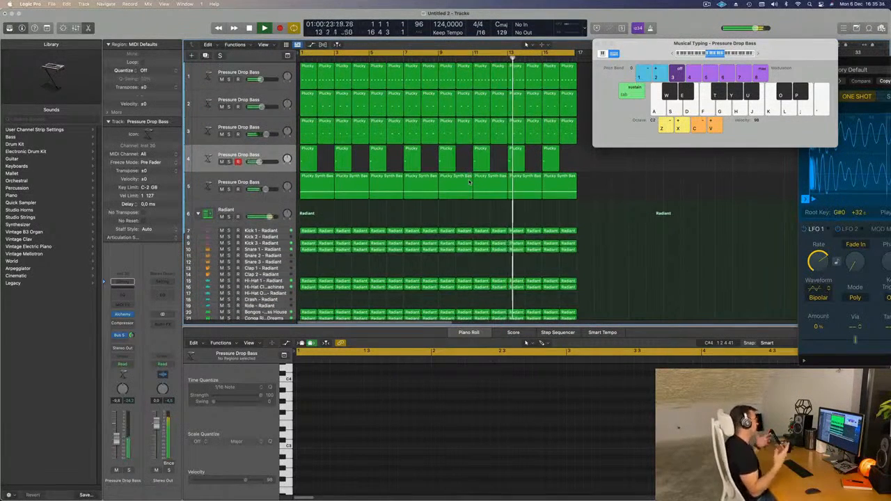
scroll(471, 187, down, 5)
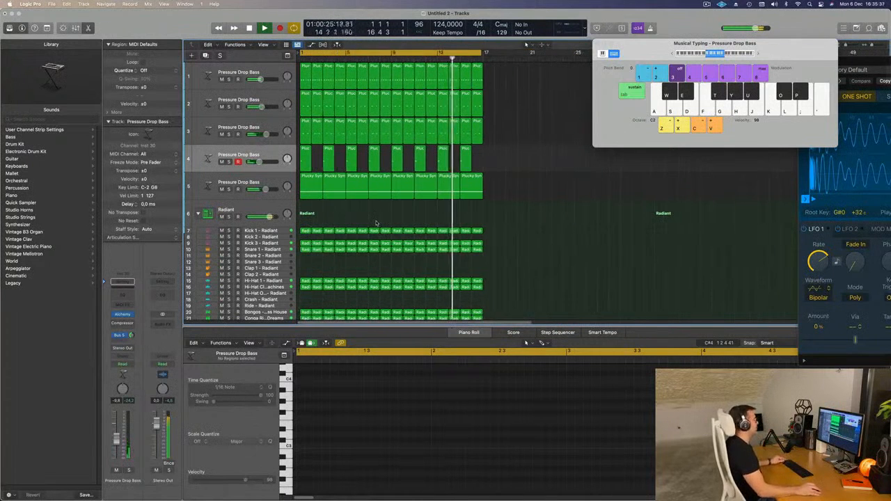
Duplicate track 4 with its settings and copy the first one-bar region to bar 2 of the new track 5.
scroll(403, 208, down, 2)
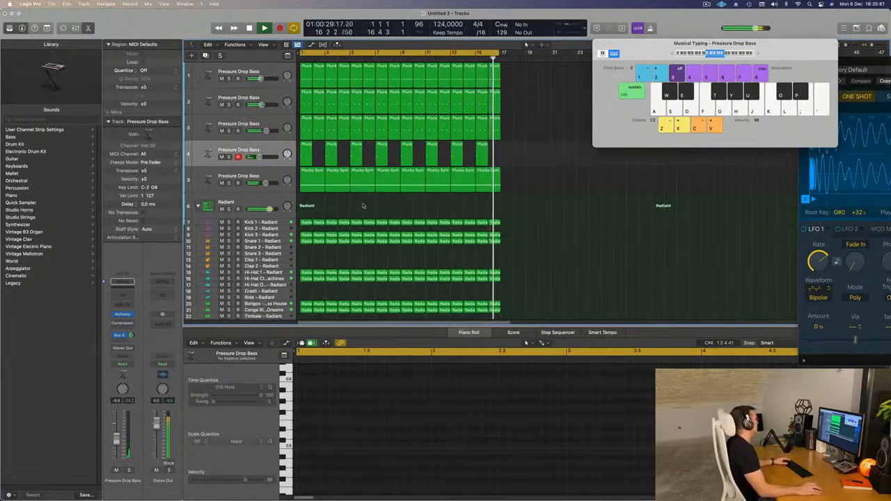
click(237, 151)
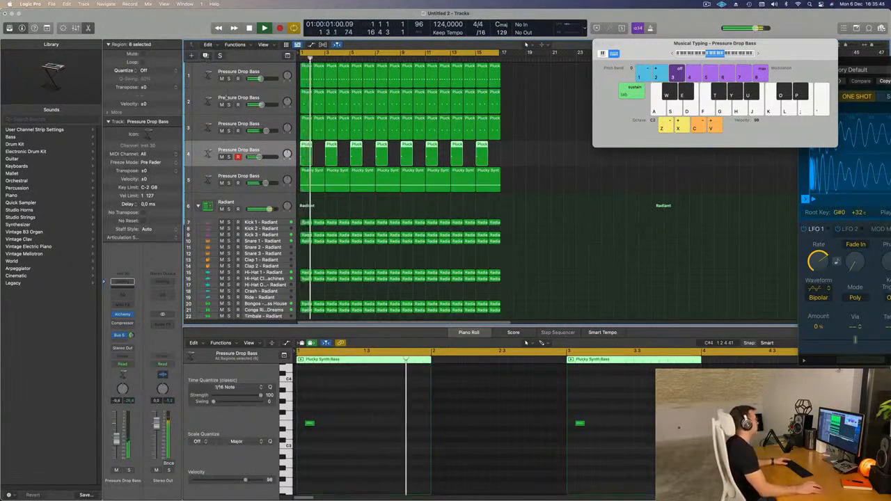
click(206, 55)
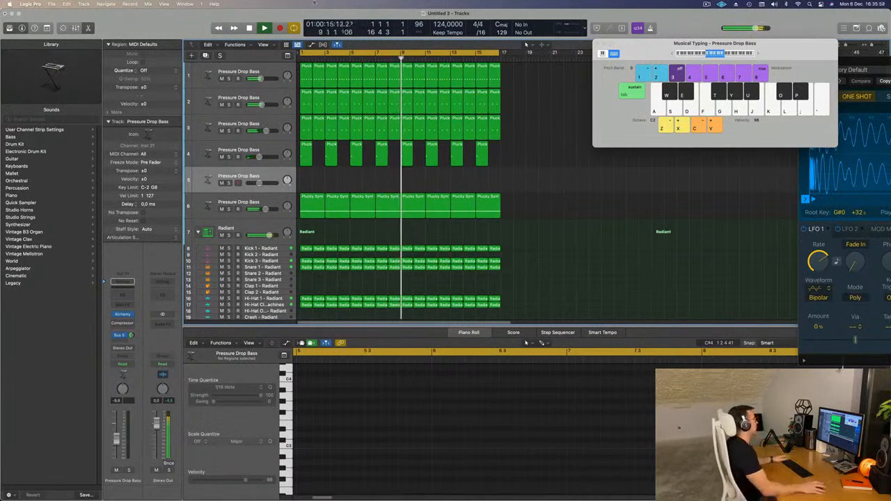
click(307, 156)
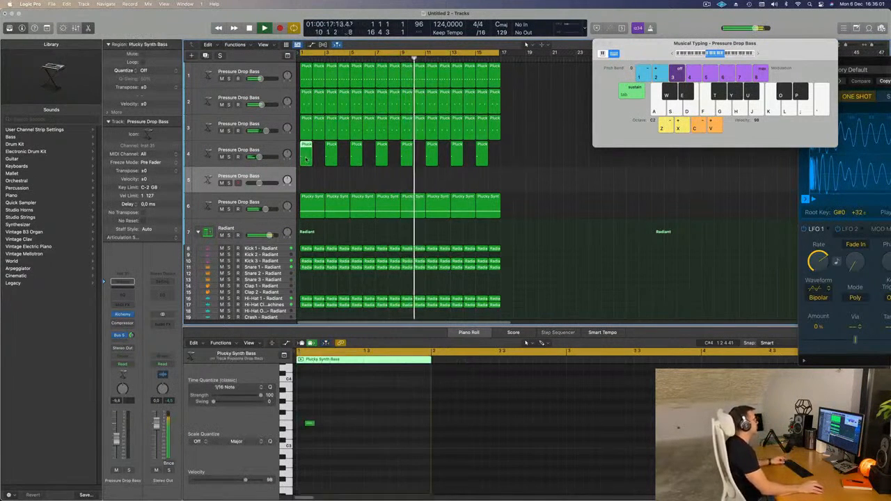
drag(305, 158, 318, 180)
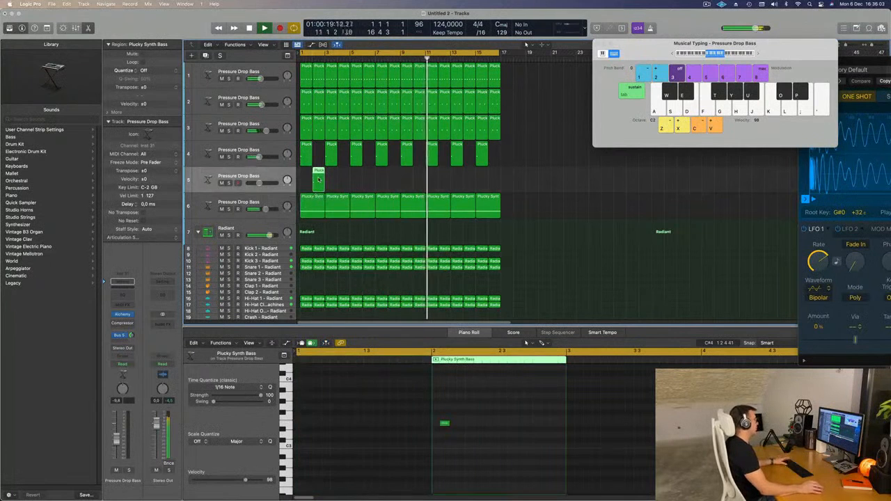
Load 8mm Film Sequence from Alchemy's Vocals category on track 5, and lengthen the region's note and lower it by an octave.
click(122, 314)
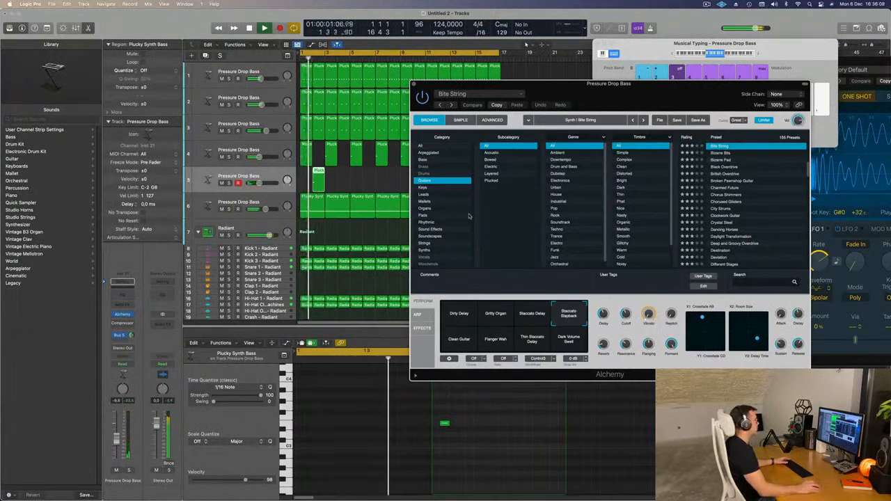
click(424, 257)
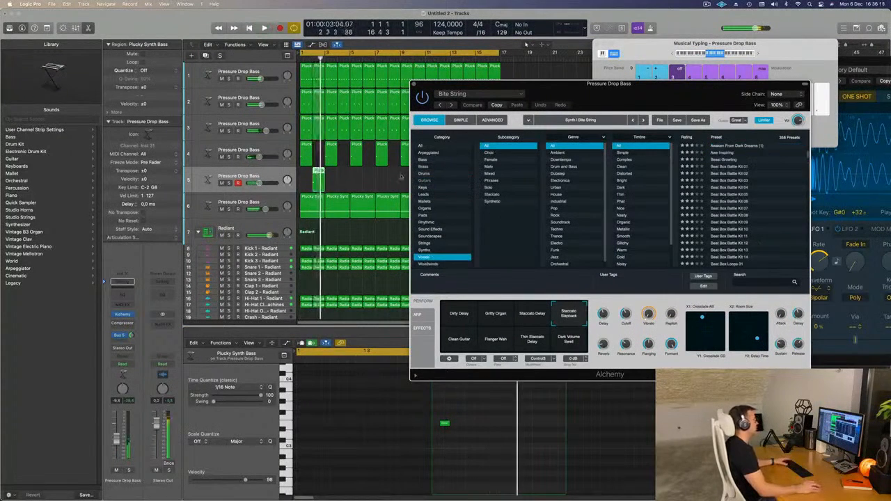
scroll(741, 187, up, 3)
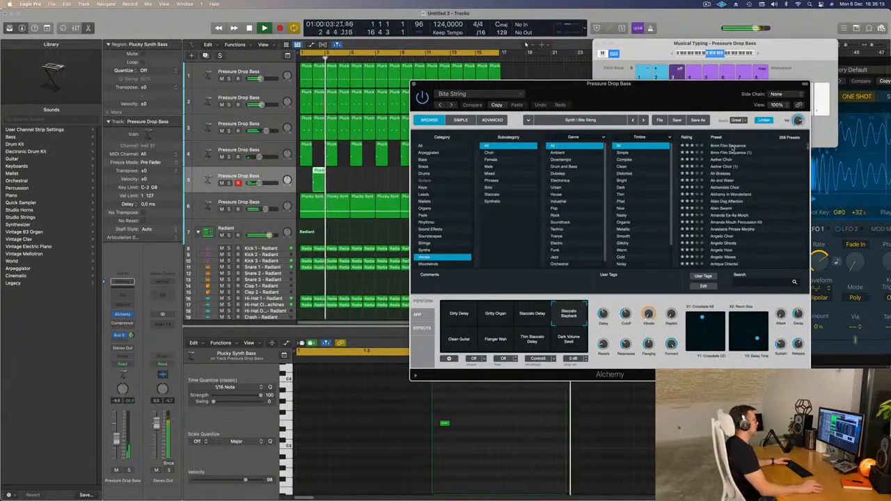
click(731, 145)
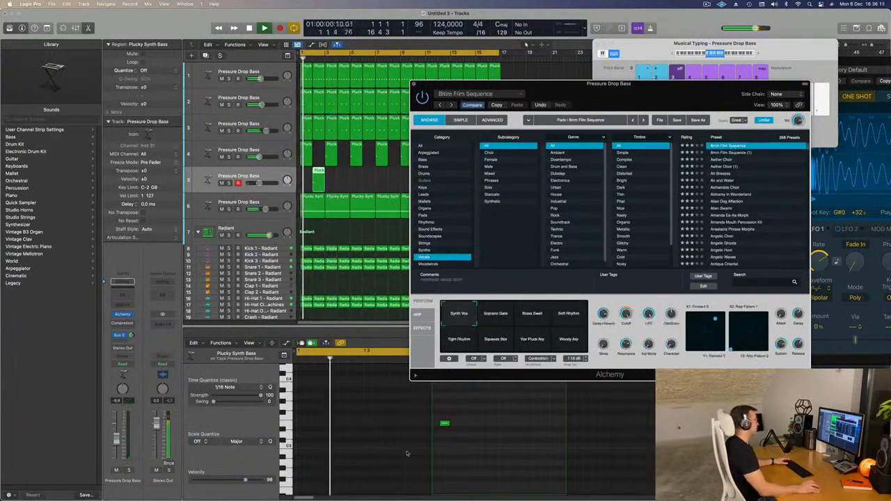
drag(448, 424, 465, 424)
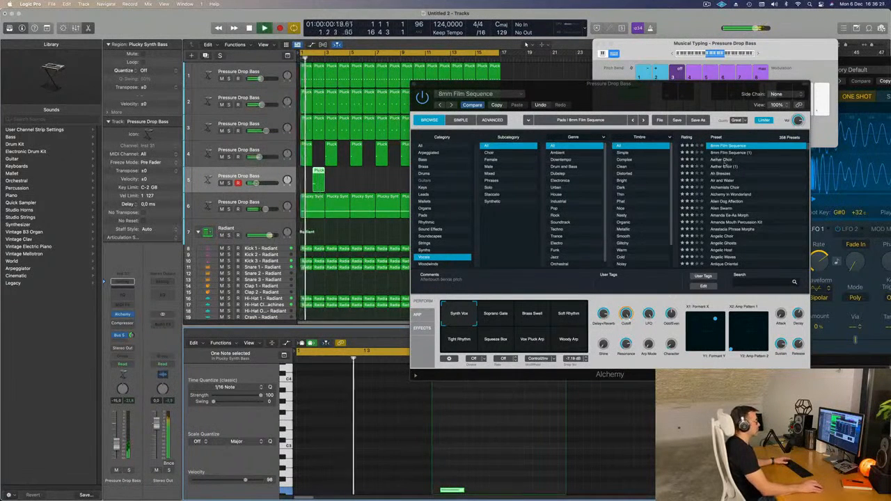
Audition the Aether Choir and Ah Breezes presets on track 5 while raising the track's volume to about -2 dB.
click(725, 160)
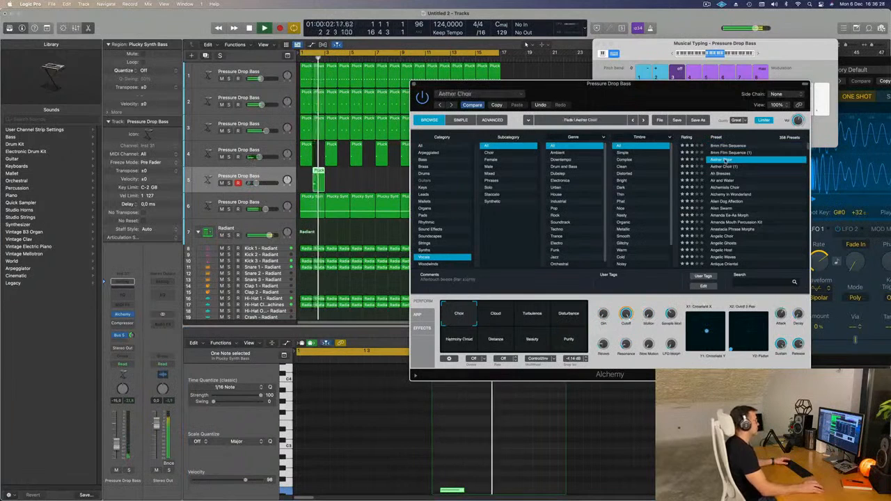
click(118, 440)
key(Return)
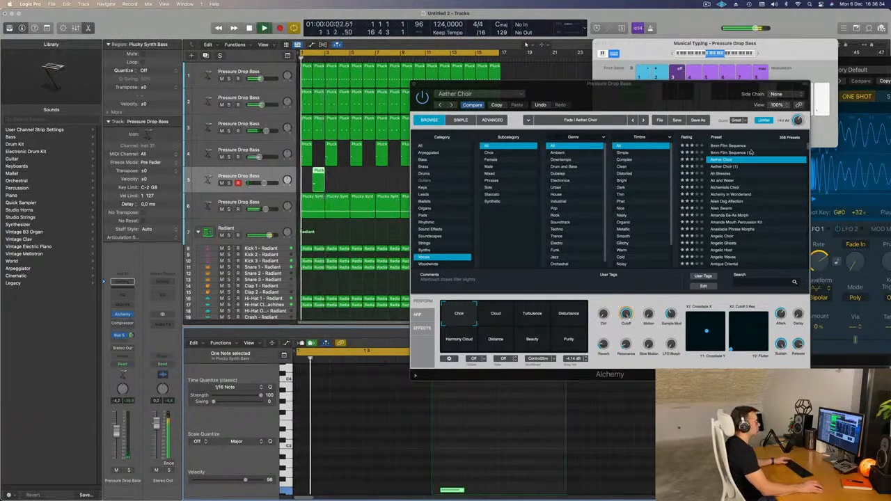
click(725, 174)
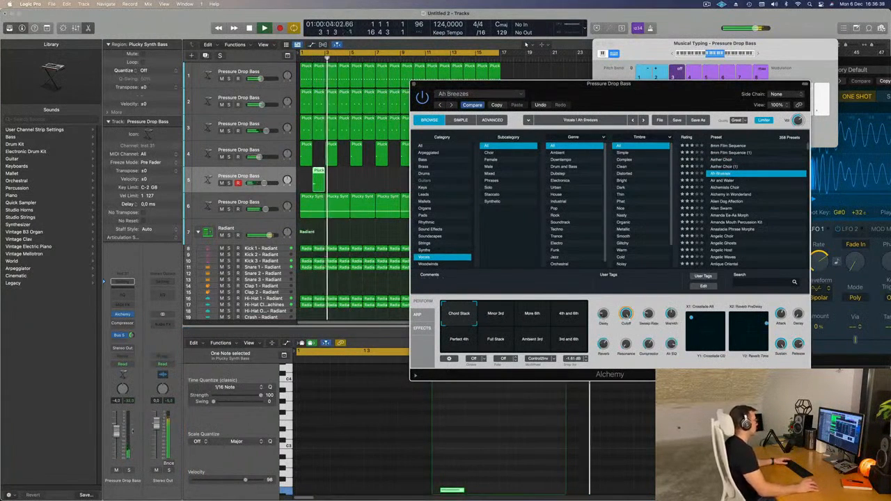
key(space)
key(space)
Repeat track 5's one-bar region in every second bar through bar 16.
drag(658, 99, 750, 94)
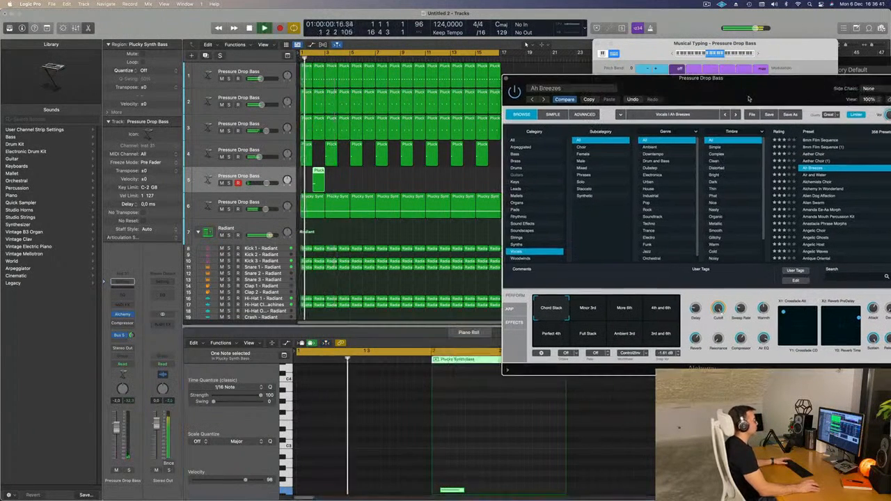
mouse_move(368, 180)
mouse_down()
mouse_move(306, 187)
mouse_move(324, 170)
mouse_move(427, 177)
mouse_up()
drag(714, 92, 707, 66)
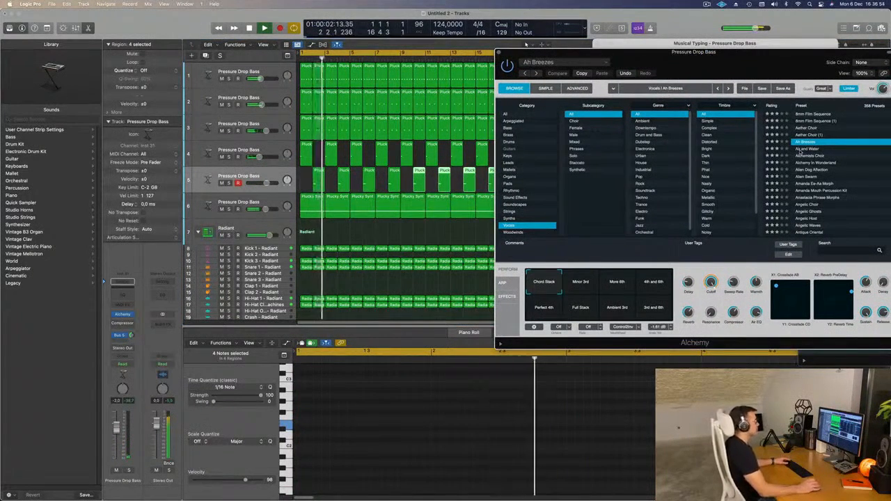
Audition Air and Water, Alchemists Choir and Alchemy In Wonderland on track 5, raising its volume to about 1.2 dB, and choose Alien Dog Affection.
key(Down)
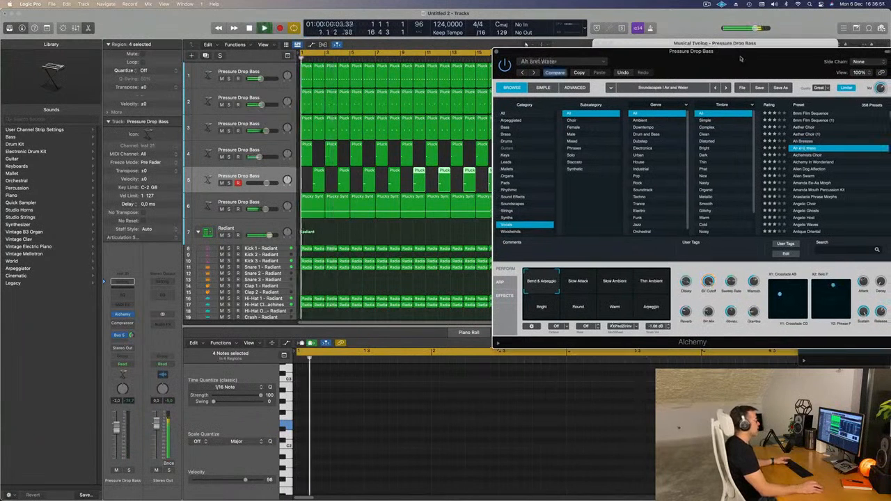
drag(267, 184, 268, 183)
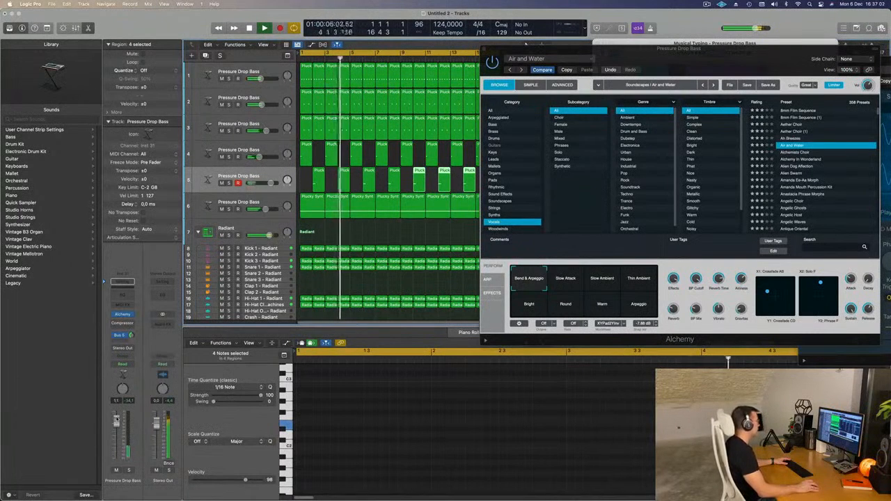
click(806, 151)
click(805, 152)
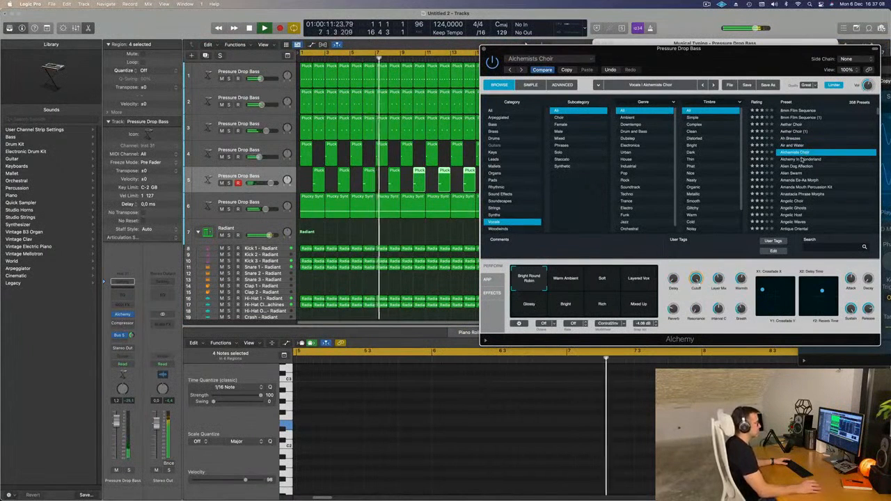
click(802, 159)
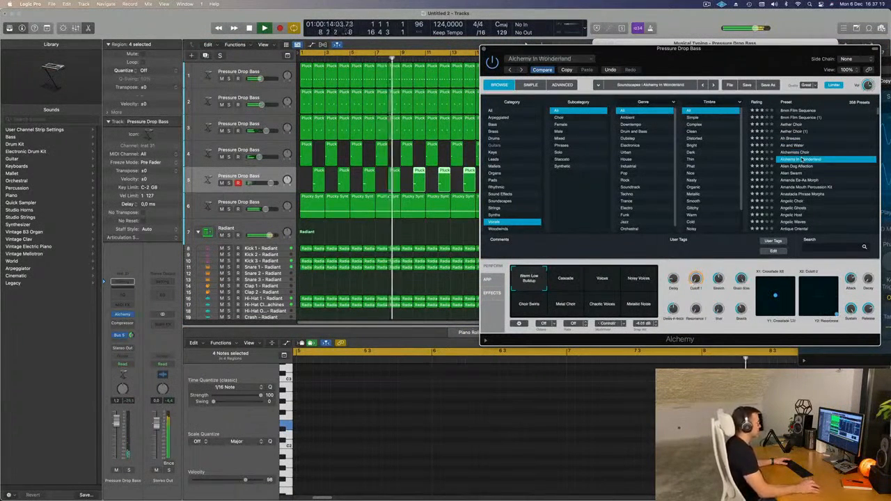
click(794, 167)
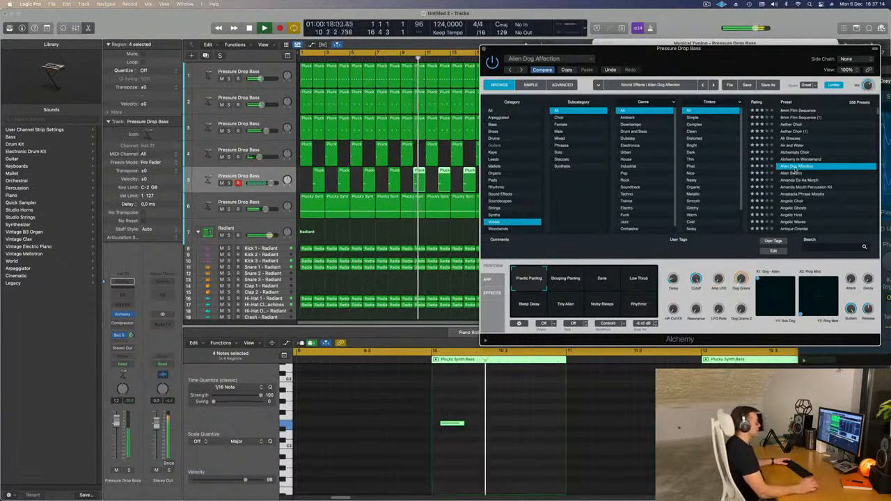
Try Alien Dog Affection's Blooping Panting variation, choose Eerie, and lower track 5's volume to about -1.6 dB.
click(574, 279)
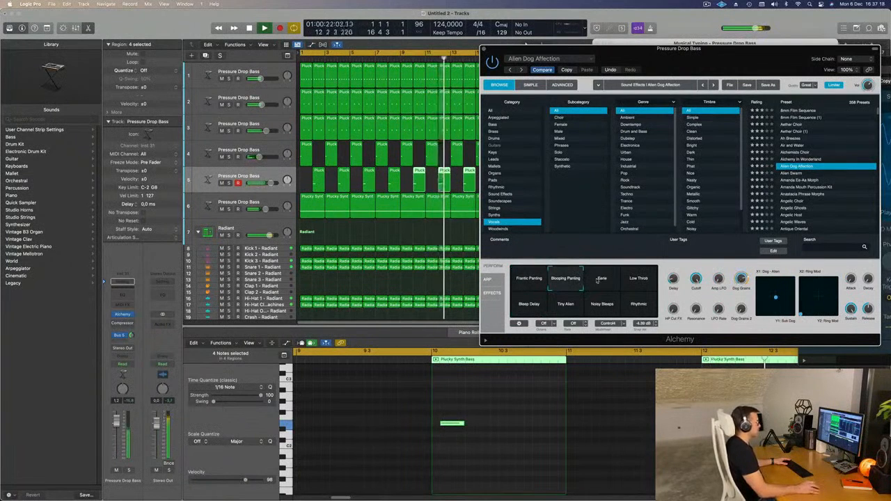
click(603, 279)
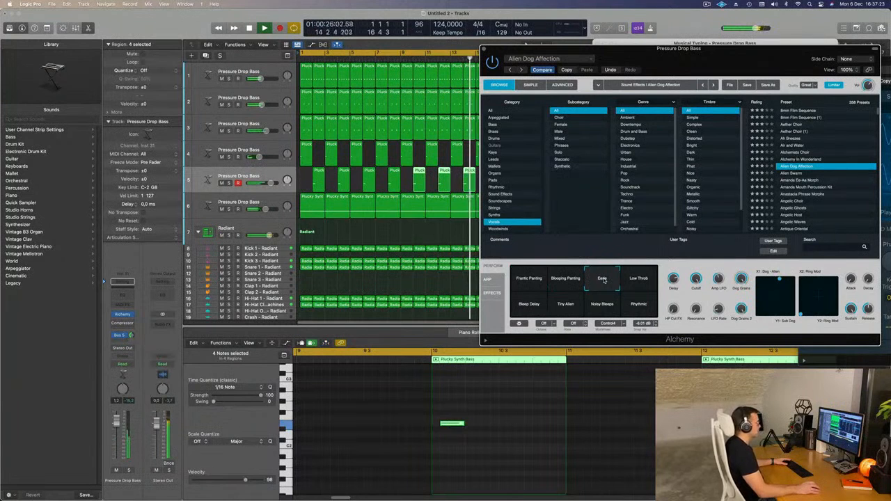
drag(740, 57, 717, 91)
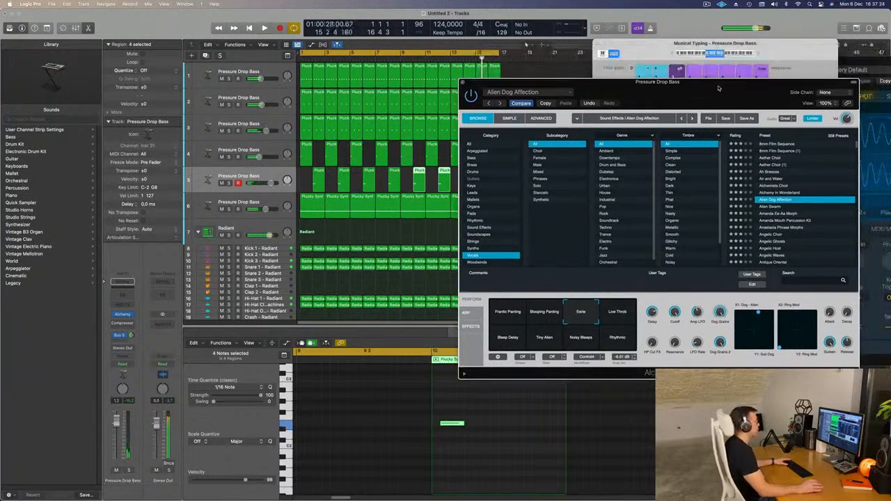
drag(120, 425, 119, 431)
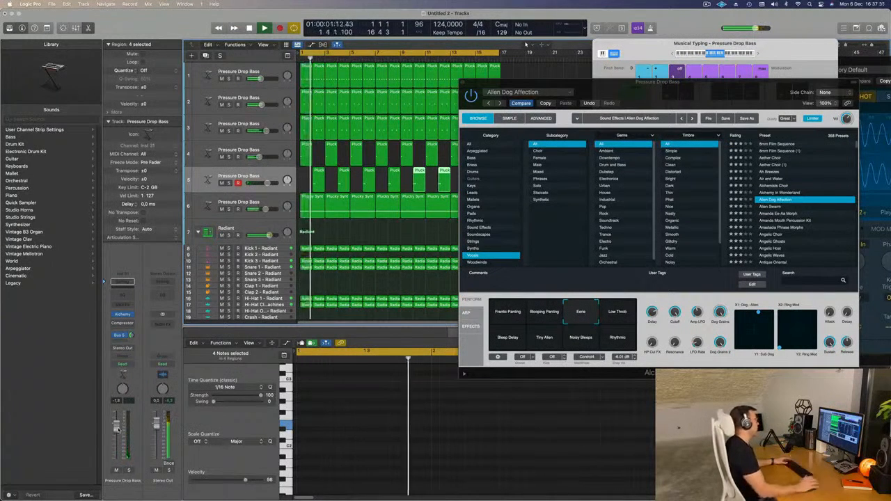
Compare Alien Dog Affection's Low Throb, Bleep Delay, Tiny Alien and Noisy Bleeps variations and return to Eerie.
click(622, 311)
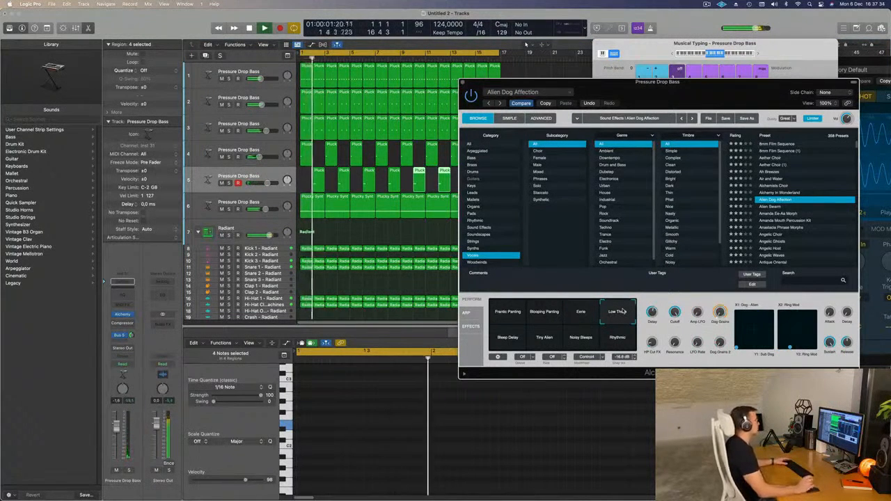
click(504, 338)
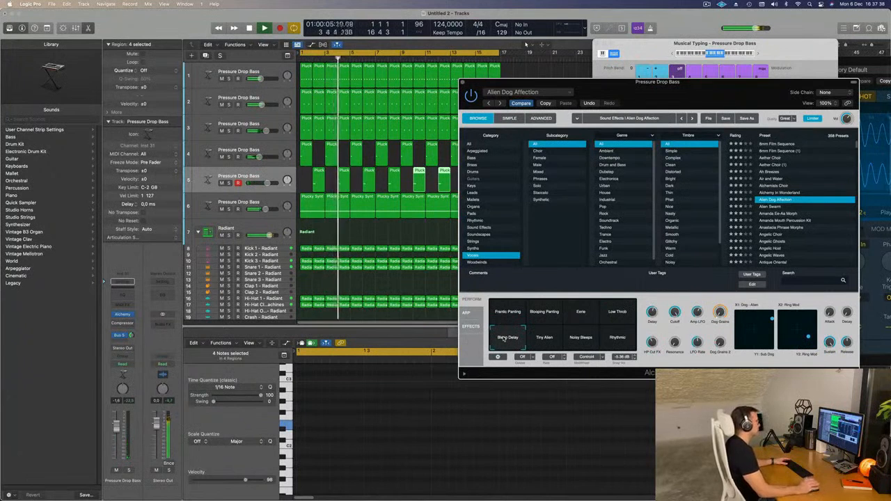
click(545, 337)
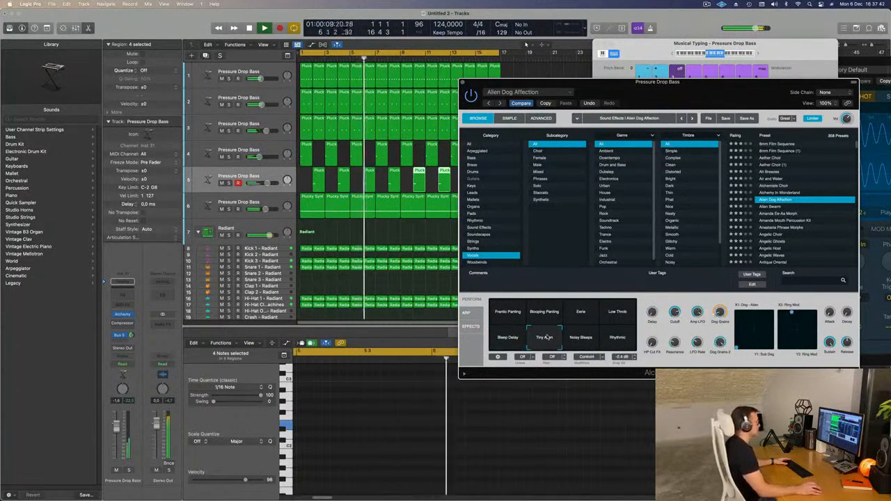
click(580, 337)
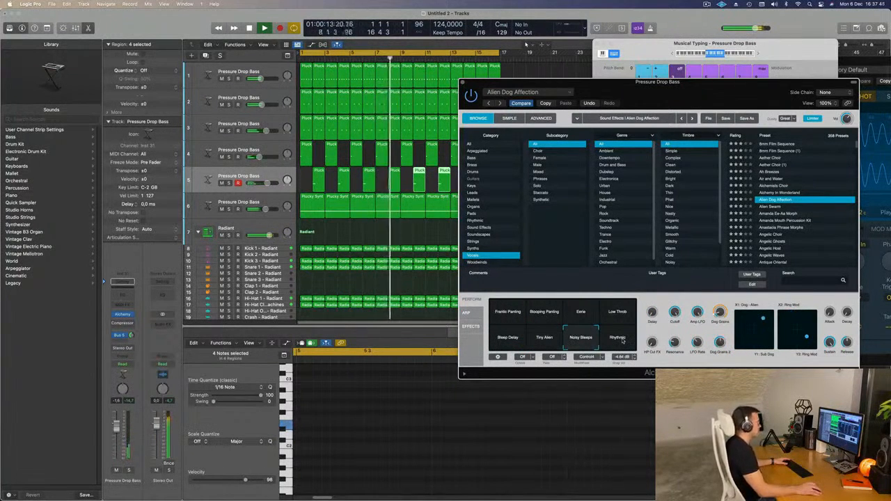
click(617, 315)
click(581, 312)
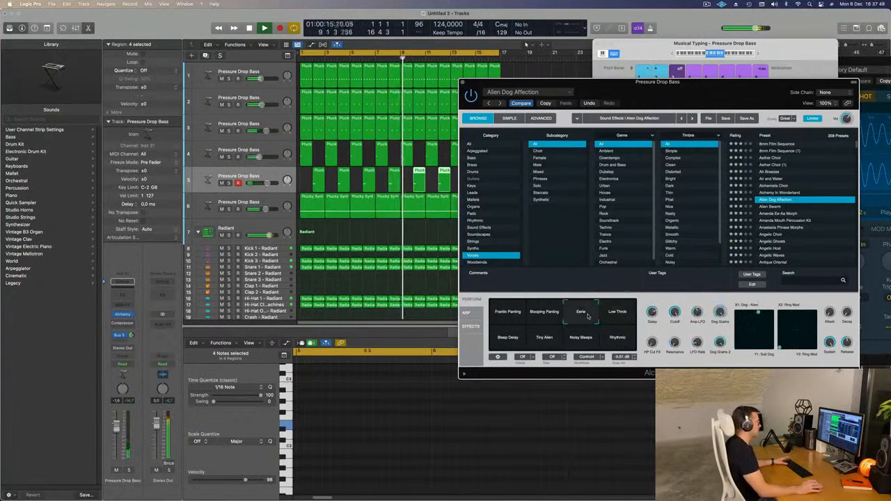
Lower track 5's volume to about -4.2 dB, keeping its Alchemy window open.
drag(696, 89, 685, 90)
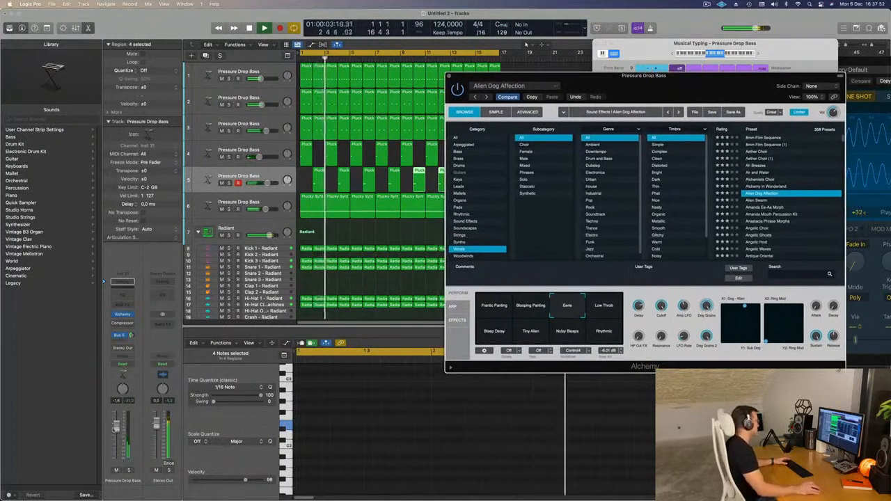
drag(117, 426, 116, 430)
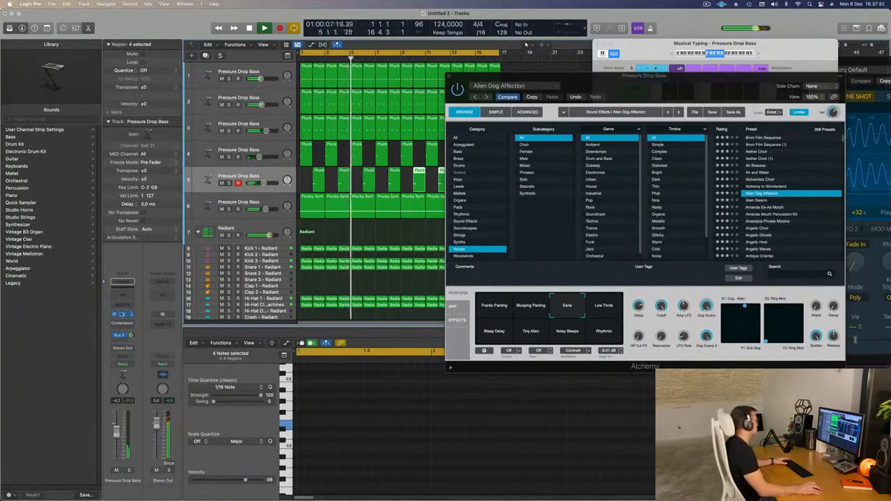
click(125, 316)
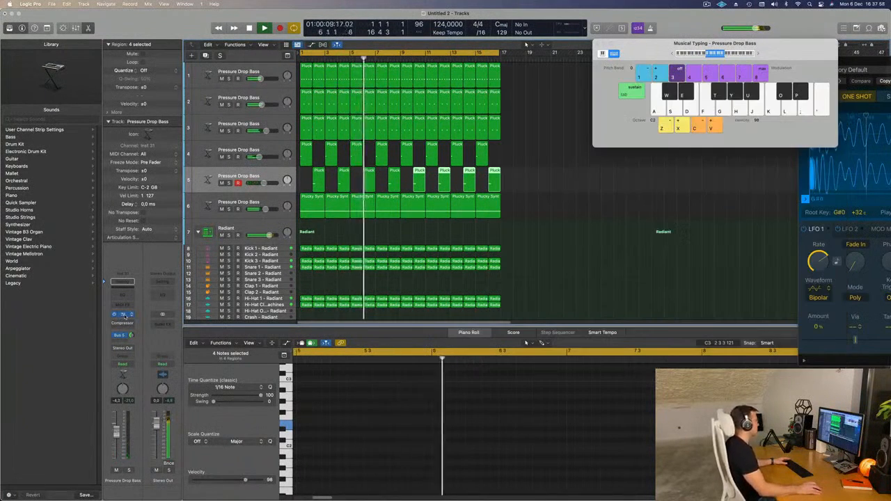
click(124, 315)
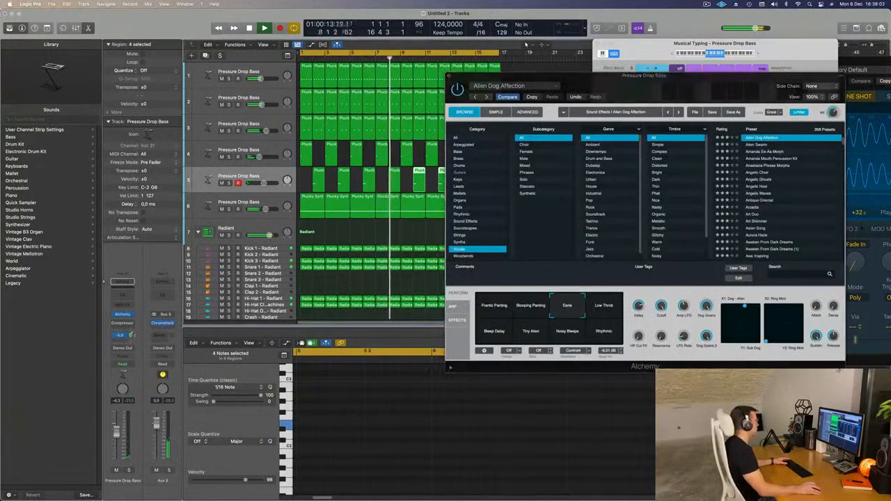
Try to add another Bus 5 send to track 5's channel strip, and move the Alchemy window aside.
click(123, 340)
mouse_move(121, 352)
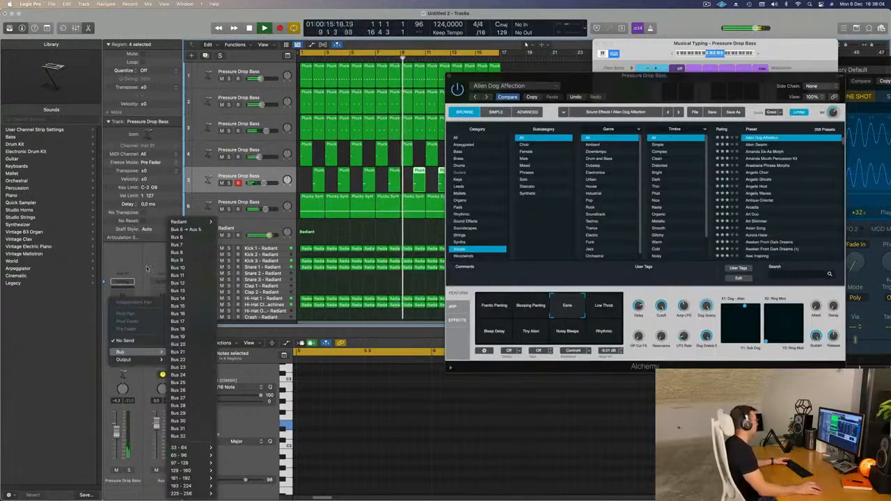
click(185, 229)
drag(476, 87, 403, 120)
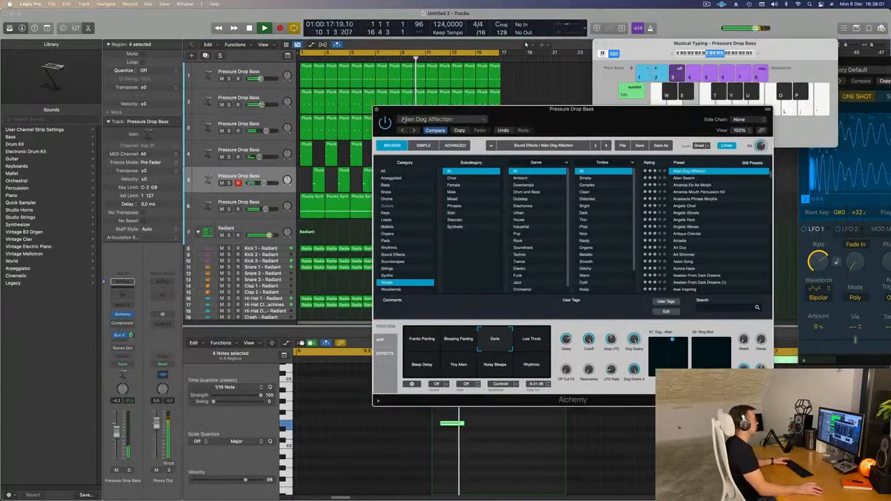
Close track 5's Alchemy window, clear the region selection and replay the arrangement from the start.
key(super+w)
scroll(432, 175, down, 3)
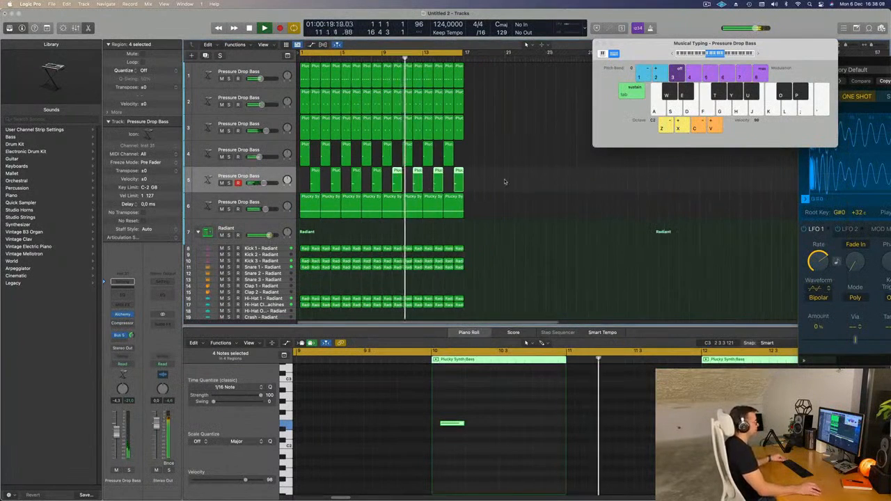
click(568, 188)
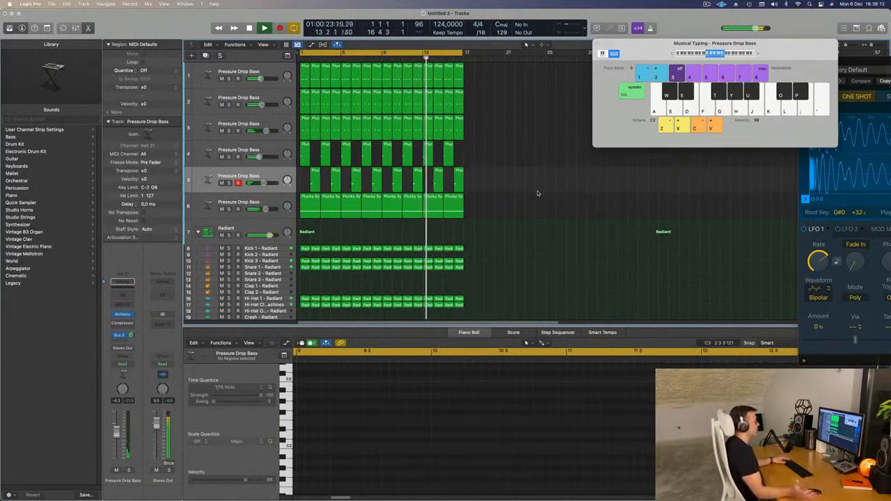
key(Return)
Duplicate track 6 as a new empty track and open its Alchemy instrument, restarting playback from bar 1.
key(Down)
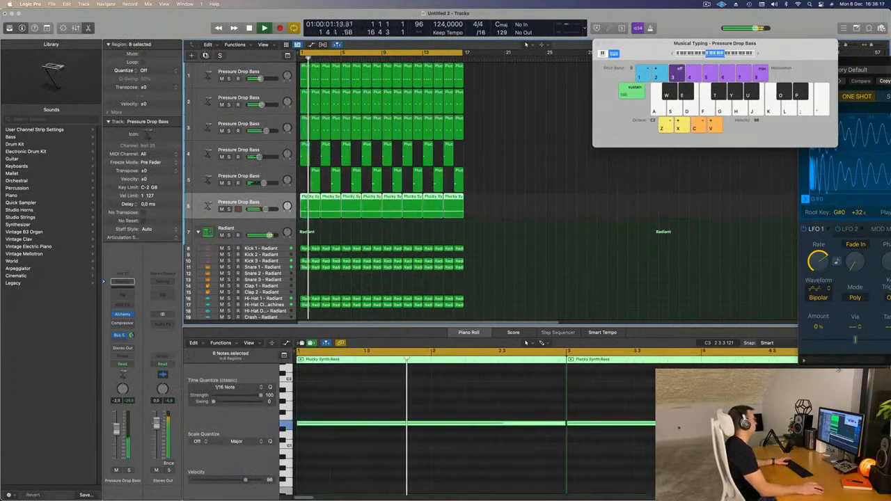
key(super+d)
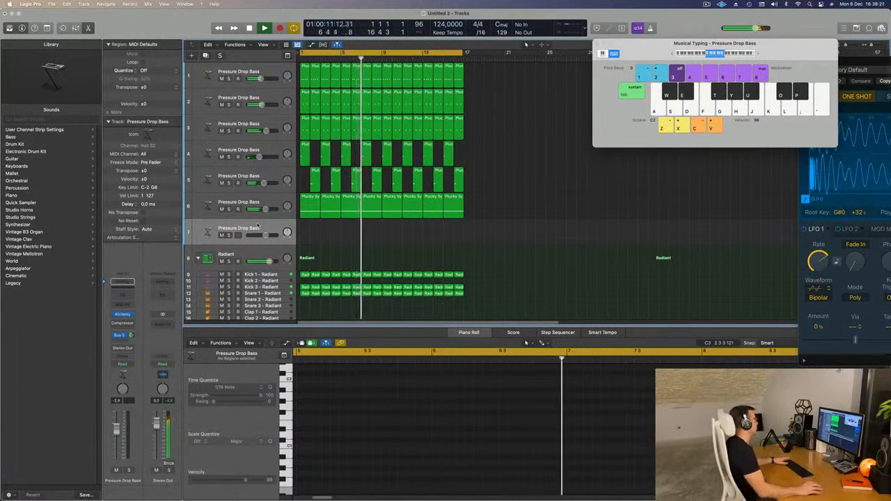
key(Return)
key(v)
key(Return)
click(122, 315)
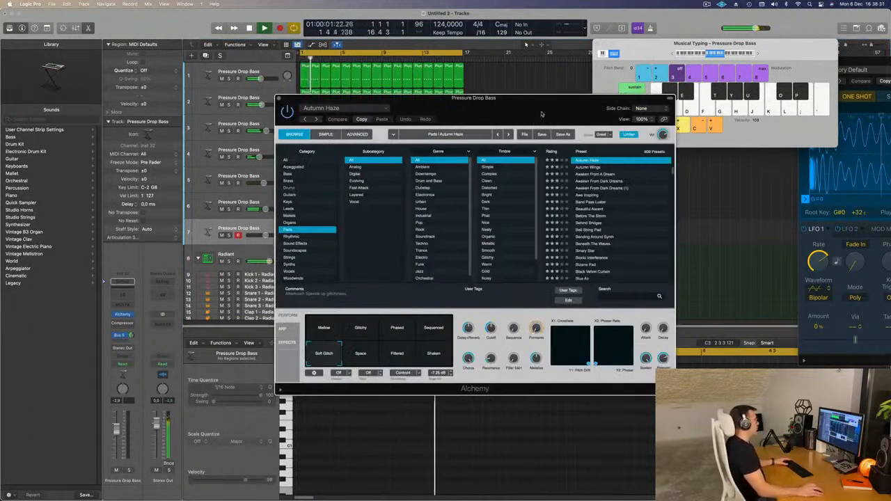
drag(541, 113, 573, 103)
key(Return)
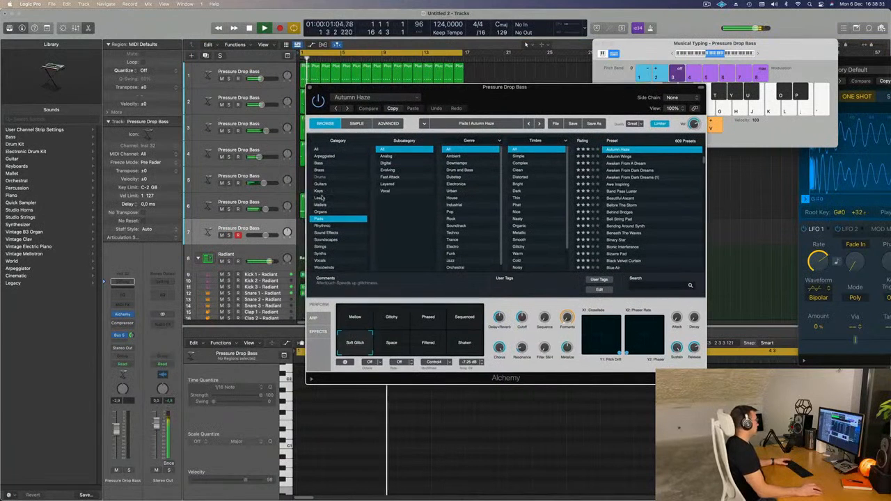
Load Alchemy's Crackling Lead preset from the Leads category on track 7 and shift the Musical Typing range to octave C3.
click(321, 199)
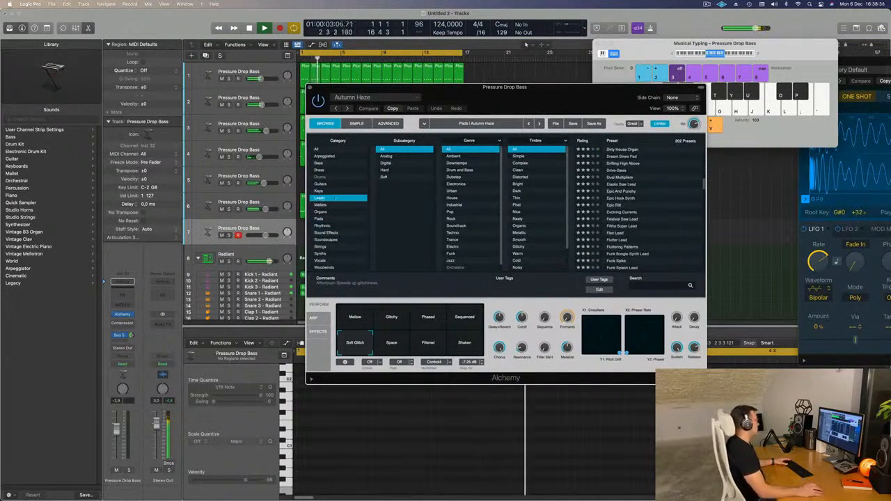
scroll(655, 203, up, 3)
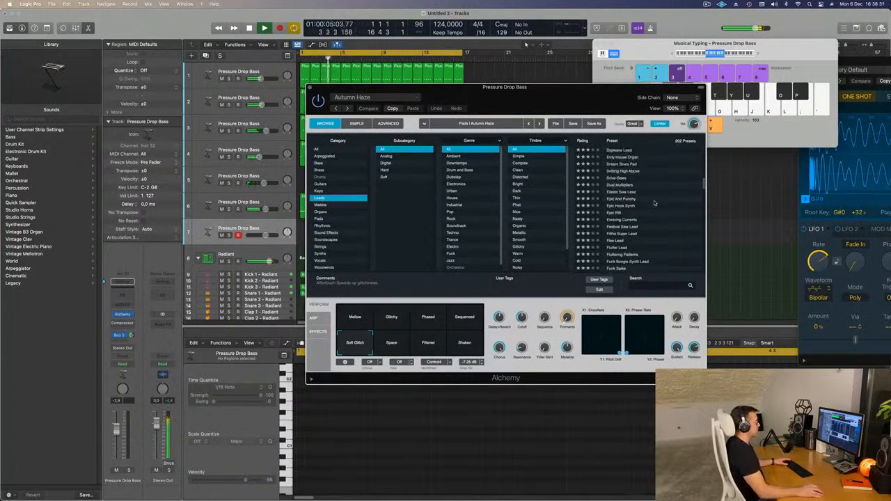
scroll(655, 203, up, 2)
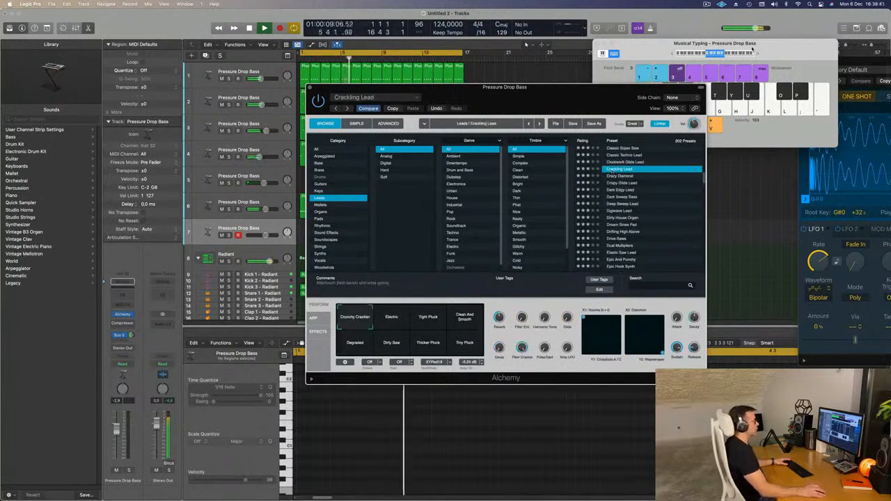
click(757, 53)
drag(546, 107, 581, 105)
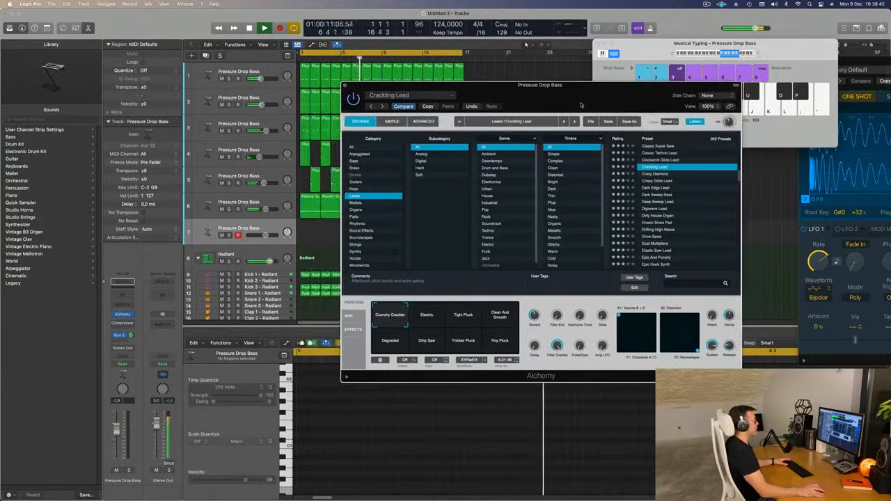
drag(549, 101, 616, 120)
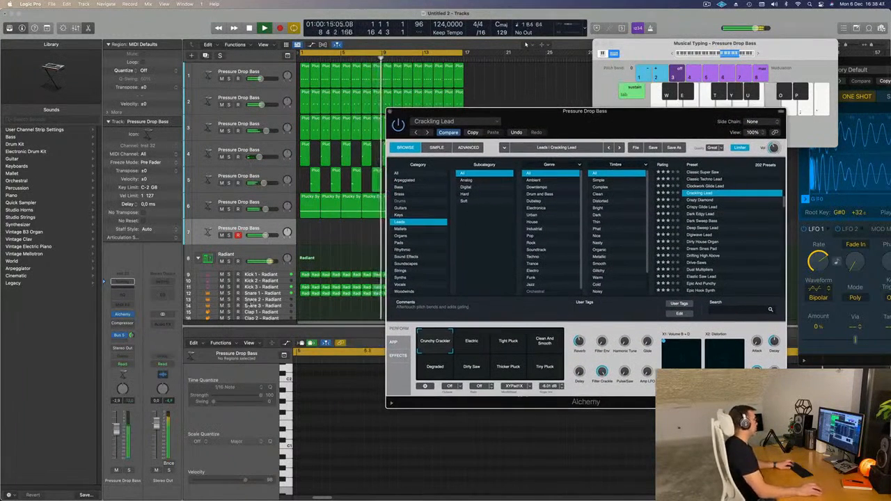
Lower track 7's volume to about -11.6 dB and add a send to Bus 6.
drag(117, 434, 117, 448)
key(h)
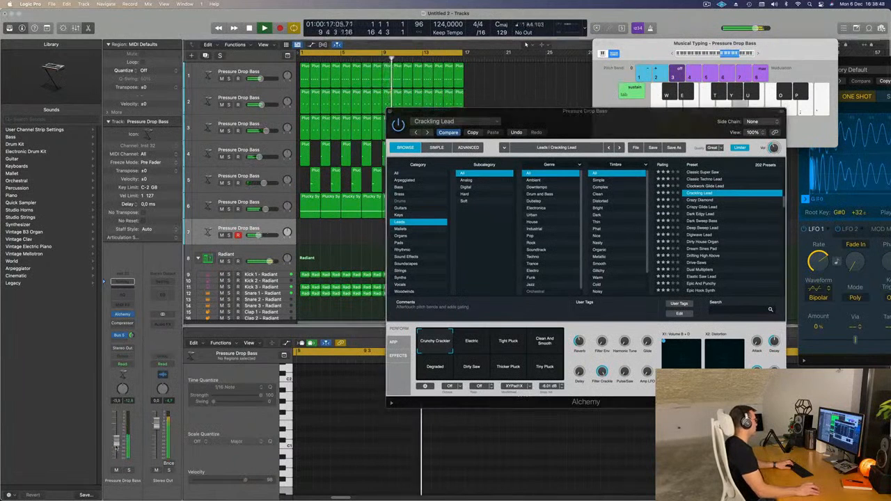
click(123, 334)
mouse_move(125, 352)
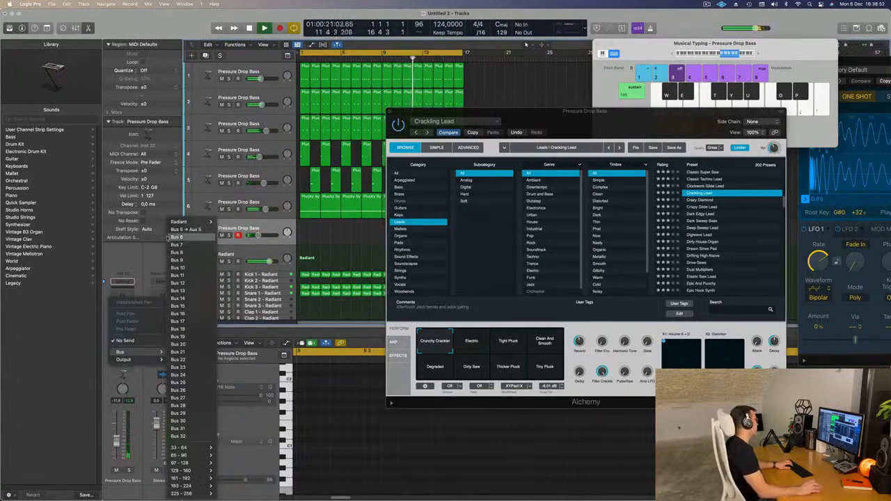
click(175, 237)
Insert a SilverVerb reverb on the Aux 6 channel strip.
click(166, 319)
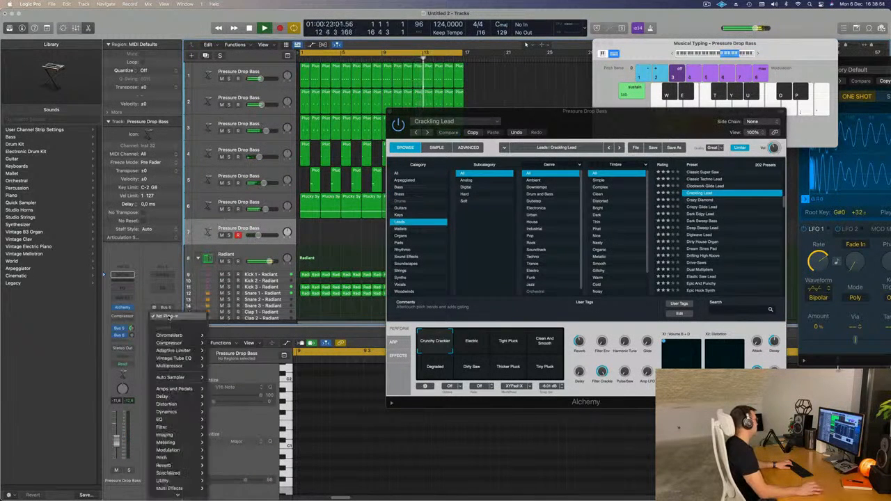
mouse_move(188, 412)
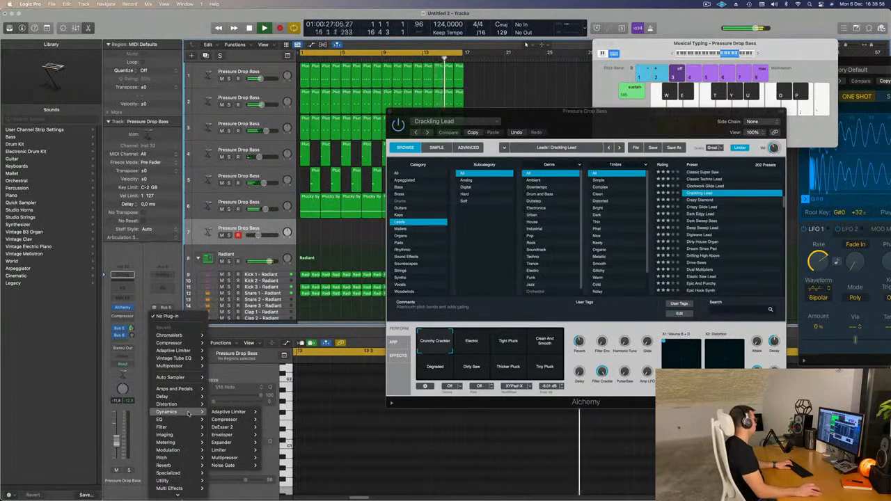
mouse_move(185, 465)
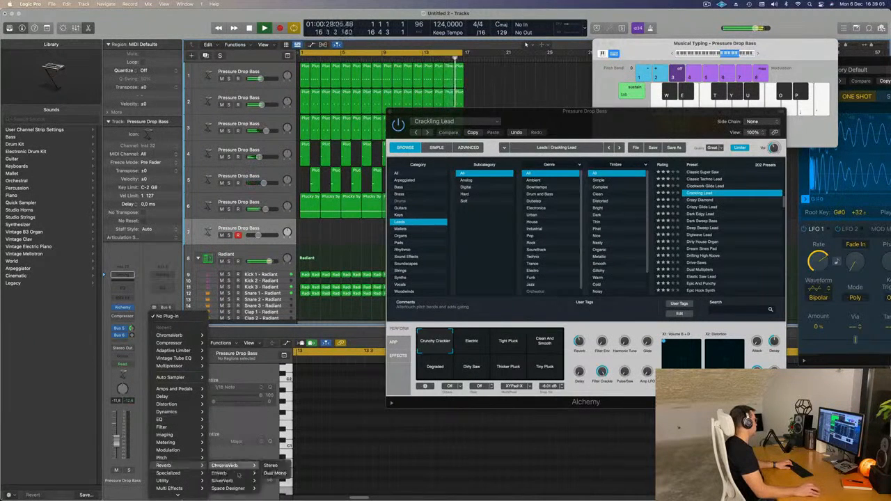
click(270, 480)
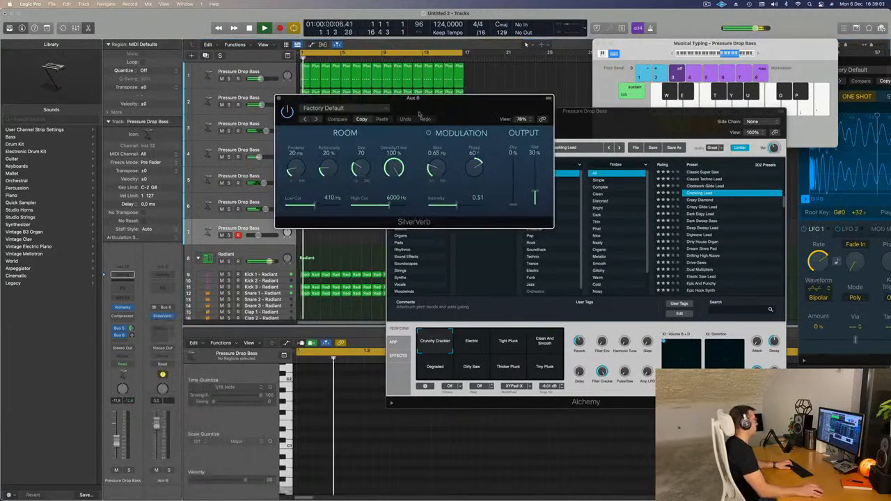
Load SilverVerb's grandiose preset, set its Wet output to 100% and close the plug-in window.
click(369, 109)
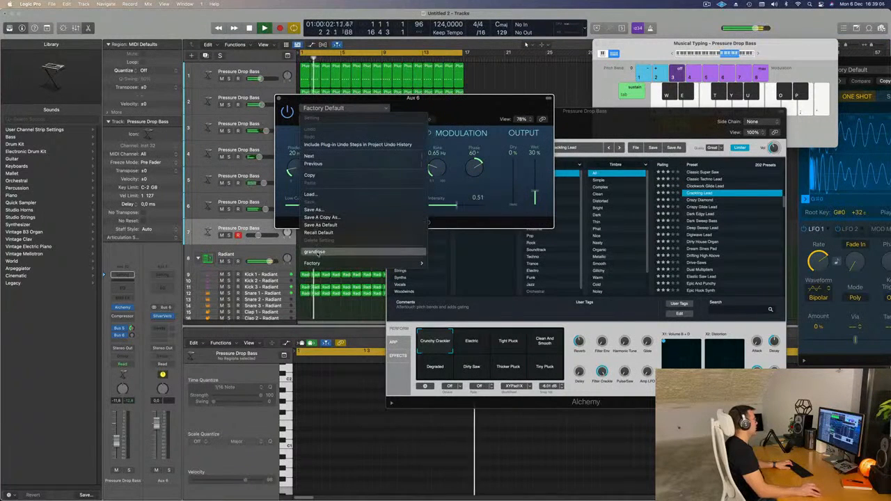
click(314, 251)
drag(535, 166, 536, 151)
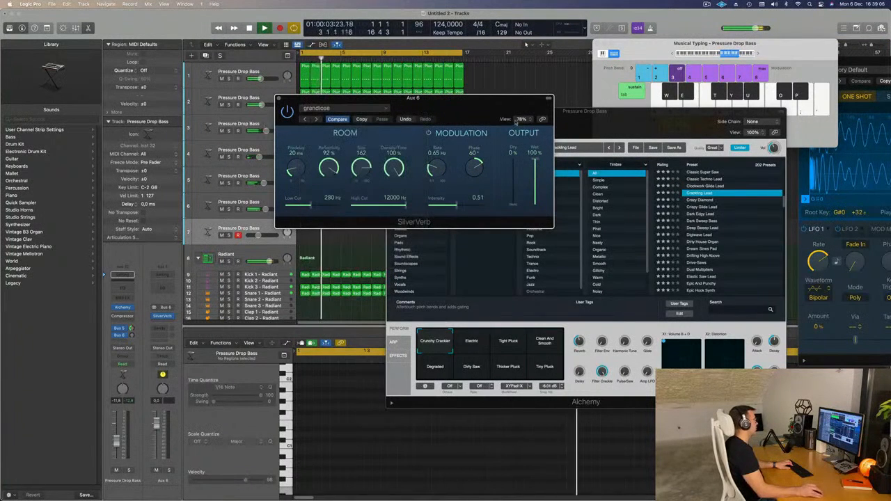
click(279, 98)
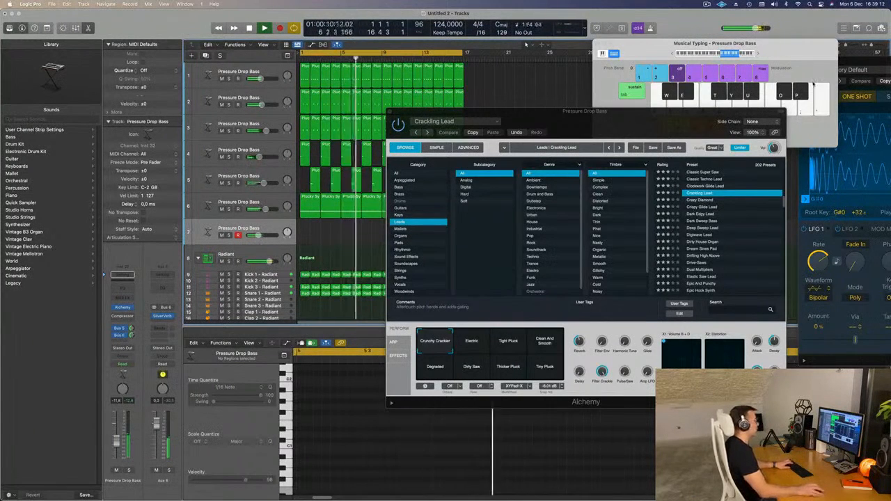
Move the Musical Typing keyboard aside and audition Crackling Lead's Electric variation and the Dark Sweep Bass preset on track 7.
drag(667, 39, 509, 9)
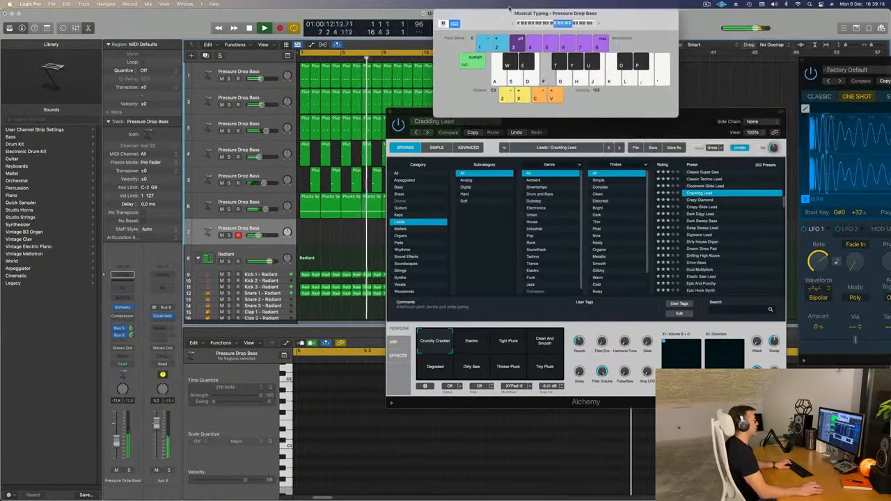
key(h)
key(g)
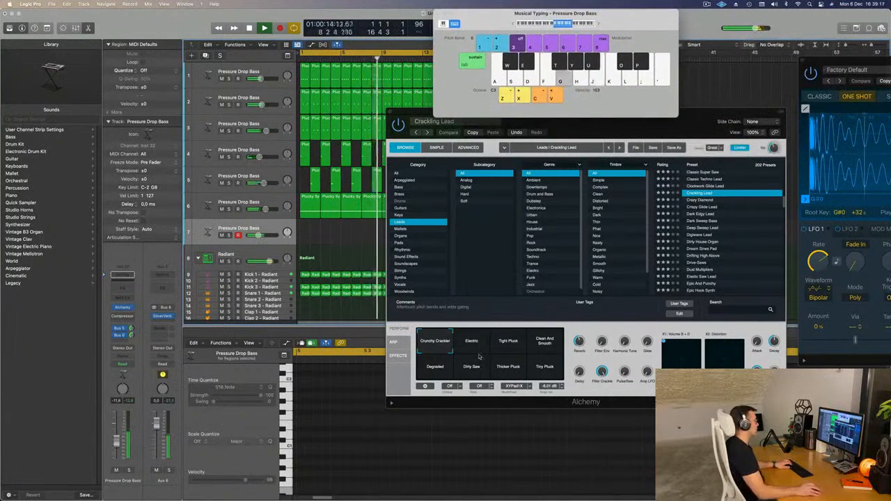
click(479, 346)
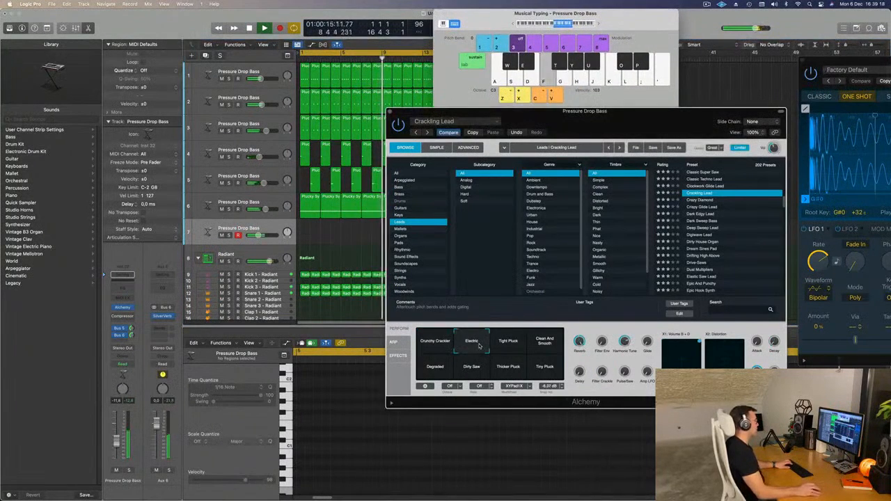
click(708, 221)
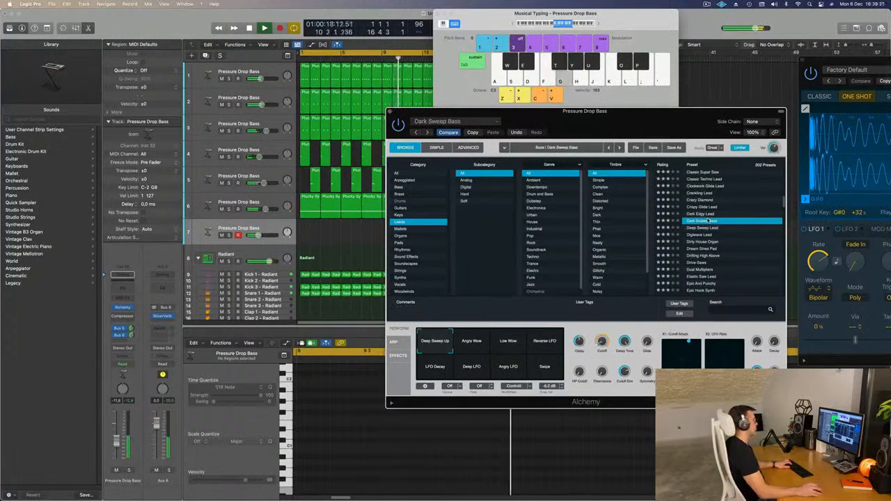
Try the Digiwave Lead preset and compare its Ease, Fourth, Fifth, Percussive Delay, Lo-Fi and Resonant variations.
click(701, 235)
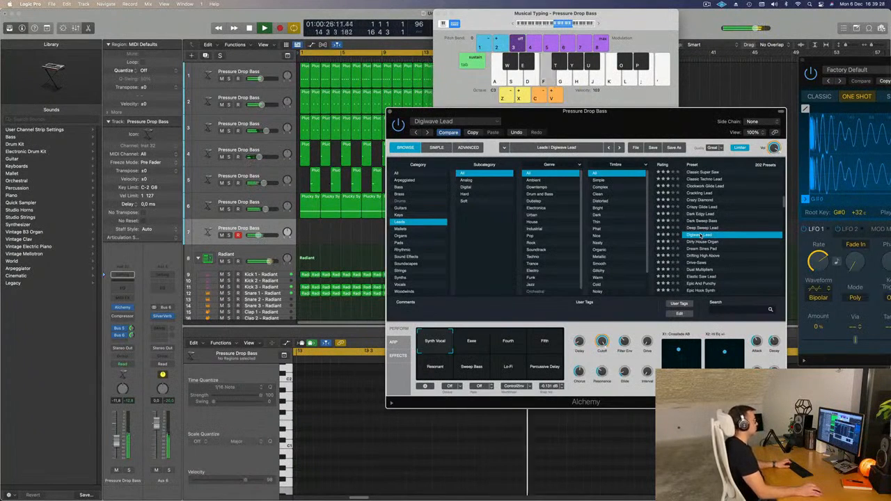
click(471, 348)
click(509, 348)
click(550, 345)
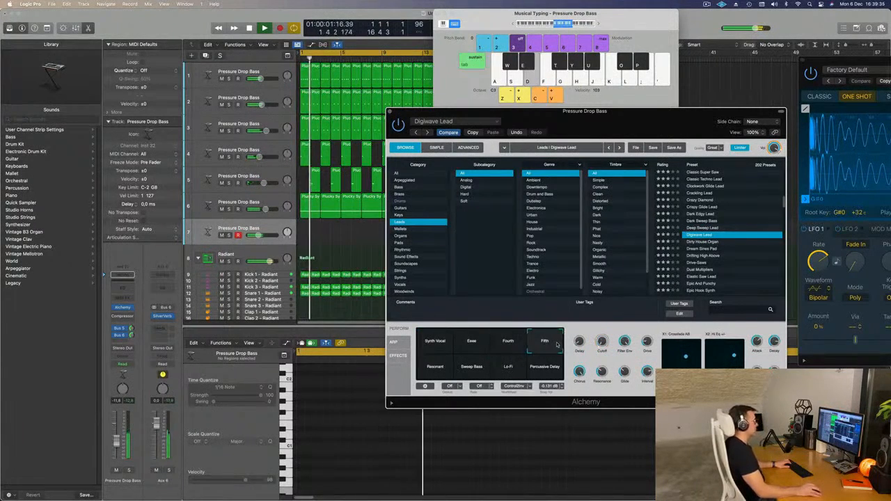
click(557, 373)
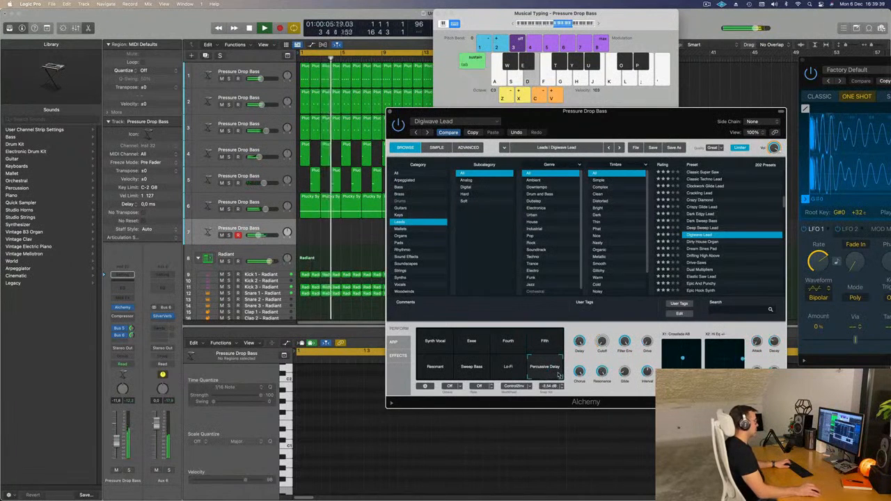
click(511, 374)
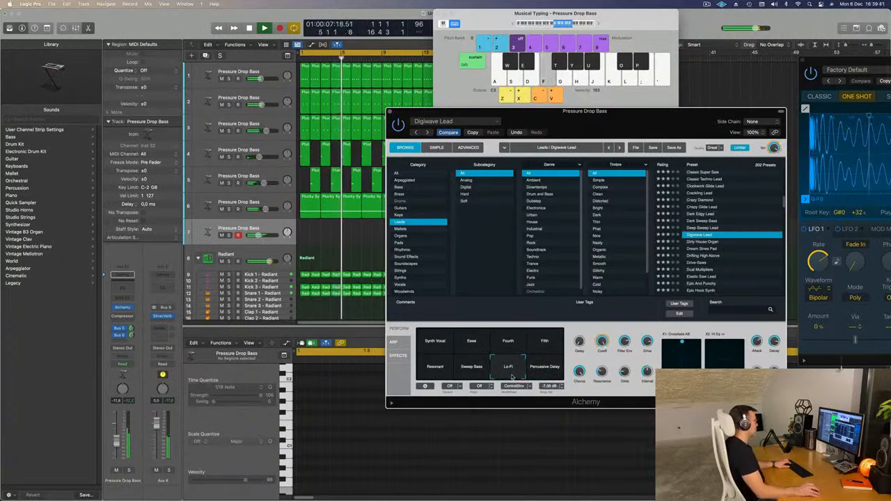
click(430, 374)
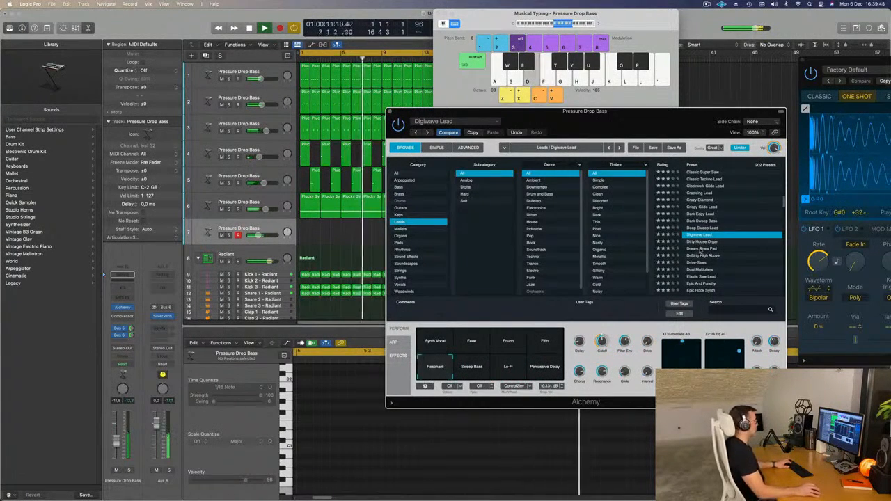
Play lower and higher test notes with Digiwave Lead's Resonant variation over the running arrangement.
key(f)
key(d)
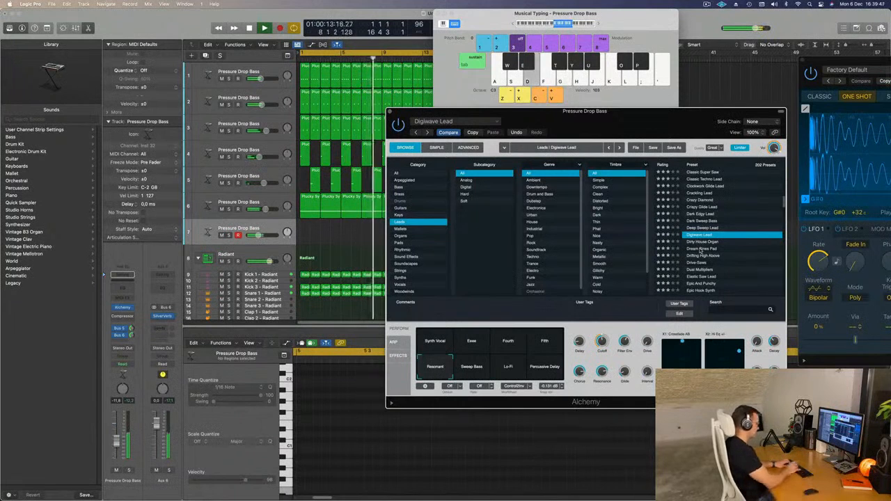
key(apostrophe)
key(l)
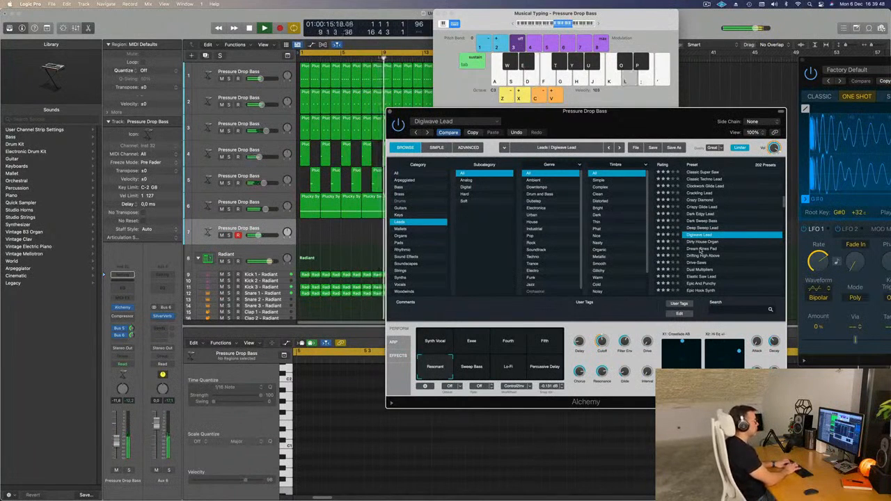
key(f)
Audition the Dream Sines Pad and Dual Multipliers presets on track 7 with test notes.
click(701, 249)
key(d)
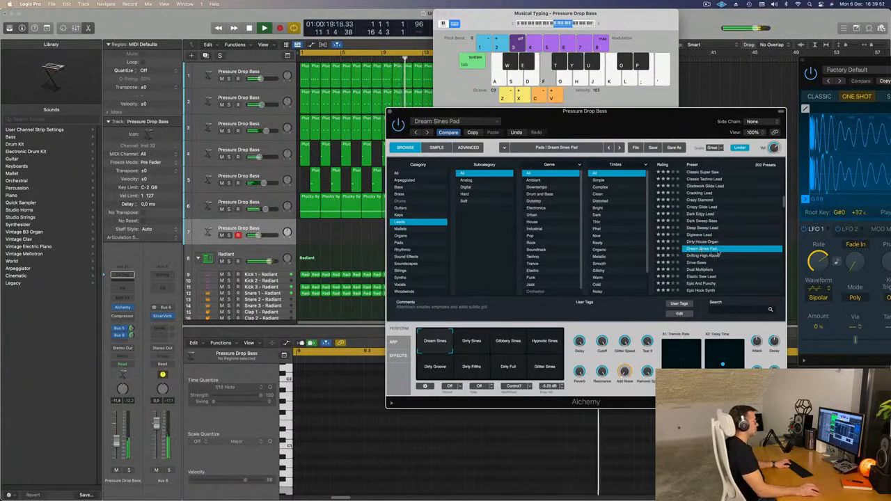
scroll(718, 252, down, 3)
click(698, 250)
key(f)
scroll(714, 250, down, 3)
key(h)
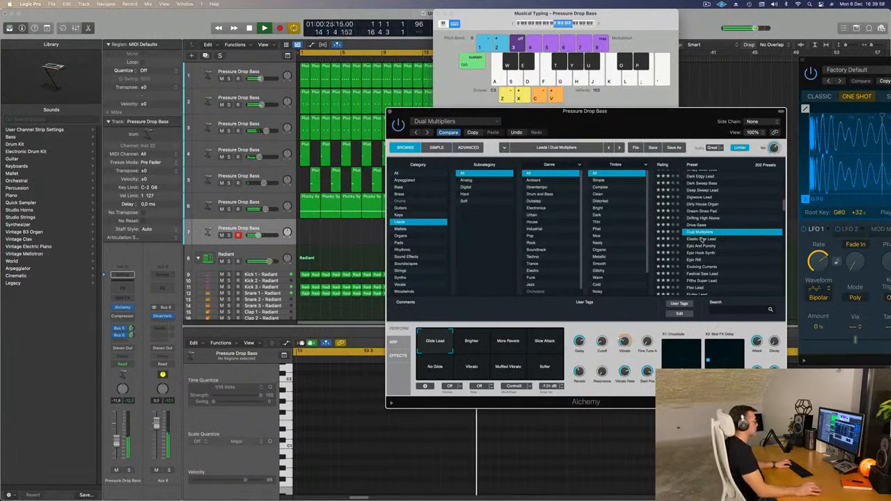
Audition the Elastic Saw Lead preset with test notes and load Epic Hook Synth on track 7.
click(702, 238)
key(f)
key(g)
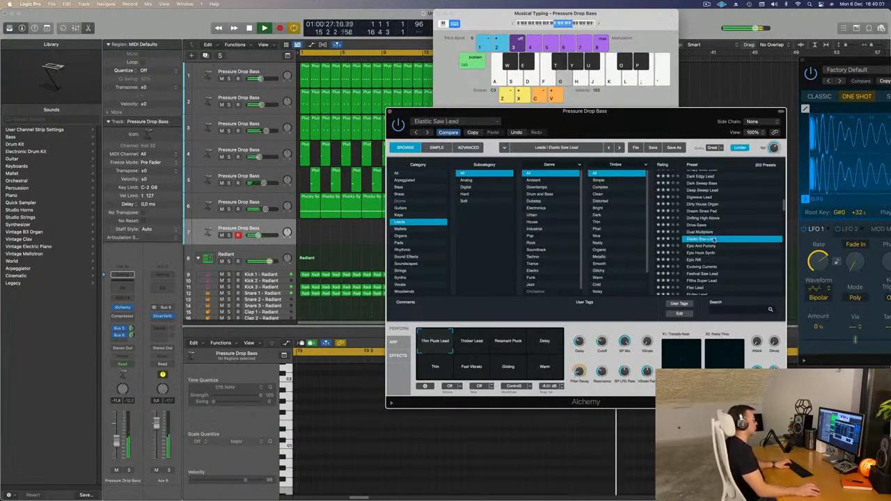
click(702, 253)
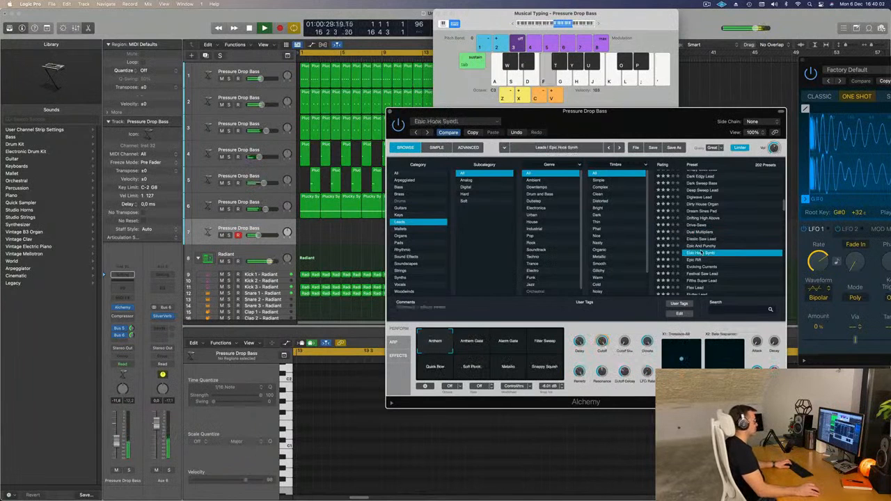
Audition the Epic Rift, Fifths Super Lead and Flutter Lead presets on track 7 over the running arrangement.
scroll(721, 242, down, 2)
click(697, 230)
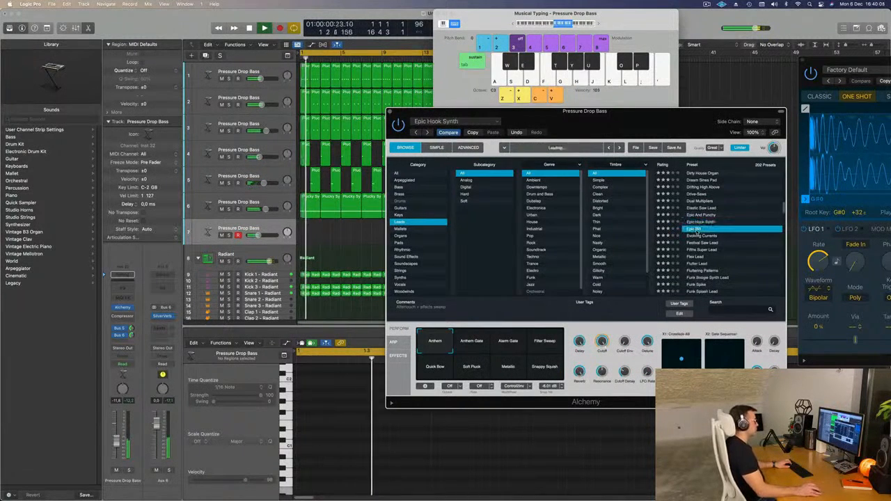
scroll(702, 231, down, 2)
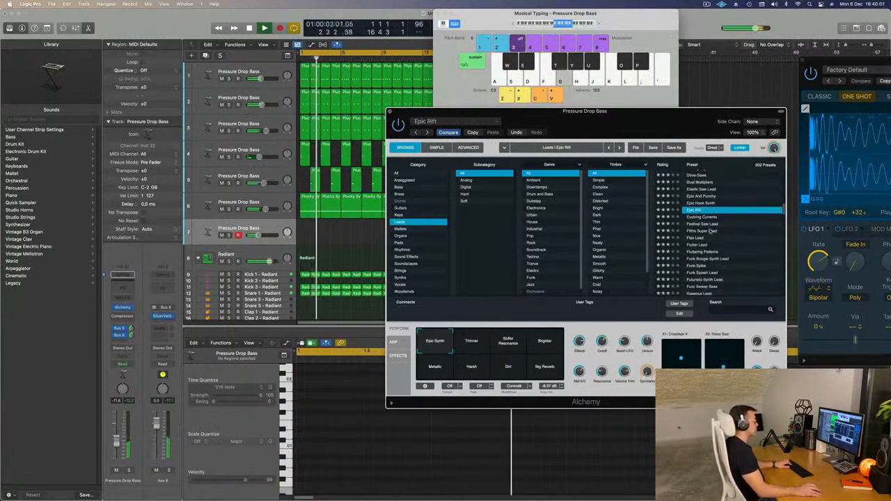
click(708, 231)
scroll(706, 226, down, 2)
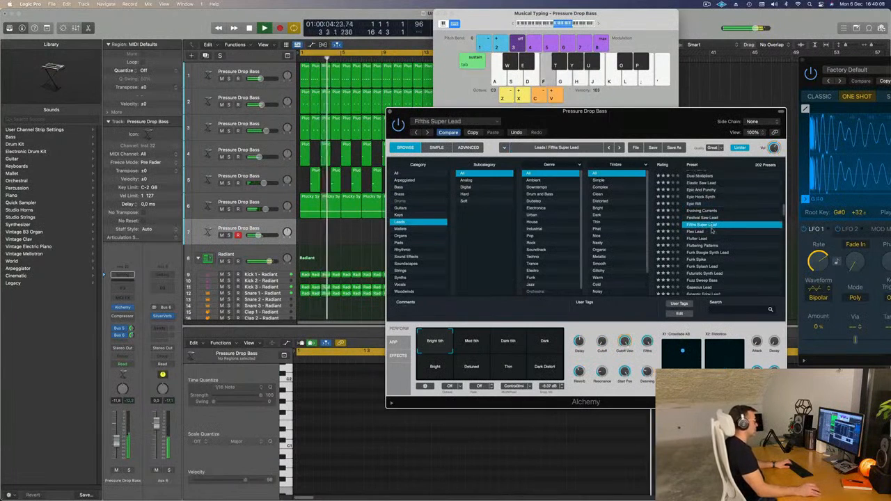
click(699, 217)
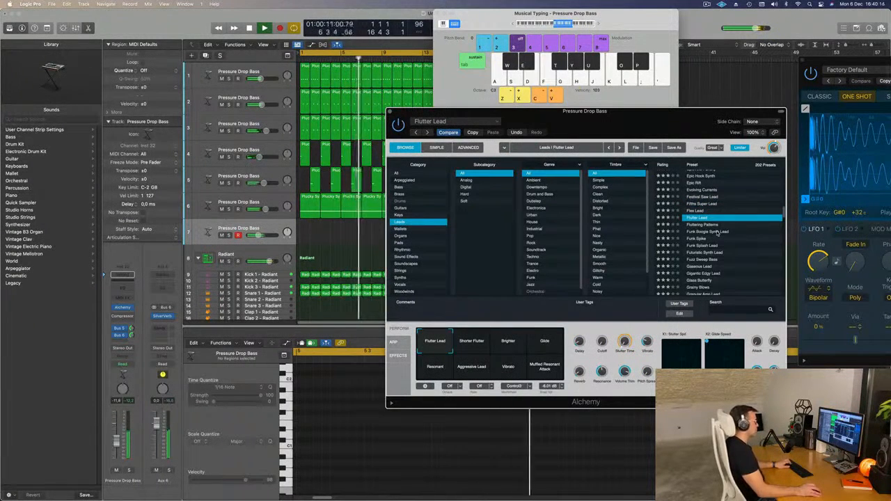
Load Funk Boogie Synth Lead, compare its Dark Waves, Pulsing, Filter LFO 1 and Resonant variations, and settle on Resonant.
click(717, 232)
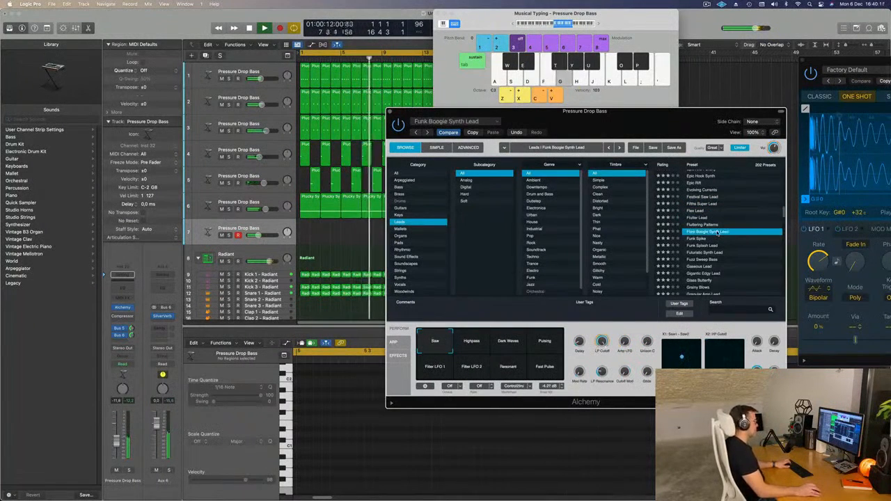
click(479, 347)
click(508, 346)
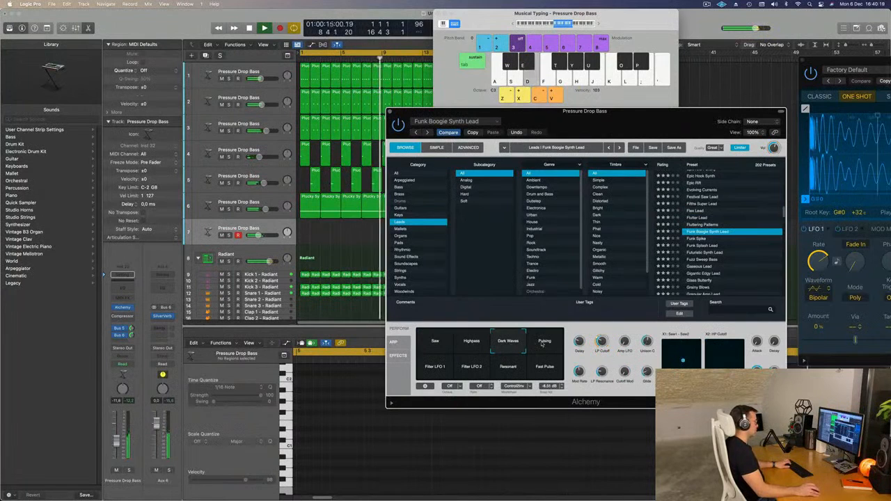
click(545, 343)
click(440, 369)
click(515, 368)
click(433, 368)
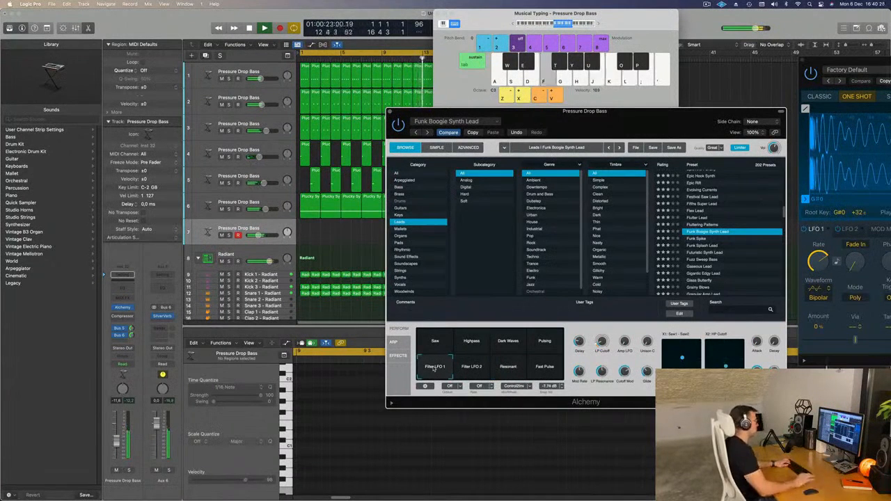
click(511, 371)
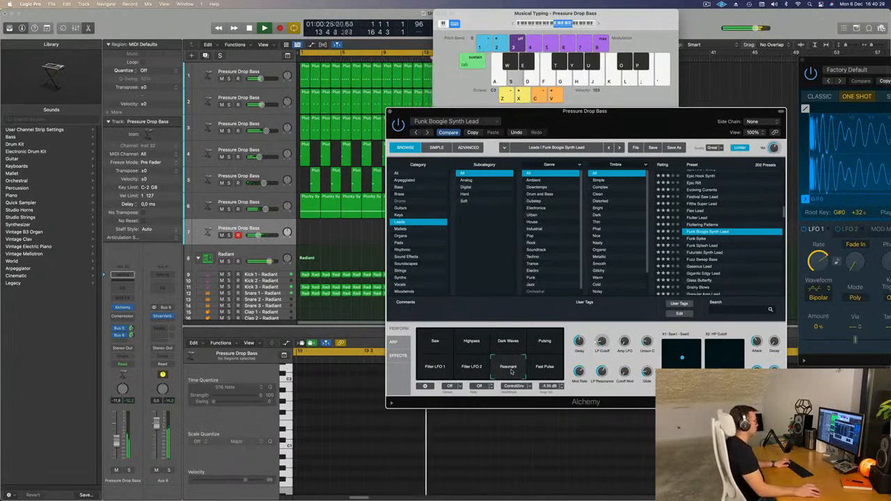
click(449, 370)
click(506, 371)
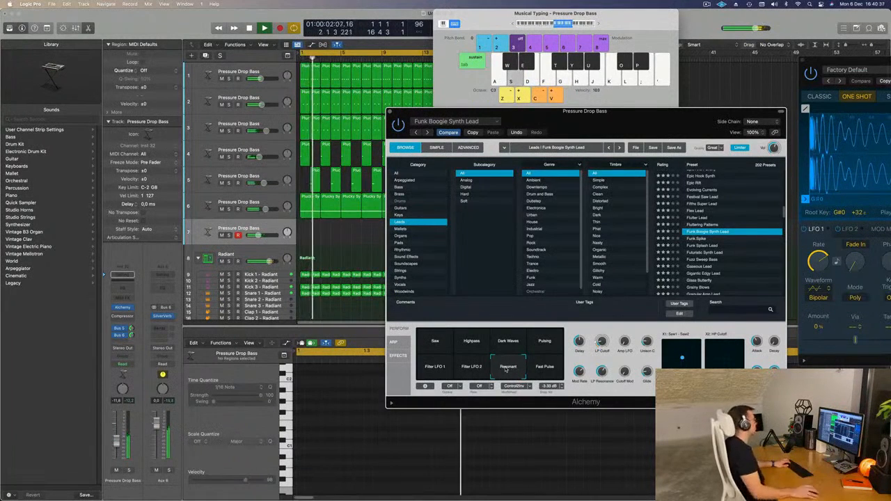
Lower track 7's volume to -17.2 dB while playing test notes with the Resonant variation.
key(s)
drag(115, 443, 117, 450)
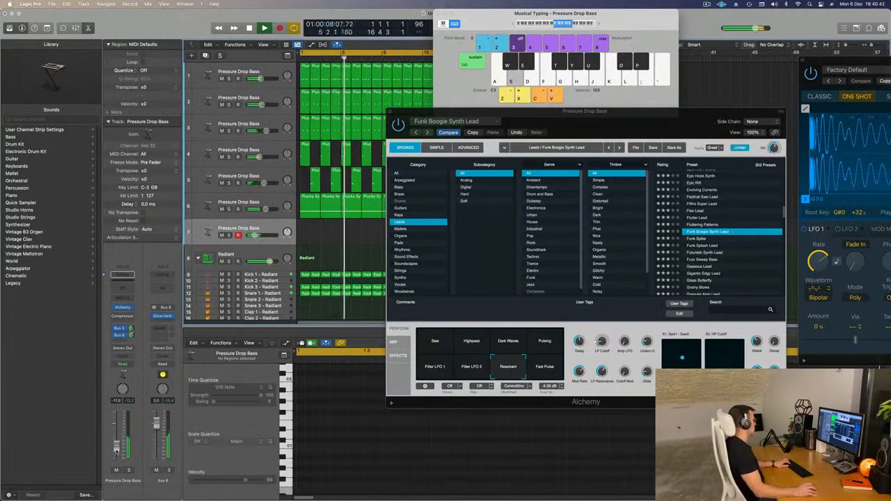
key(h)
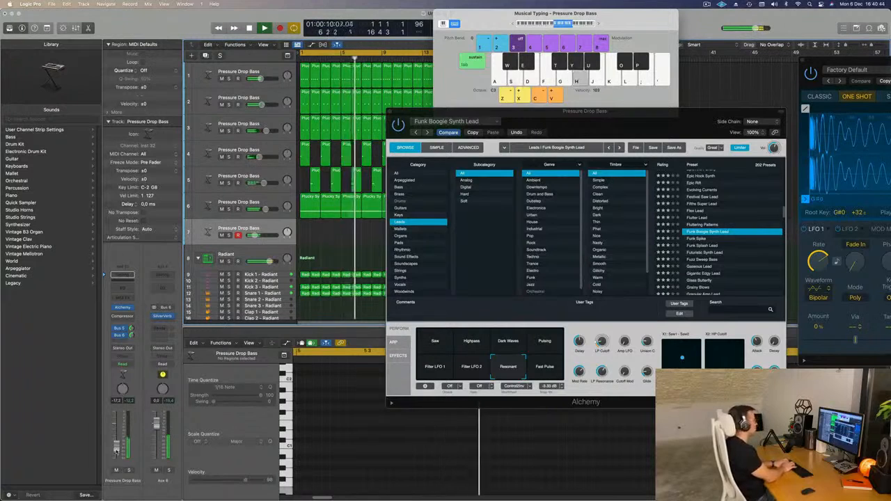
Rehearse a slow descending lead phrase using the notes E, C, B and F over the running arrangement.
key(semicolon)
key(k)
key(j)
key(f)
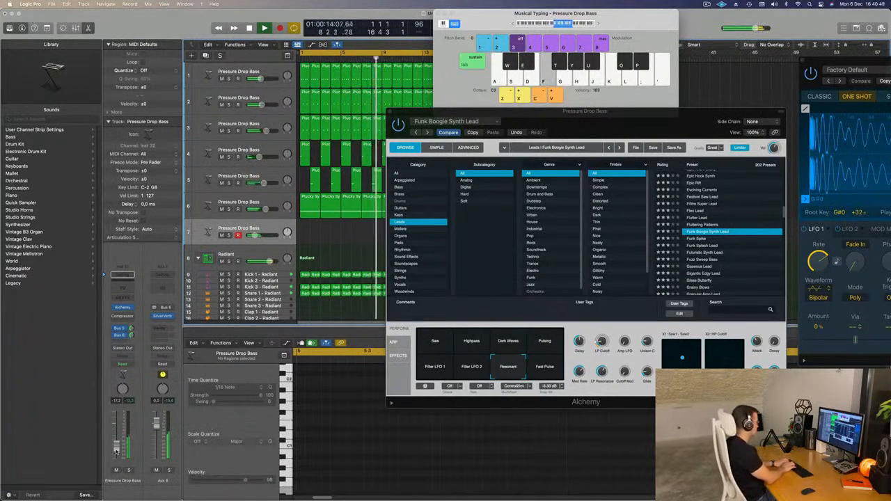
key(l)
key(k)
key(f)
key(j)
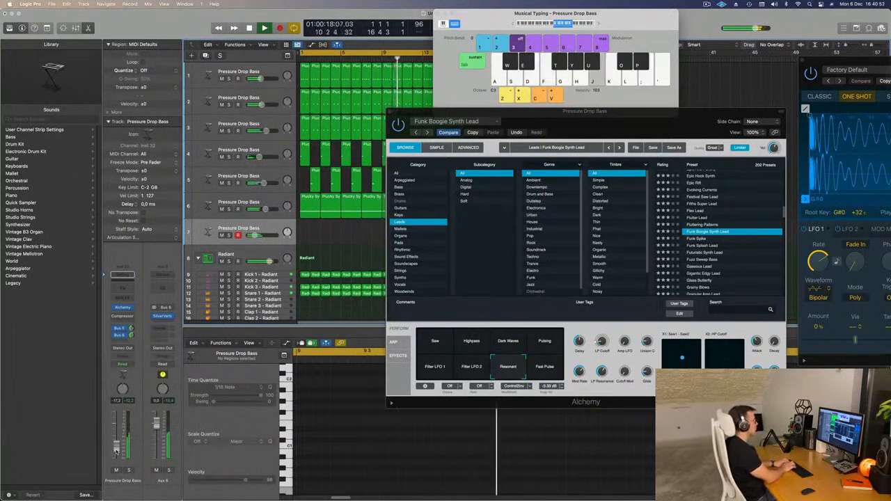
key(k)
key(j)
key(f)
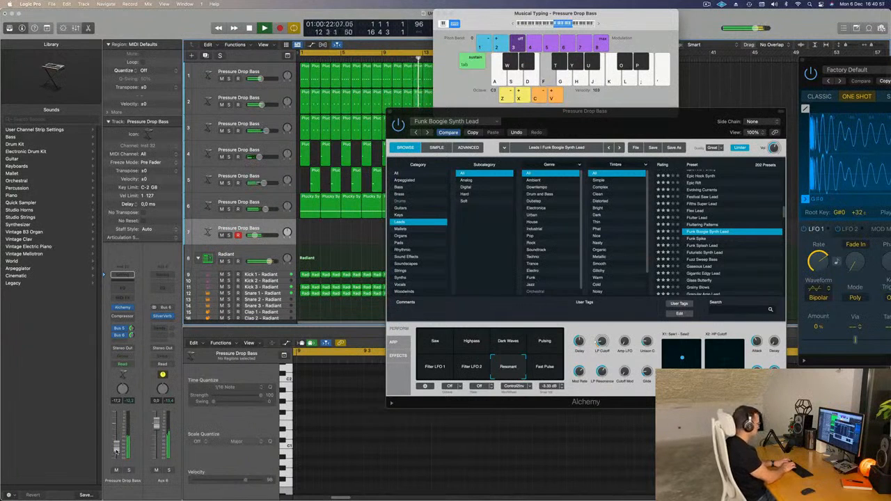
Record the descending E, C, B, F phrase repeatedly on track 7 while the arrangement cycles, stopping after the take at bar 5.
key(semicolon)
key(k)
key(j)
key(f)
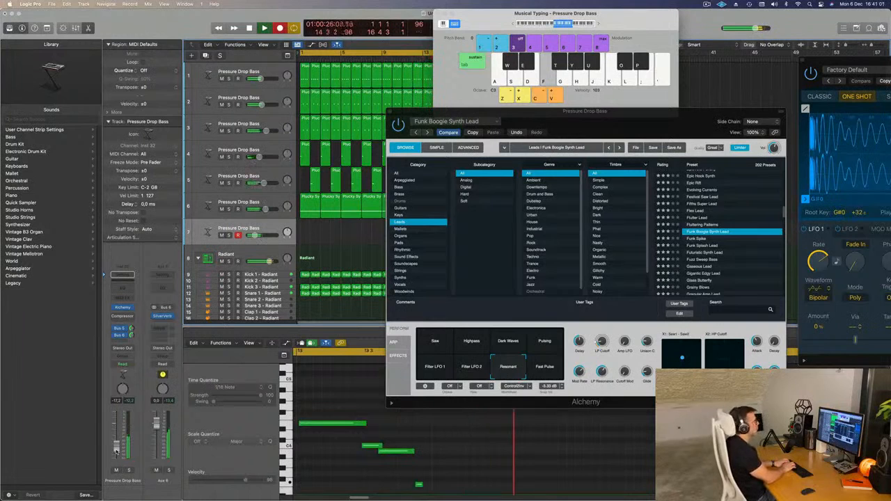
key(semicolon)
key(k)
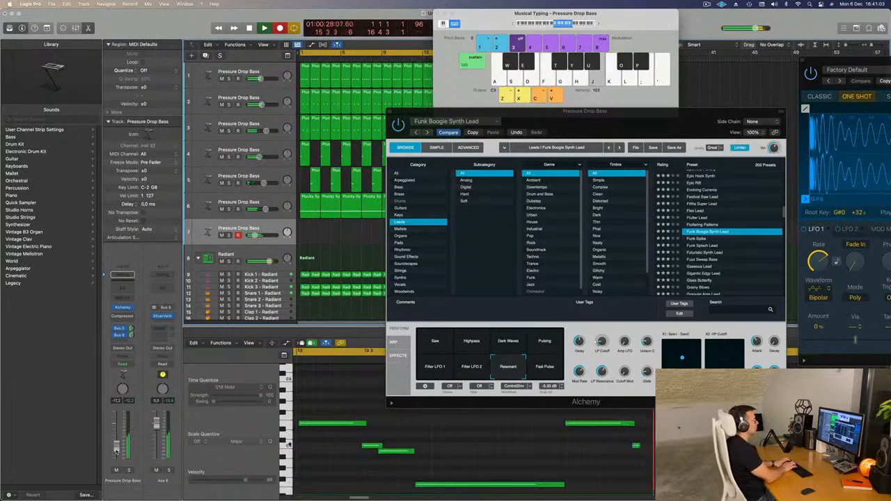
key(j)
key(f)
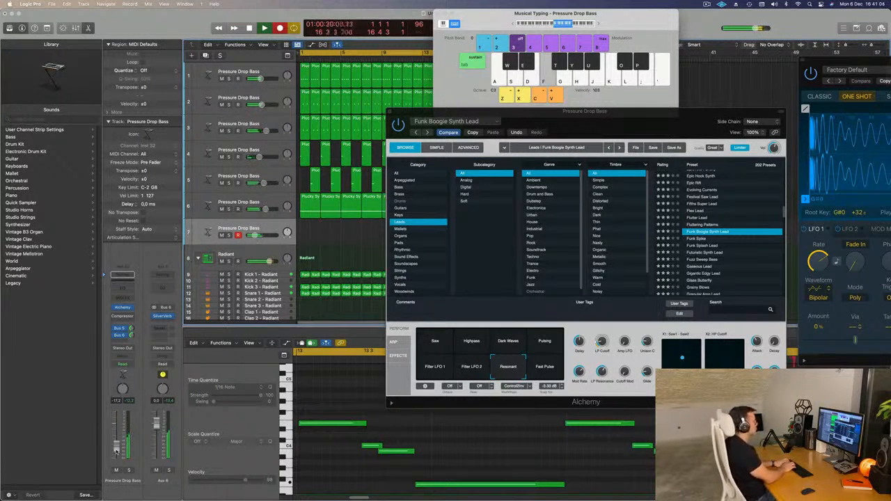
key(semicolon)
key(k)
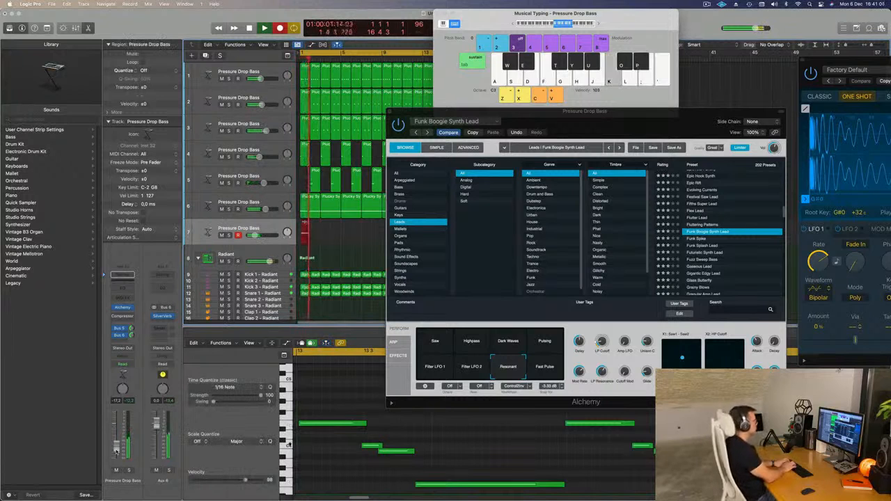
key(j)
key(f)
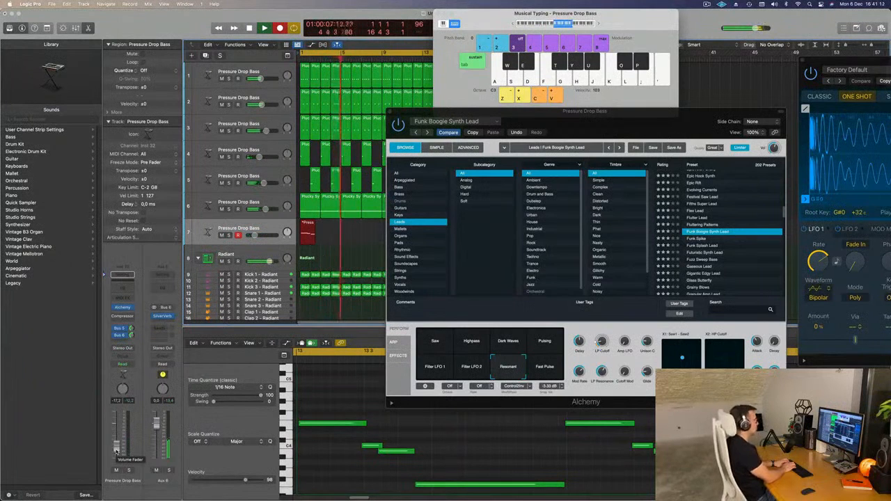
key(k)
key(j)
key(f)
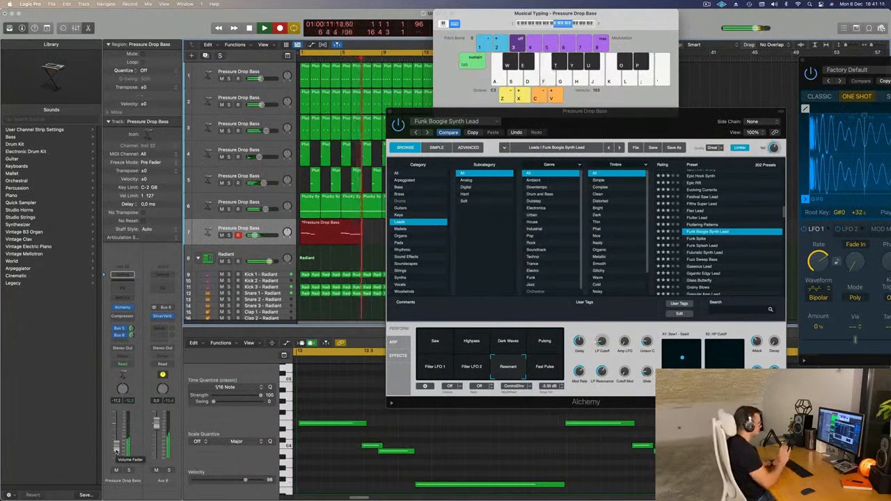
key(space)
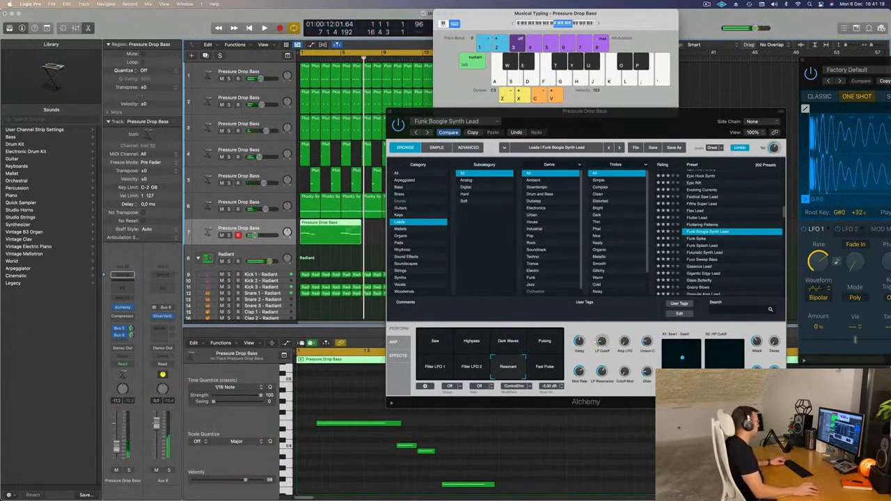
Split track 7's recorded region at bar 5, delete the first part and move the remaining two-bar phrase to bar 1.
super+click(341, 229)
click(334, 228)
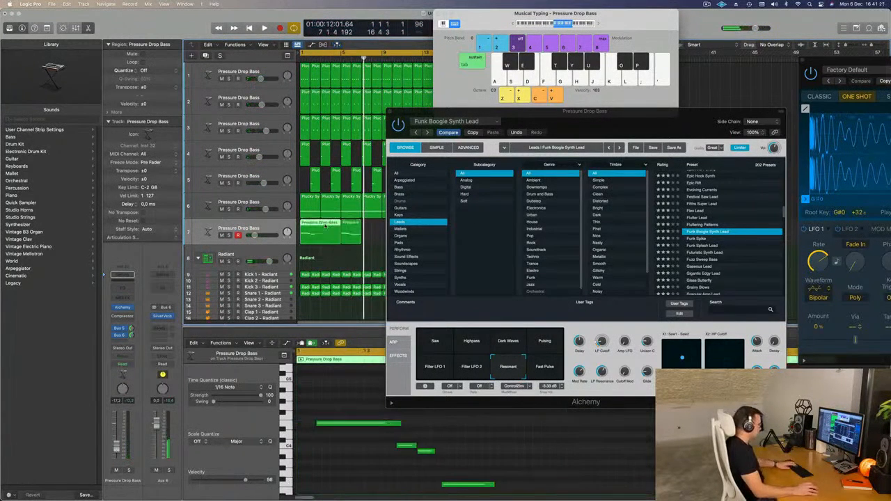
key(Delete)
drag(349, 224, 309, 224)
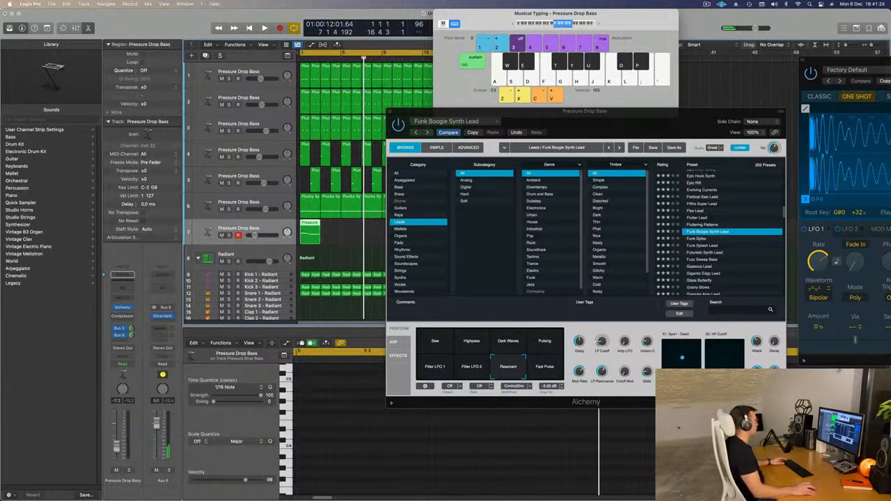
Select all notes of the two-bar lead phrase and play the arrangement from bar 1 to check it.
key(super+a)
click(343, 459)
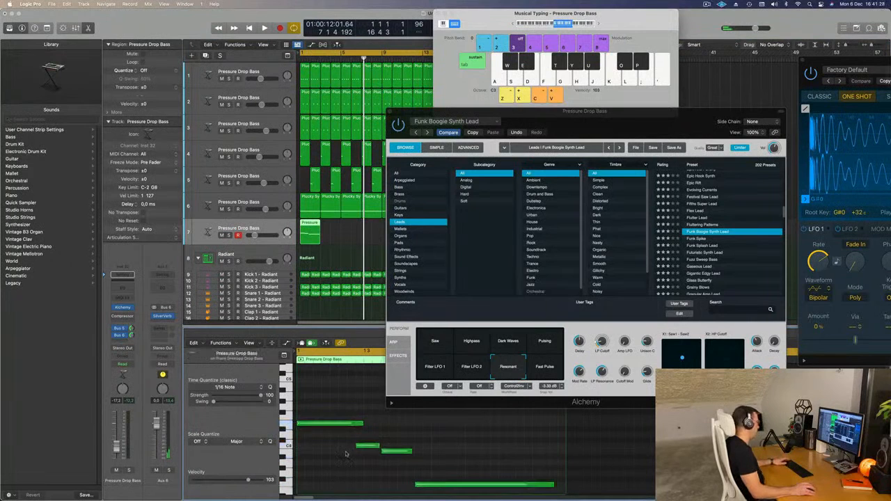
key(space)
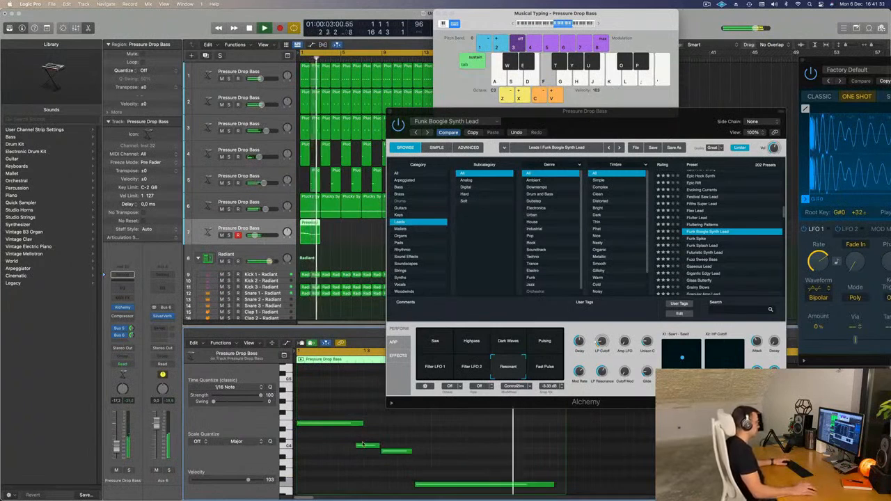
key(space)
Move the Alchemy window aside and delete the leftover recorded region at bars 13 to 16 on track 7.
drag(553, 112, 676, 93)
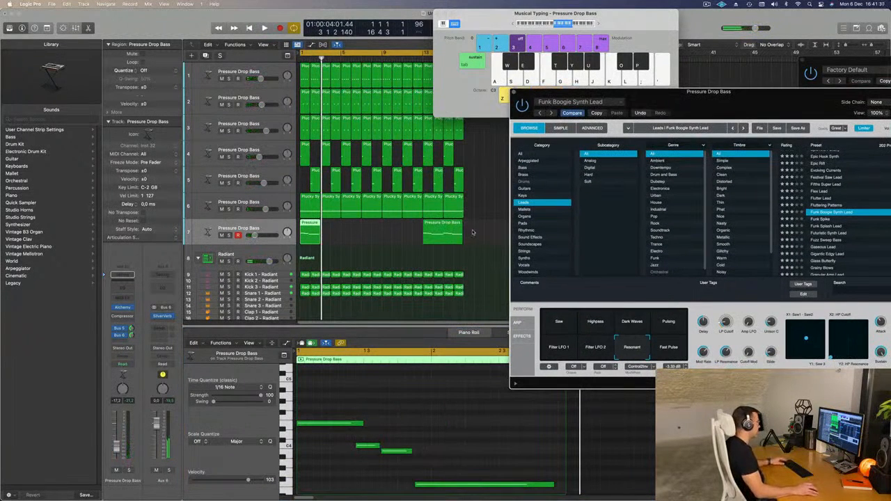
click(448, 234)
key(Delete)
Repeat track 7's two-bar lead region seven times during playback so it fills all 16 bars.
key(space)
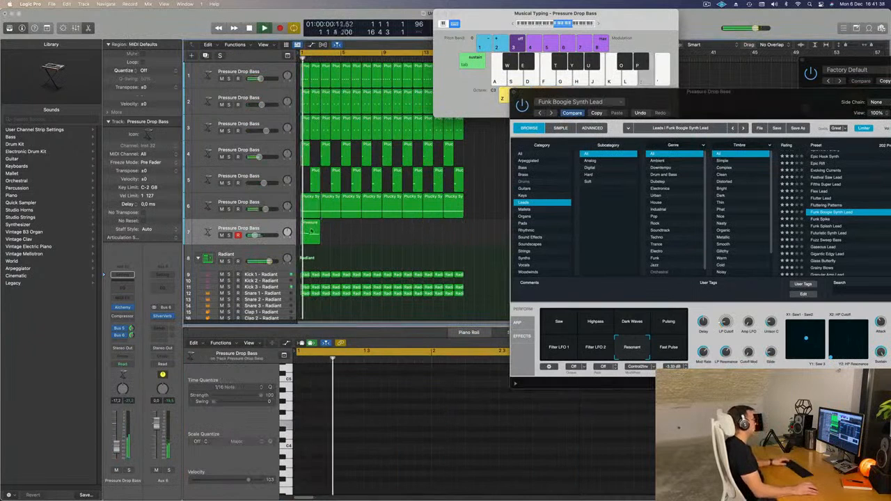
click(310, 231)
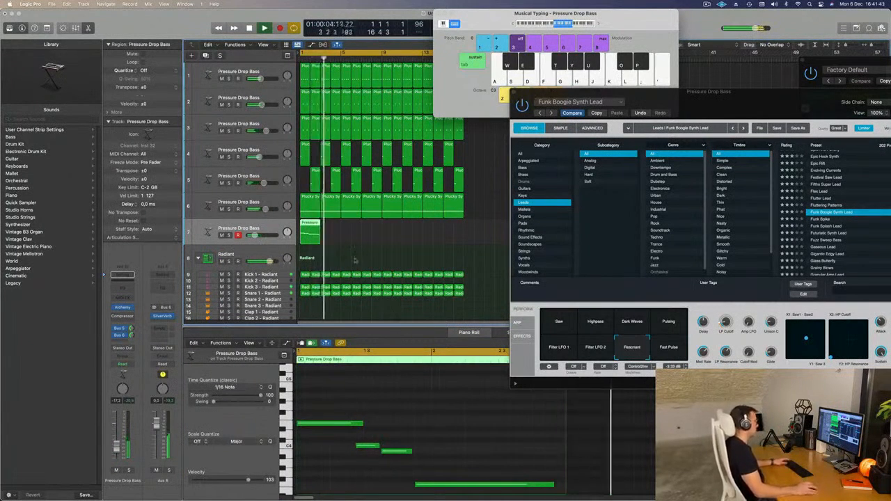
key(super+r)
key(super+r)
key(super+r)
key(super+r)
key(super+r)
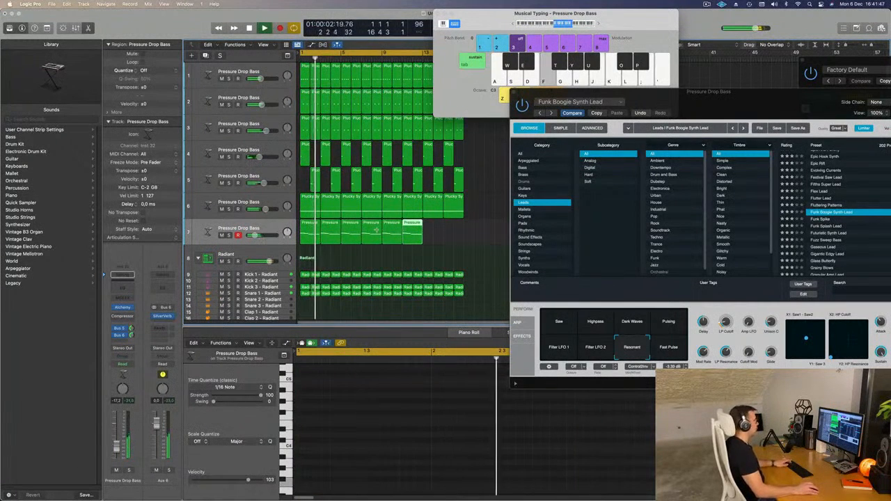
key(super+r)
key(super+r)
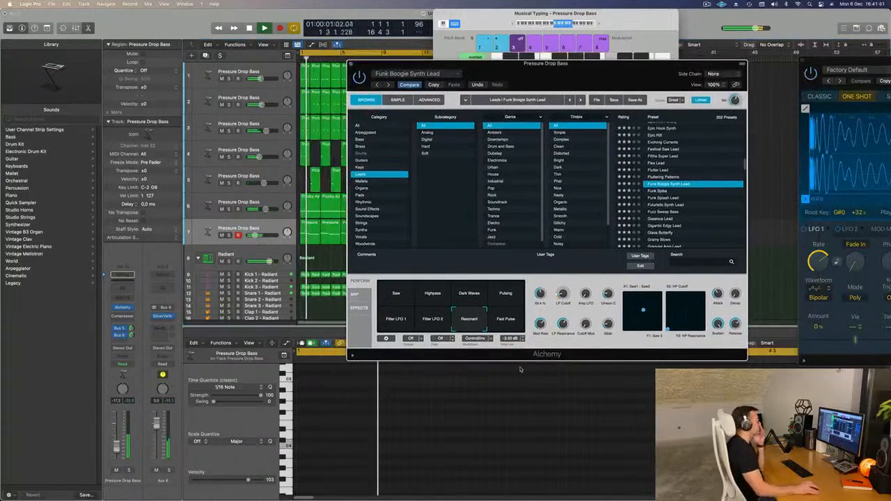
Audition Alchemy's Filter LFO 1, Pulsing, Highpass and other performance snapshots during playback and settle on Filter LFO 2 for the lead.
click(517, 319)
drag(366, 319, 365, 319)
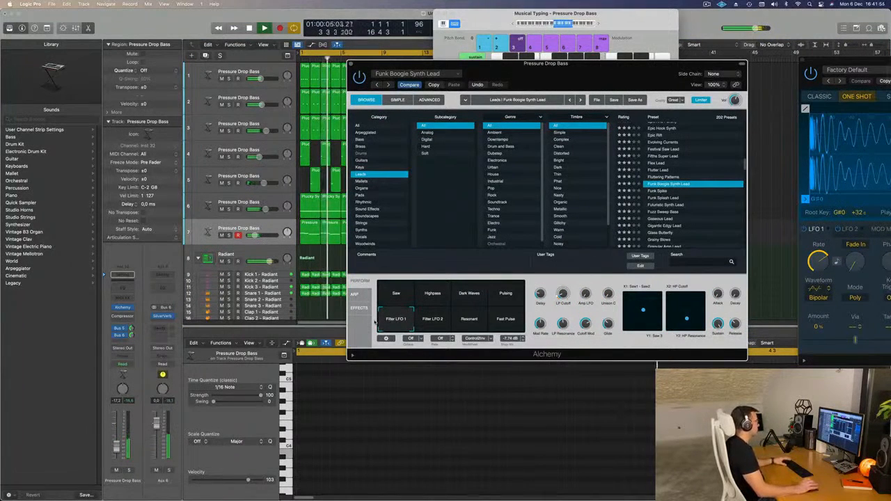
click(433, 316)
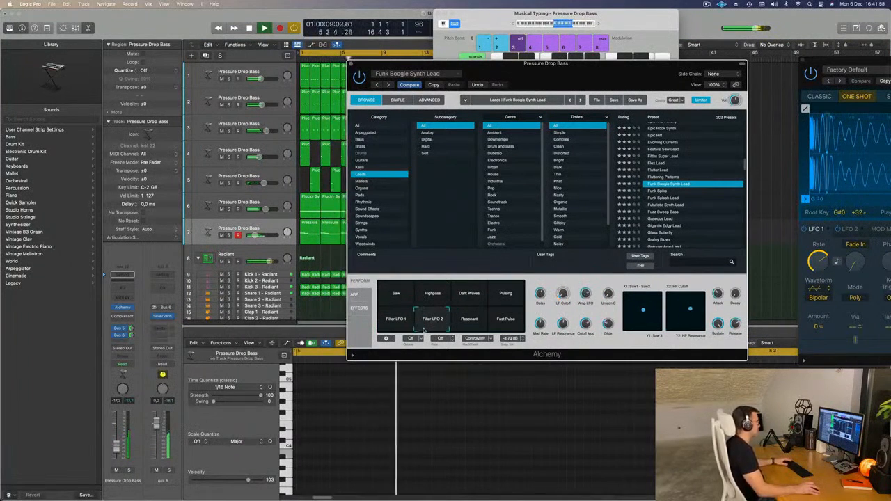
click(449, 330)
click(502, 295)
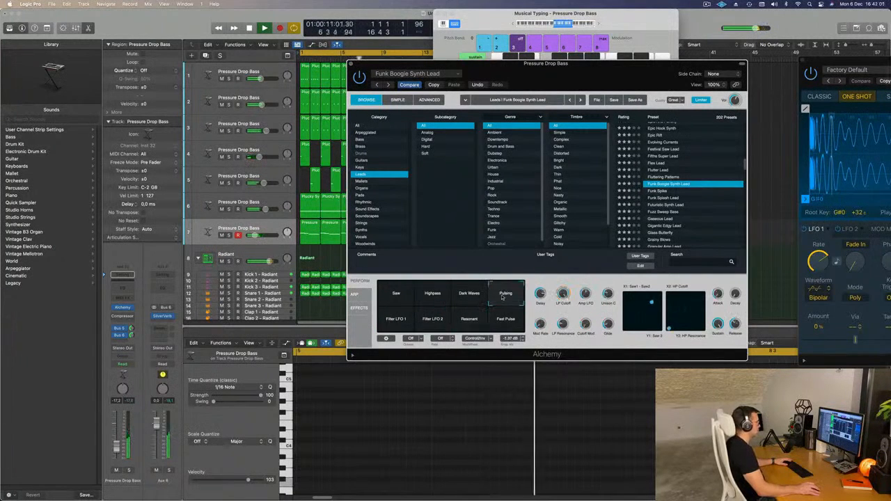
click(456, 295)
click(433, 297)
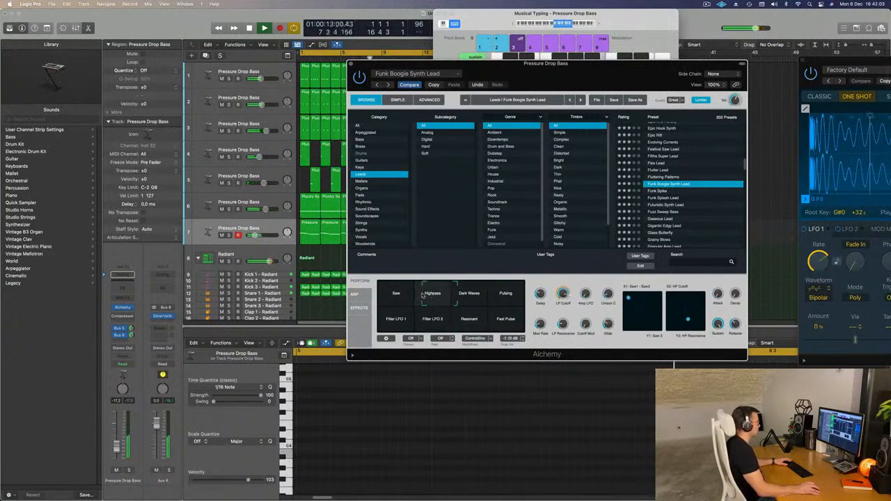
click(390, 295)
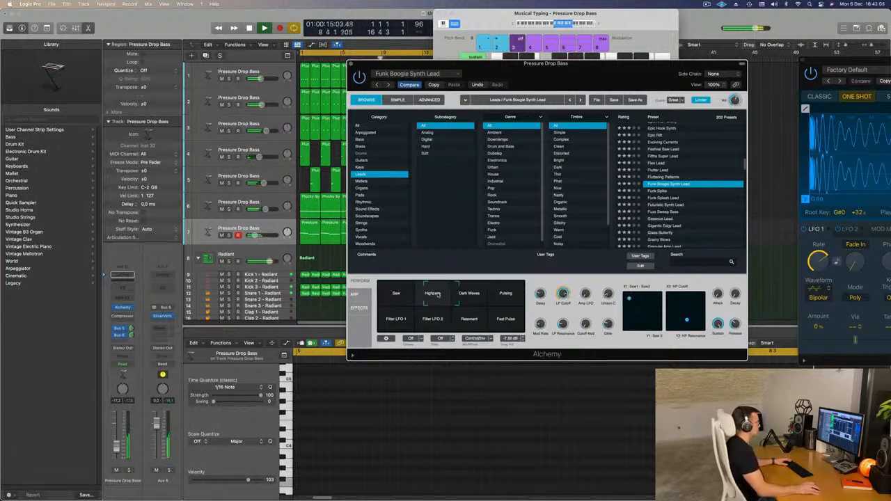
click(505, 295)
click(466, 296)
click(430, 327)
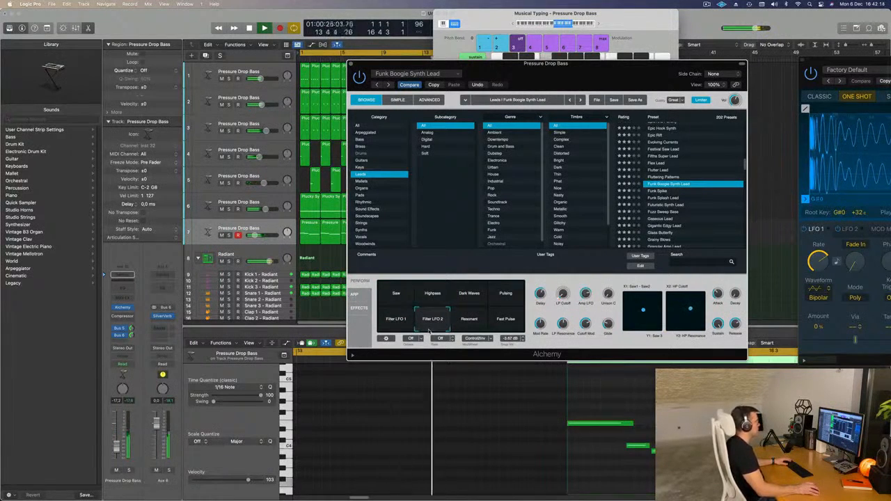
drag(466, 358, 527, 340)
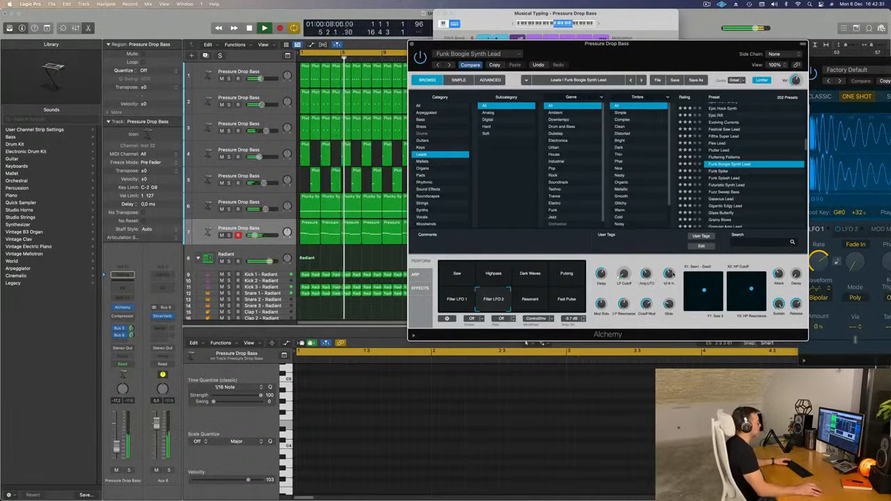
drag(692, 49, 655, 76)
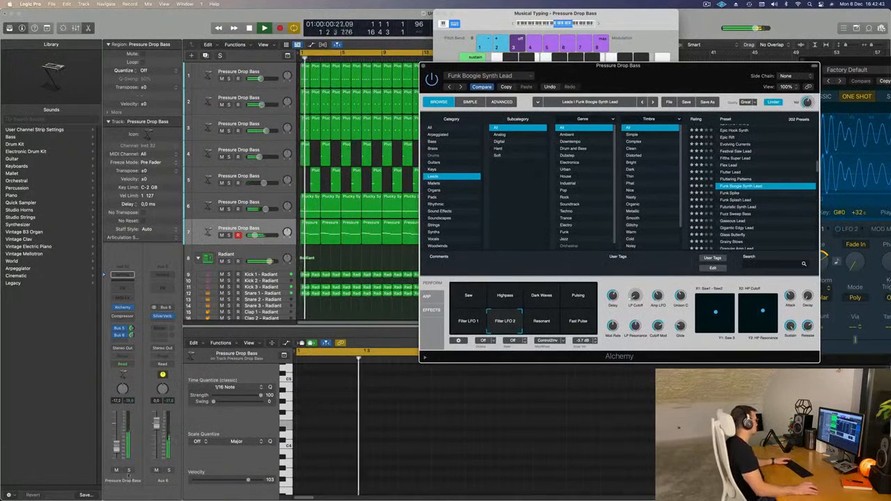
Stop playback, move the Alchemy window off the arrangement, select all eight lead regions on track 7 and play from the start.
key(space)
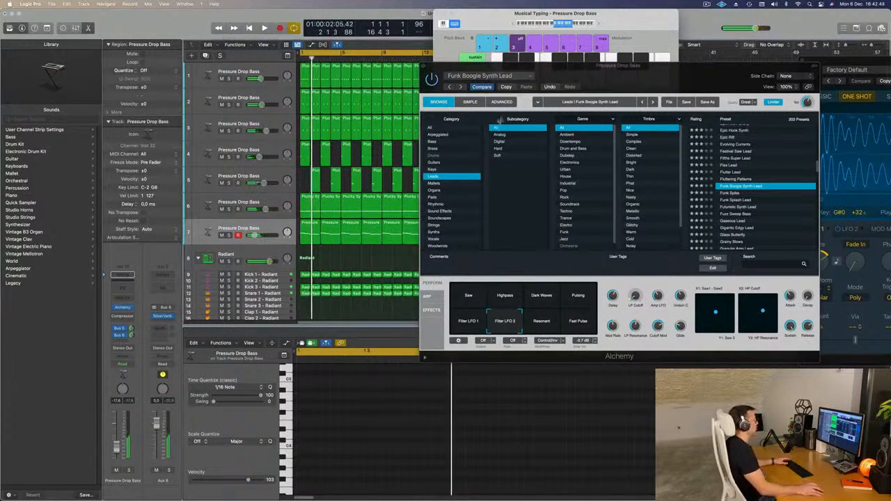
drag(575, 76, 871, 79)
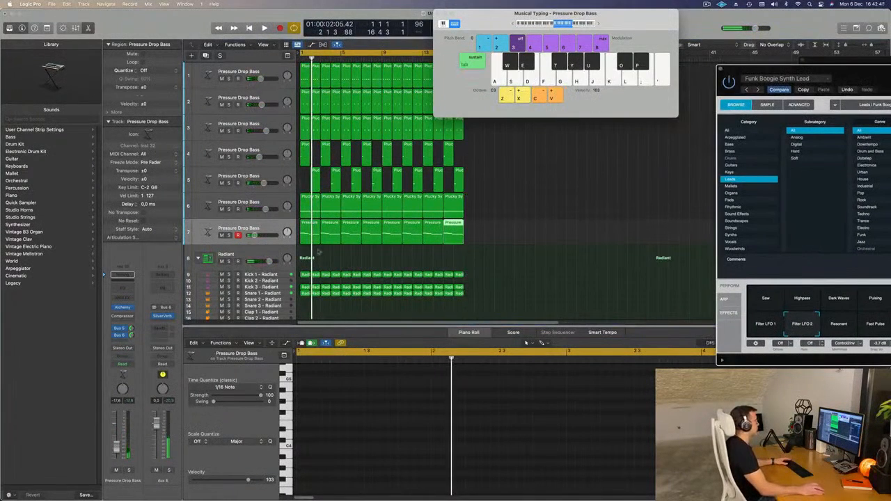
drag(308, 253, 499, 237)
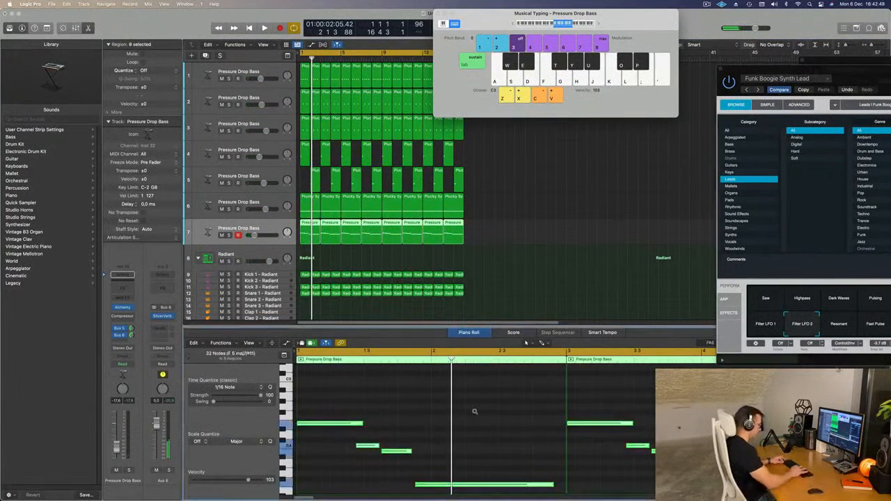
scroll(475, 413, up, 3)
key(space)
Bring the Alchemy window back into view, then close it and the Musical Typing window.
drag(822, 78, 597, 72)
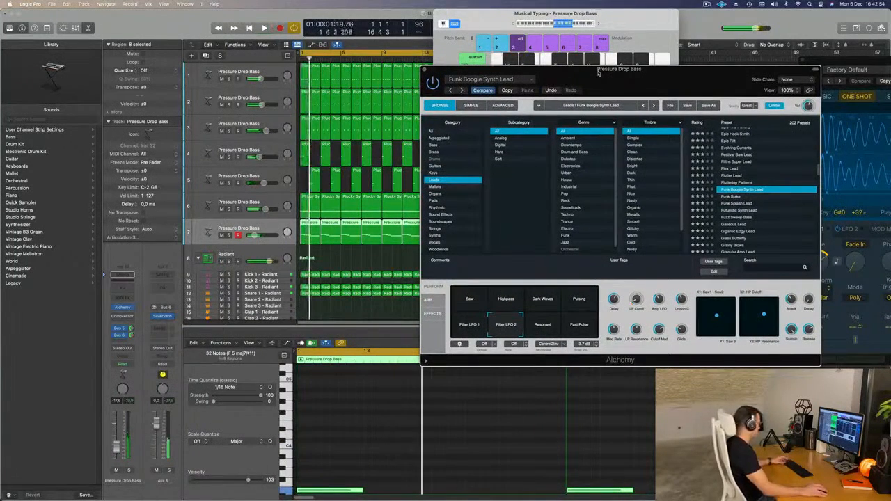
drag(597, 73, 603, 96)
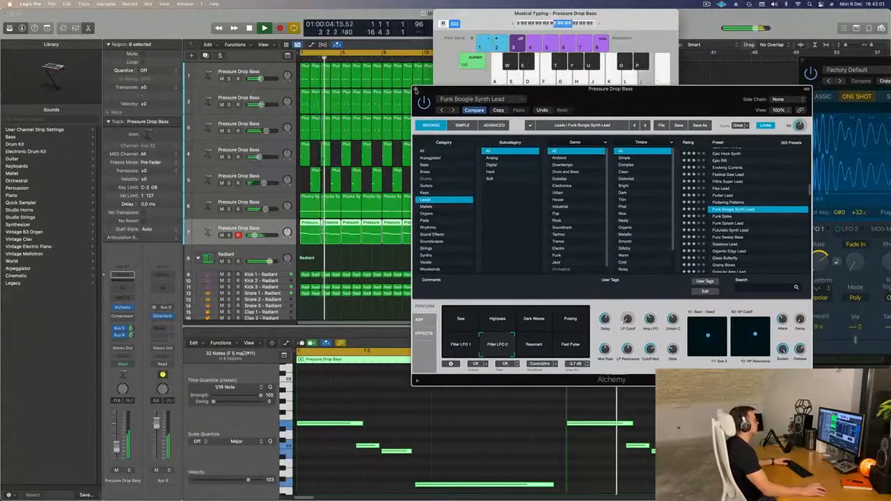
click(415, 89)
click(439, 13)
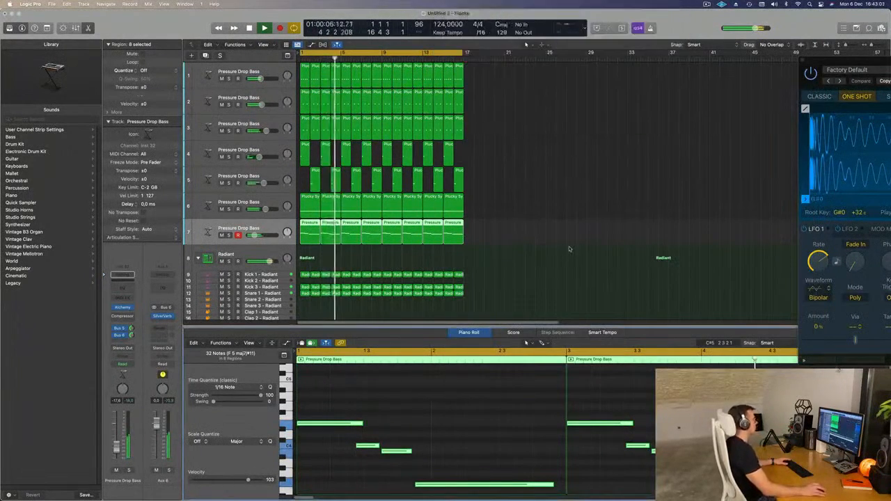
Try to repeat every region of the 16-bar arrangement from bar 17 onward.
click(528, 236)
key(super+a)
key(super+r)
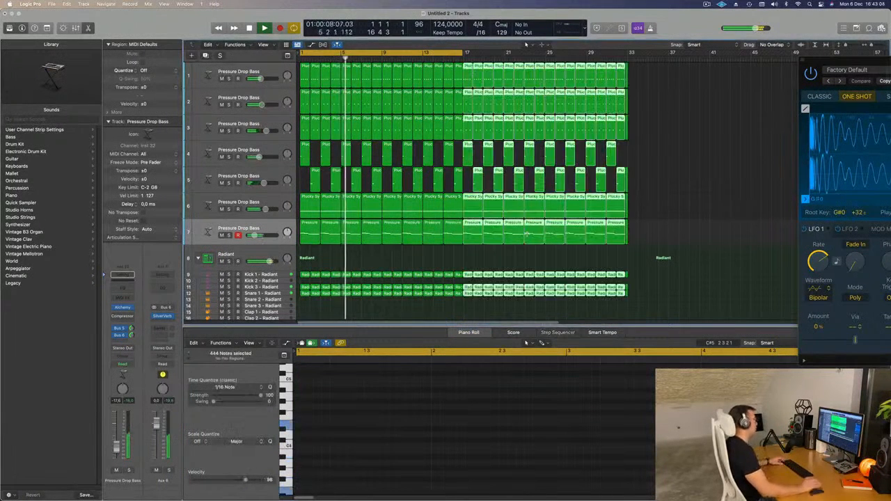
scroll(621, 208, down, 1)
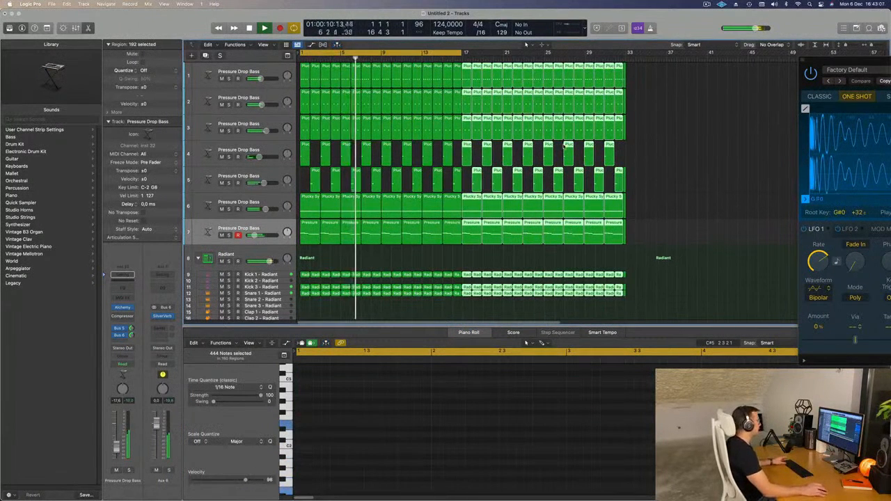
key(Delete)
Set the cycle range's end exactly to bar 17 for a 16-bar length and restart playback.
scroll(484, 101, up, 3)
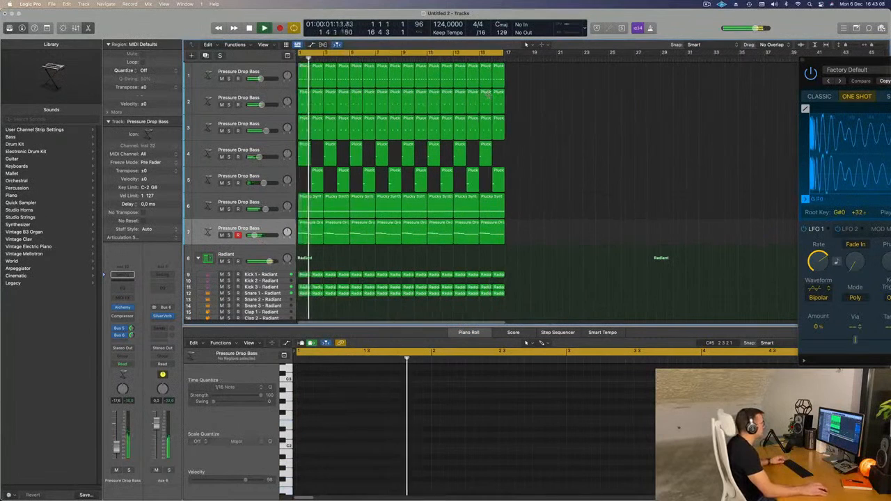
drag(503, 53, 504, 54)
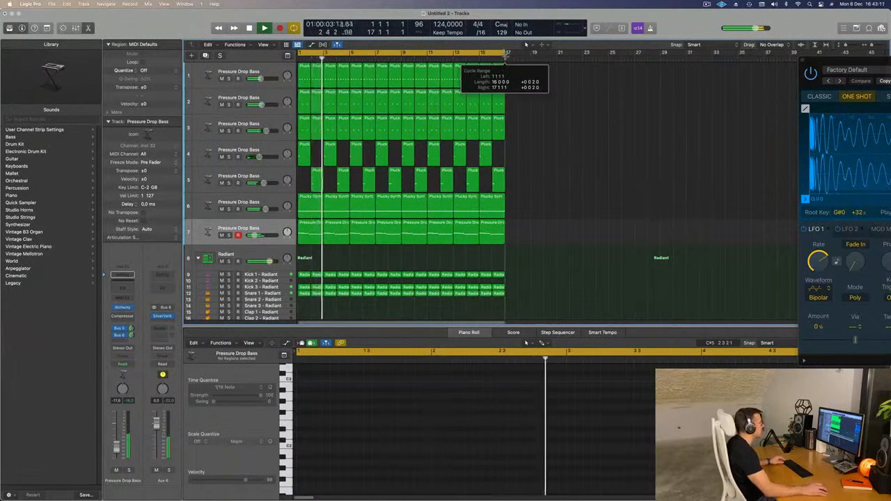
key(space)
Select all regions in the arrangement, then color and name them by their tracks.
scroll(530, 118, up, 5)
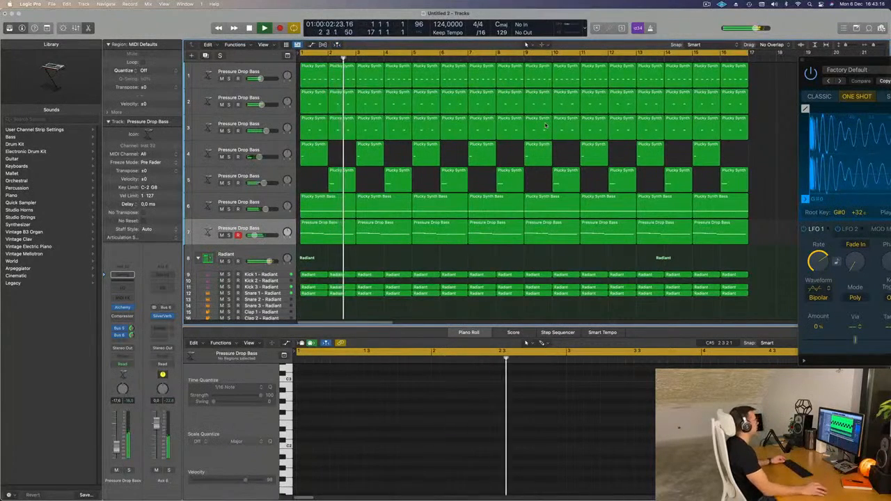
scroll(474, 158, down, 2)
scroll(460, 158, down, 4)
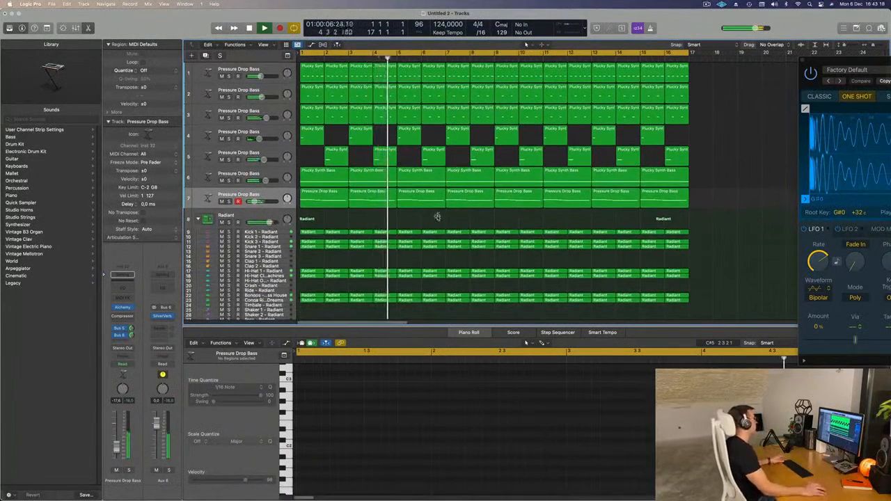
scroll(448, 195, down, 2)
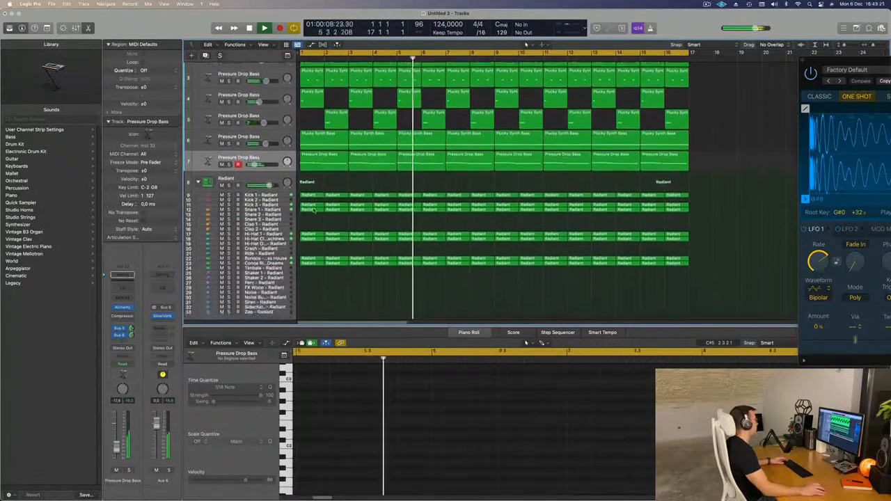
scroll(314, 210, down, 2)
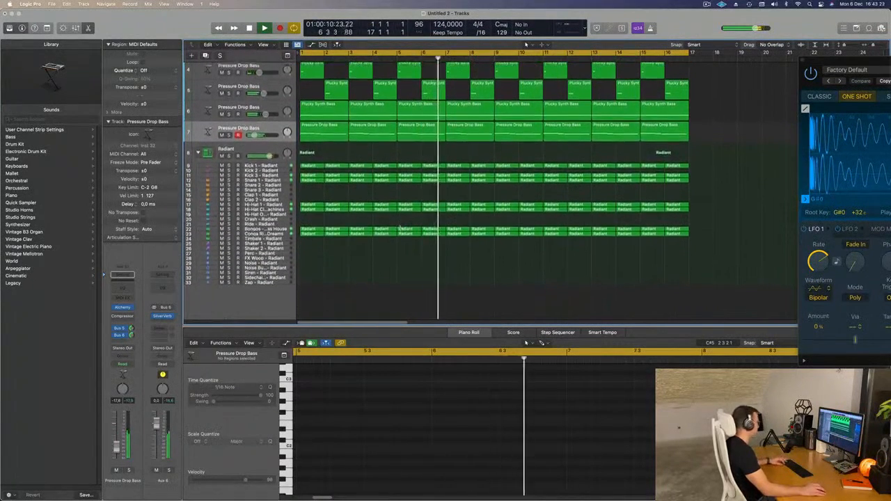
key(super+a)
right_click(463, 169)
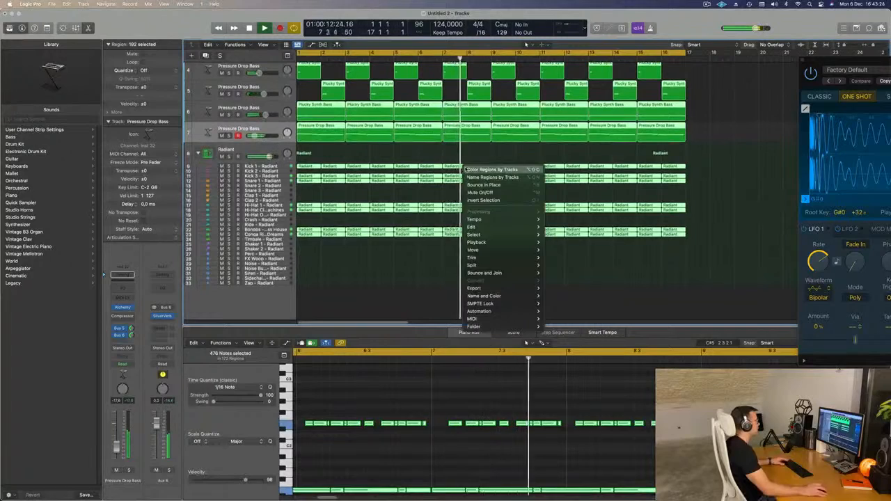
click(463, 169)
right_click(453, 170)
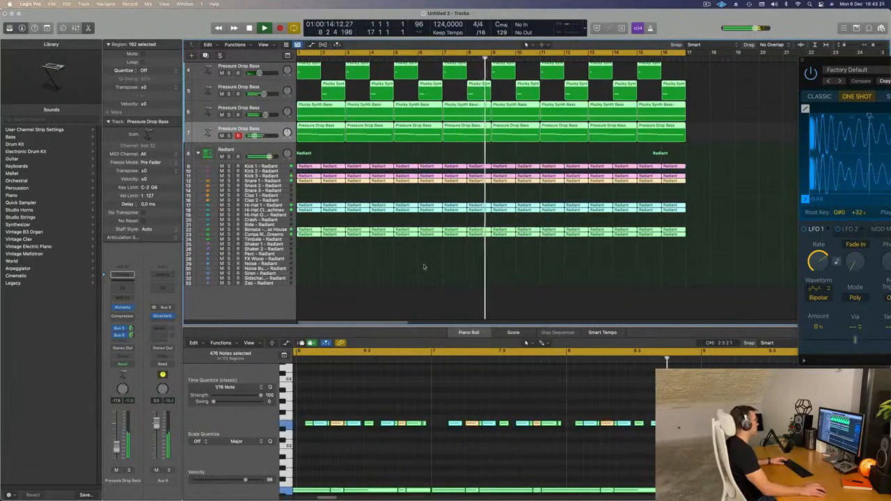
scroll(430, 278, up, 2)
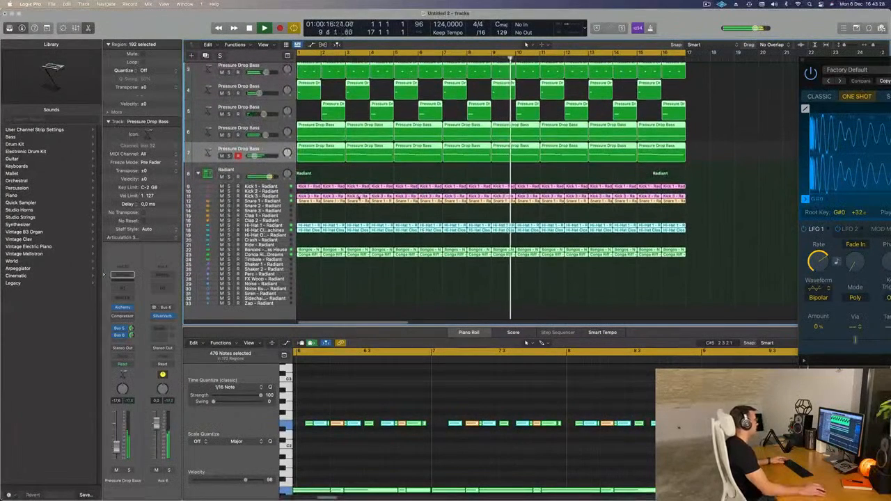
scroll(424, 217, up, 4)
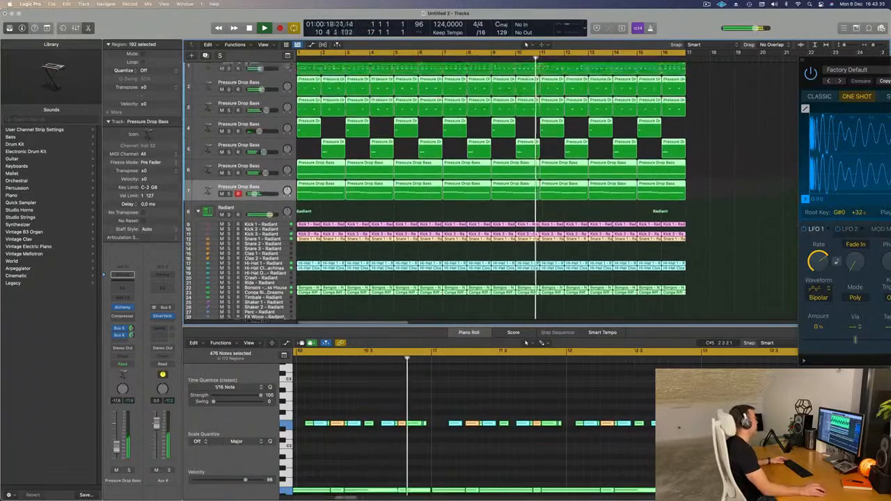